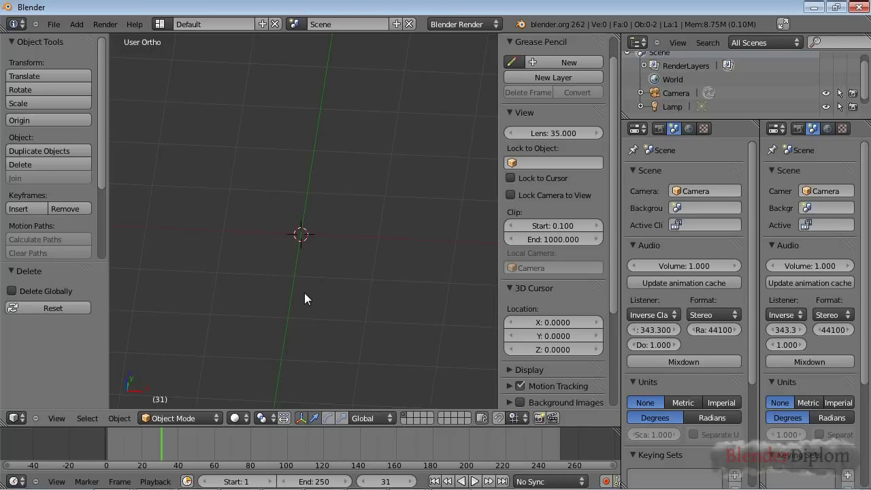
Add a cone mesh at the scene origin in front view
mouse_move(306, 278)
middle_down()
mouse_move(306, 253)
mouse_move(299, 273)
middle_up()
key(KP_1)
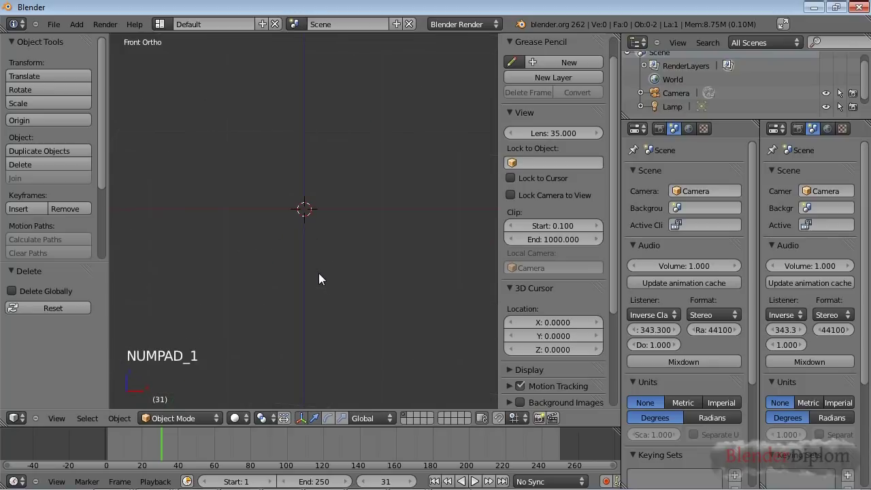
shift+middle_drag(351, 247, 334, 258)
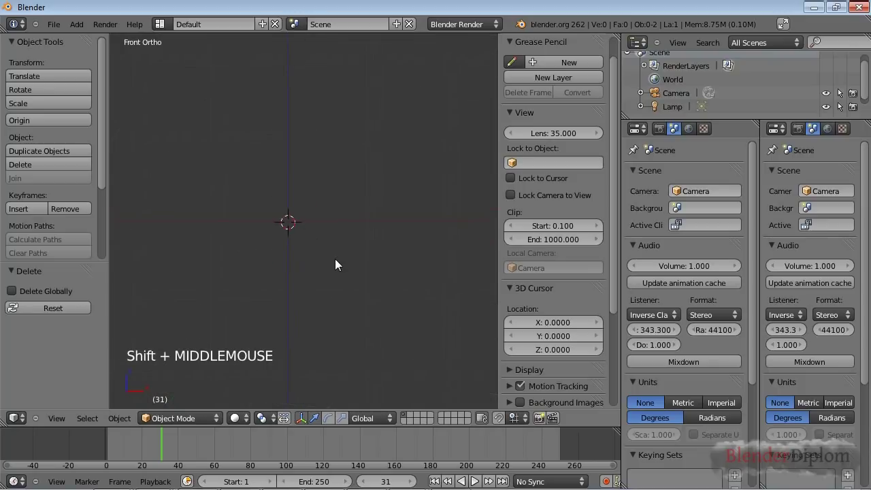
key(shift+a)
mouse_move(335, 259)
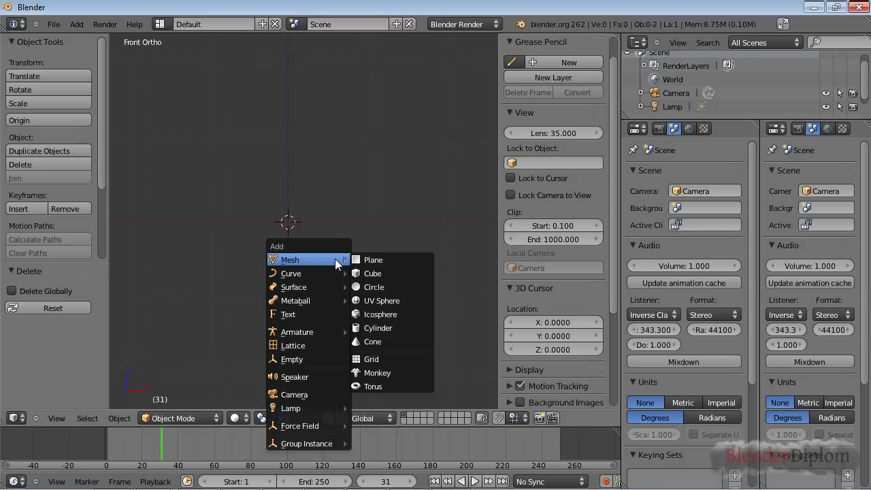
click(370, 341)
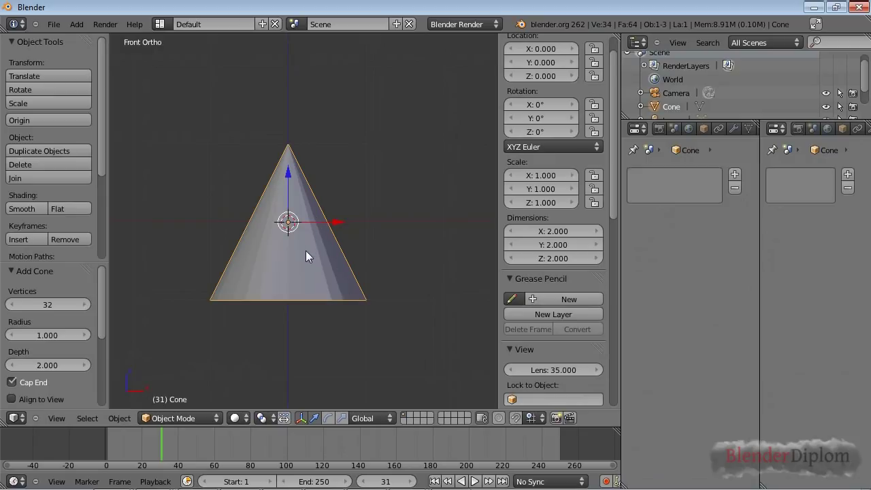
Lower the cone's tip by about 1.81 units along Z and delete the centre vertex of its base
key(Tab)
right_drag(284, 112, 271, 243)
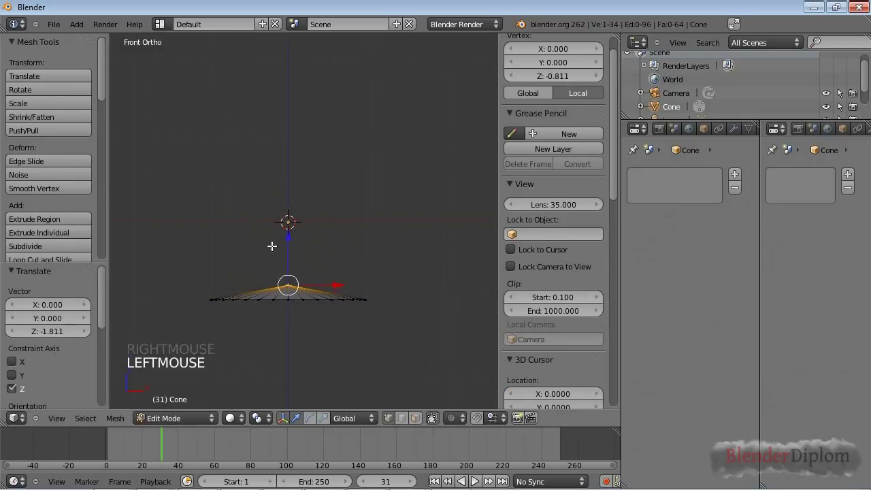
middle_drag(271, 243, 289, 272)
right_click(292, 283)
key(x)
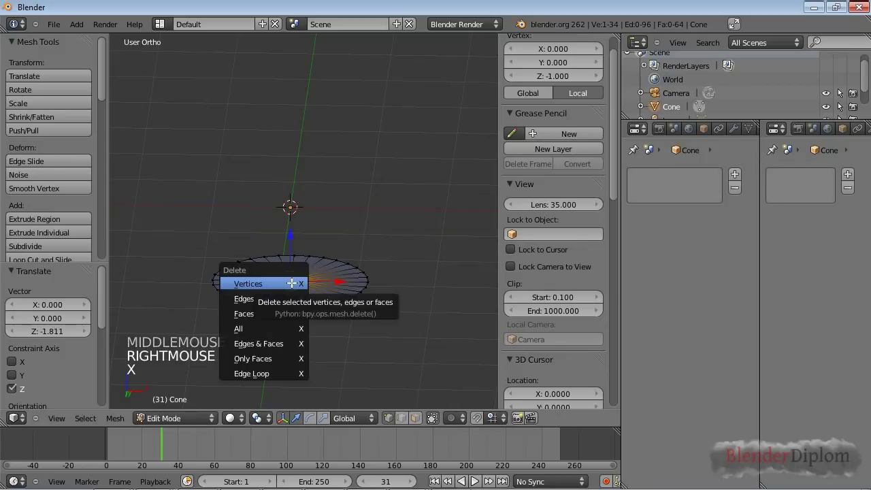
click(292, 283)
Raise the whole cone mesh by about 0.92 units along Z in Edit Mode
key(KP_1)
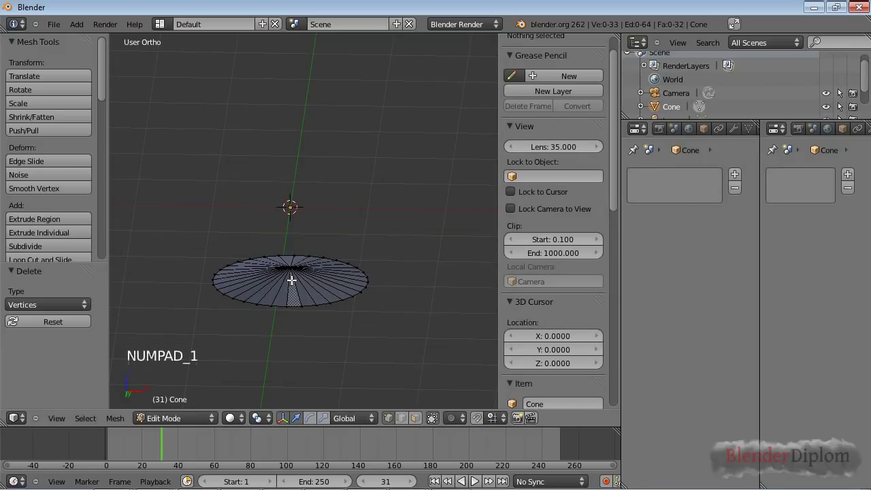
key(Tab)
key(Tab)
key(a)
key(a)
key(a)
drag(287, 249, 287, 177)
Lower only the cone's tip vertex by about 0.05 units along Z to flatten the mesh
scroll(288, 224, up, 4)
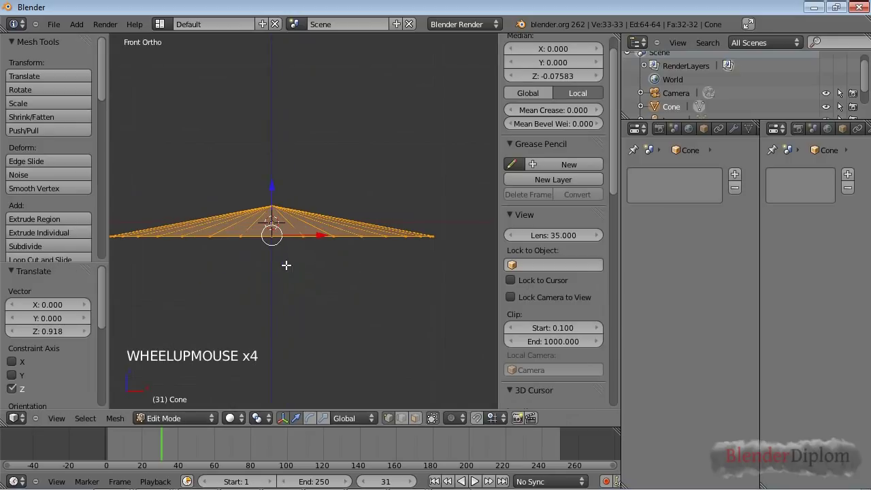
shift+middle_drag(252, 247, 305, 215)
right_click(304, 215)
click(297, 224)
scroll(293, 282, down, 5)
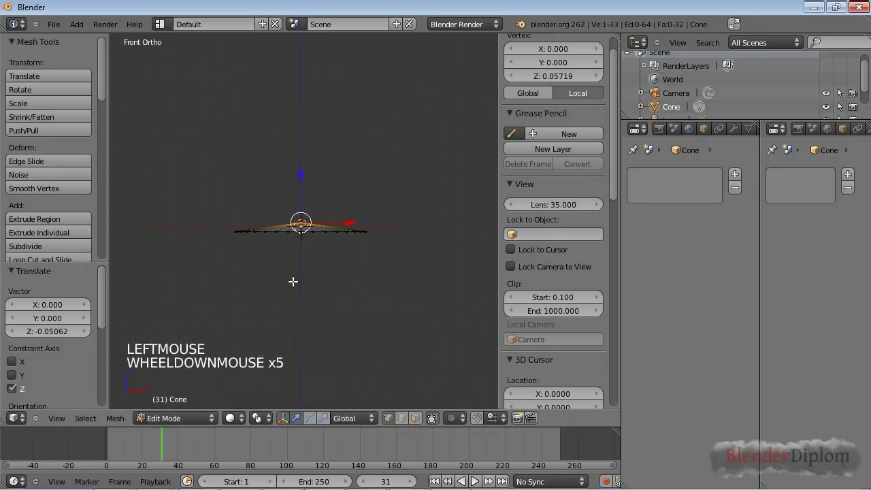
Scale the cone object uniformly down to about 0.19 in Object Mode
key(Tab)
key(s)
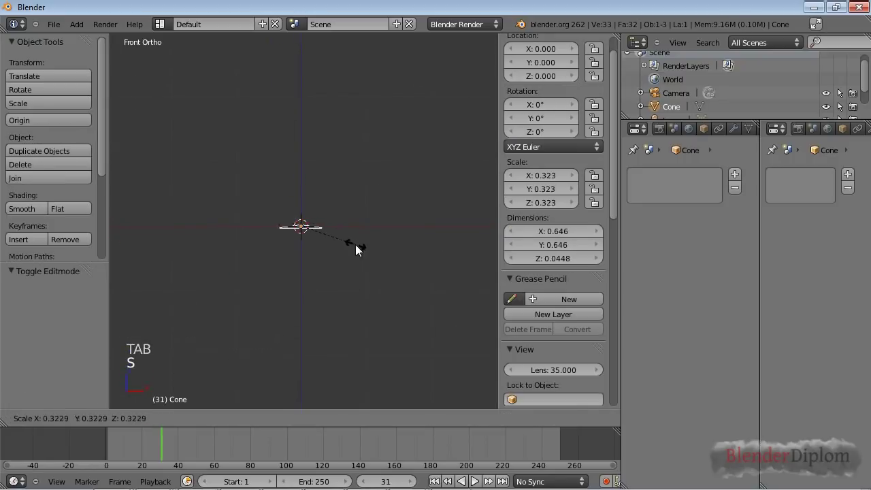
click(333, 235)
Add a new particle system to the cone
scroll(319, 306, up, 9)
shift+middle_drag(316, 302, 334, 263)
scroll(335, 264, up, 1)
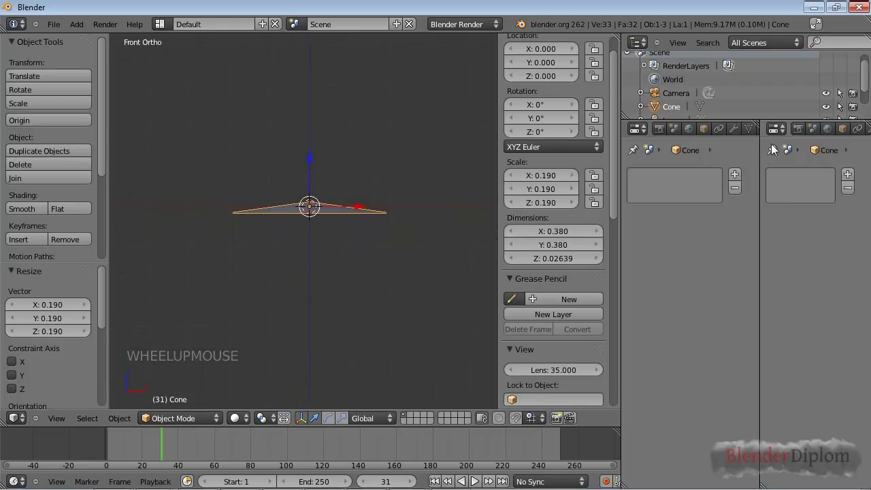
middle_drag(747, 131, 684, 132)
click(735, 174)
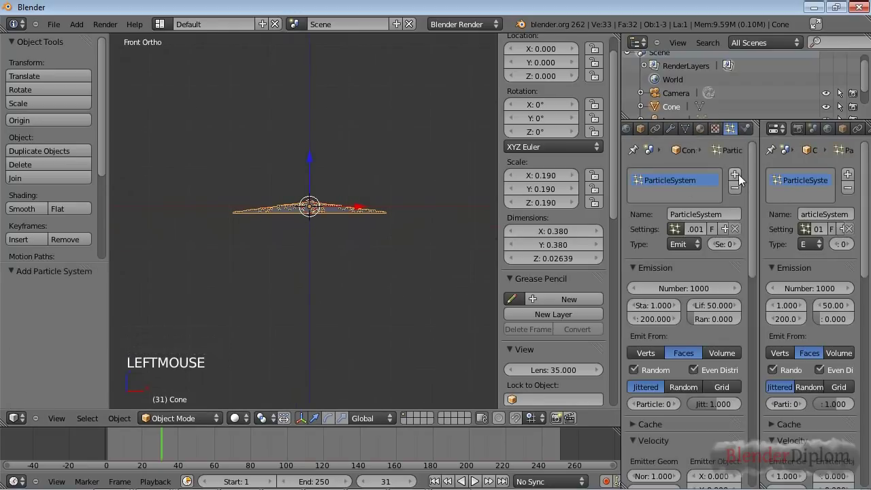
Play the animation from the first frame to check how the particles are emitted
key(shift+Left)
key(alt+a)
key(alt+a)
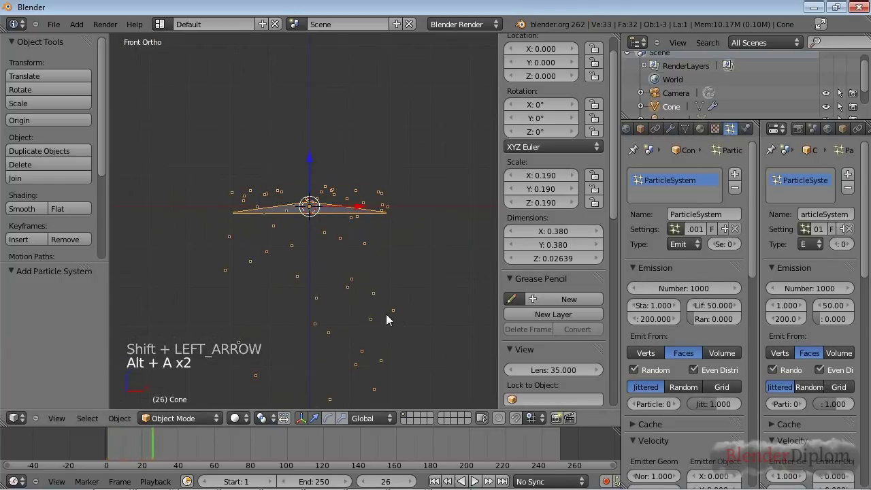
scroll(306, 266, down, 2)
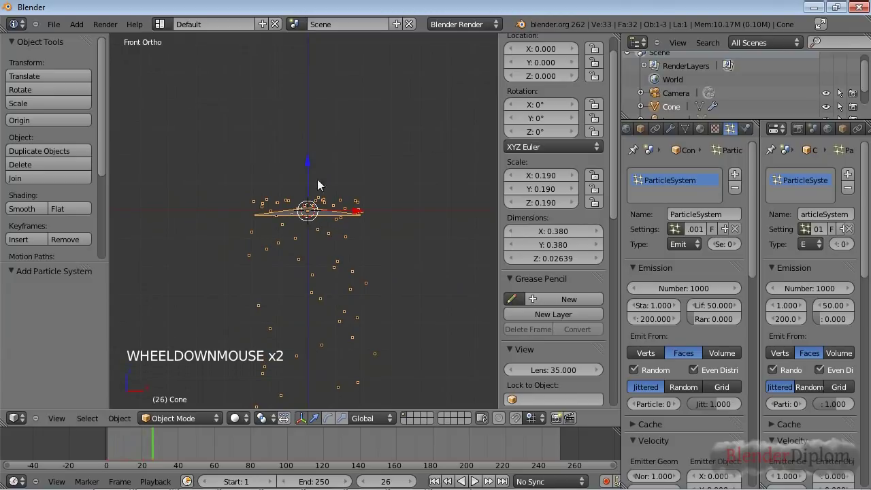
Set the scene's gravity along Z to -2
middle_drag(714, 128, 733, 128)
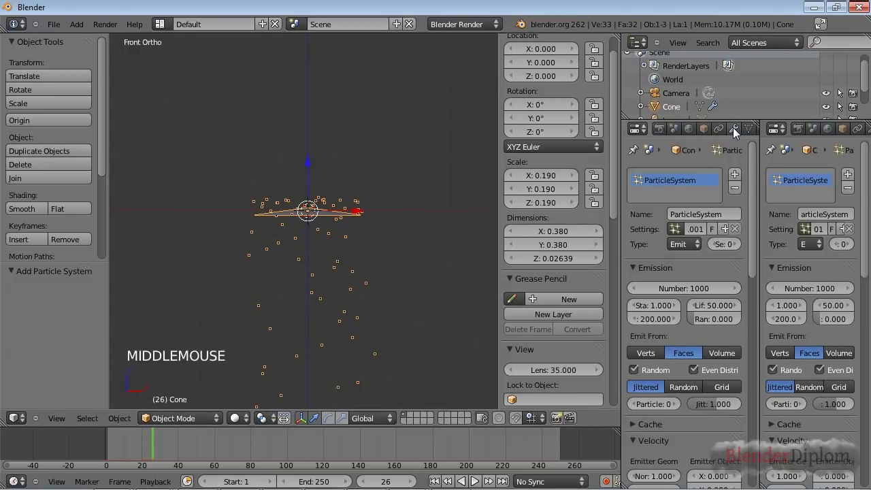
click(675, 127)
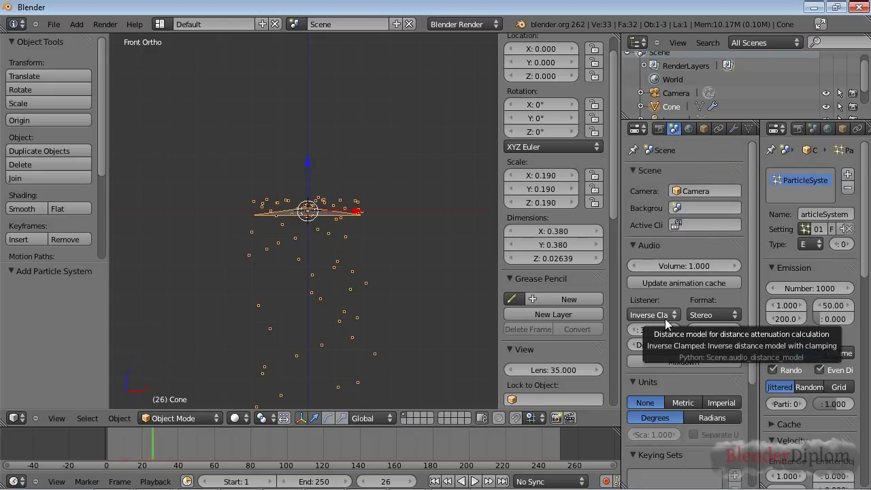
scroll(665, 319, down, 7)
text(-2)
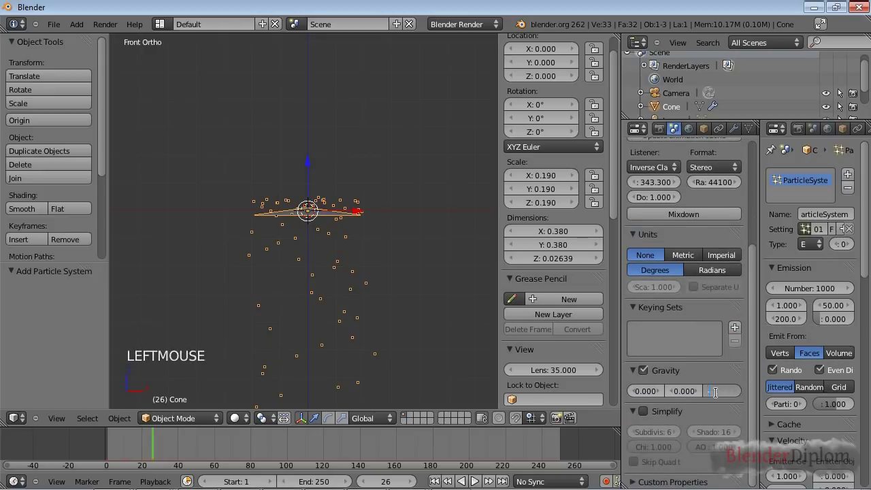
key(Return)
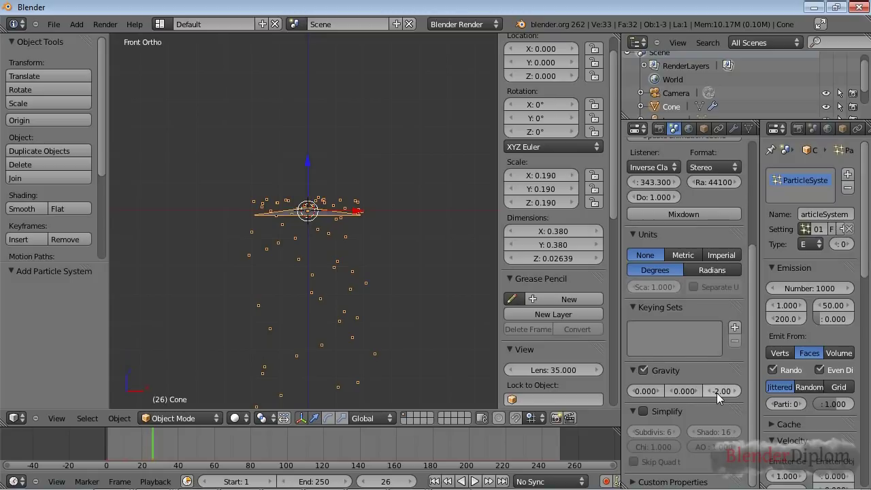
Return to the particle settings and replay the animation from the first frame to check the particles under the new gravity
scroll(717, 372, up, 9)
scroll(718, 372, up, 10)
middle_drag(732, 130, 739, 129)
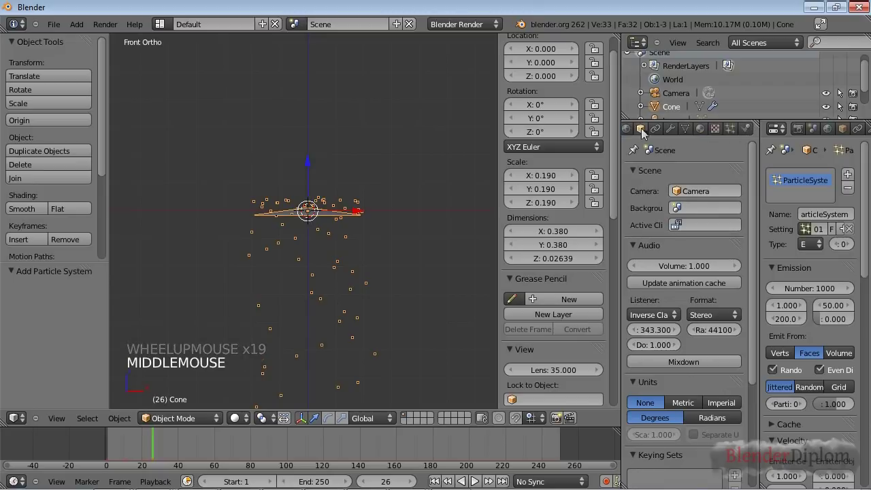
click(731, 127)
key(shift+Left)
key(alt+a)
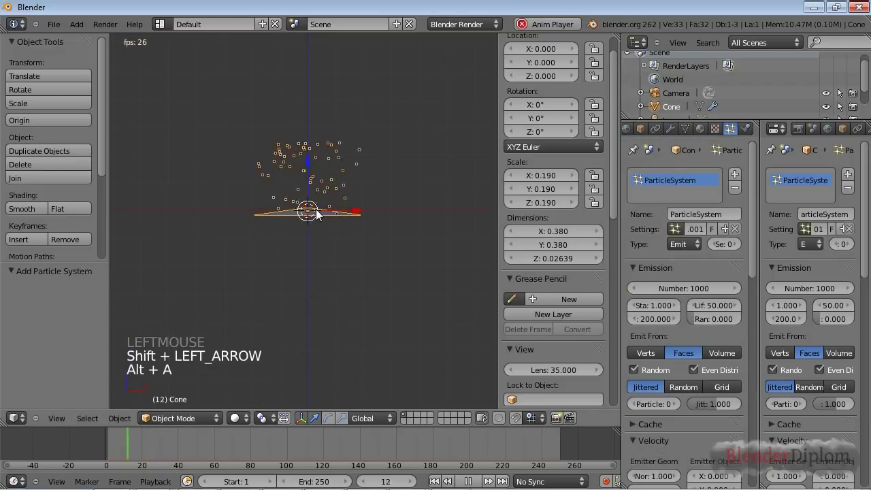
key(alt+a)
scroll(315, 209, down, 3)
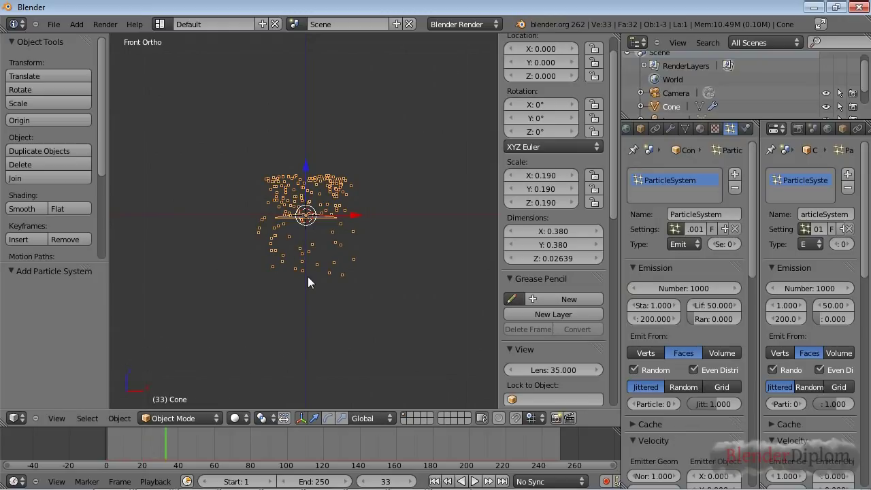
scroll(307, 276, down, 2)
shift+middle_drag(307, 242, 298, 284)
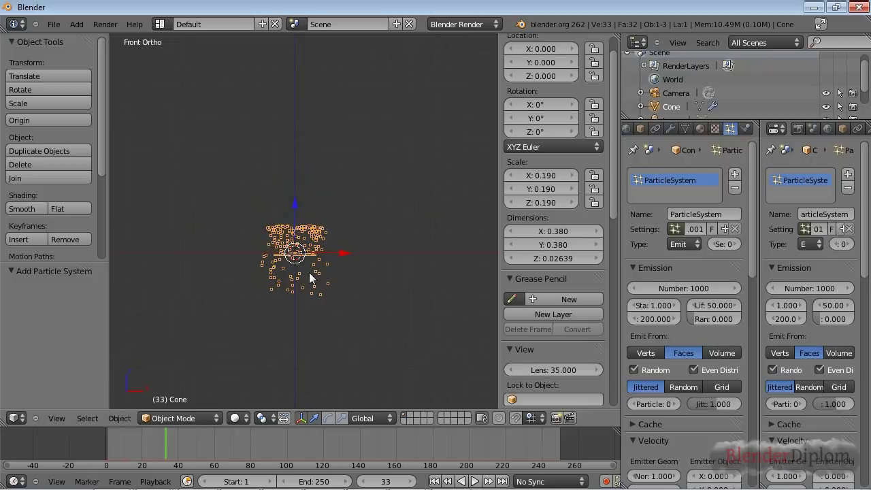
Flip the normals of all the cone's faces in Edit Mode and return to Object Mode
key(Tab)
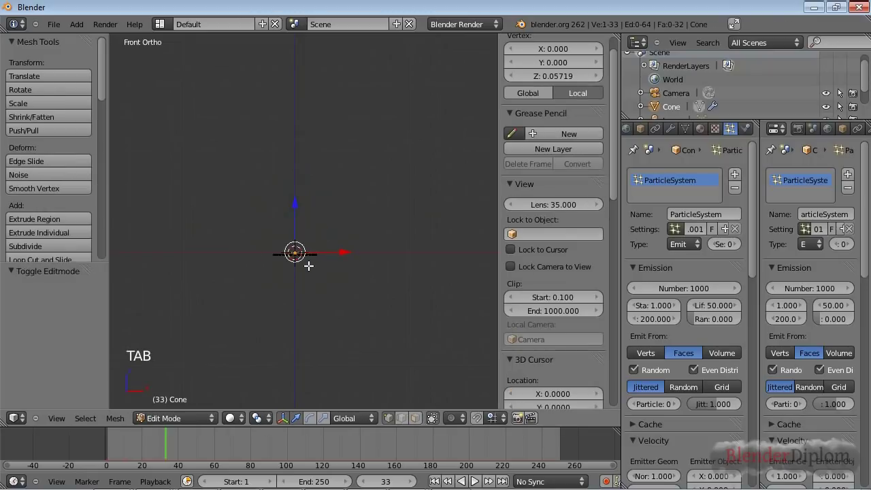
key(a)
key(a)
key(a)
key(ctrl+f)
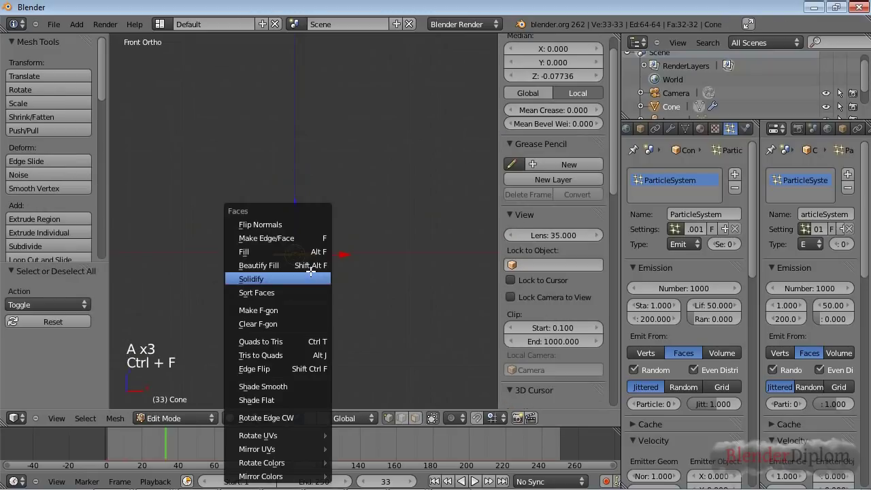
click(306, 223)
key(Tab)
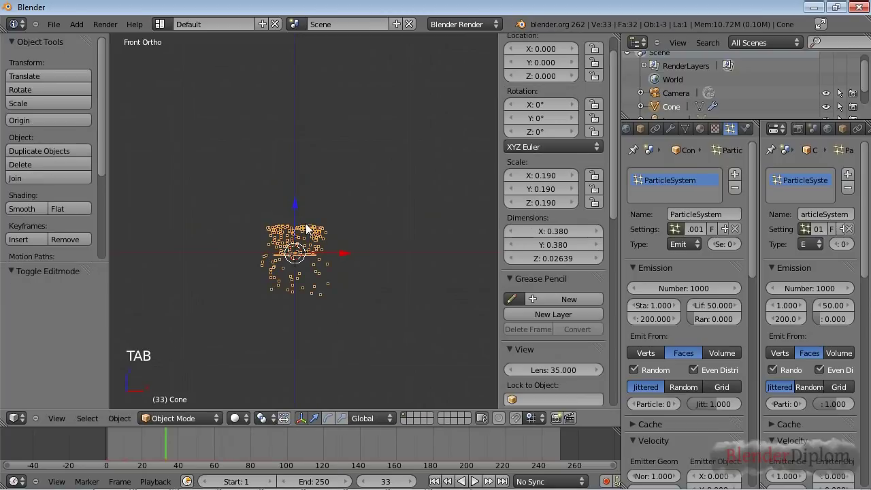
Replay the animation from the first frame to check the emission direction with the flipped normals
key(shift+Left)
key(alt+a)
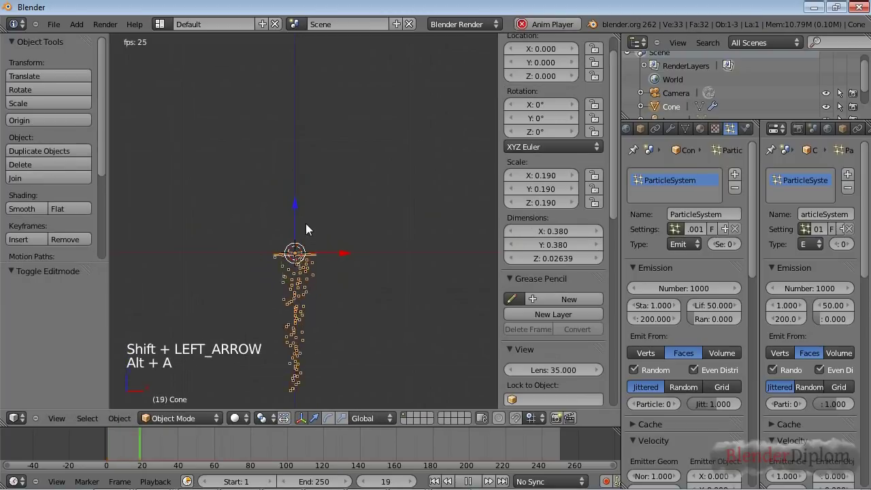
key(alt+a)
shift+middle_drag(334, 319, 359, 171)
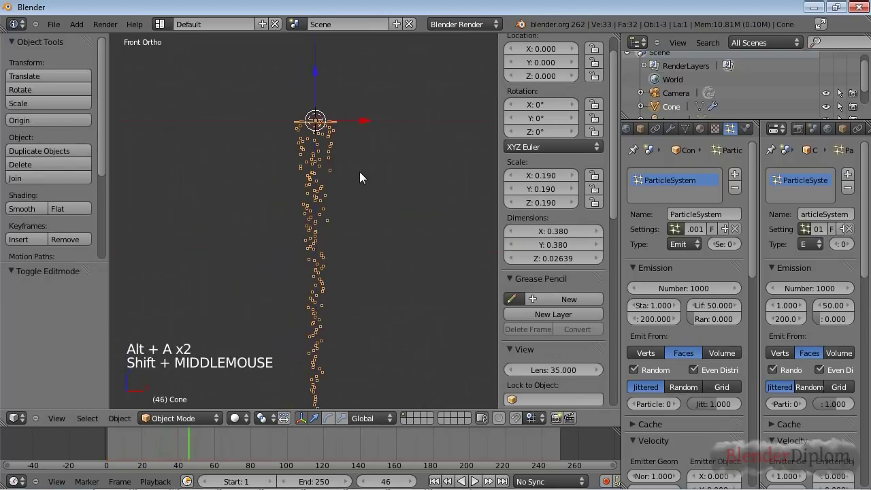
scroll(359, 181, down, 4)
scroll(359, 188, down, 2)
scroll(359, 187, up, 3)
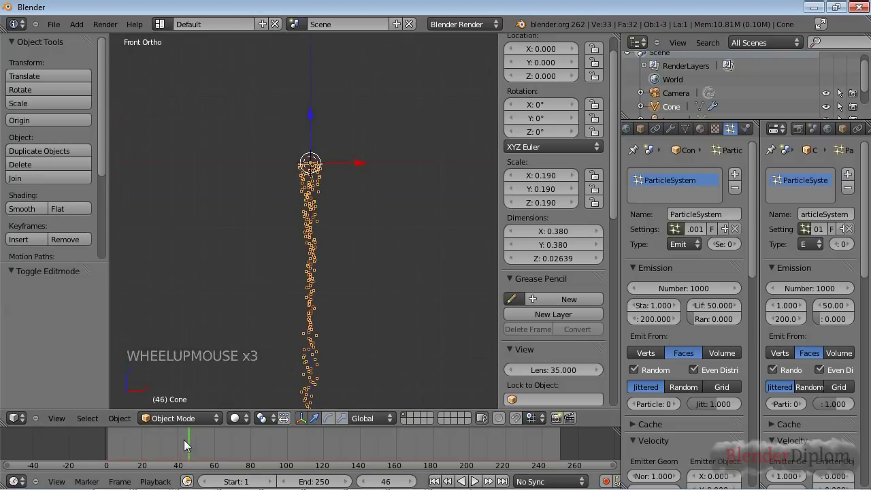
Enlarge the timeline area and switch it to the Graph Editor
click(229, 425)
drag(229, 425, 153, 327)
click(16, 481)
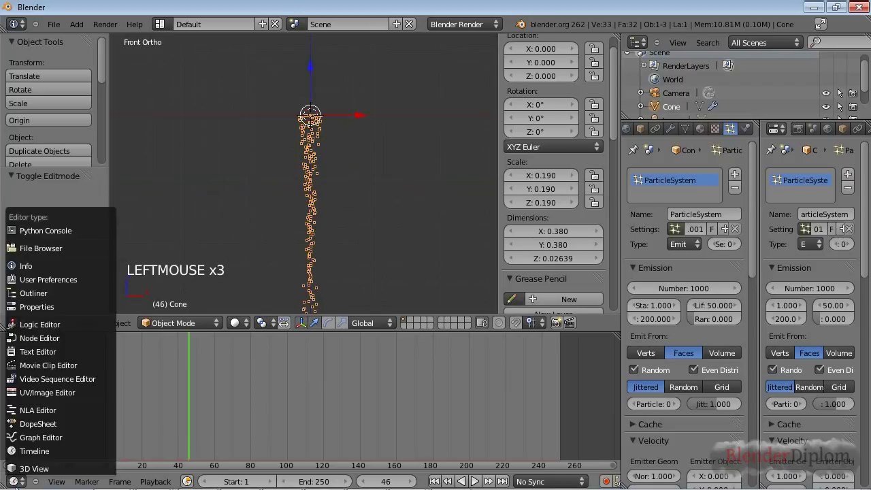
click(27, 437)
Insert a Location keyframe for the cone at frame 1
scroll(283, 372, down, 6)
key(shift+Left)
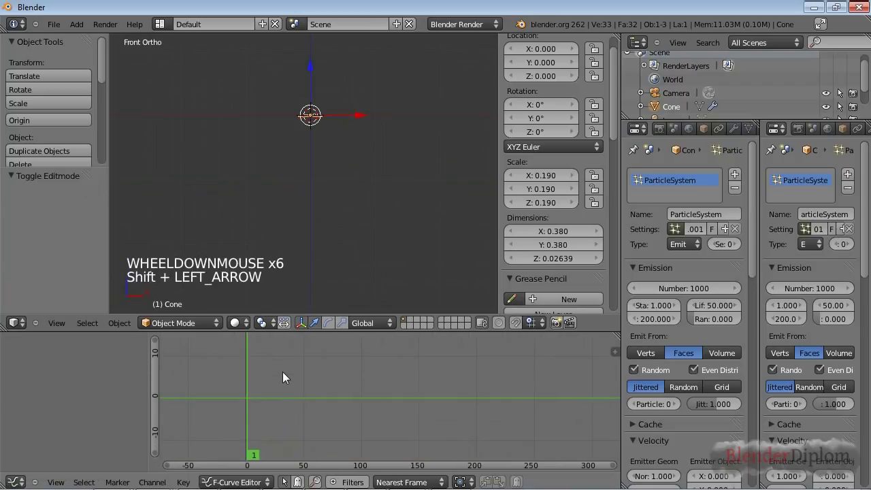
shift+middle_drag(308, 135, 294, 224)
key(i)
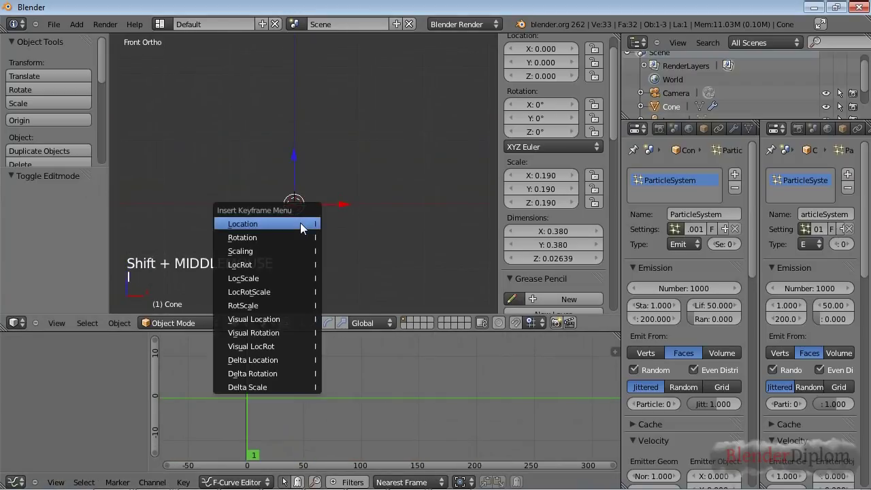
click(302, 227)
Go to frame 70 and set the cone's Z location to 6
drag(330, 436, 326, 433)
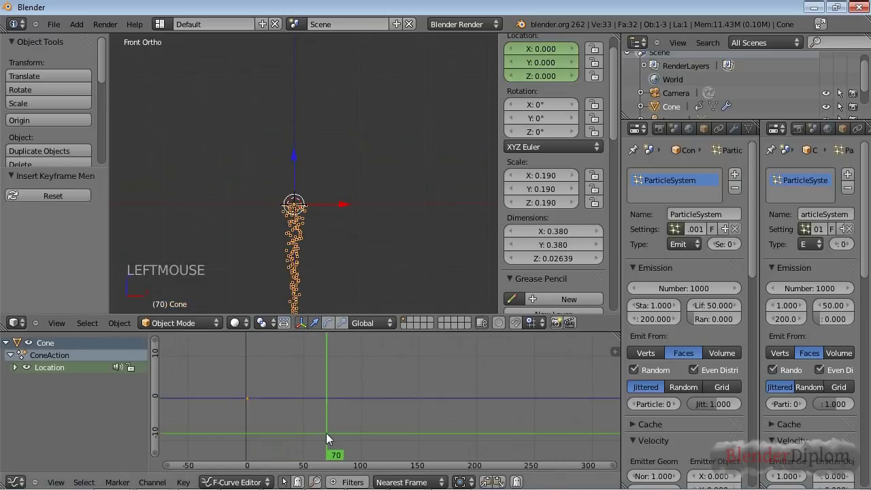
shift+middle_drag(284, 126, 280, 172)
scroll(291, 203, down, 3)
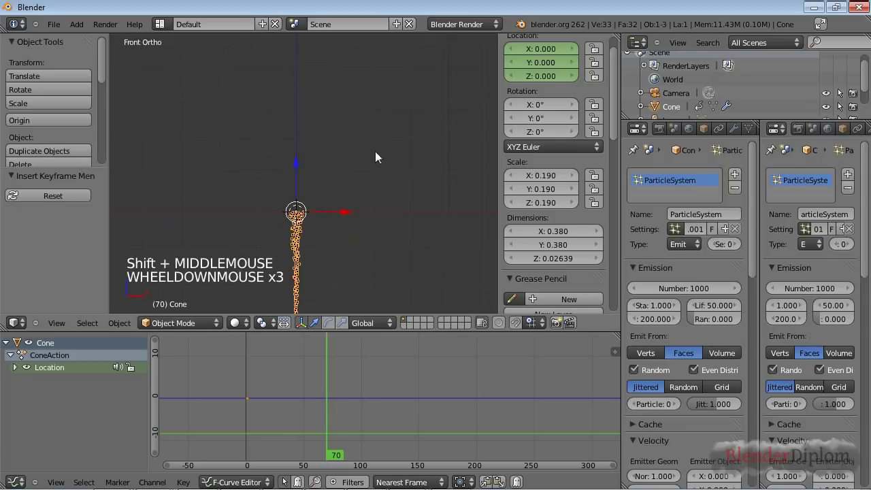
scroll(544, 151, up, 2)
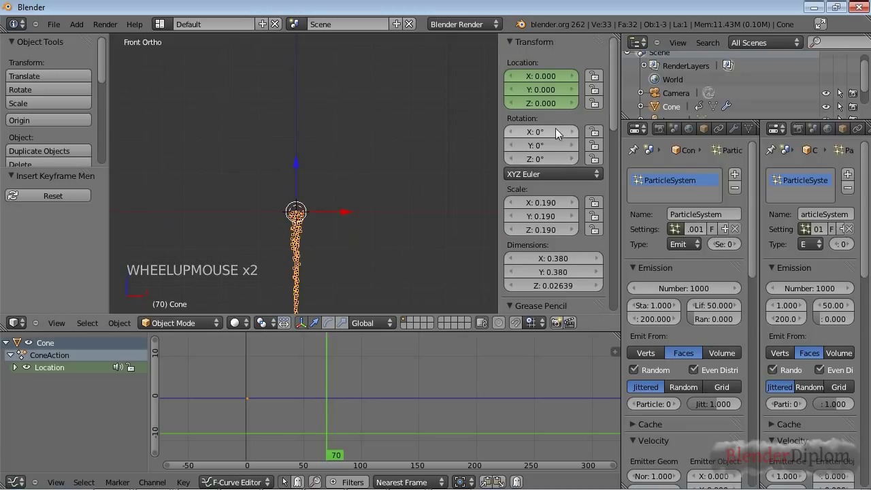
click(541, 102)
text(6)
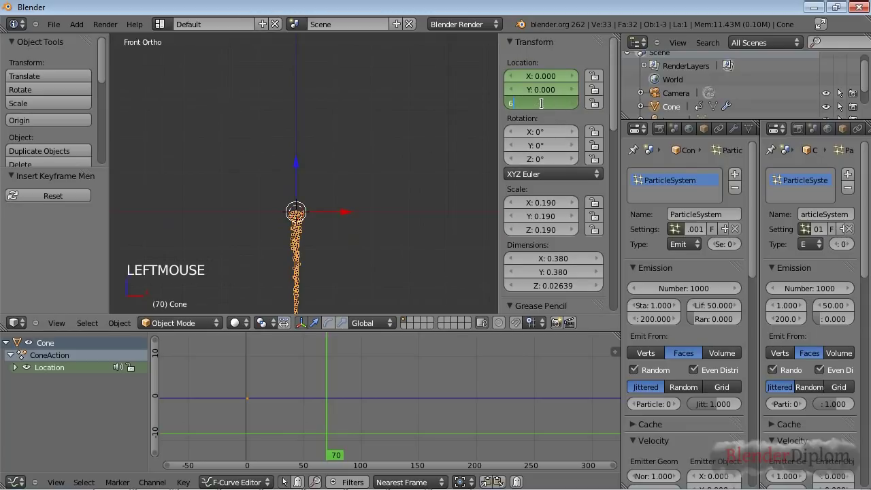
key(Return)
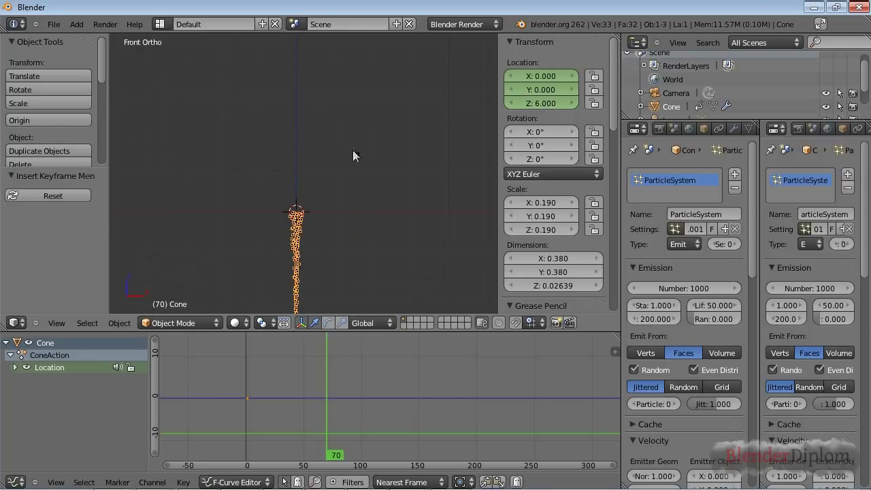
Insert a Location keyframe for the cone at frame 70
scroll(314, 155, down, 3)
shift+middle_drag(317, 107, 306, 189)
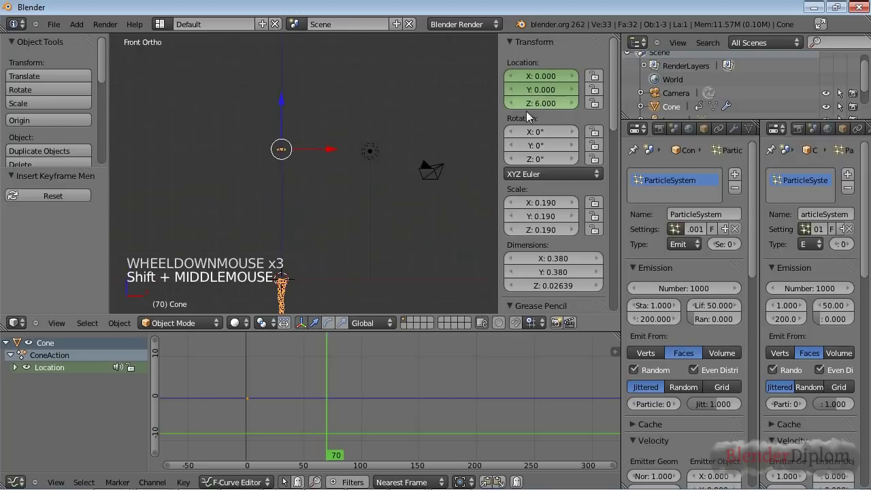
key(i)
click(308, 162)
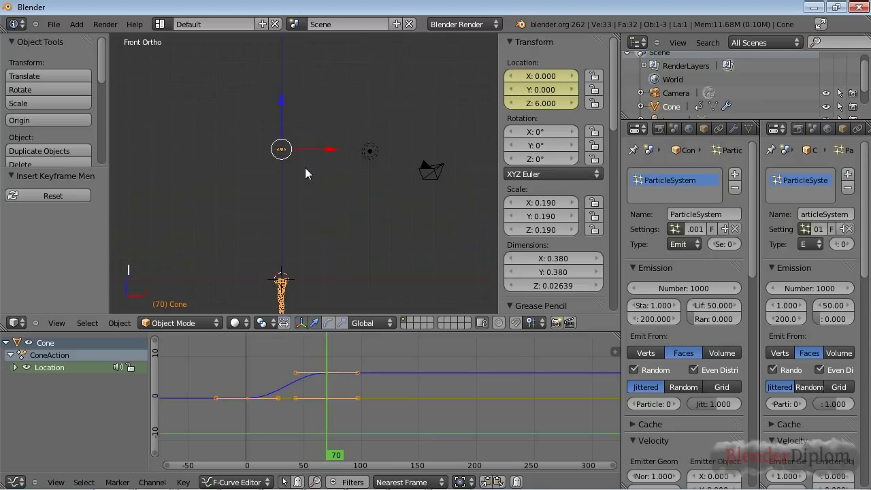
Play the animation from the first frame to check the cone's upward movement
key(shift+Left)
key(alt+a)
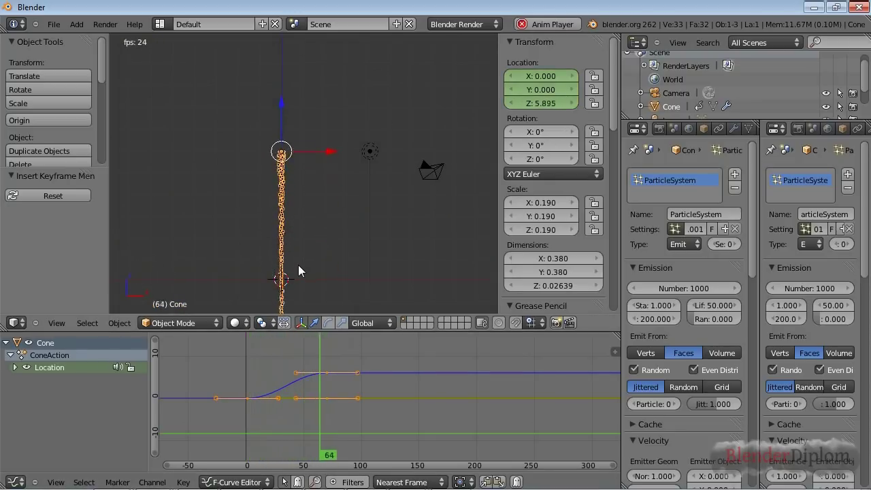
key(alt+a)
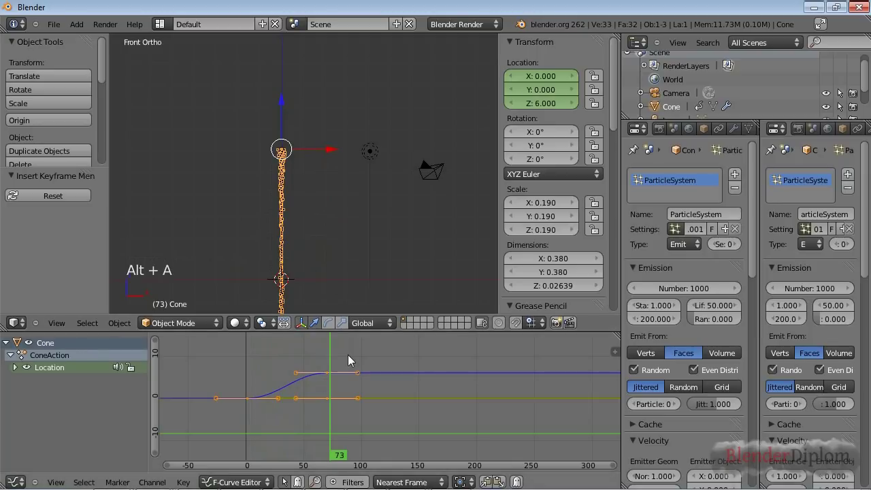
Return to frame 70 and delete the X and Y Location channels from the cone's action
click(325, 360)
drag(324, 357, 326, 356)
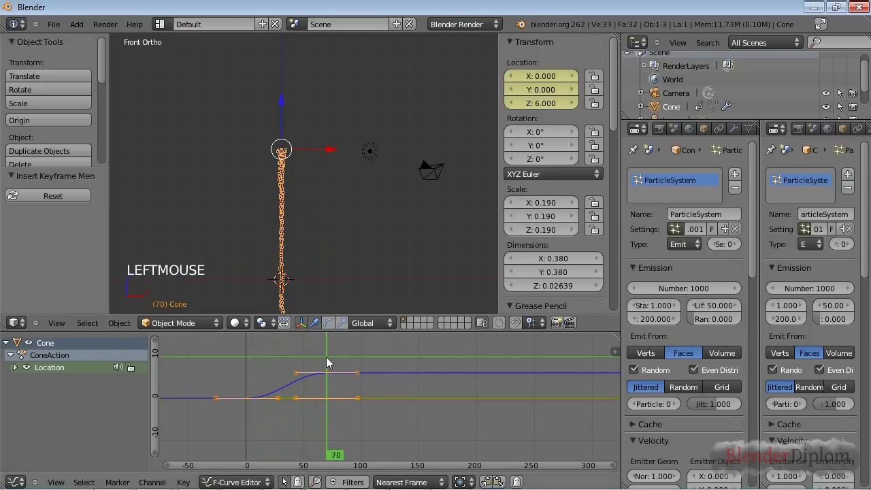
click(15, 368)
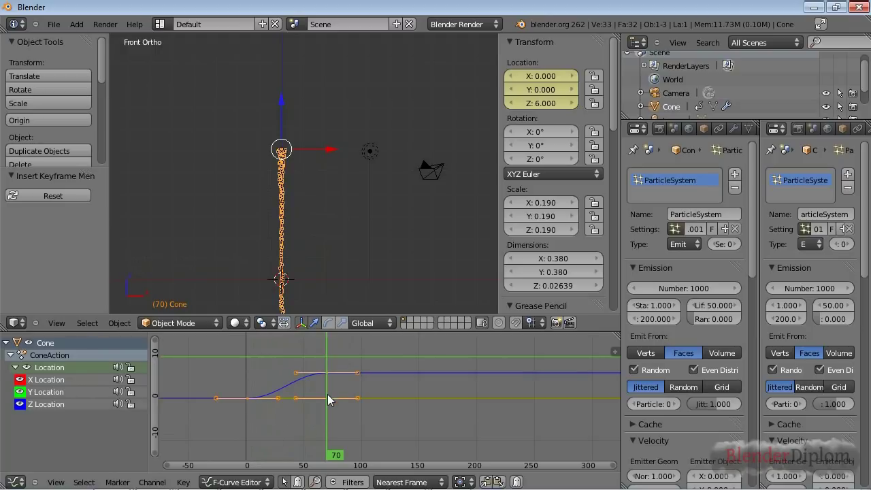
click(42, 379)
shift+click(62, 386)
key(x)
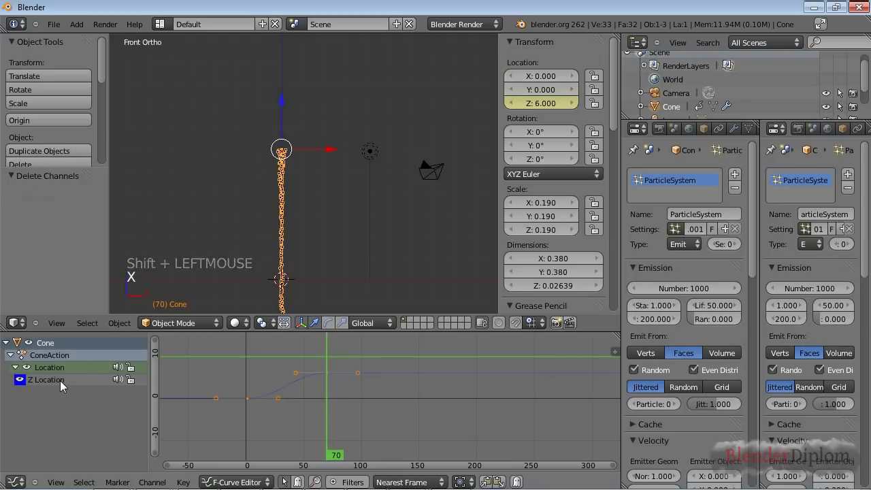
Try lowering the left handle of the frame 70 Z Location keyframe by about 4.5 and replay the animation
right_click(299, 372)
key(g)
key(g)
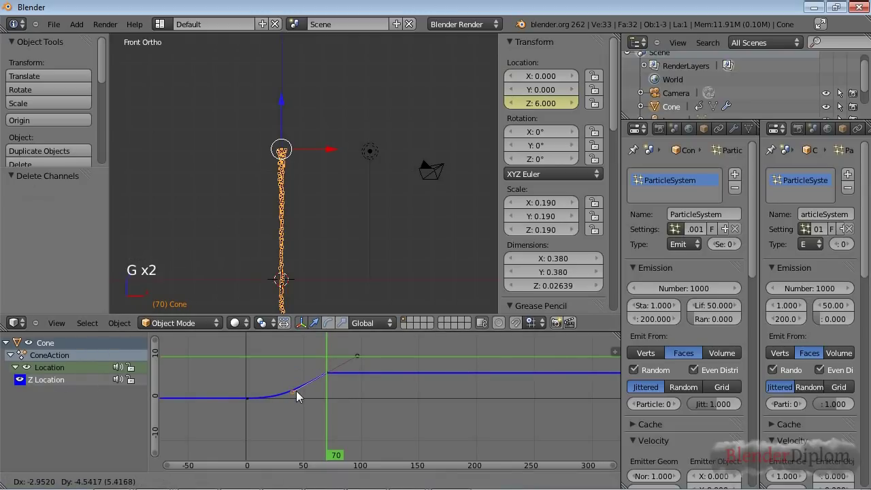
click(295, 390)
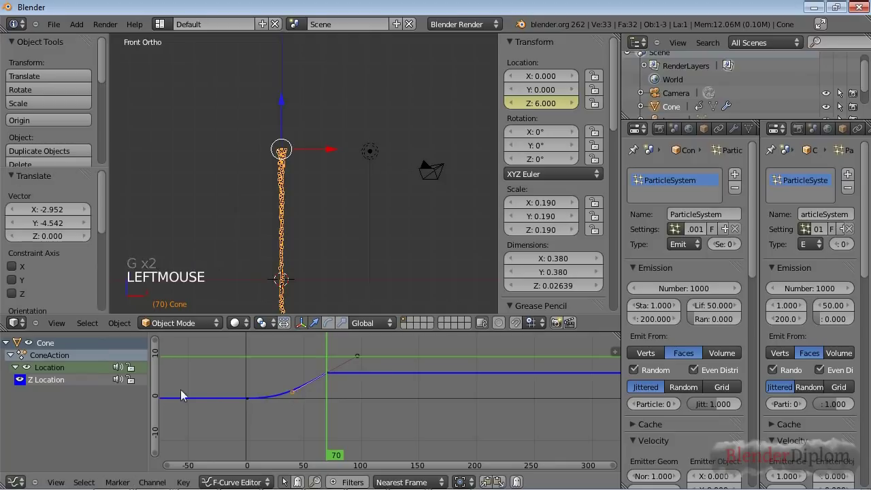
double_click(245, 390)
key(alt+a)
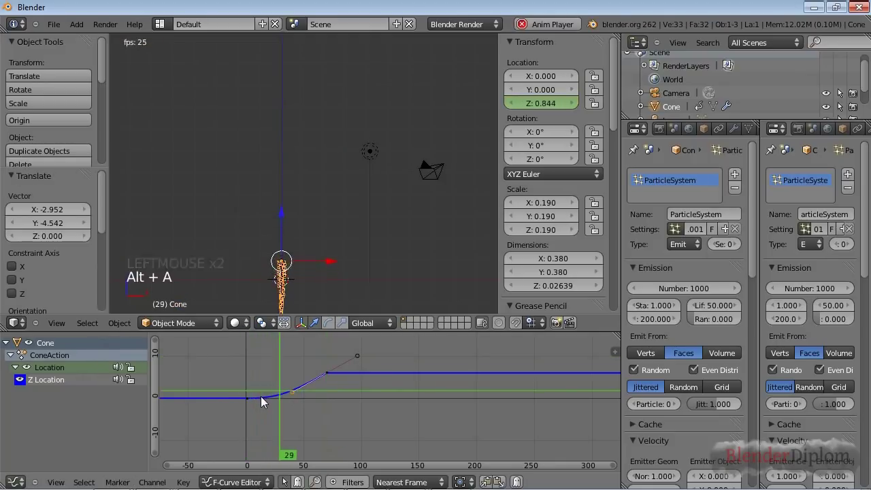
key(alt+a)
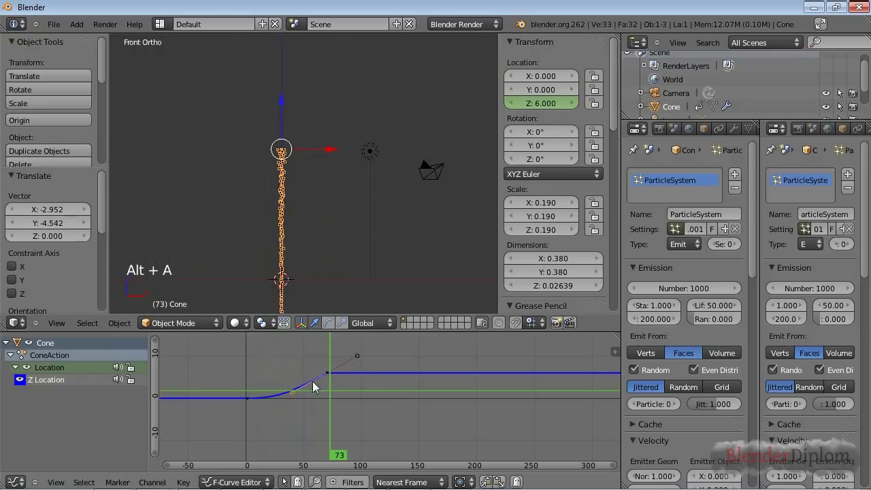
Undo the last handle move on the Z Location curve
key(ctrl+y)
key(ctrl+z)
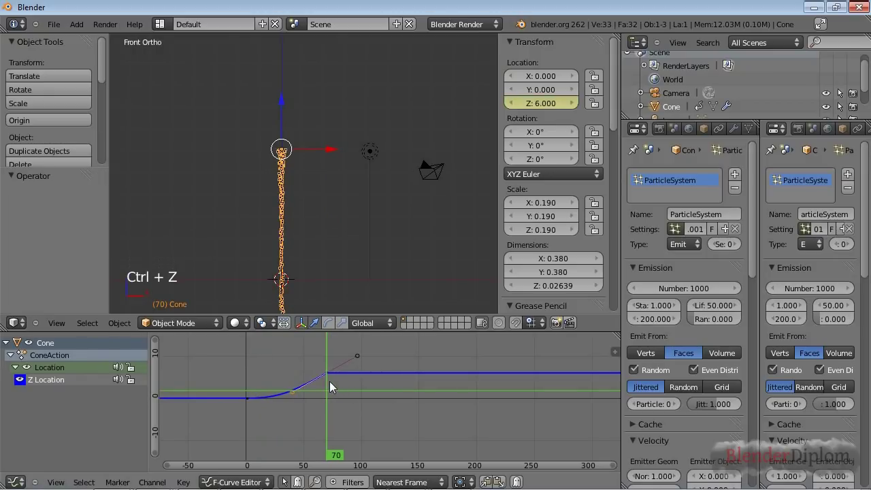
key(ctrl+z)
Scale the handles of the Z Location keyframe at frame 70 to 0
right_click(329, 372)
scroll(338, 413, up, 3)
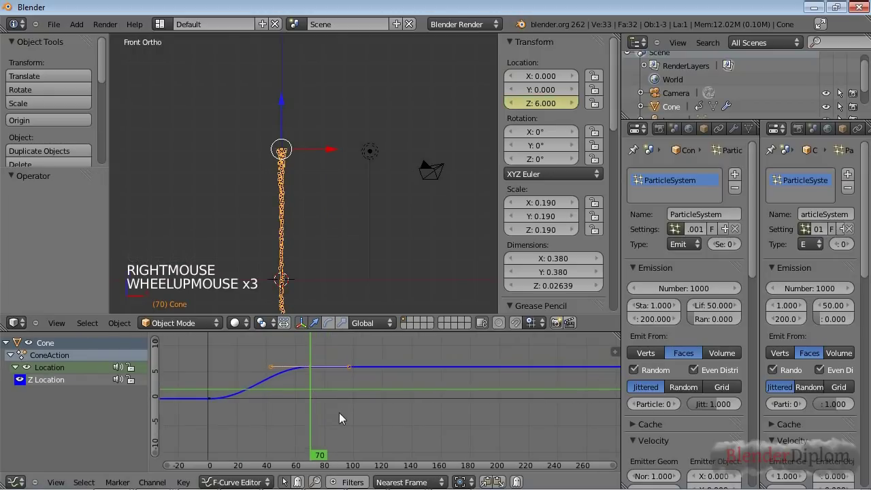
shift+middle_drag(318, 396, 362, 406)
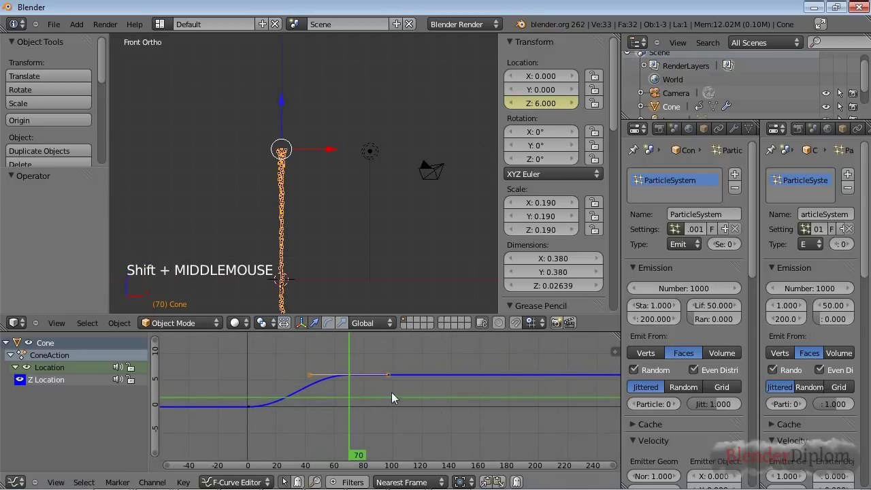
key(s)
key(0)
key(Return)
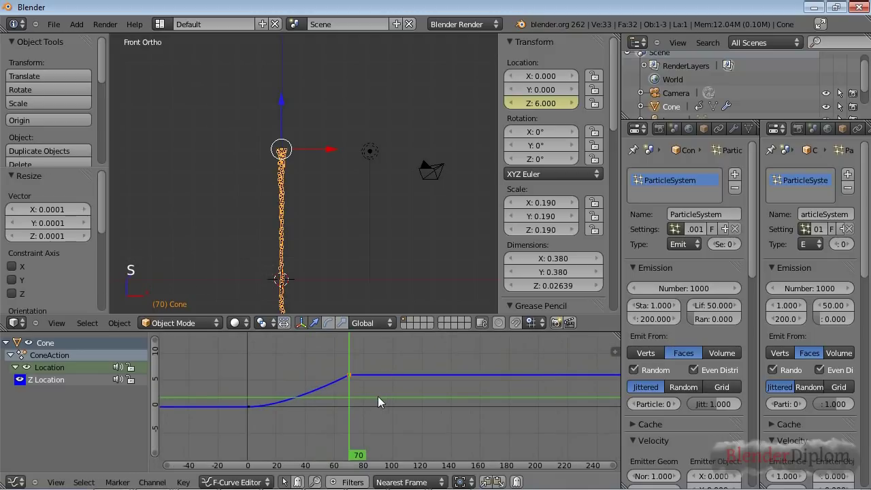
Extend the right handle of the first Z Location keyframe by about 41.6 frames along X
right_click(252, 408)
key(Tab)
key(Tab)
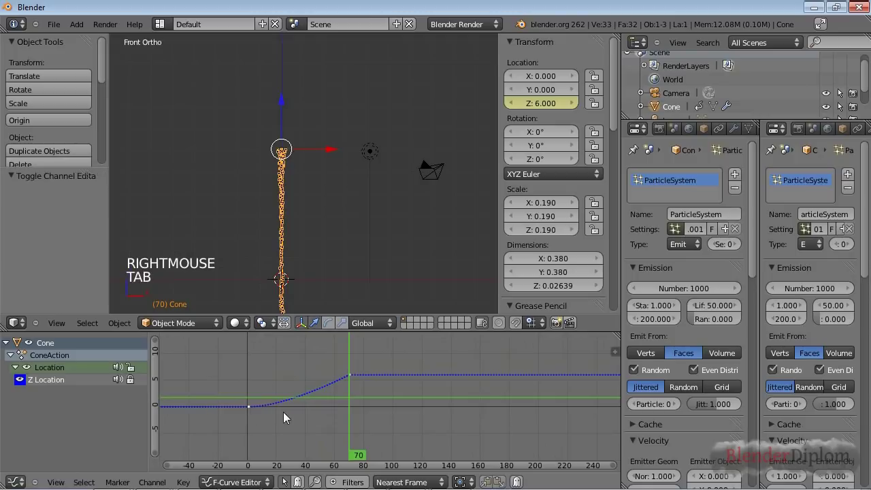
right_click(289, 407)
right_click(287, 408)
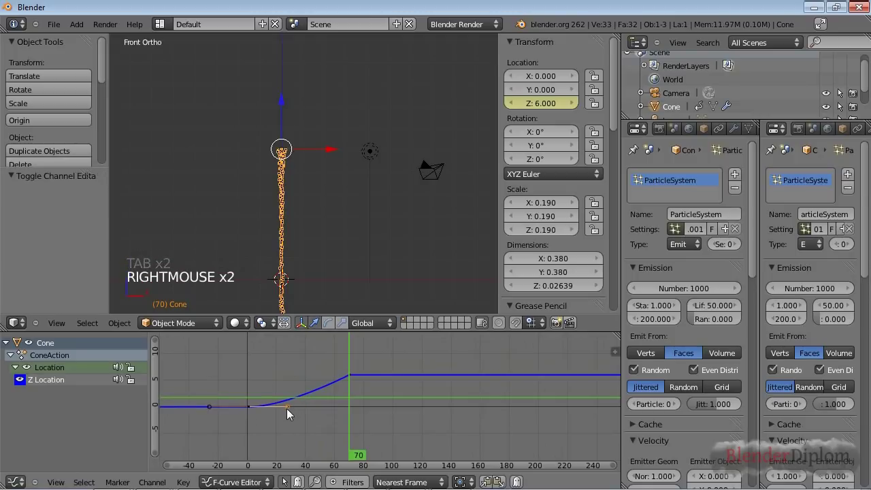
key(g)
key(g)
key(g)
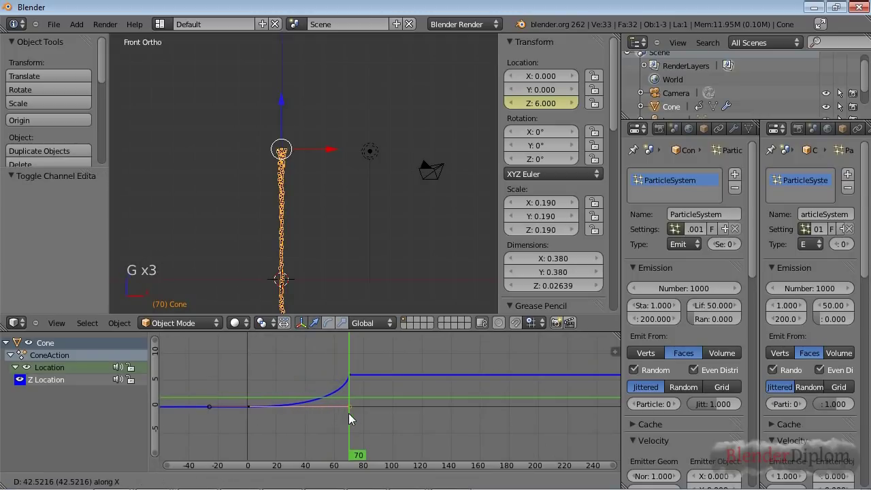
click(347, 417)
Replay the animation from the first frame to check the cone's acceleration
drag(346, 412, 250, 403)
key(alt+a)
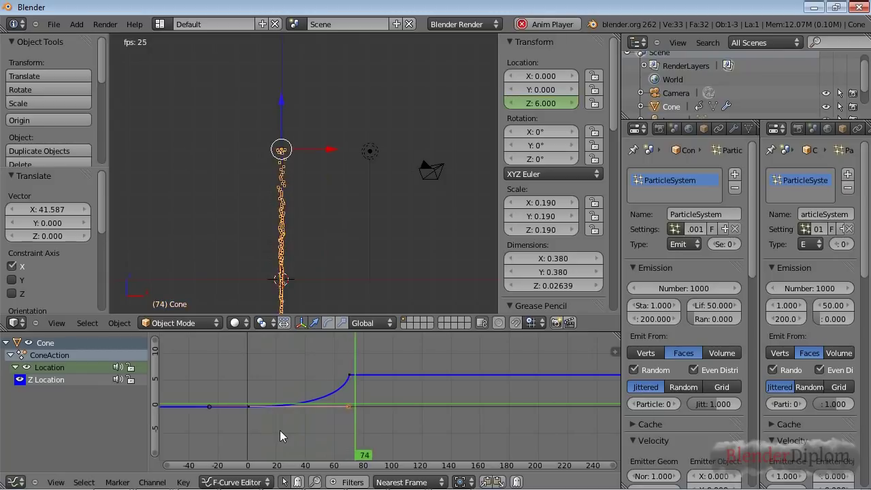
key(alt+a)
Shorten the right handle of the first Z Location keyframe by about 12.1 frames along X
right_click(351, 407)
key(g)
key(g)
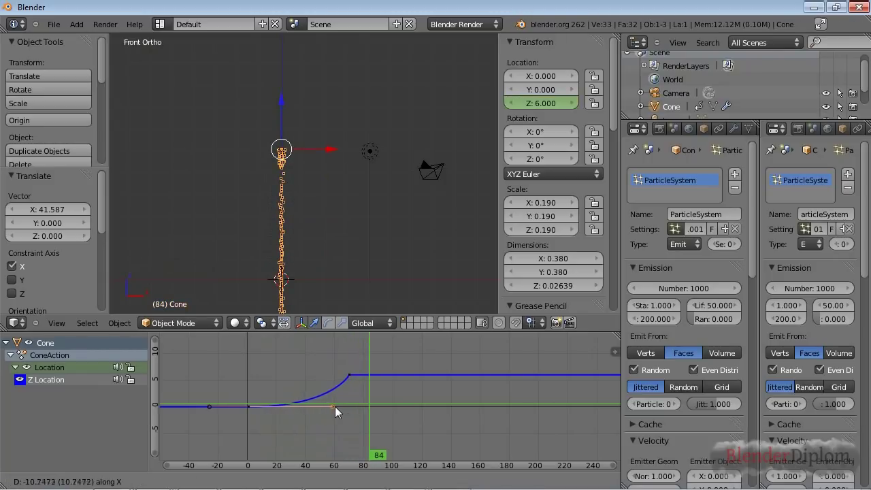
click(334, 406)
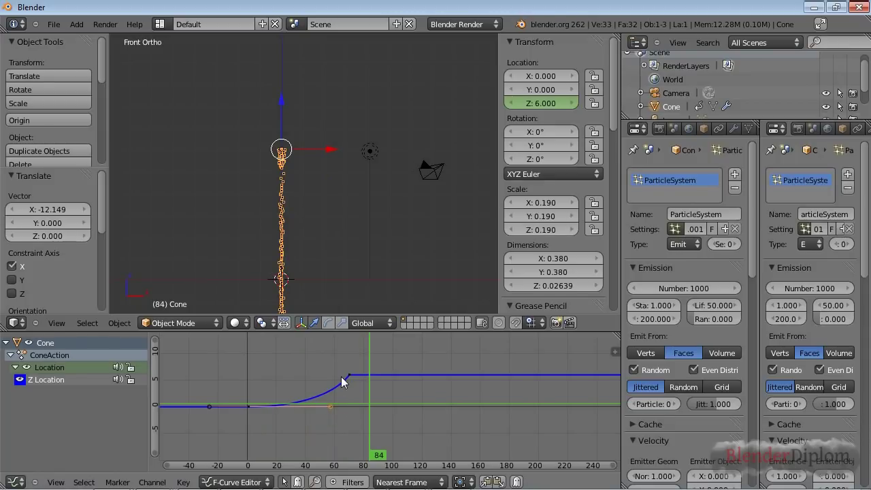
Replay the animation from the first frame to examine the full particle trail below the rising cone
scroll(323, 242, down, 2)
shift+scroll(323, 242, up, 2)
shift+middle_drag(323, 243, 340, 242)
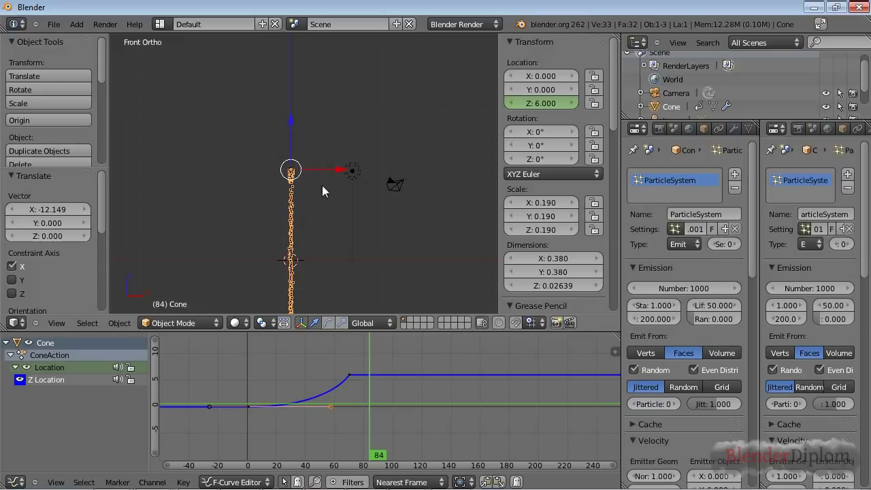
scroll(313, 230, down, 1)
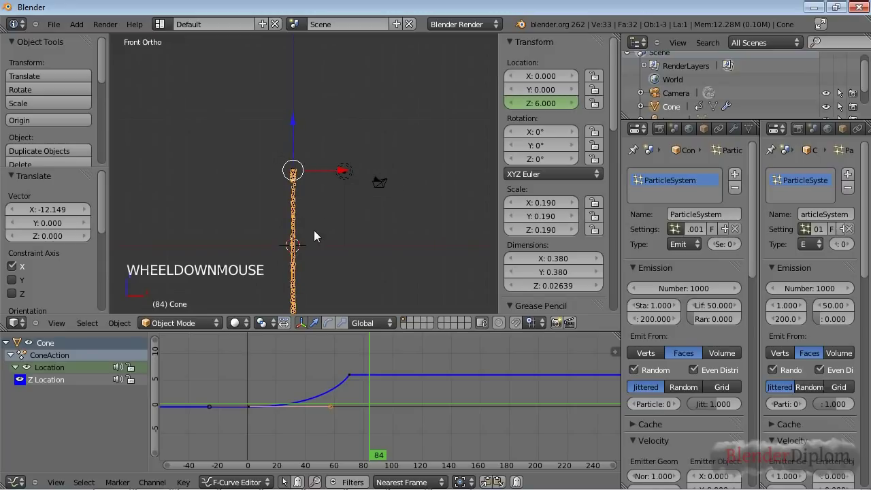
scroll(314, 229, down, 4)
key(shift+Left)
key(alt+a)
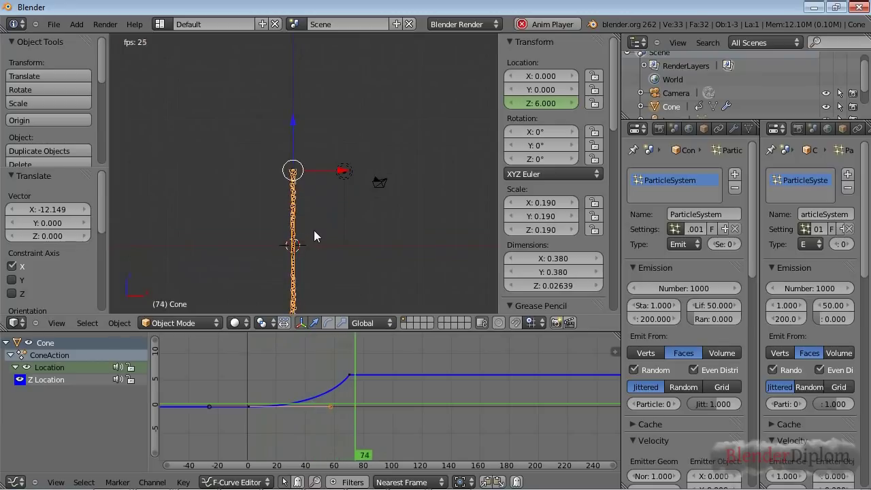
key(alt+a)
Set the lifetime of the cone's emitted particles to 15 frames
scroll(313, 230, down, 2)
shift+middle_drag(313, 230, 321, 222)
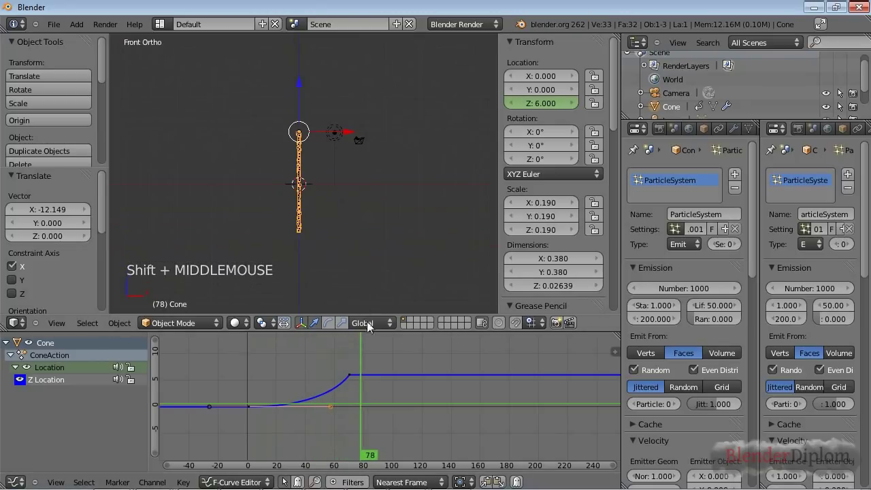
scroll(313, 232, up, 2)
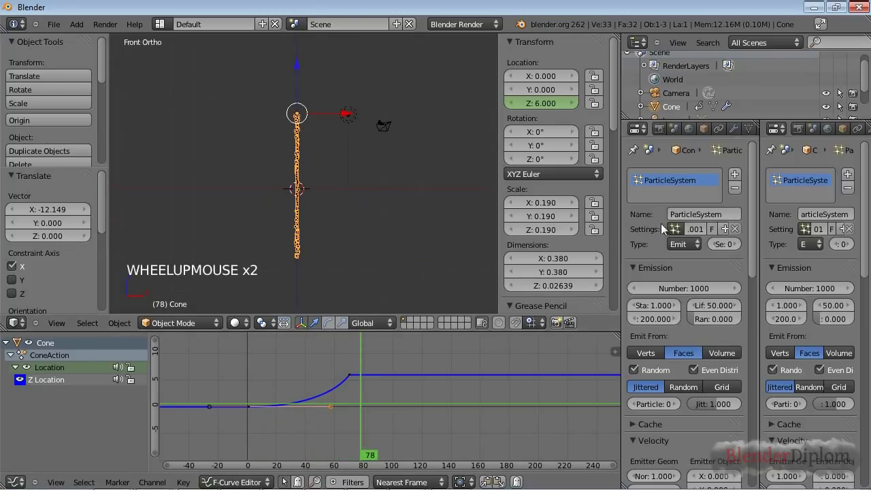
click(711, 305)
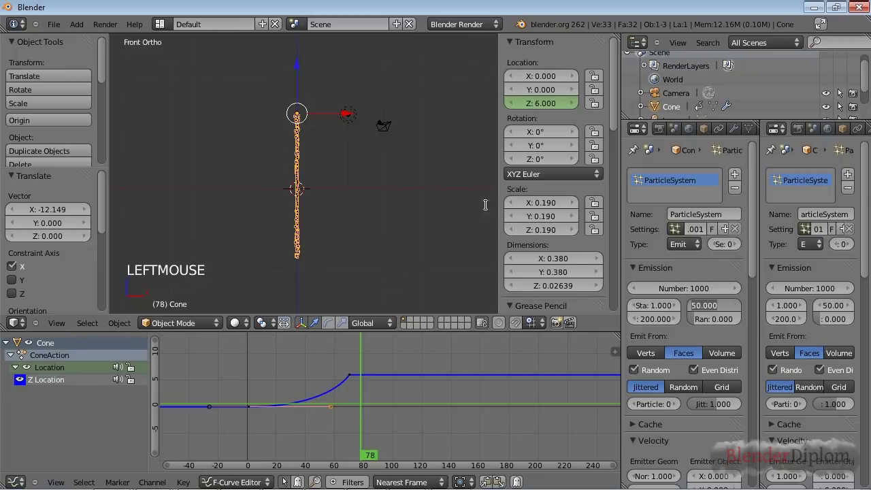
text(15)
key(Return)
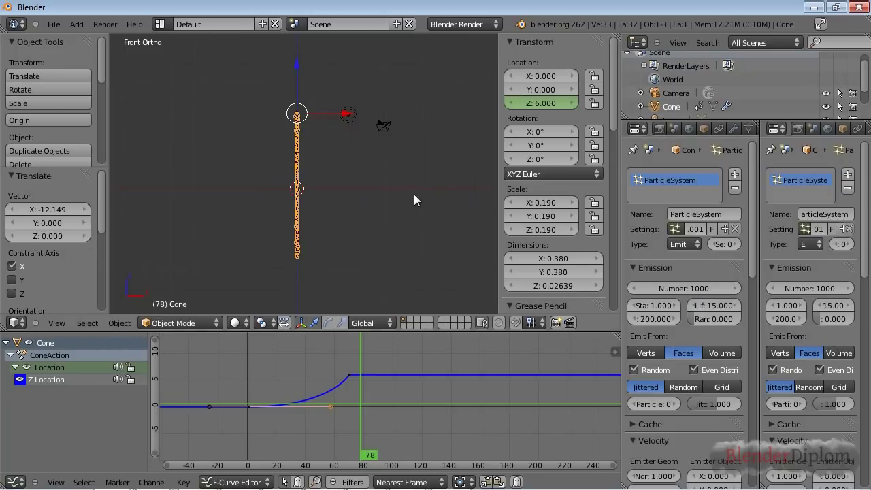
Replay the animation from the first frame to check the trail with the shorter particle lifetime
key(shift+Left)
key(alt+a)
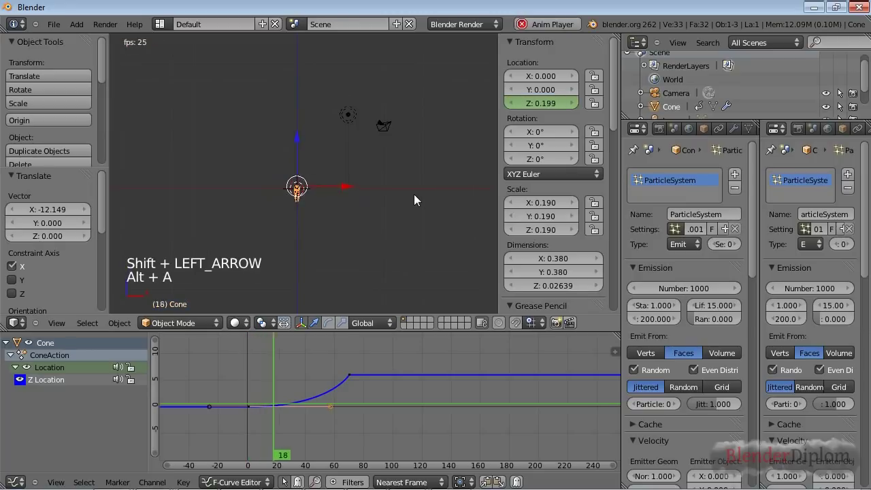
key(alt+a)
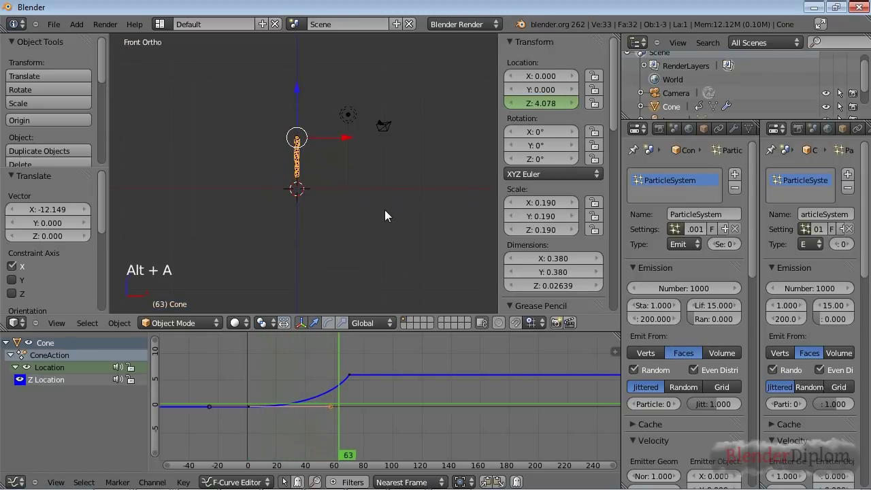
End the particle emission at frame 70 and set the normal emission velocity to 2
mouse_move(646, 319)
mouse_down()
mouse_move(592, 319)
mouse_move(648, 322)
mouse_up()
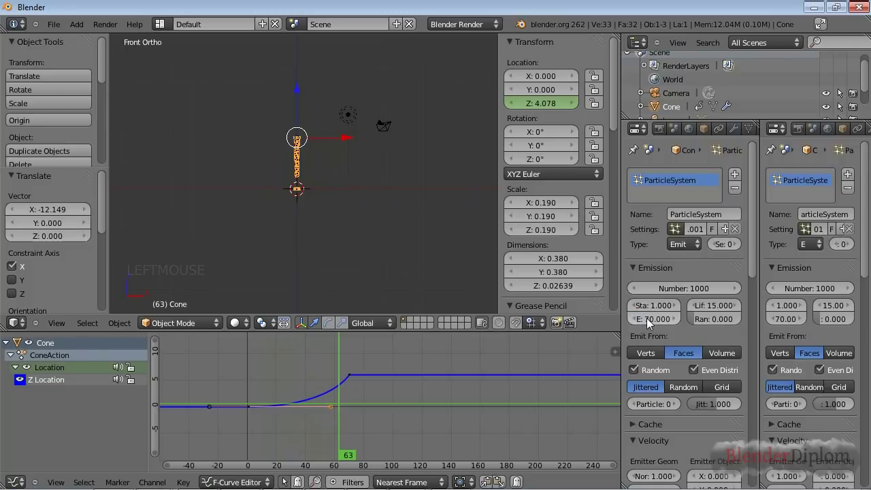
scroll(647, 347, down, 6)
click(653, 313)
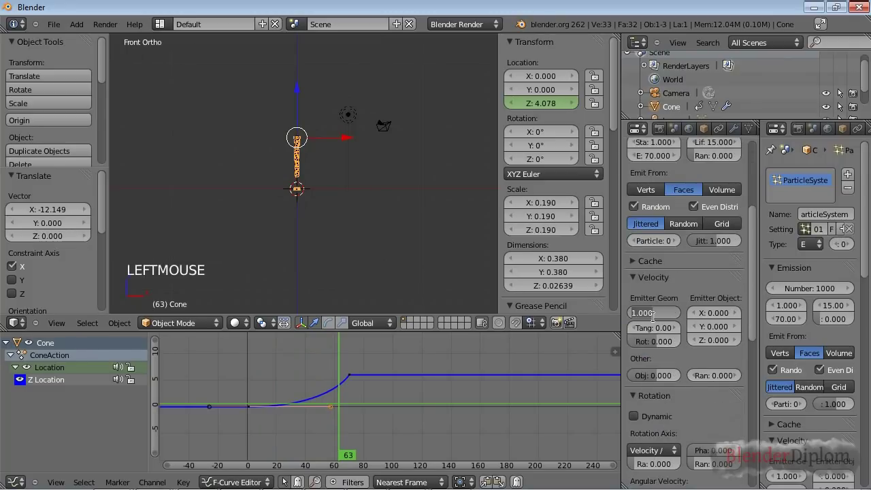
text(2)
key(Return)
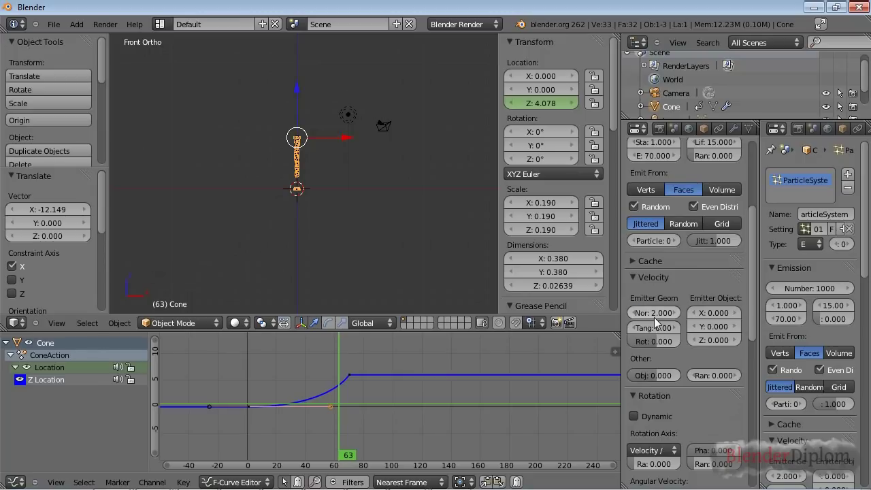
Render the particles as lines and exclude the emitter mesh from the render
scroll(654, 317, down, 8)
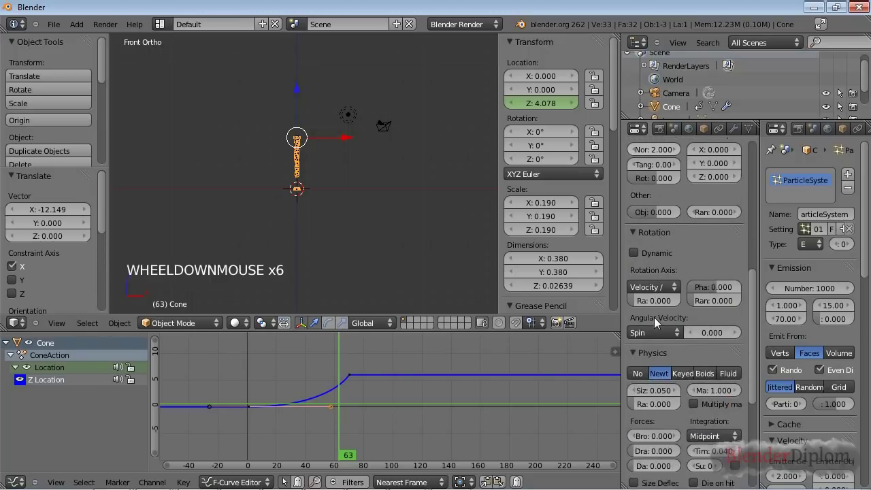
scroll(359, 242, up, 3)
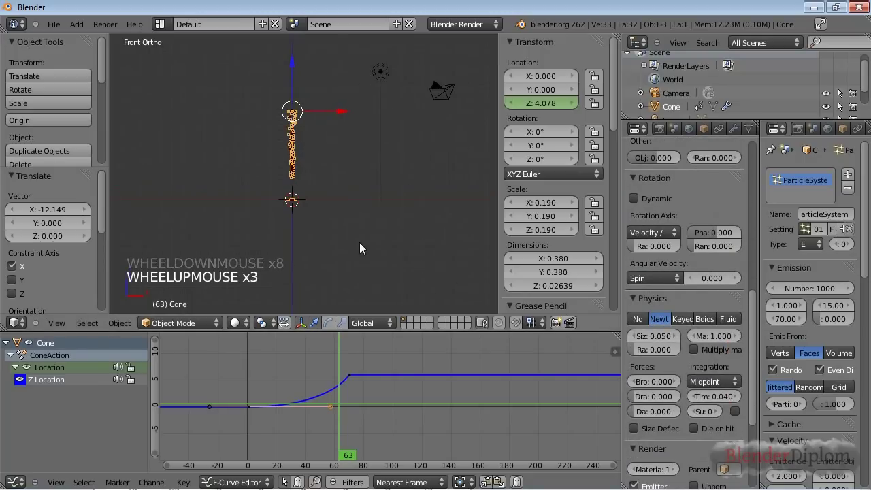
scroll(681, 424, down, 4)
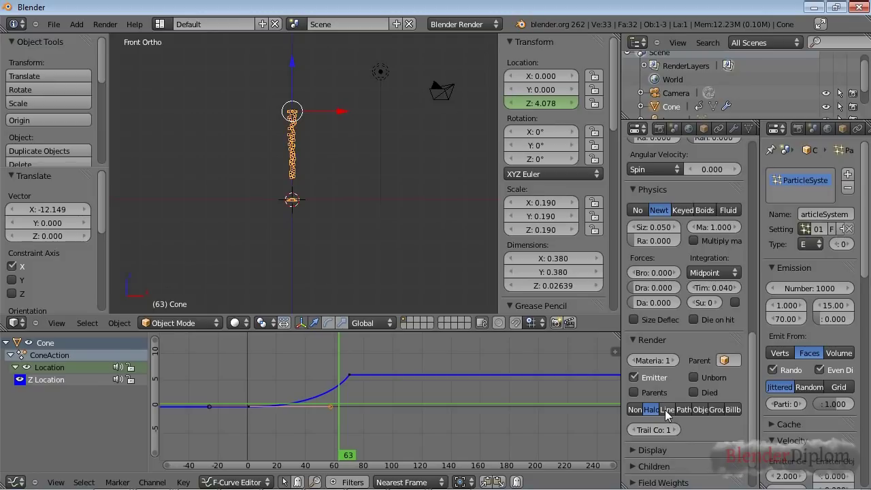
click(665, 410)
scroll(316, 215, up, 3)
scroll(315, 215, up, 3)
shift+middle_drag(301, 153, 312, 226)
scroll(312, 226, down, 2)
scroll(312, 224, down, 1)
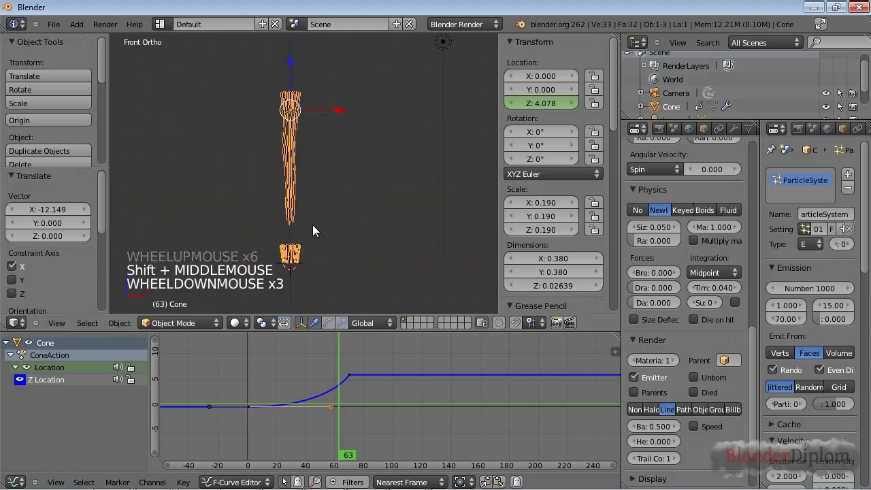
click(635, 375)
Add a new material to the cone and give it an orange diffuse color of about R 0.800, G 0.274, B 0.078
scroll(791, 355, up, 1)
scroll(810, 127, up, 11)
middle_drag(810, 127, 812, 128)
click(814, 127)
click(848, 176)
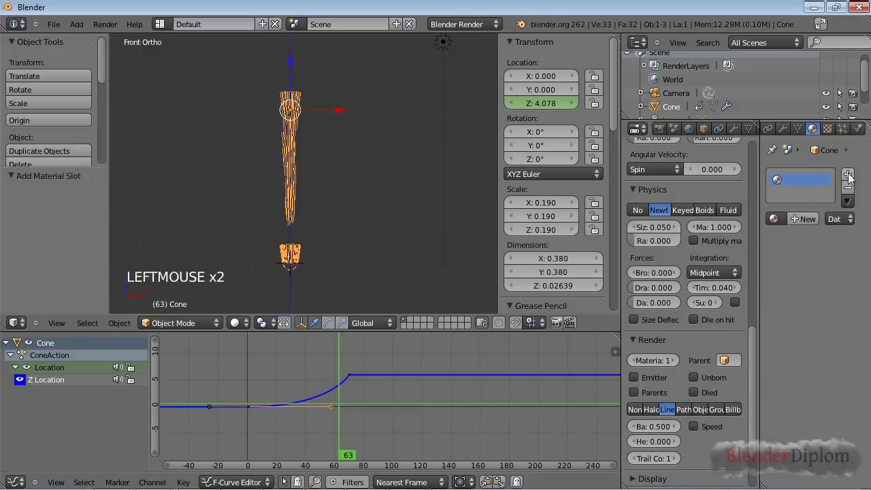
click(806, 217)
drag(758, 292, 715, 297)
click(775, 385)
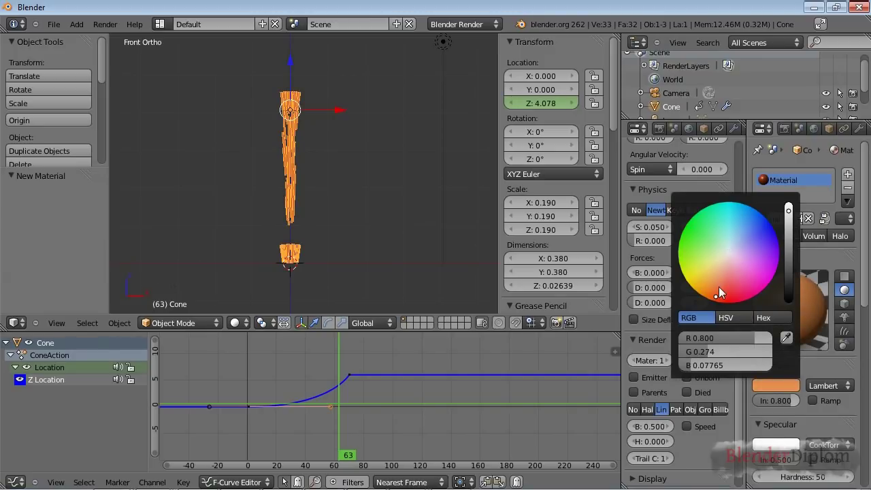
Set the orange material's Emit value to 2.00
scroll(816, 334, down, 4)
scroll(796, 332, up, 2)
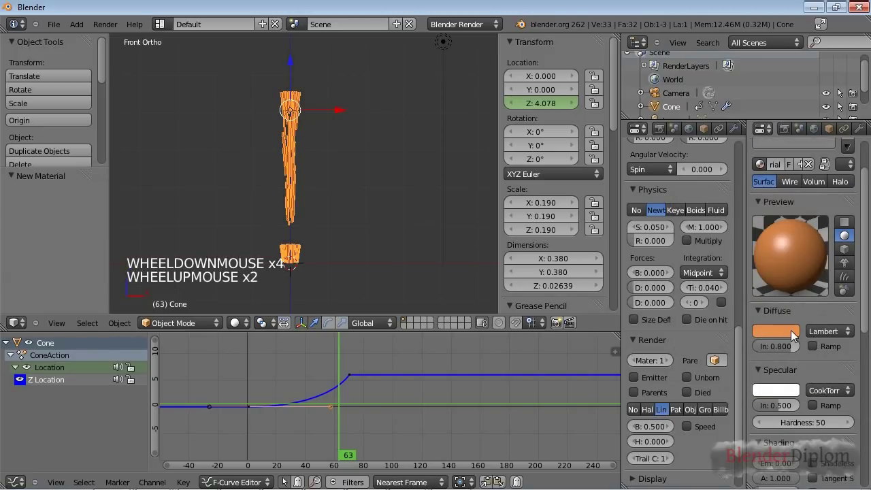
scroll(796, 357, down, 1)
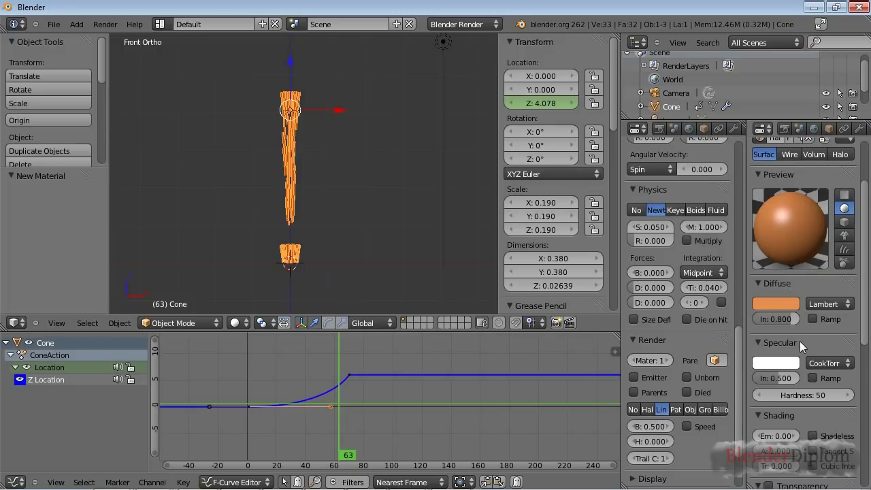
scroll(799, 340, down, 2)
drag(782, 382, 736, 381)
click(796, 381)
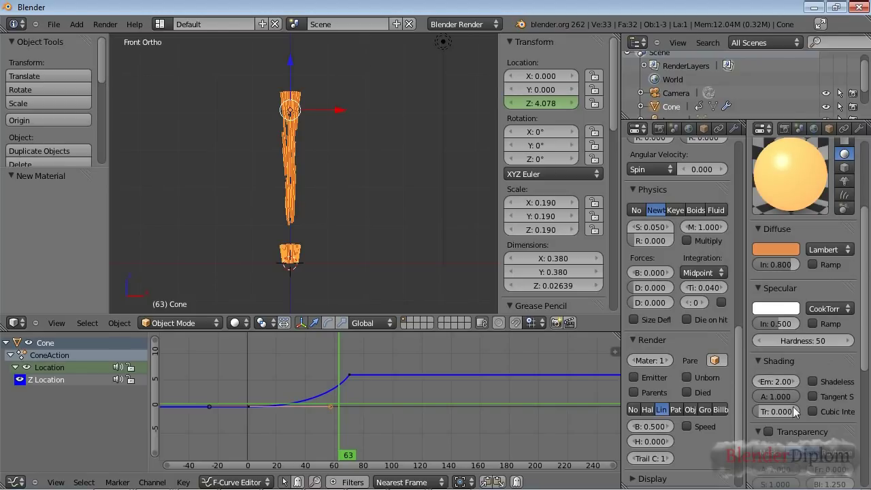
Lower the material's ambient value to 0.530 and switch the material type to Wire
click(792, 388)
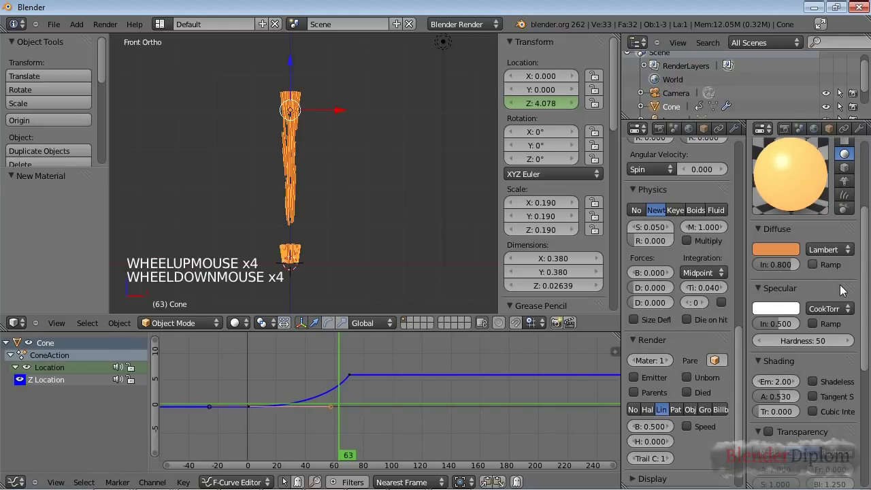
scroll(817, 340, up, 4)
scroll(816, 340, down, 4)
scroll(829, 313, up, 4)
click(790, 209)
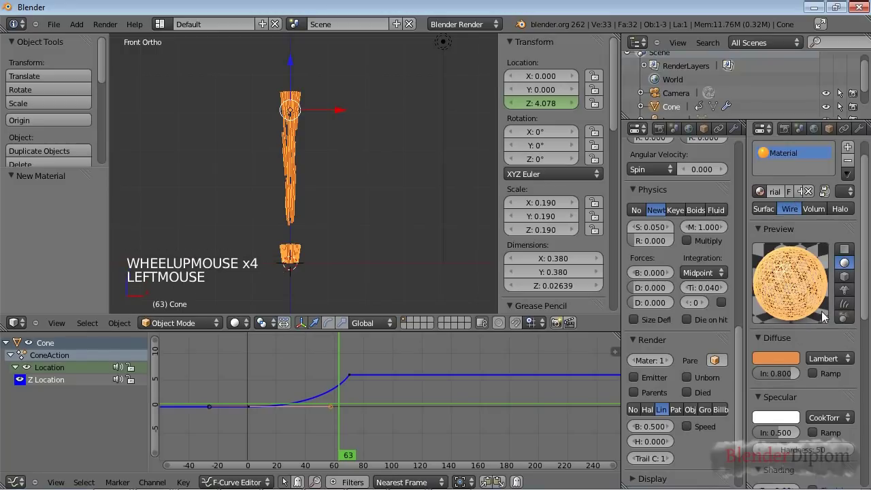
Try a lower ambient value of 0.258 on the wire material
scroll(821, 311, down, 2)
scroll(816, 338, down, 3)
drag(782, 369, 767, 372)
scroll(786, 386, up, 2)
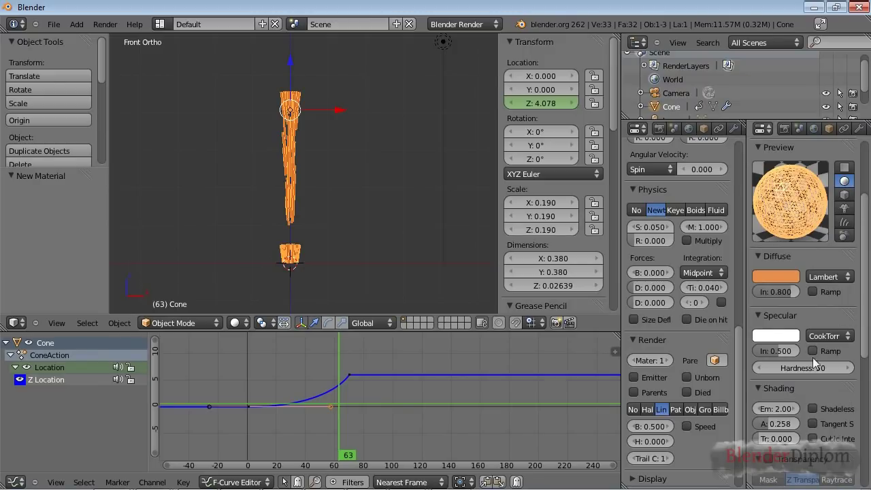
Turn on Z Transparency for the wire material and lower its alpha so the wires are partly transparent
scroll(793, 402, down, 4)
drag(747, 364, 709, 365)
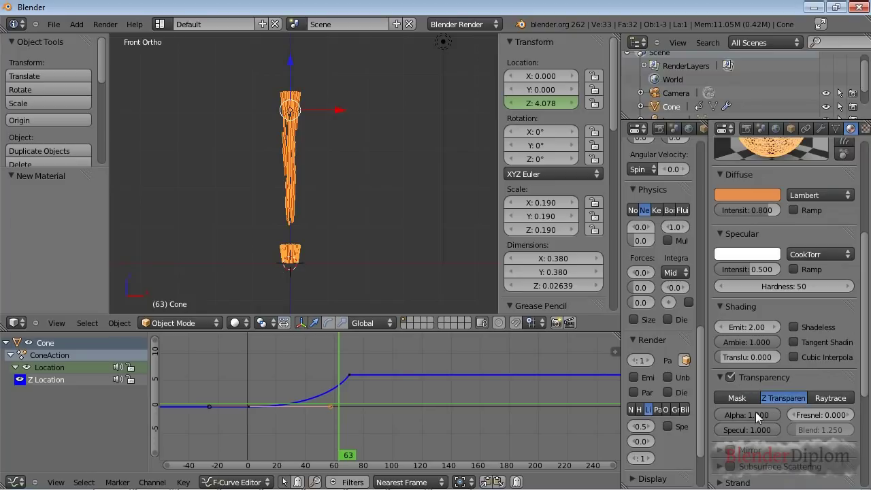
drag(770, 412, 743, 414)
scroll(755, 432, up, 4)
scroll(755, 431, down, 4)
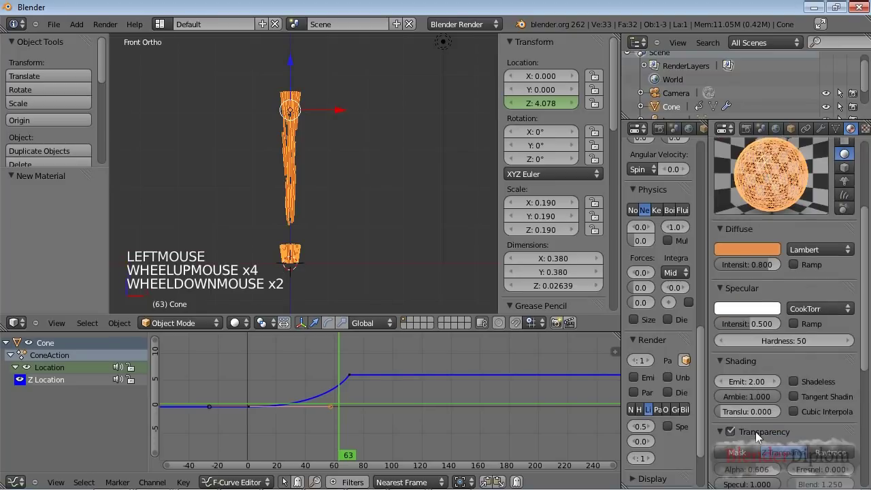
click(743, 418)
scroll(743, 419, up, 4)
Replay the animation from the first frame to check how the line particles follow the rising cone
drag(709, 367, 748, 367)
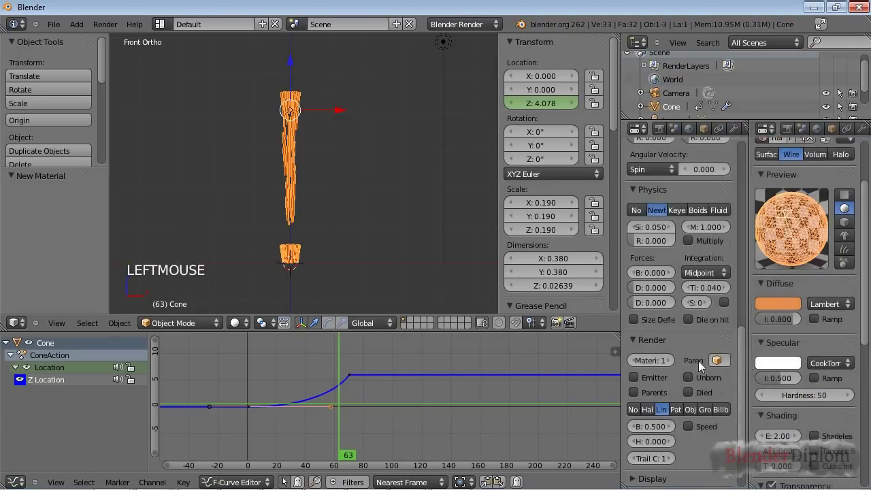
key(shift+Left)
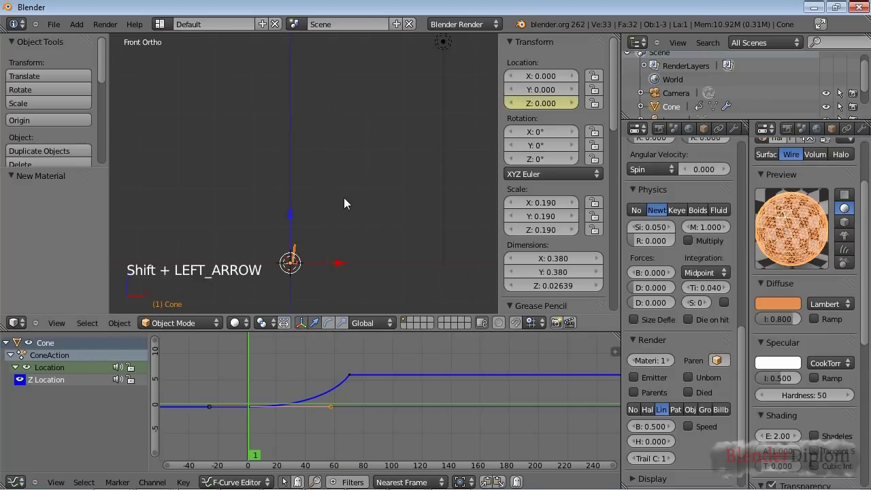
key(alt+a)
scroll(343, 275, down, 7)
scroll(341, 280, up, 4)
key(alt+a)
shift+middle_drag(333, 230, 325, 244)
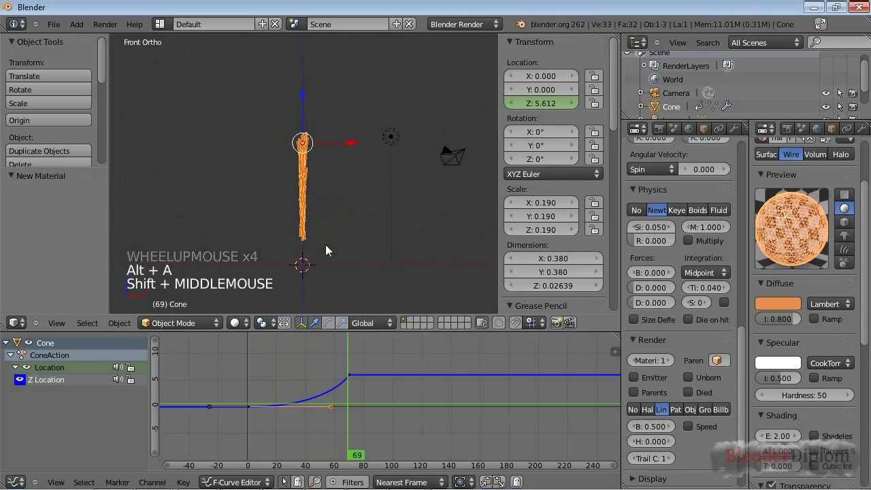
Move the cone mesh's tip vertex down by about 0.055 along Z in Edit Mode
scroll(325, 246, up, 7)
key(Tab)
shift+middle_drag(304, 112, 317, 236)
scroll(326, 189, up, 4)
right_click(329, 174)
drag(325, 130, 325, 139)
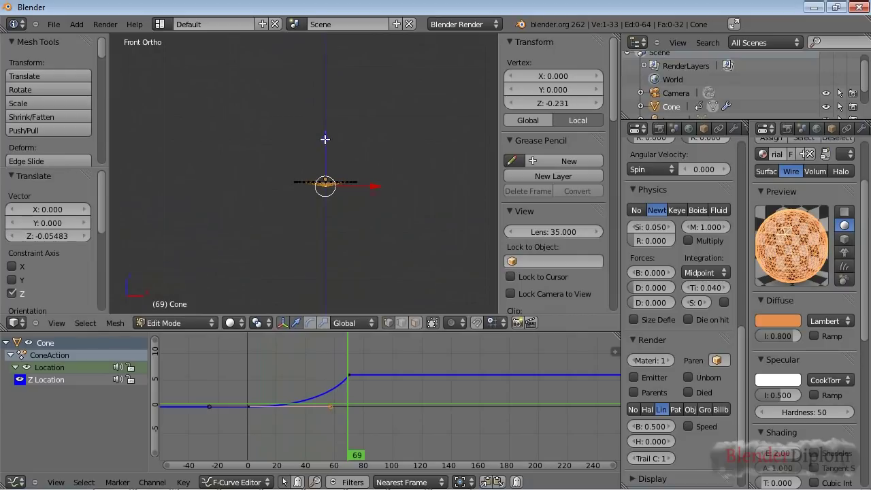
key(Tab)
Replay the animation from the first frame to check the particle spread with the reshaped cone
scroll(353, 242, down, 13)
key(shift+Left)
key(alt+a)
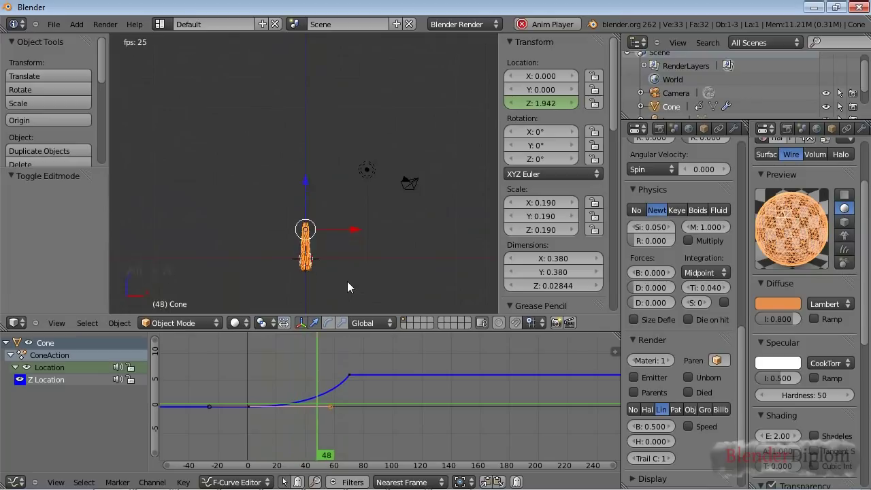
key(alt+a)
Set the random emission velocity of the cone's particles to 0.410
scroll(688, 355, down, 15)
scroll(691, 340, down, 5)
scroll(693, 316, up, 9)
scroll(686, 265, down, 4)
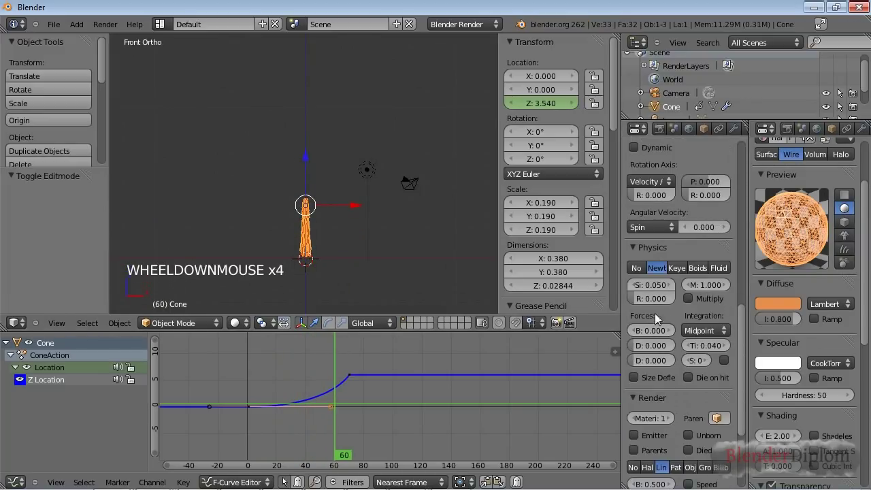
scroll(694, 333, down, 4)
scroll(678, 345, up, 2)
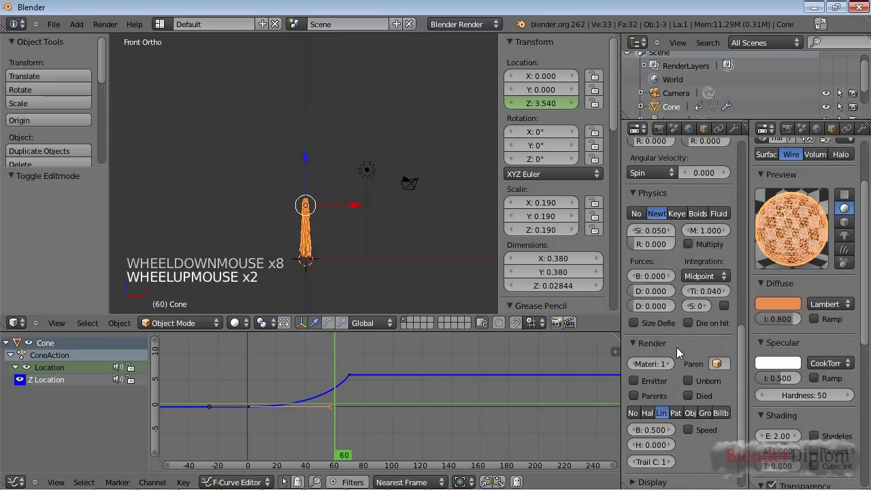
scroll(676, 347, down, 3)
scroll(676, 347, up, 4)
scroll(652, 294, up, 4)
scroll(680, 290, up, 5)
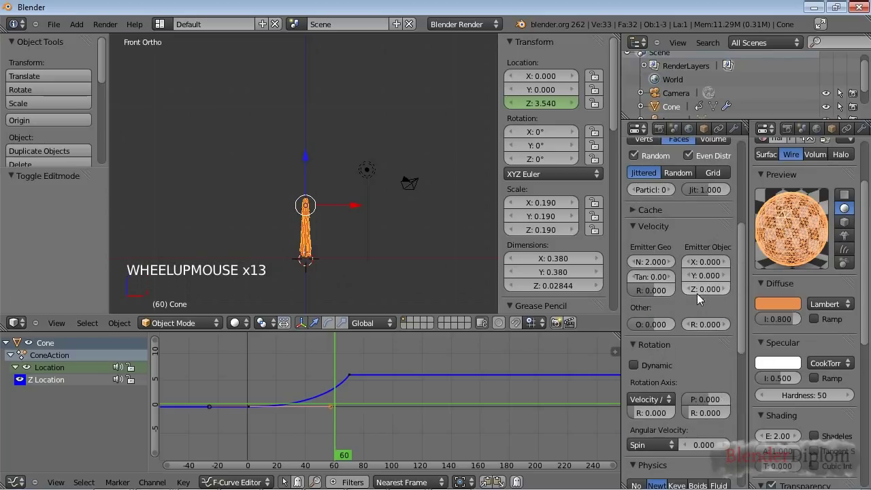
click(698, 325)
click(688, 327)
Set the Brownian force in the particle physics to 0.230
scroll(687, 328, down, 10)
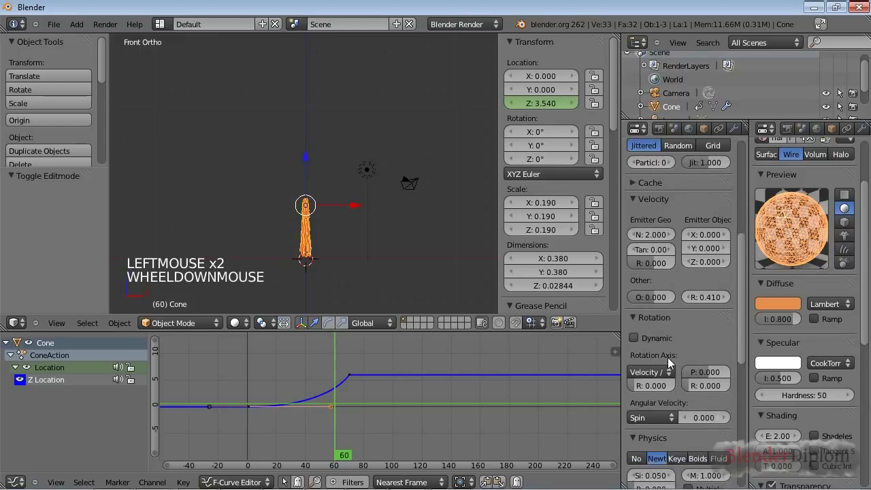
drag(637, 274, 650, 282)
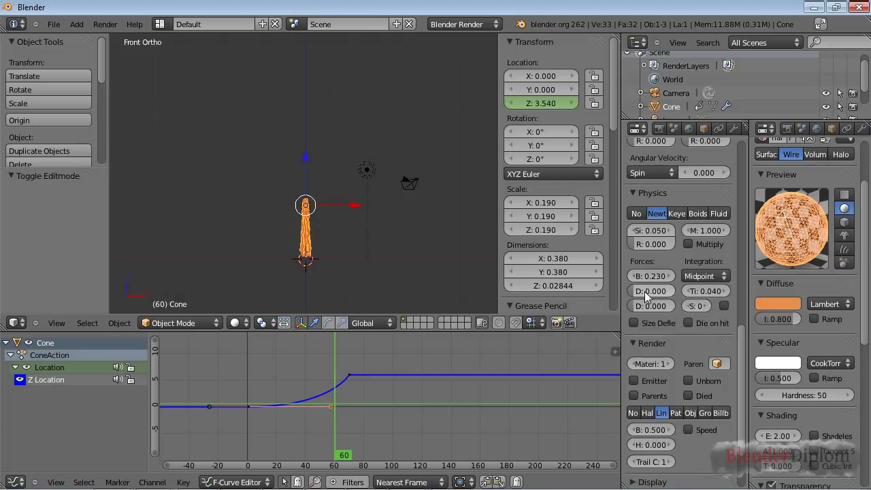
scroll(656, 300, down, 3)
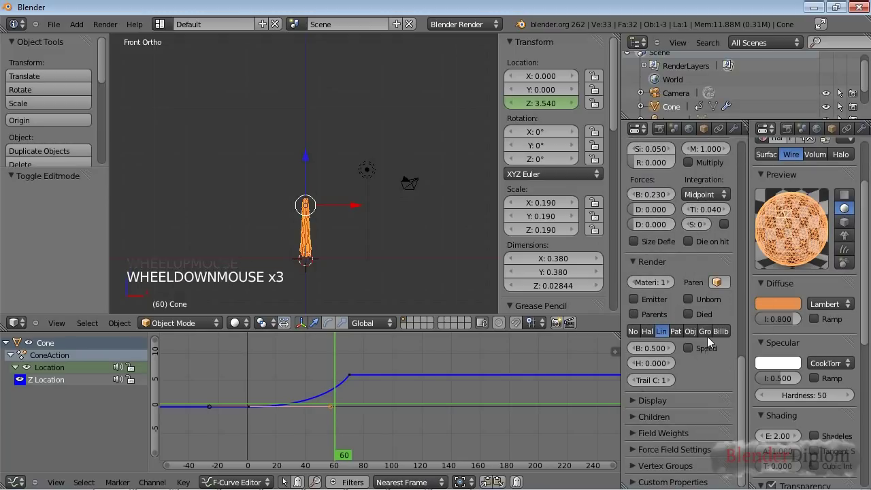
Shorten the rendered particle lines by setting their Back length to 0.121
drag(623, 362, 602, 362)
scroll(358, 270, up, 6)
shift+middle_drag(358, 269, 350, 200)
scroll(362, 157, up, 5)
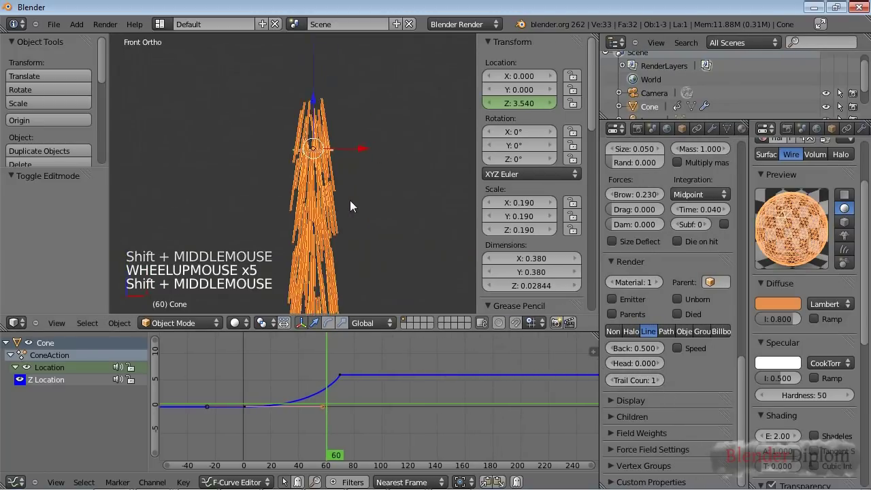
scroll(350, 200, up, 3)
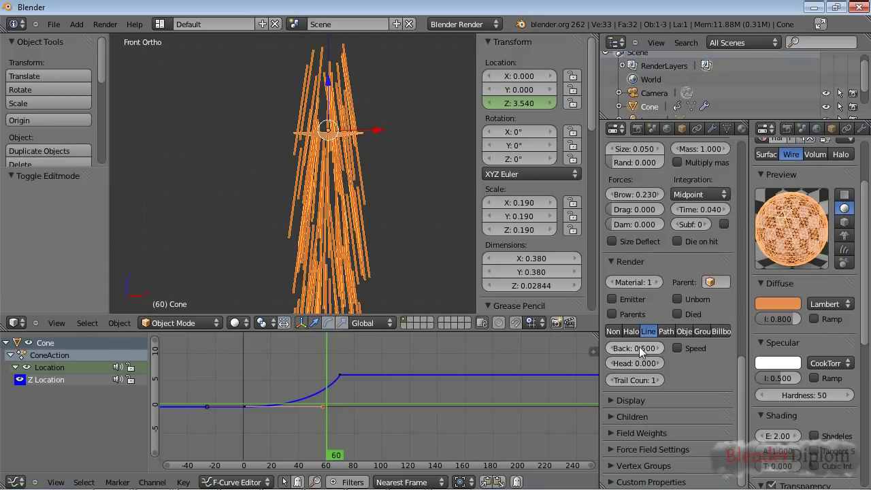
drag(633, 348, 627, 365)
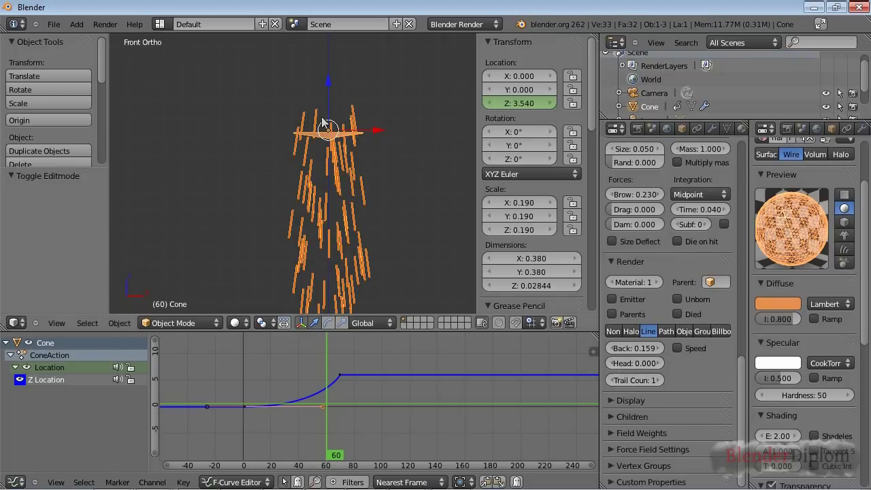
drag(646, 350, 631, 364)
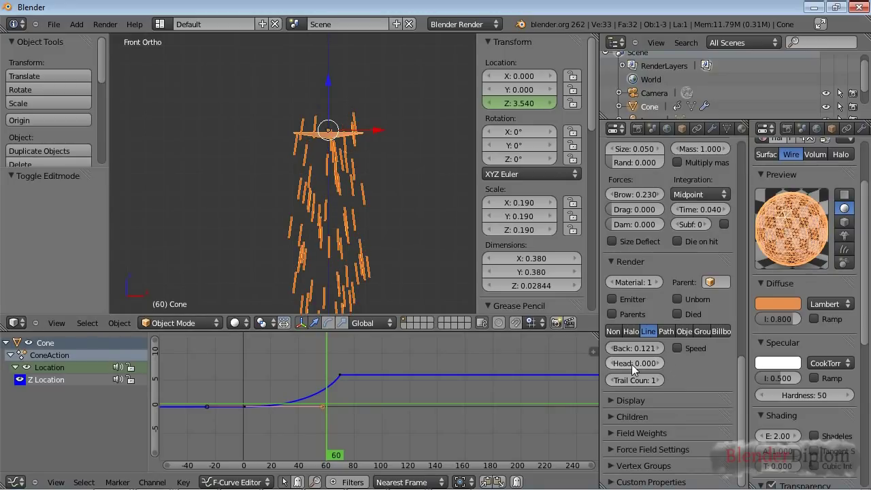
Move the cone to the fifth layer and enlarge the 3D view's height
key(m)
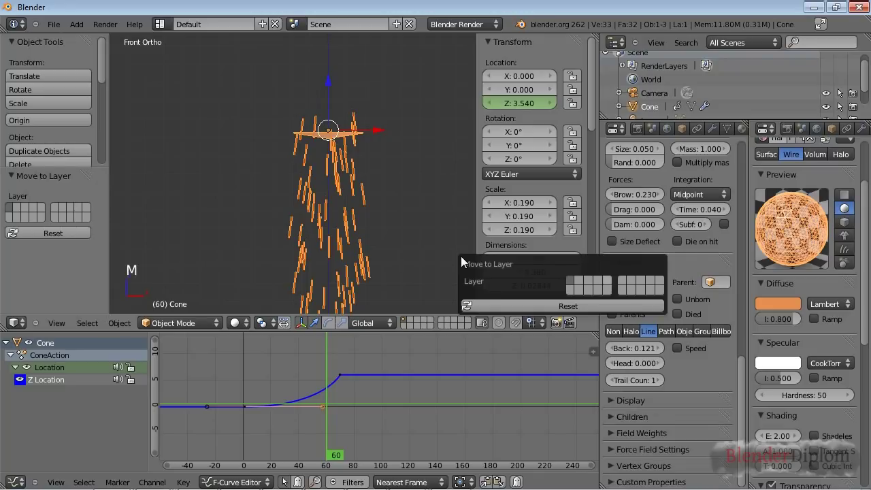
key(5)
scroll(383, 295, down, 3)
shift+middle_drag(378, 287, 359, 230)
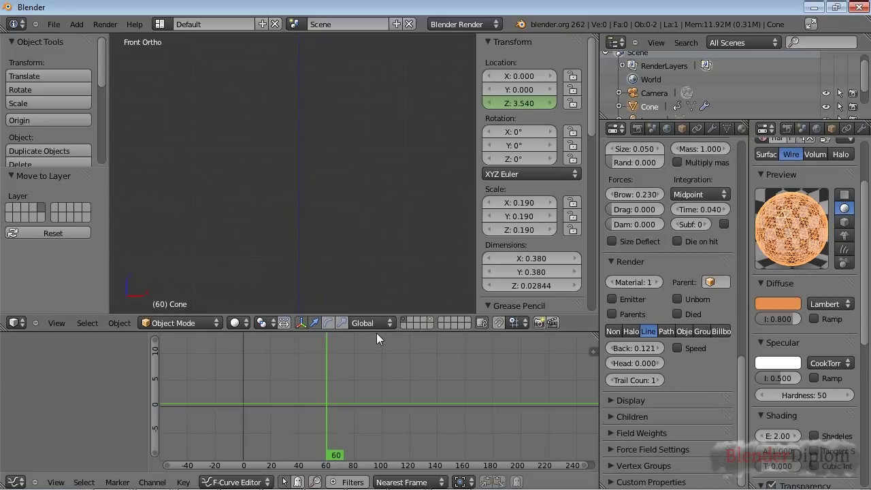
drag(376, 332, 360, 397)
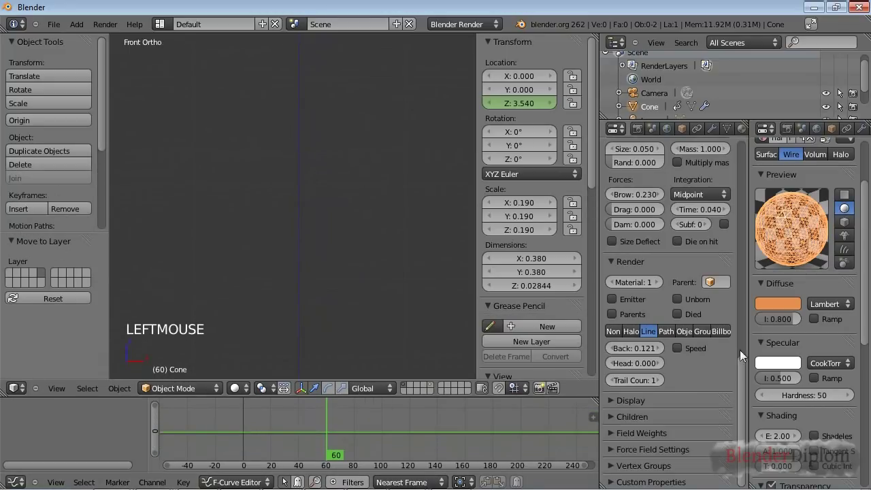
Center the 3D cursor at the scene origin and add an icosphere with 4 subdivisions there
key(shift+c)
shift+middle_drag(254, 269, 313, 205)
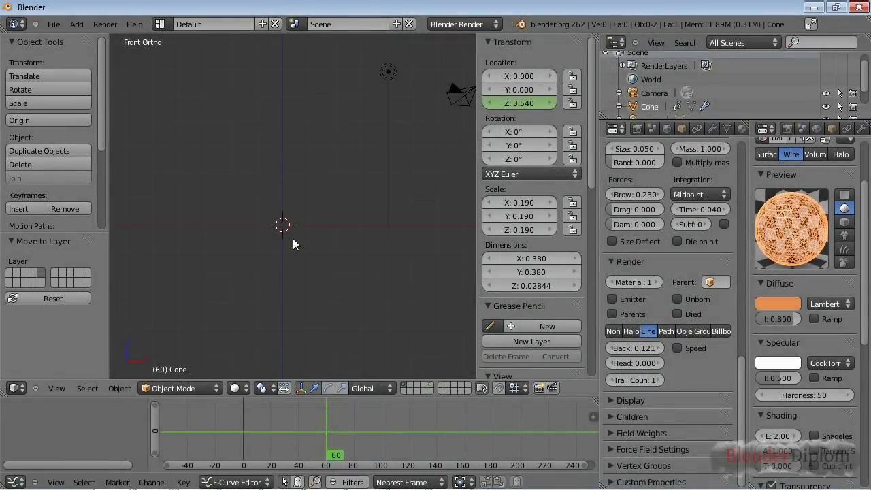
shift+middle_drag(302, 259, 319, 250)
key(shift+a)
mouse_move(323, 248)
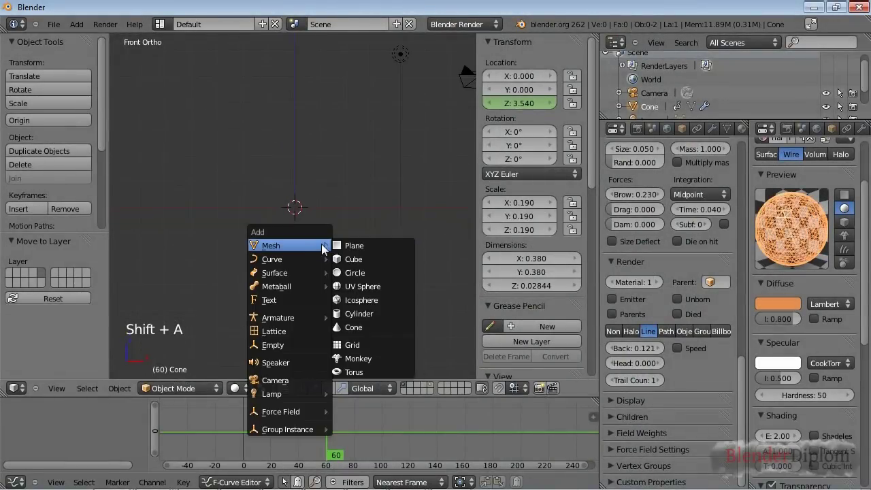
click(387, 299)
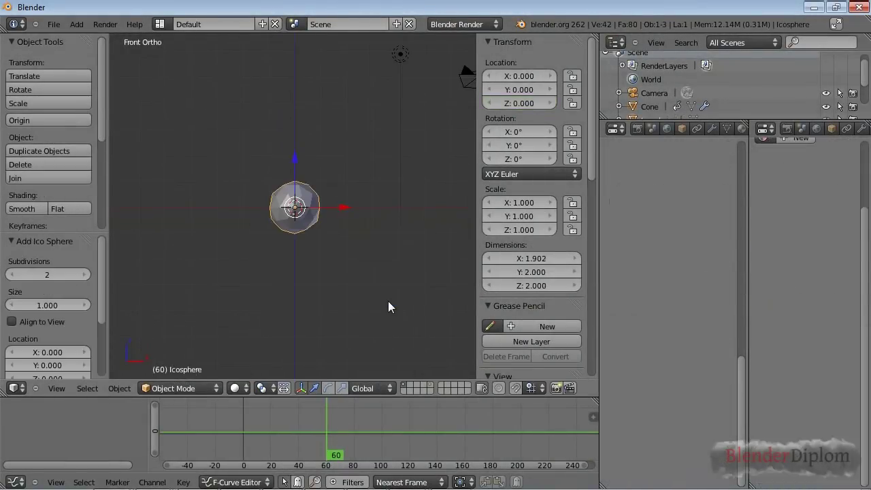
key(F6)
drag(534, 300, 565, 298)
click(486, 298)
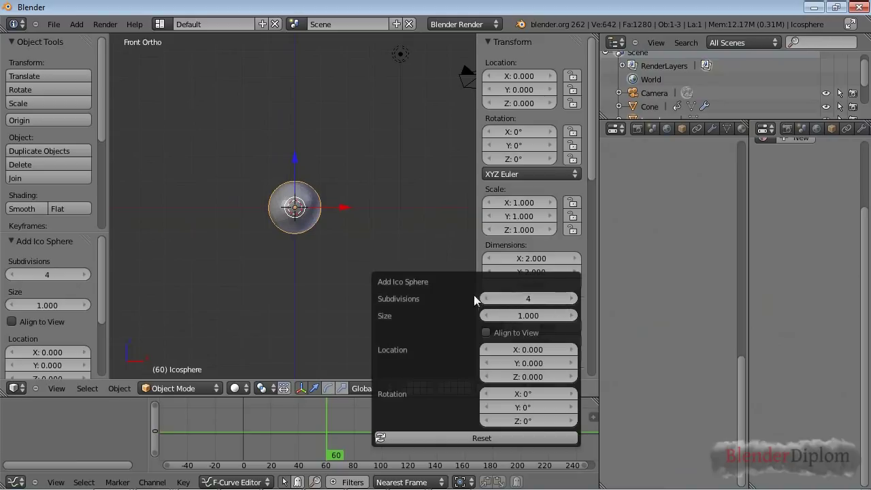
Scale the icosphere down uniformly to 0.145
scroll(338, 281, up, 6)
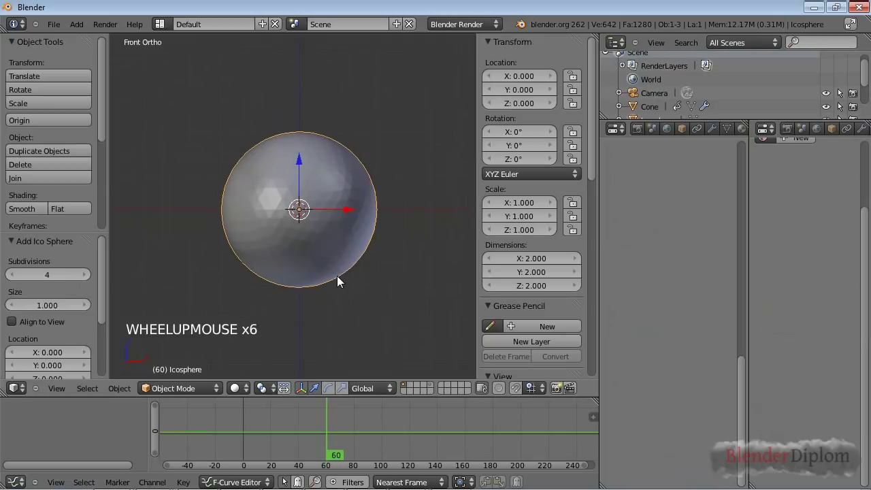
scroll(338, 280, down, 3)
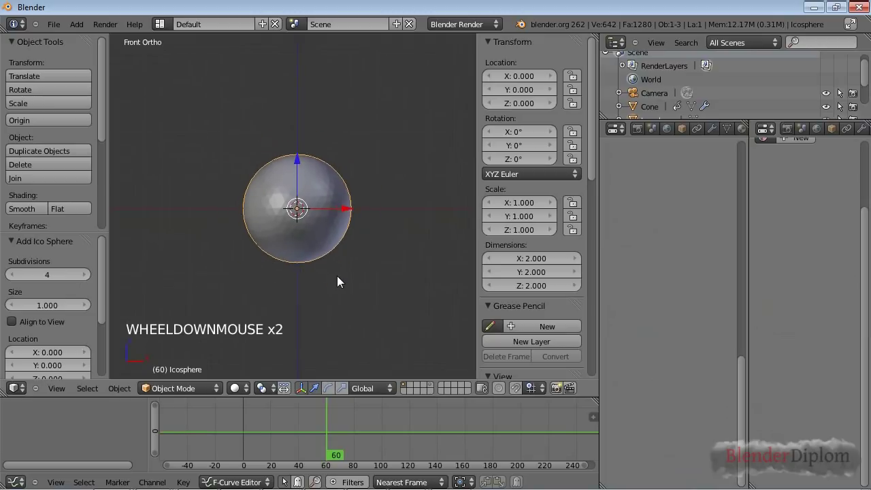
key(s)
key(s)
key(s)
key(s)
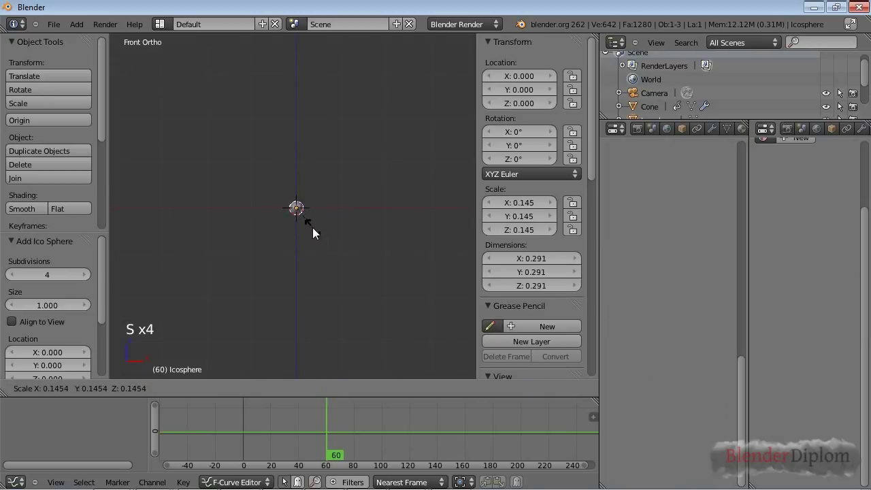
click(313, 227)
Add a new particle system to the icosphere and look through its settings
middle_drag(864, 130, 841, 129)
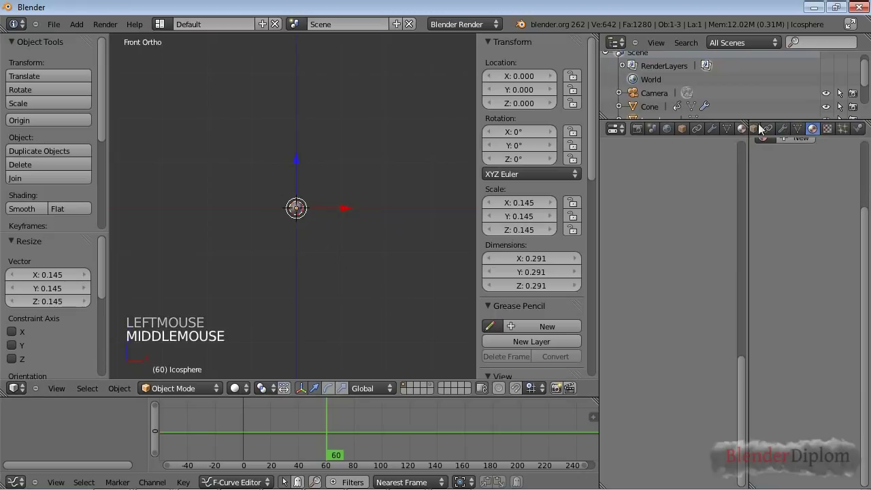
click(842, 129)
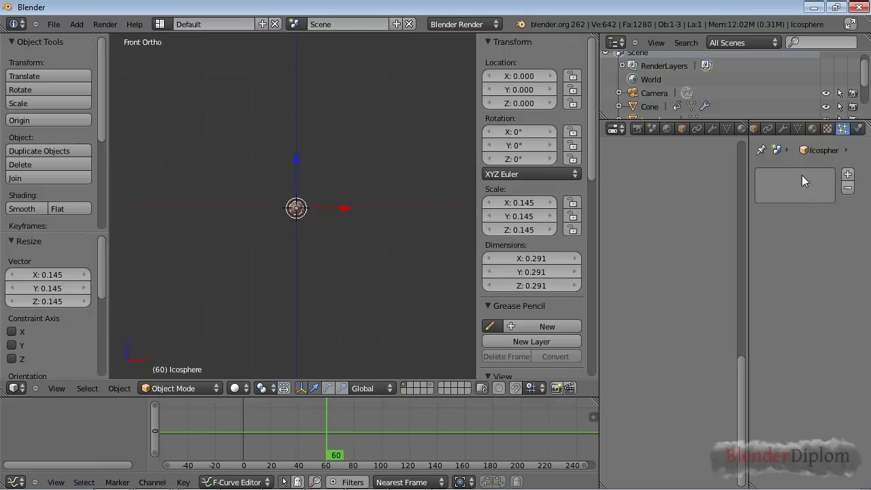
scroll(700, 184, up, 20)
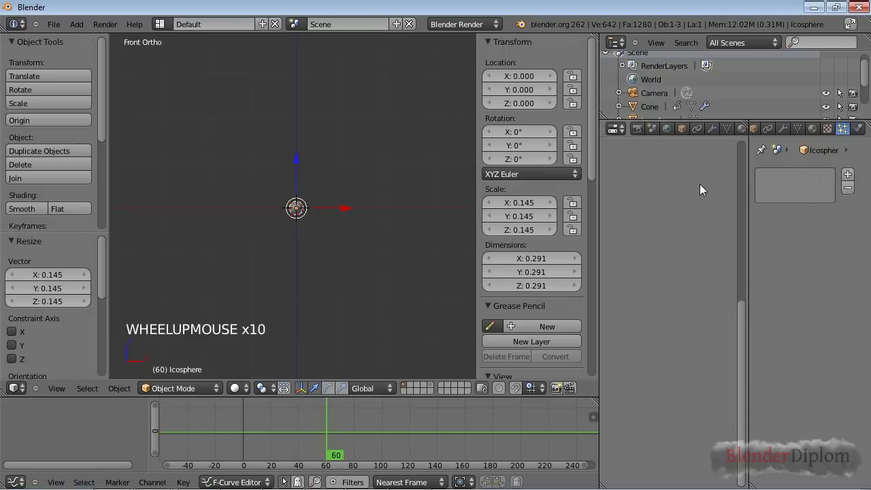
click(847, 174)
scroll(653, 285, down, 20)
scroll(670, 322, down, 15)
scroll(670, 323, up, 19)
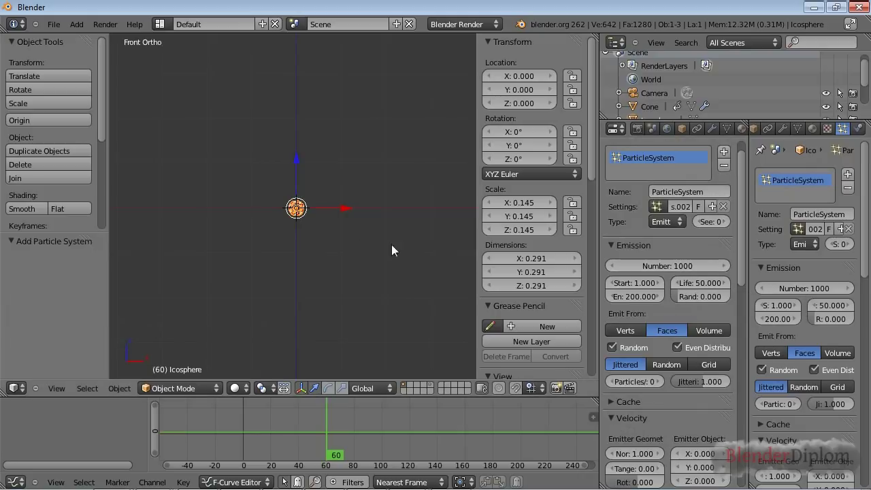
Play the animation from the first frame to examine how the icosphere emits its particles
scroll(332, 248, up, 12)
key(shift+Left)
key(alt+a)
scroll(332, 254, down, 19)
scroll(332, 249, down, 4)
scroll(333, 249, up, 17)
key(alt+a)
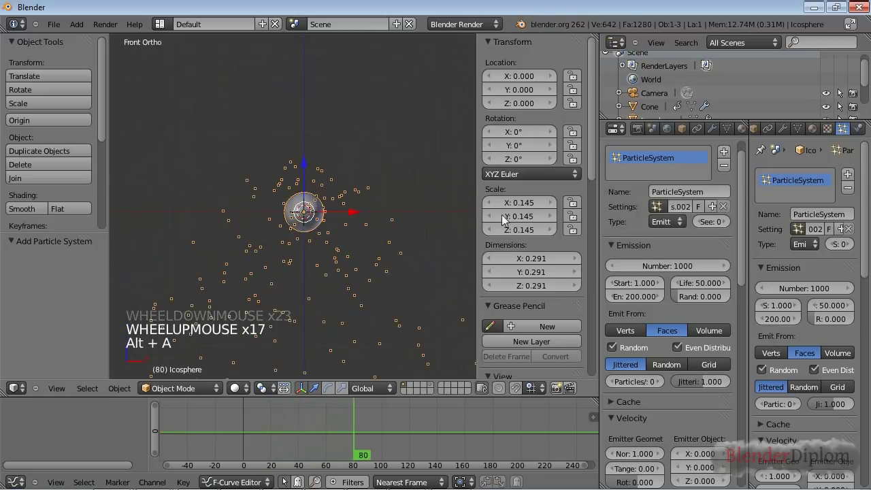
Add an Explode modifier to the icosphere
middle_click(844, 130)
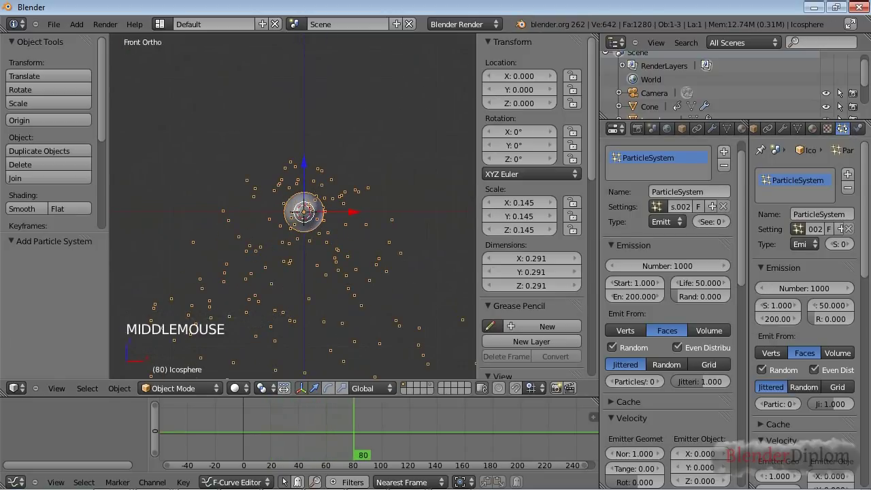
click(783, 128)
click(801, 192)
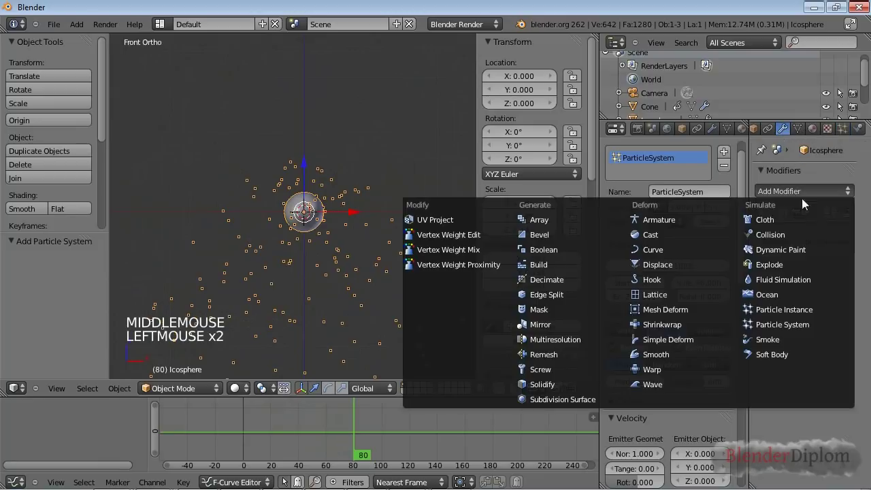
click(795, 263)
scroll(449, 282, up, 7)
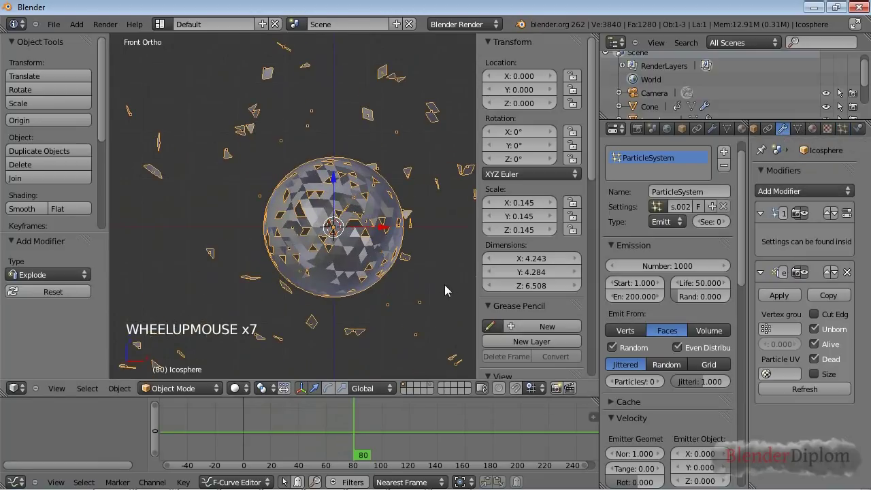
Play the animation from frame 1 and inspect how the sphere's faces break away
key(shift+Left)
key(alt+a)
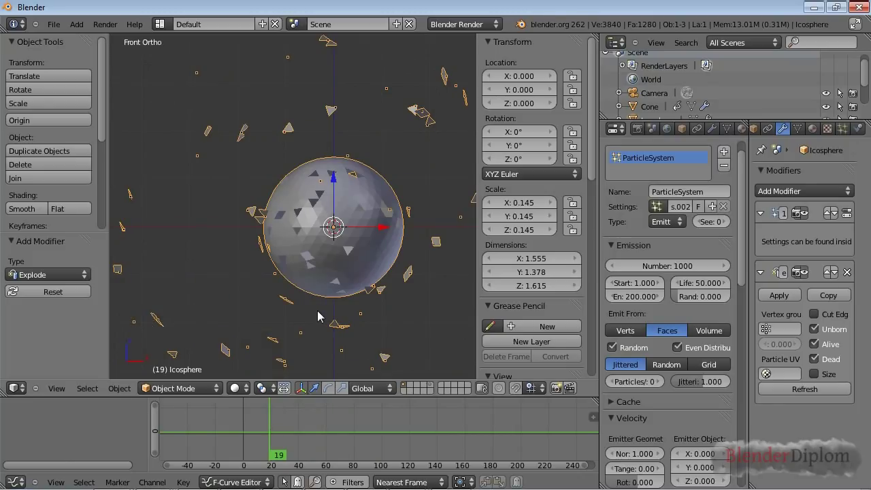
scroll(322, 312, down, 6)
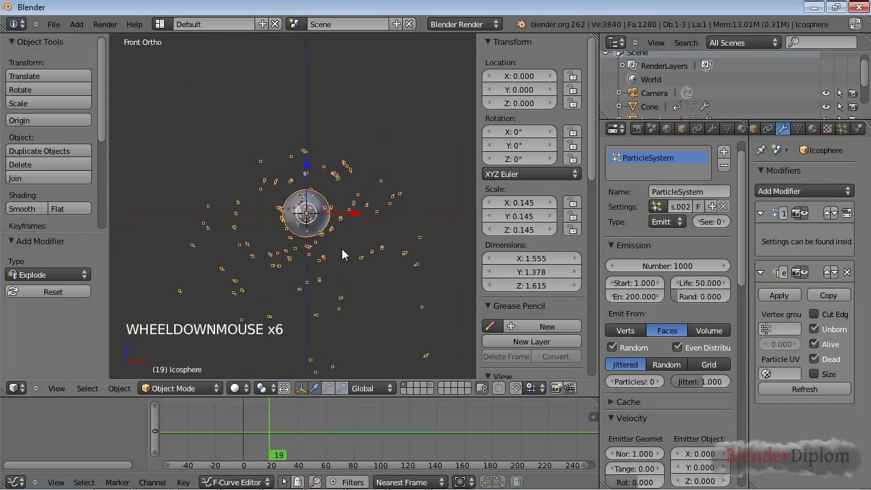
scroll(338, 259, up, 5)
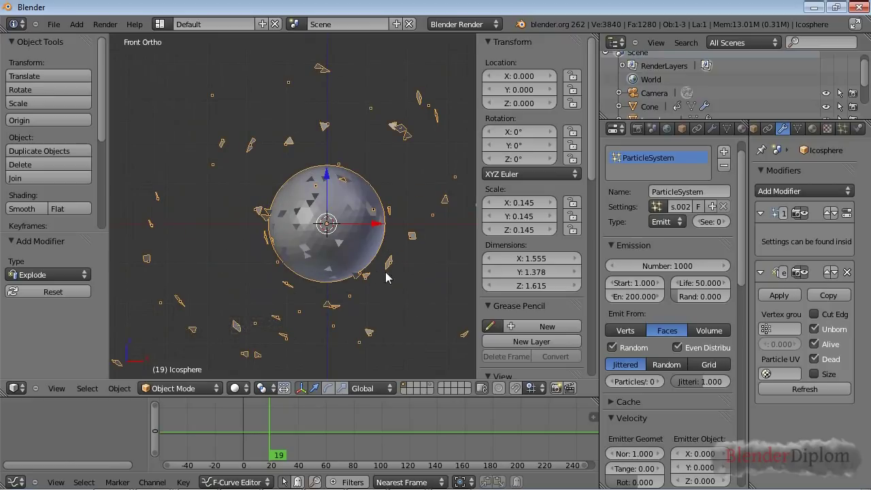
Set the emission End of the icosphere's particle system to frame 2
click(711, 128)
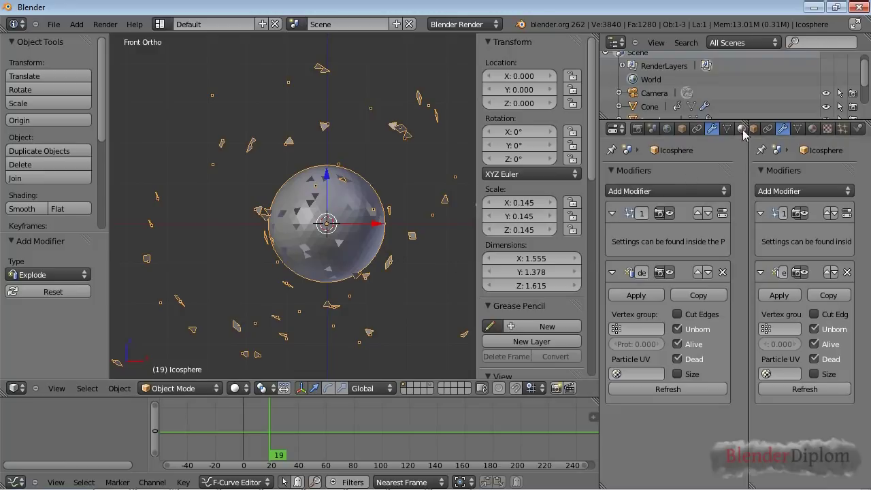
middle_drag(745, 133, 693, 130)
click(719, 128)
click(718, 129)
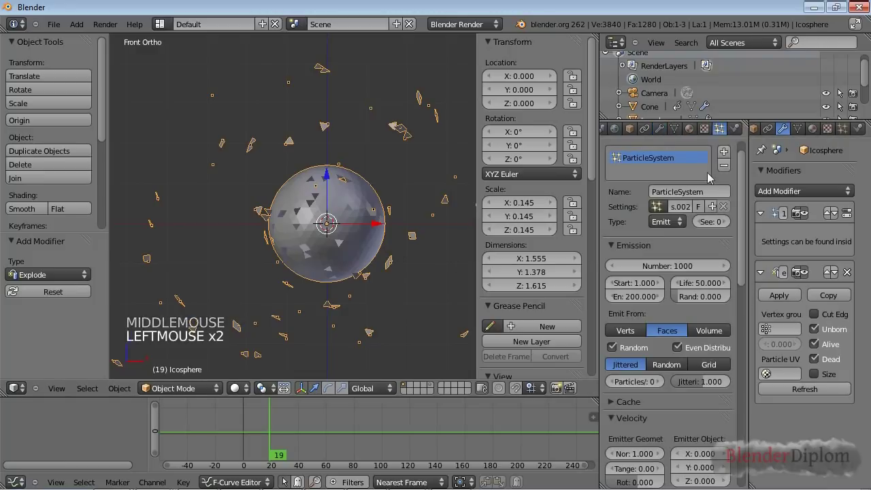
click(628, 294)
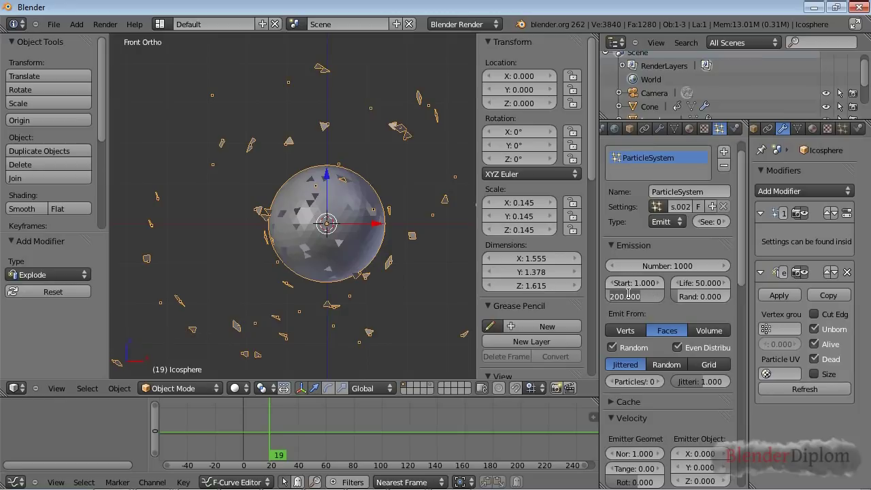
text(2)
key(Return)
Replay the animation from the first frame to check the explosion with the shortened emission
scroll(317, 297, down, 2)
key(shift+Left)
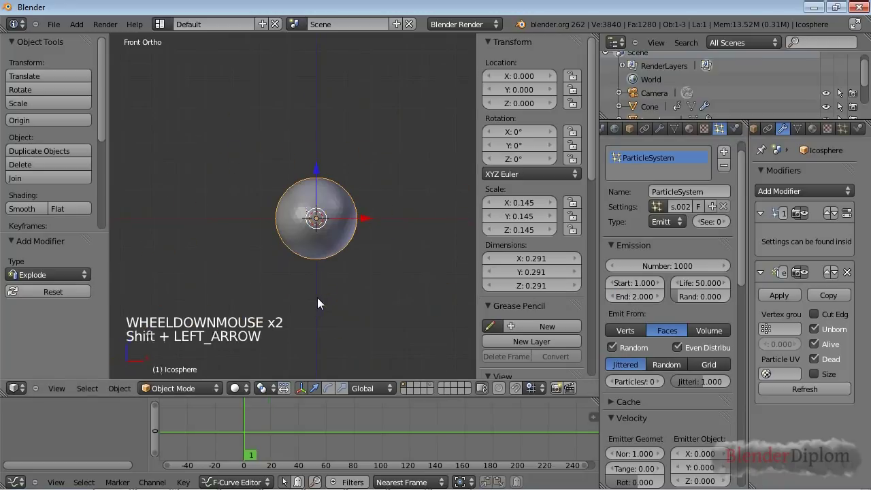
key(alt+a)
key(alt+a)
scroll(331, 298, down, 3)
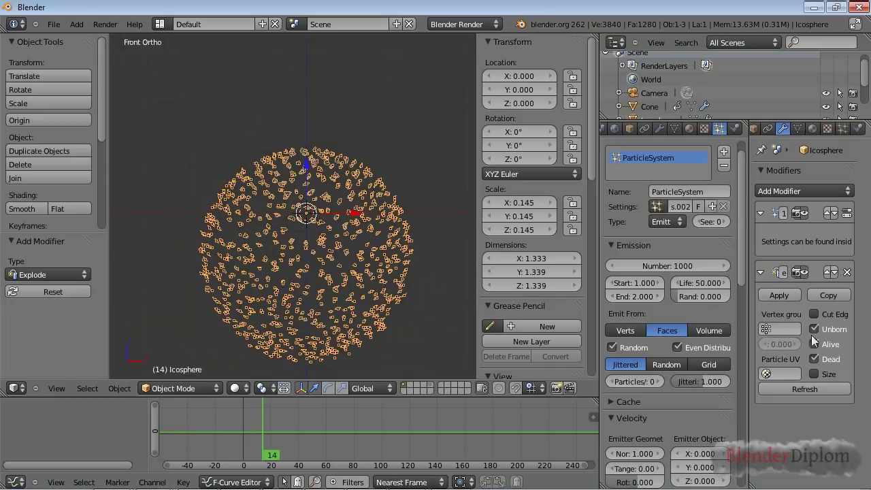
Turn off Dead in the Explode modifier and replay the explosion to inspect the flying fragments
click(815, 359)
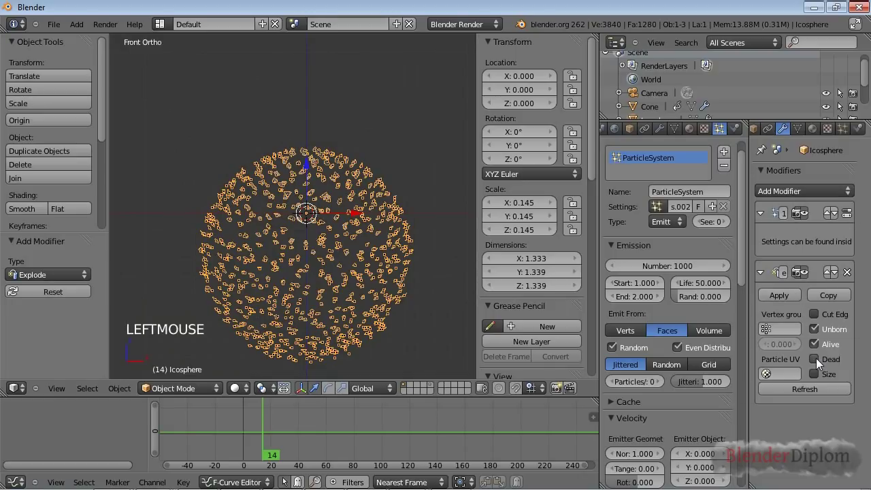
key(shift+Left)
key(alt+a)
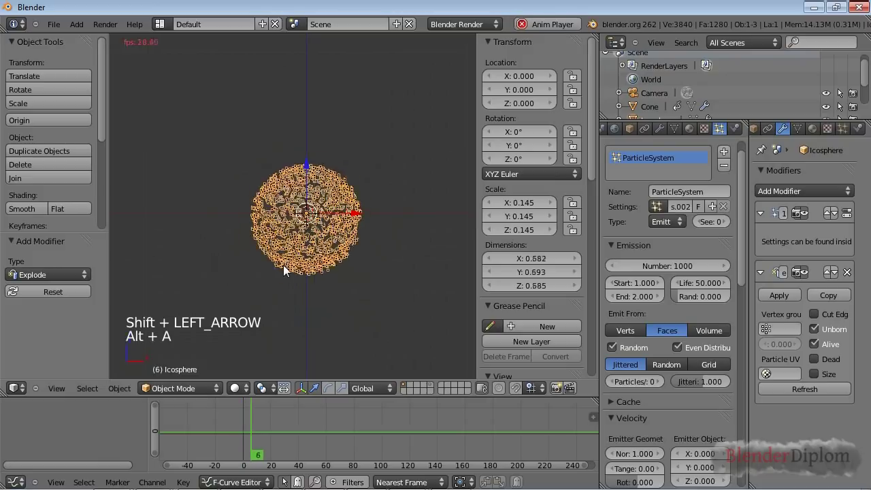
key(alt+a)
scroll(283, 266, up, 6)
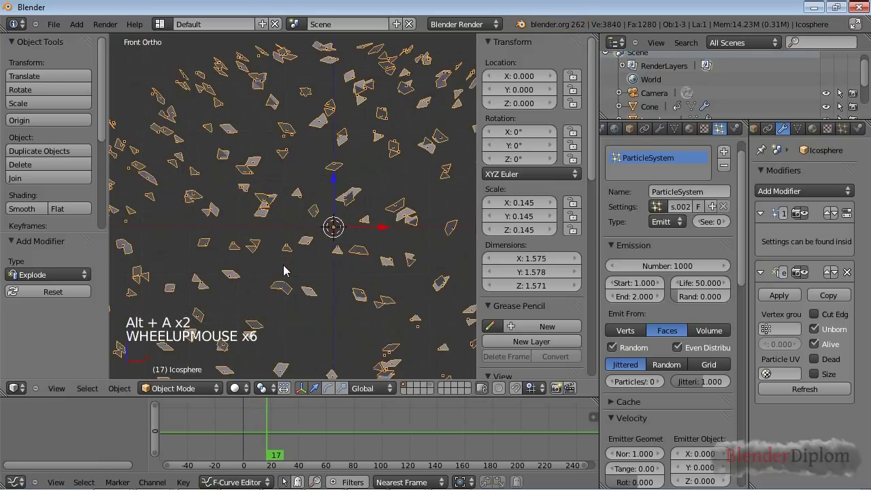
scroll(284, 270, down, 4)
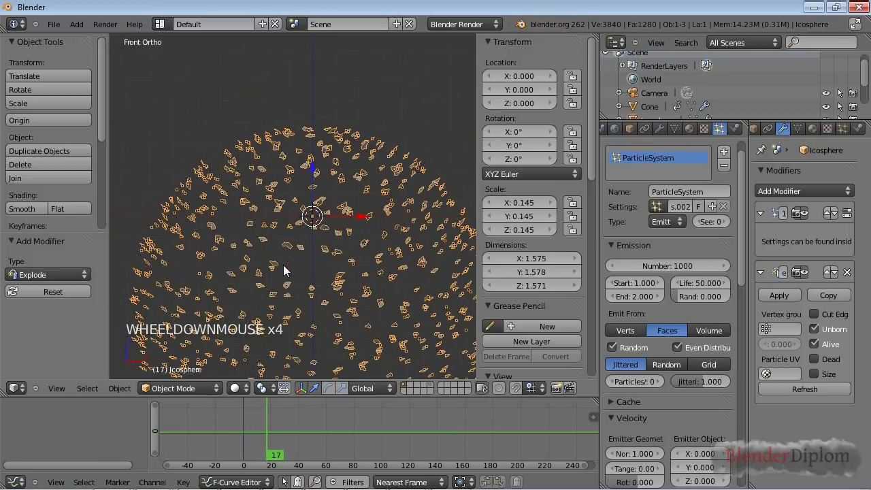
scroll(283, 264, down, 3)
shift+middle_drag(293, 294, 258, 258)
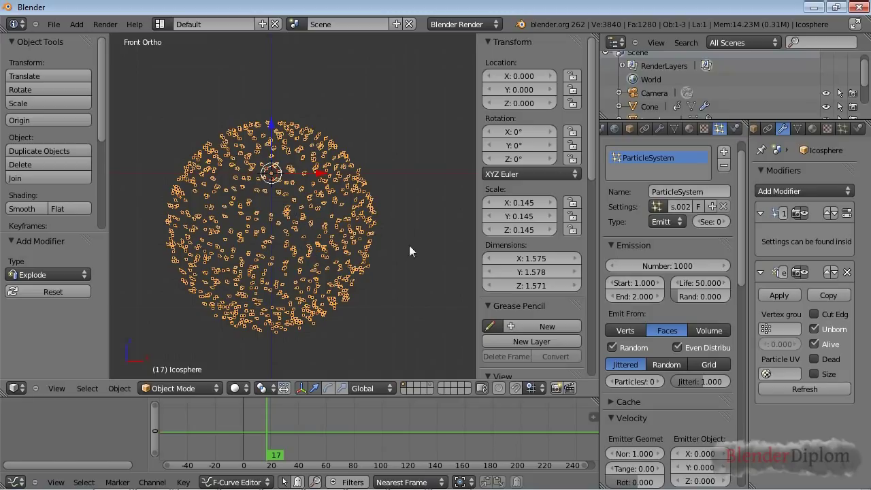
Return to the first frame and add a second particle system to the icosphere
key(shift+Left)
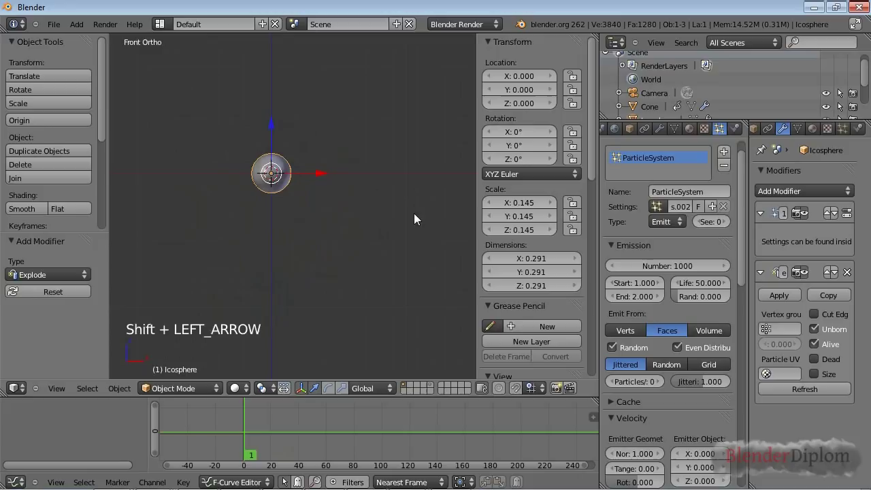
click(723, 152)
scroll(326, 290, up, 2)
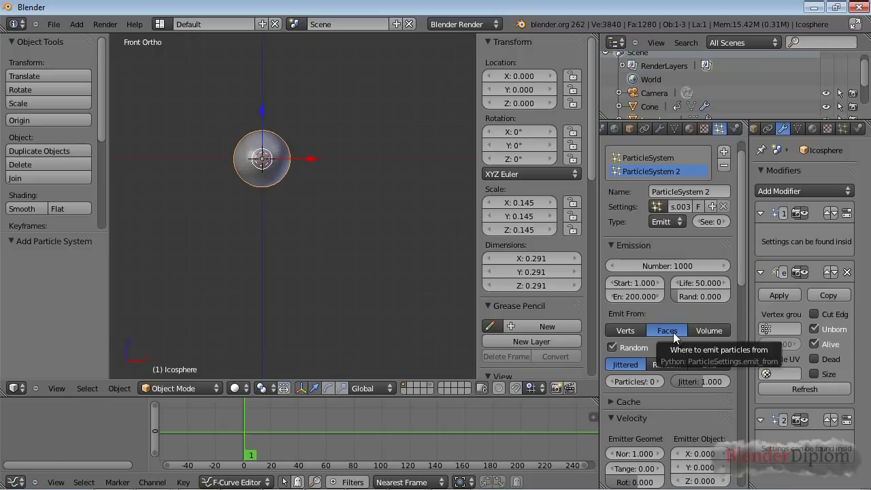
scroll(283, 238, up, 4)
shift+middle_drag(279, 242, 249, 275)
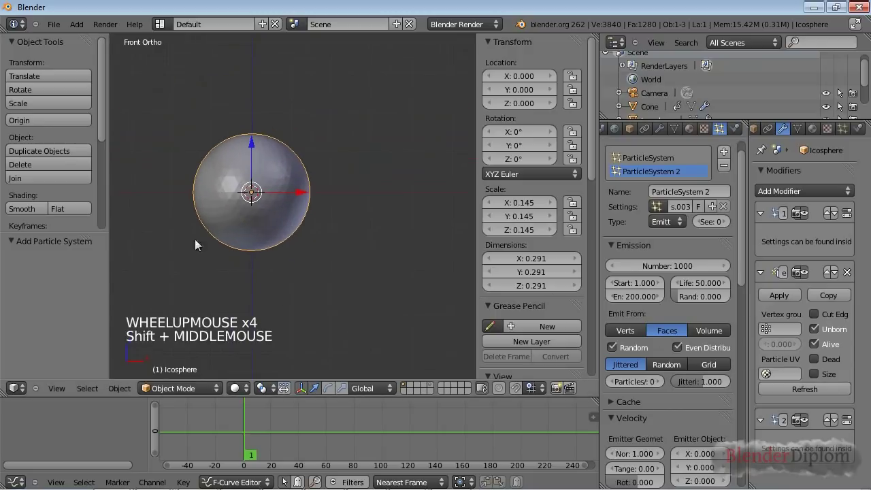
scroll(272, 242, down, 2)
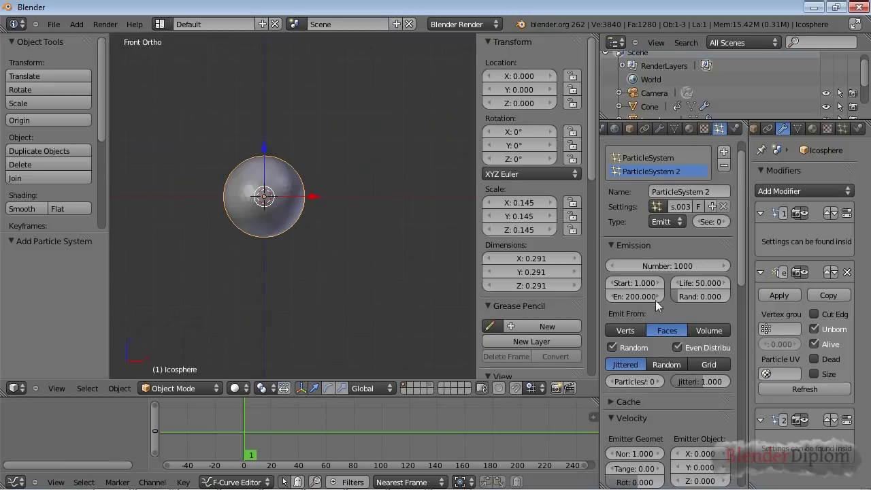
Preview the explosion, and set the second particle system's emission Start to 15 and End to 17
key(alt+a)
key(alt+a)
scroll(308, 297, down, 3)
click(636, 283)
text(15)
key(Tab)
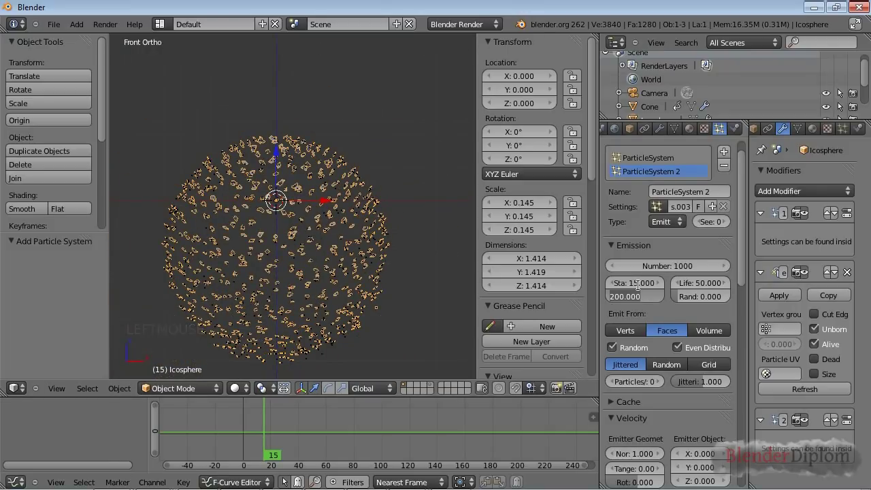
text(17)
key(Return)
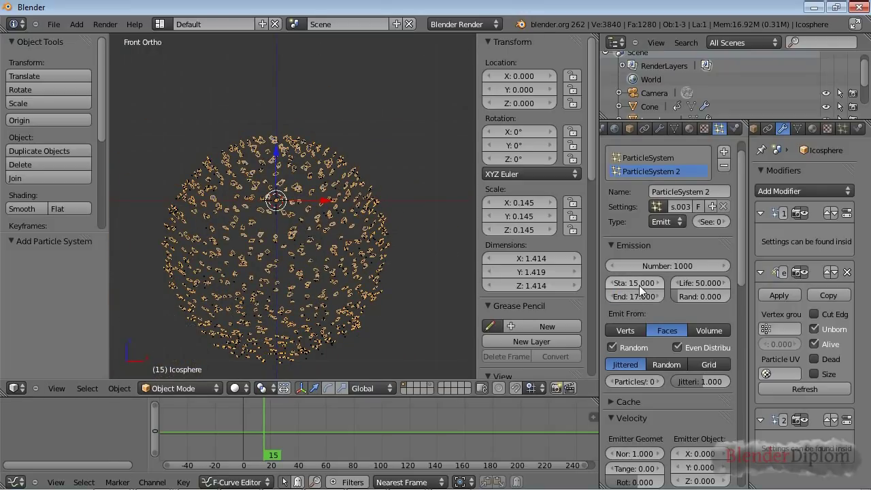
Set the second particle system's emission Lifetime to 10 and the first particle system's Lifetime to 15
click(700, 282)
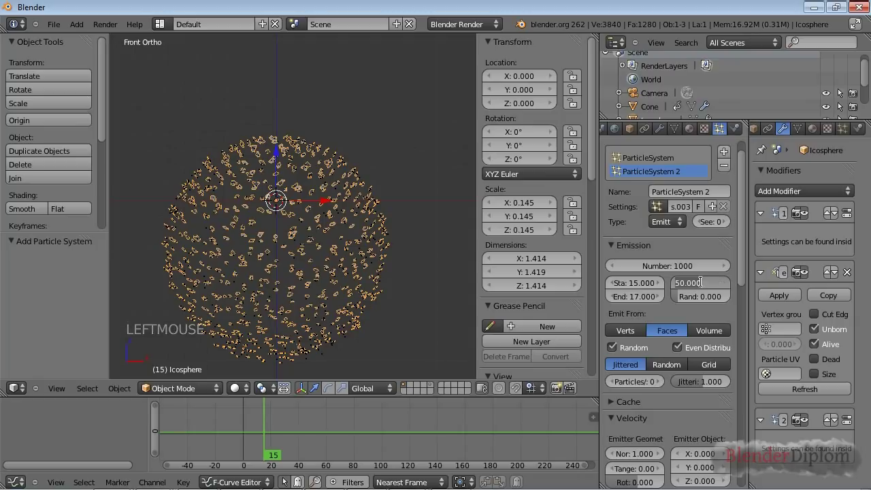
text(10)
key(Return)
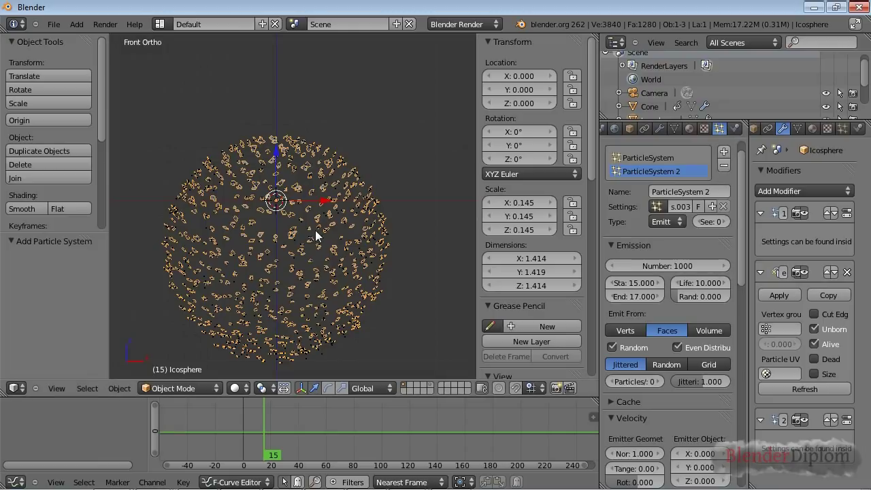
click(681, 158)
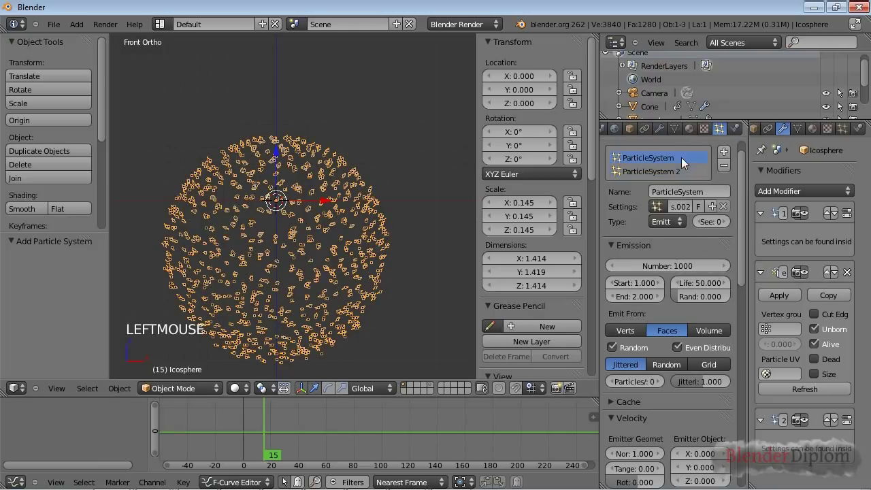
double_click(693, 280)
text(5)
key(Return)
Replay the explosion from the first frame and scrub to frame 19 to examine the second burst
key(shift+Left)
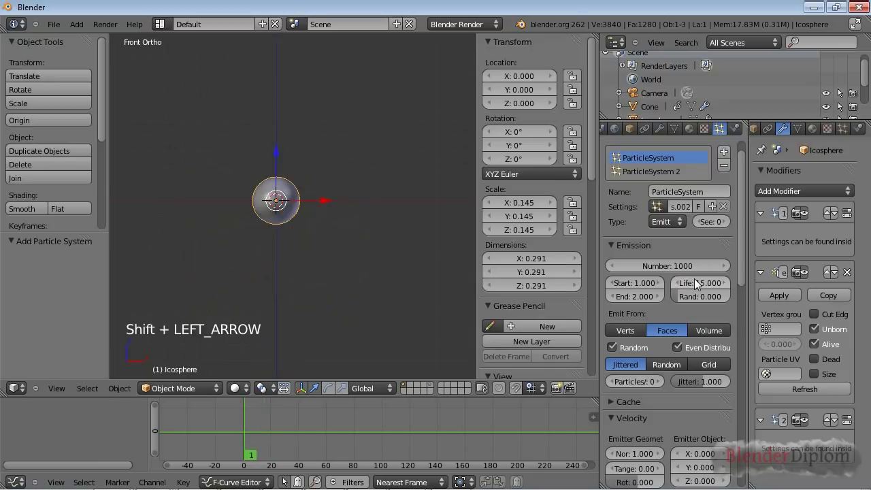
key(alt+a)
key(alt+a)
scroll(378, 291, down, 3)
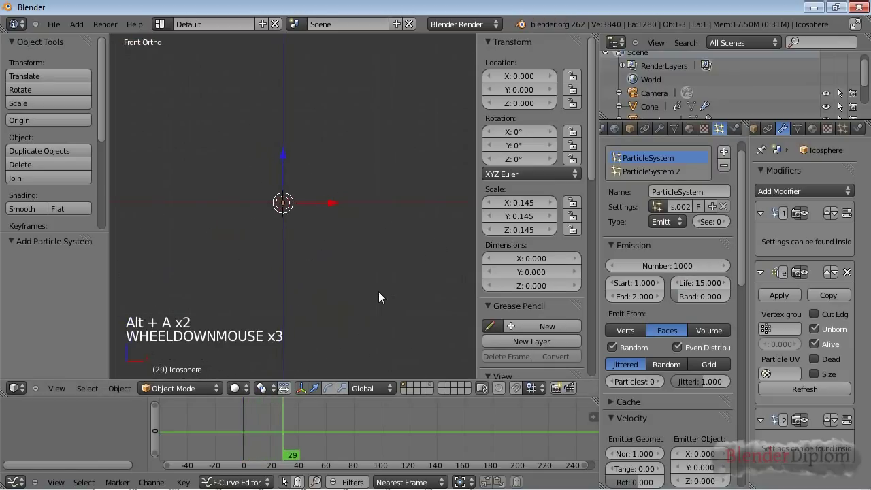
drag(228, 414, 269, 414)
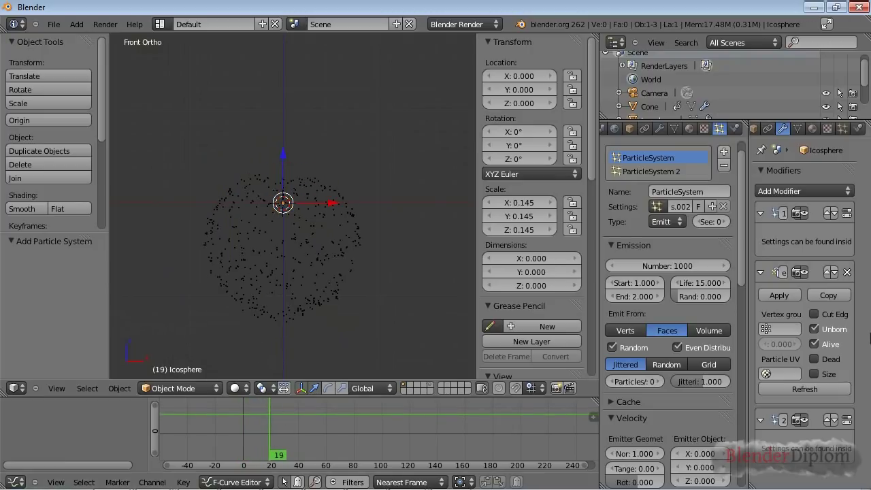
Temporarily turn on Dead in the Explode modifier at frame 19 to compare the fragments with the emitted particles
click(813, 359)
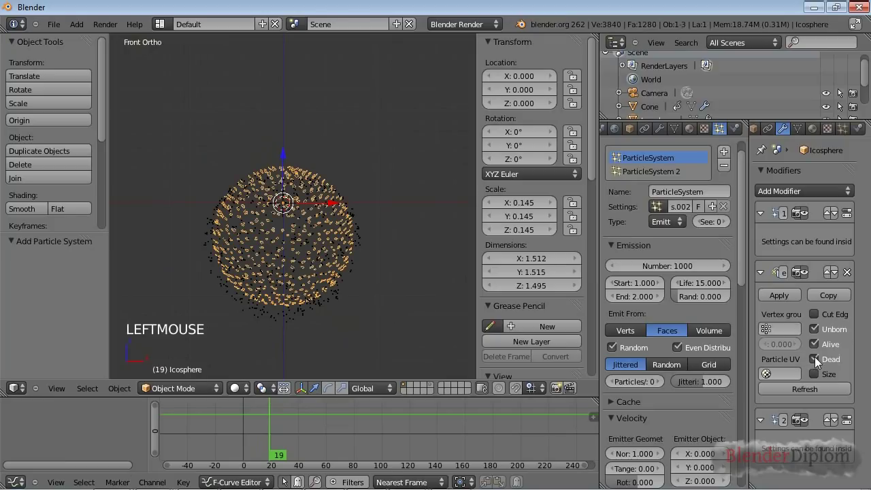
scroll(359, 307, up, 3)
shift+middle_drag(359, 306, 362, 284)
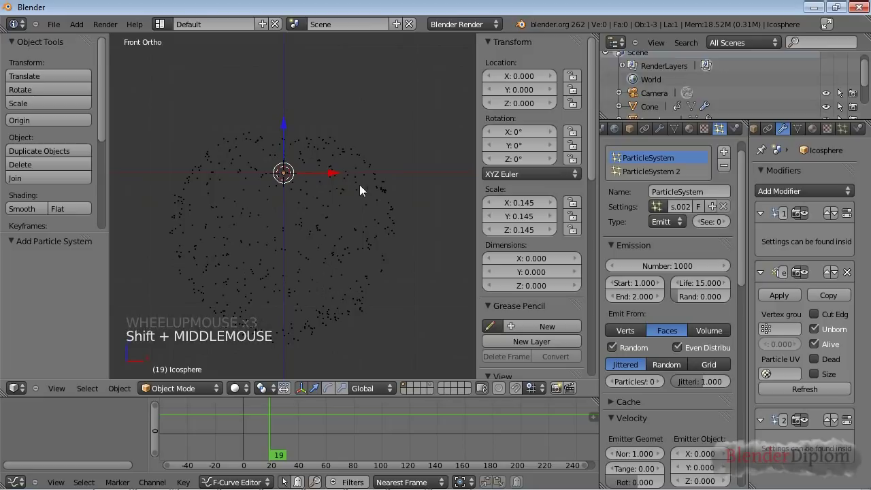
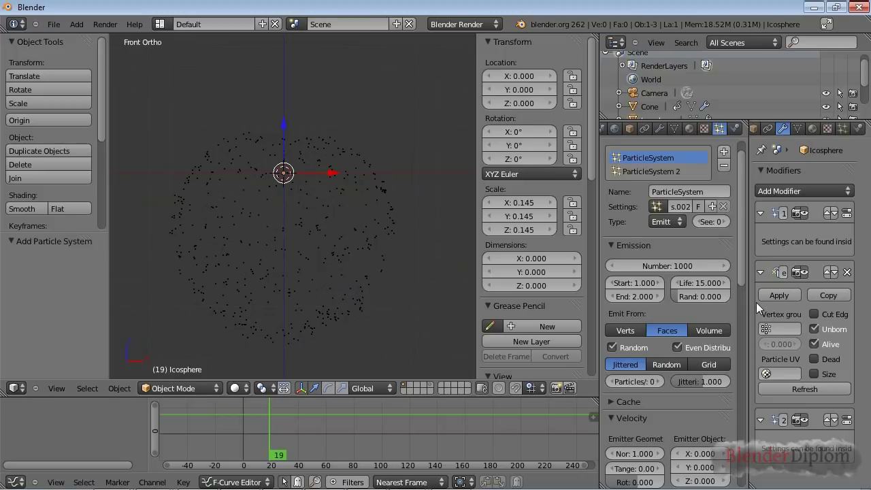
Set the first particle system's emission Lifetime to 24 with a Random value of 0.3
click(692, 280)
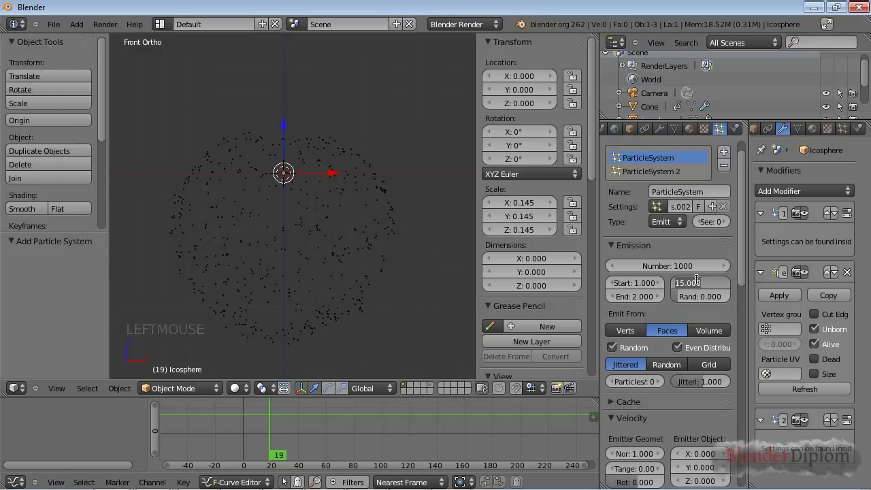
text(24)
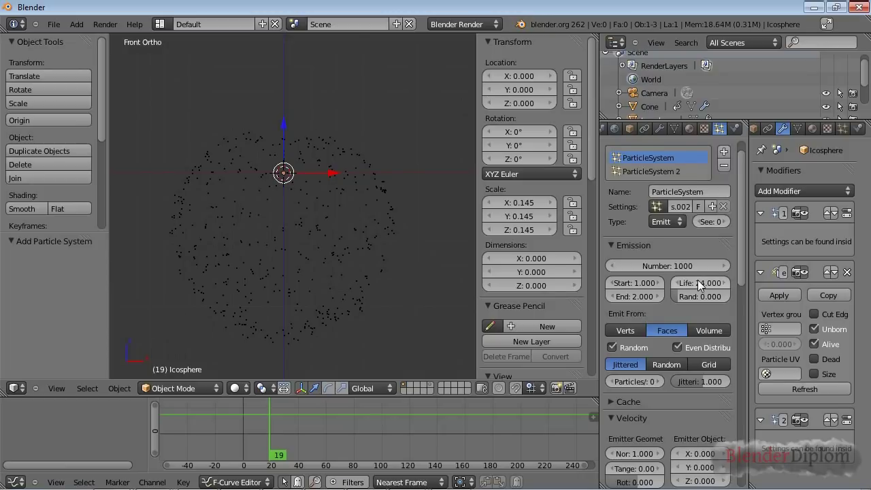
click(696, 296)
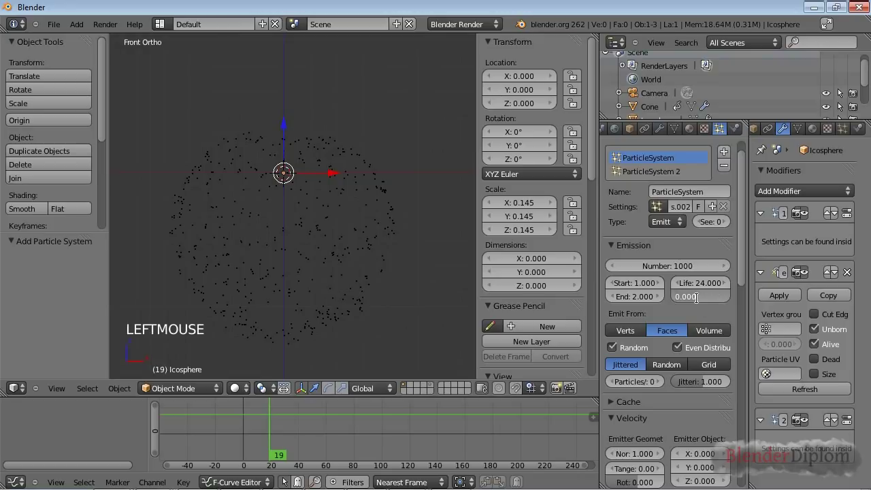
text(.3)
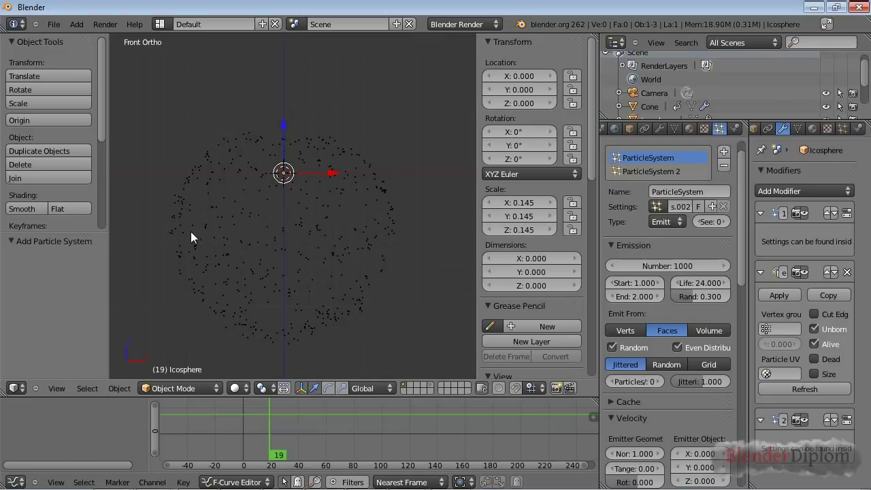
Set the first particle system's Normal emitter velocity to 5
scroll(668, 315, down, 6)
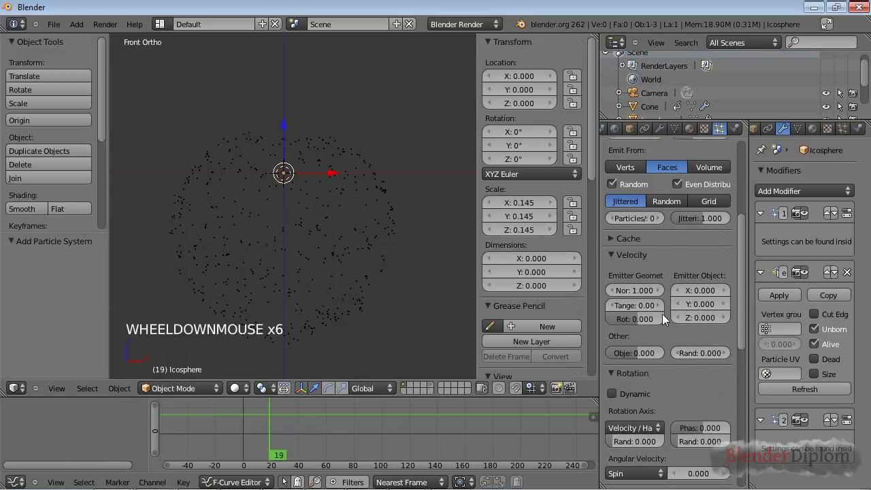
click(625, 290)
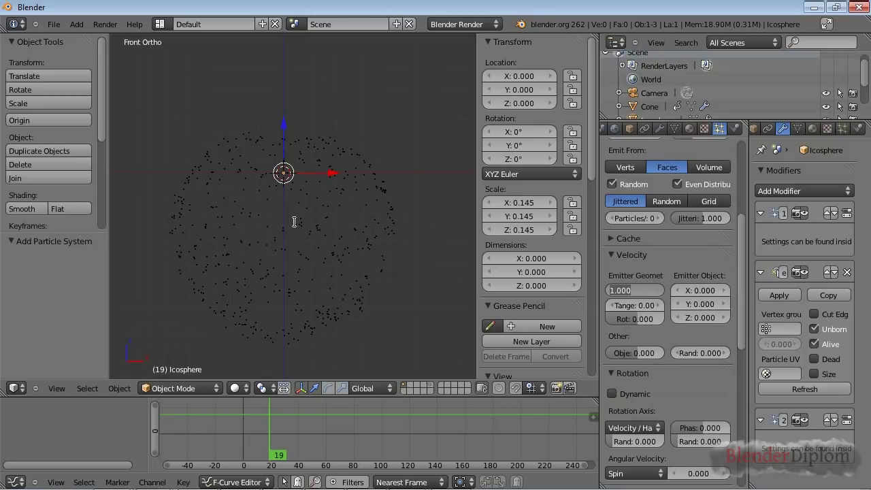
text(5)
key(Return)
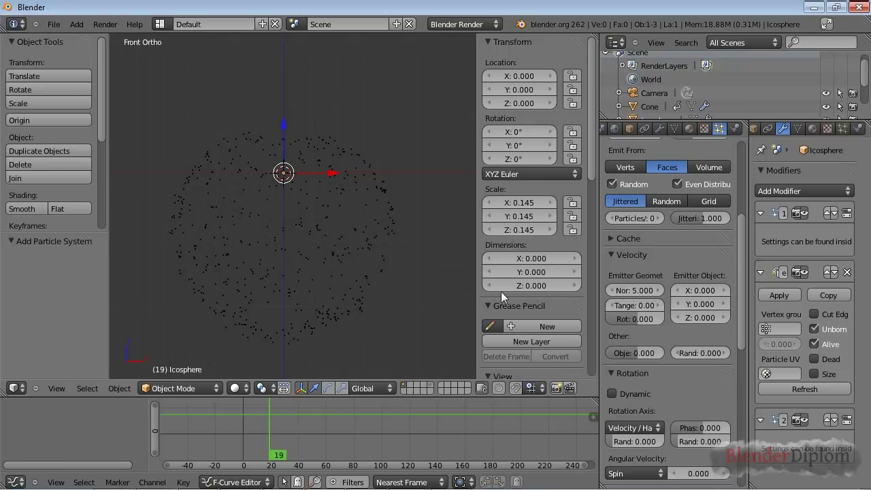
Give the first particle system's halo render a Trail Count of 86 and a trail Length of 0.321
middle_drag(649, 367, 651, 194)
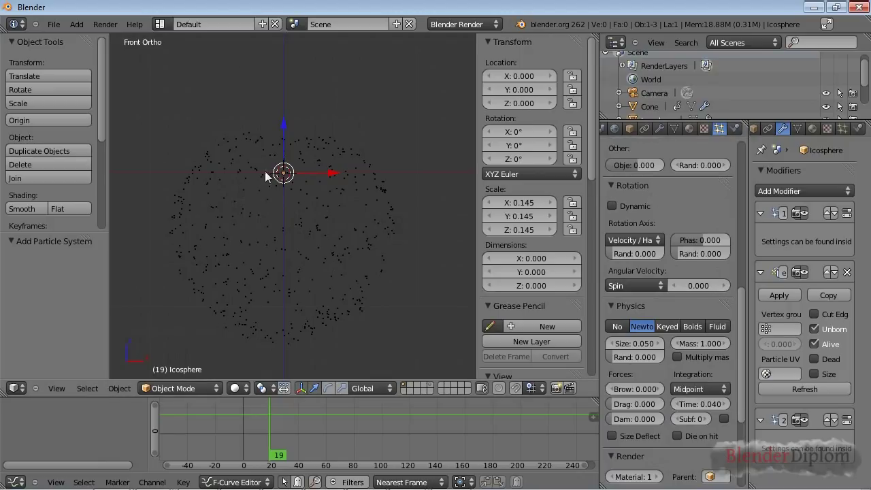
scroll(686, 361, down, 3)
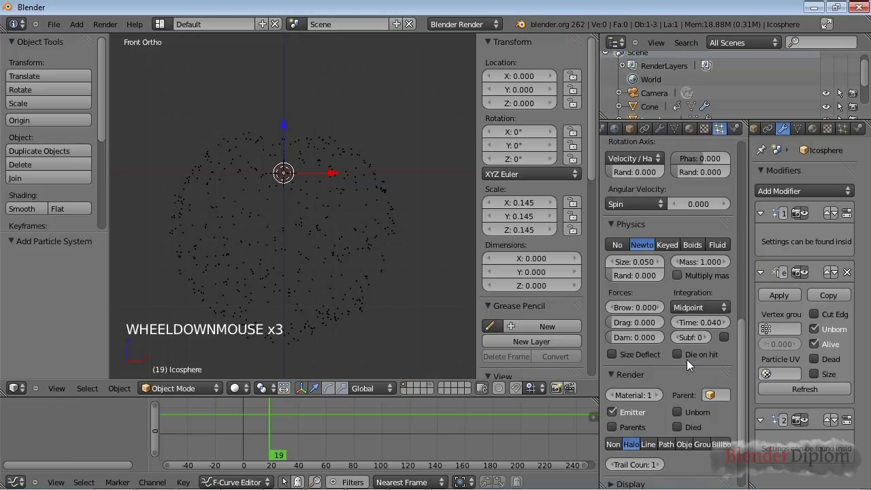
scroll(687, 359, down, 5)
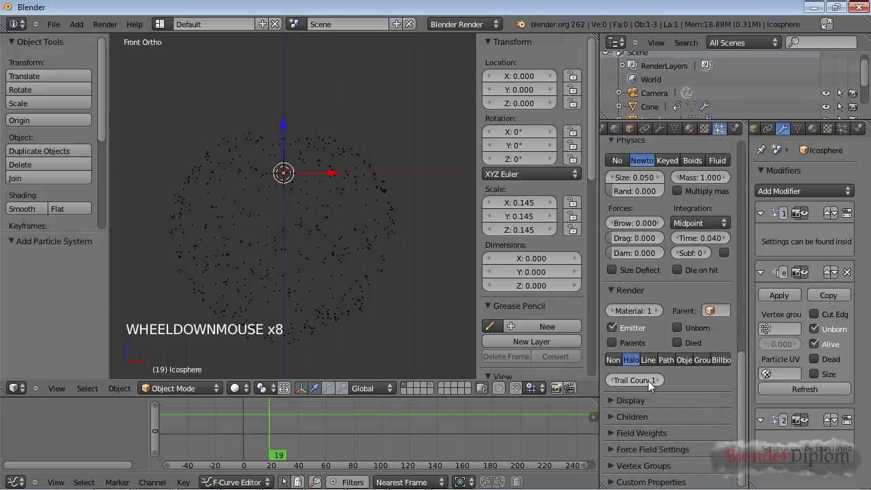
drag(638, 383, 686, 383)
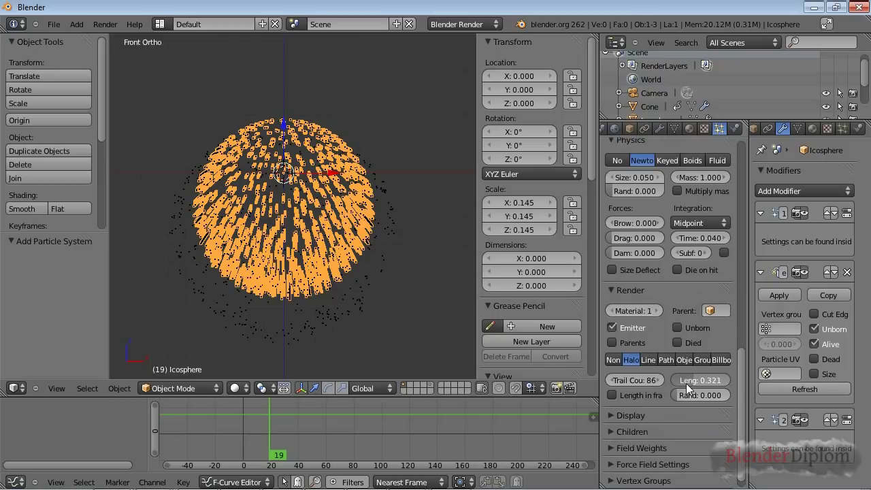
Play the explosion from the first frame to frame 15 to inspect the particle trails
key(shift+Left)
key(alt+a)
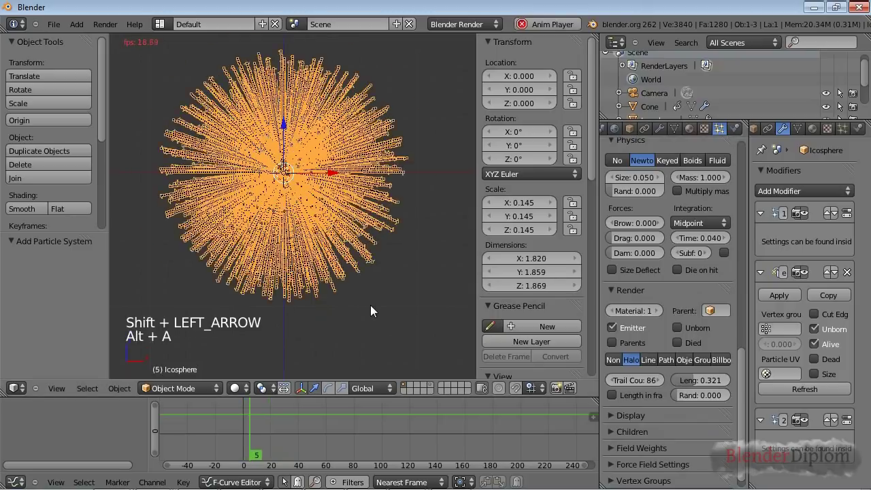
scroll(372, 310, down, 3)
scroll(371, 310, down, 1)
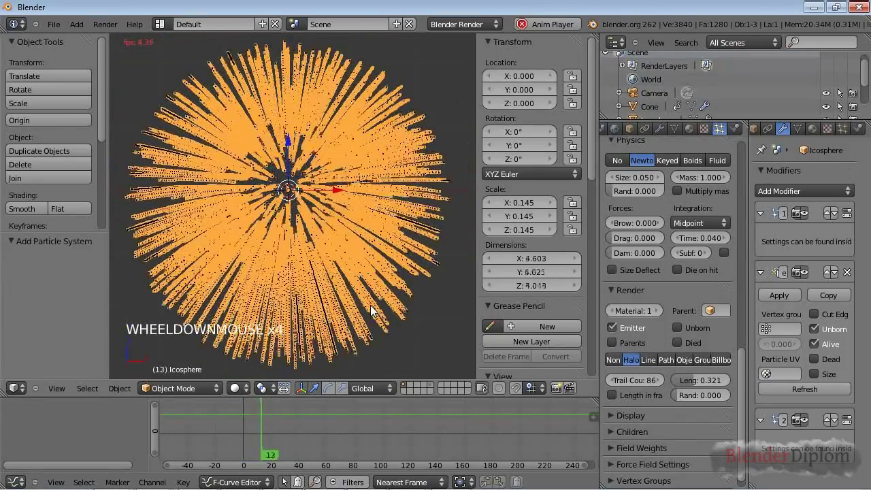
key(alt+a)
scroll(371, 310, down, 3)
scroll(371, 310, up, 1)
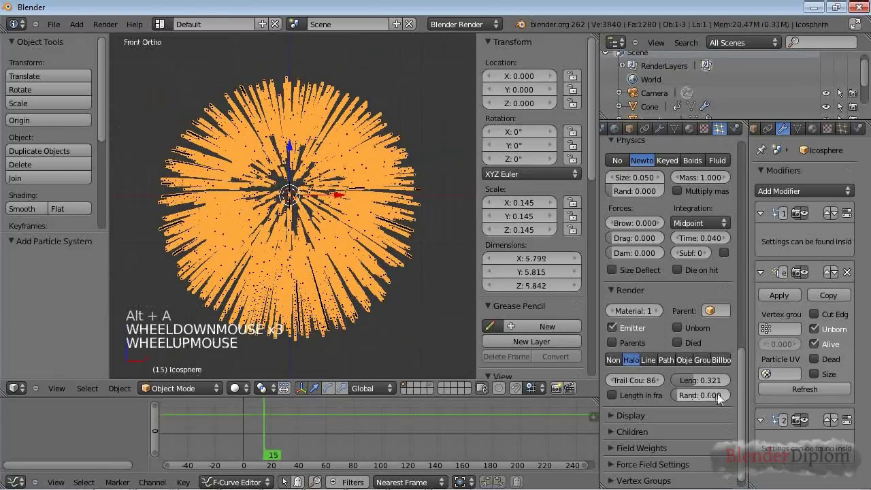
Shorten the first particle system's trail Length to 0.08333 and set its Trail Count to 69
drag(710, 381, 642, 388)
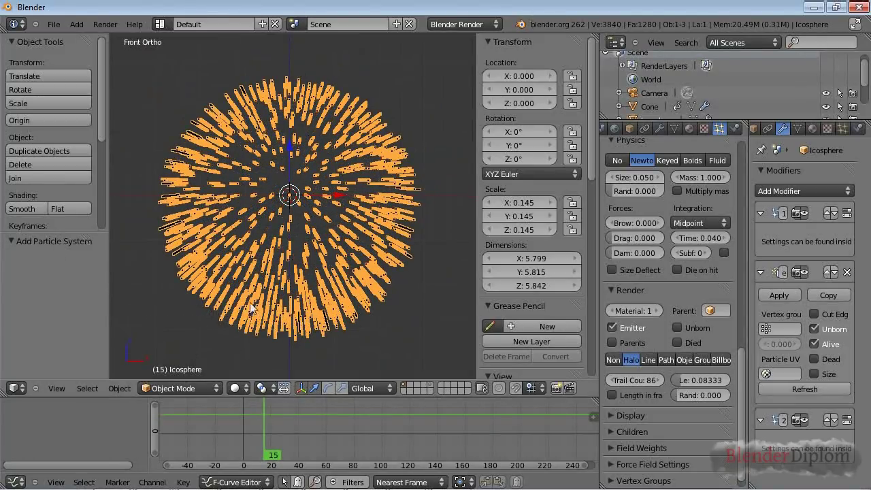
scroll(270, 305, up, 11)
scroll(721, 359, down, 1)
drag(637, 366, 589, 366)
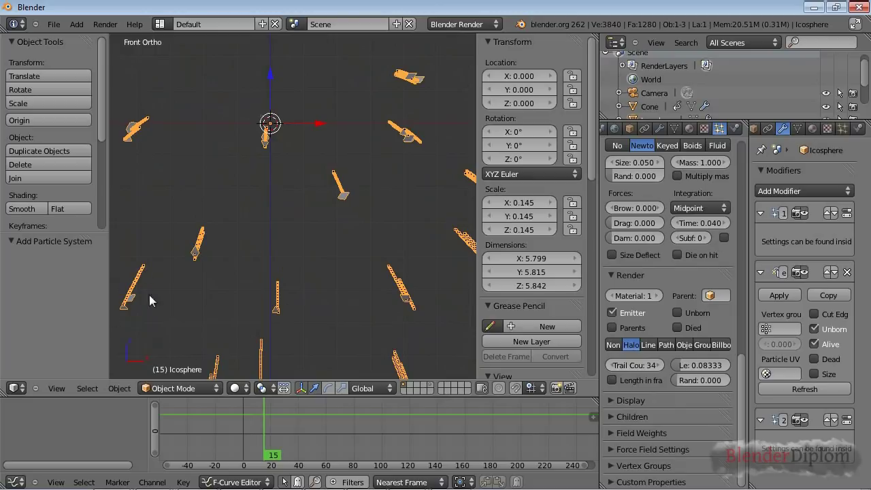
drag(626, 364, 649, 365)
scroll(339, 300, down, 13)
scroll(339, 301, up, 4)
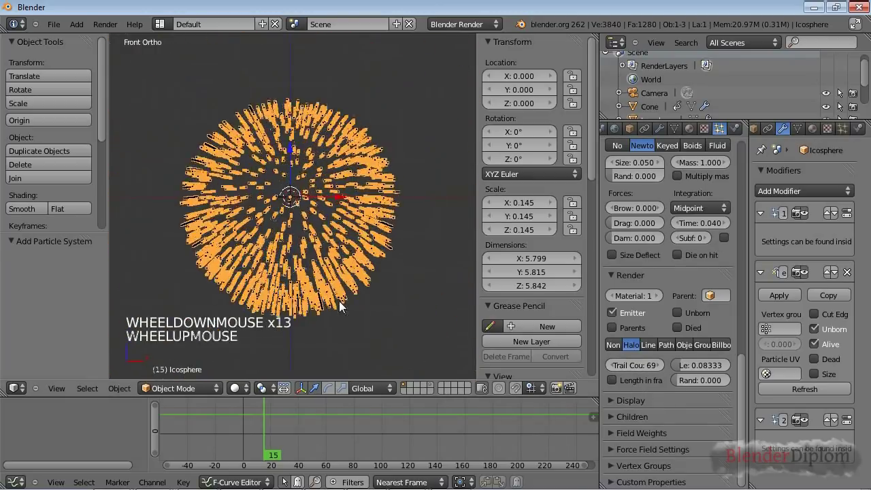
scroll(339, 300, down, 2)
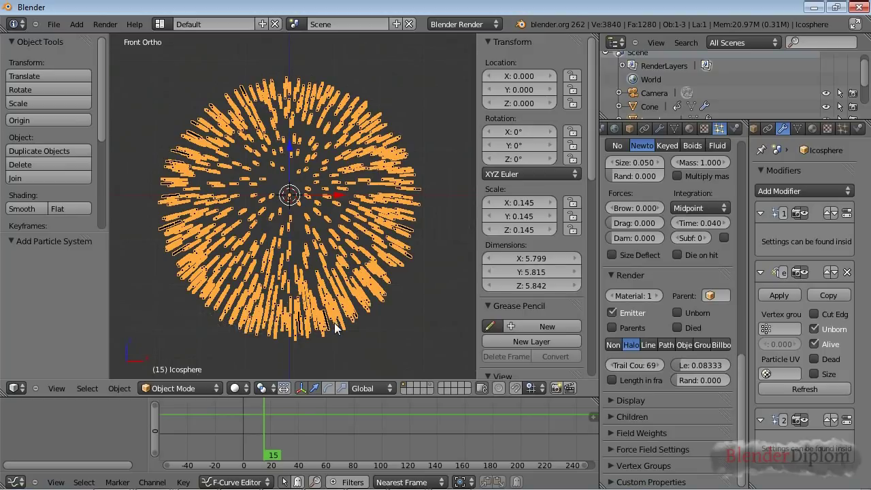
Play the explosion further, scrub to frame 25 and view the shortened trails from an angle
key(alt+a)
scroll(334, 329, down, 5)
key(alt+a)
drag(301, 428, 277, 428)
middle_drag(259, 231, 236, 220)
Show the particle settings in the second properties editor, select the second particle system and review its emission, velocity and physics settings
scroll(670, 273, up, 13)
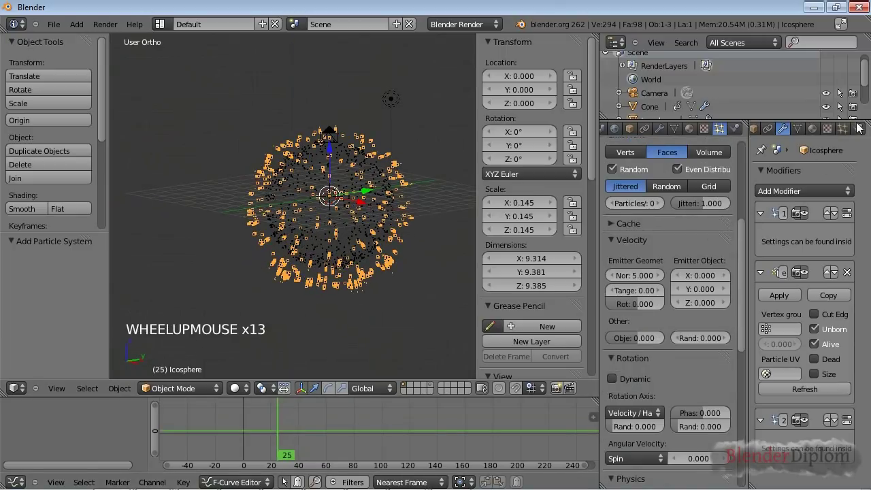
click(844, 129)
click(800, 193)
scroll(662, 321, down, 8)
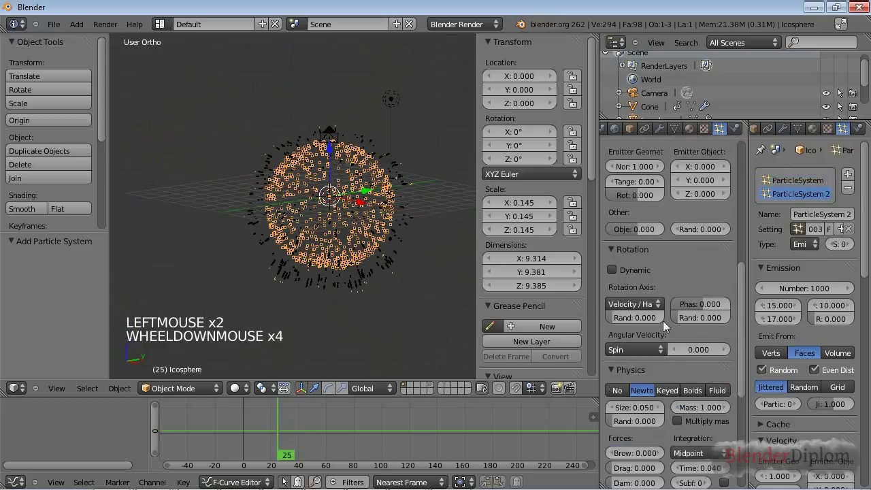
scroll(663, 321, down, 2)
scroll(662, 320, up, 10)
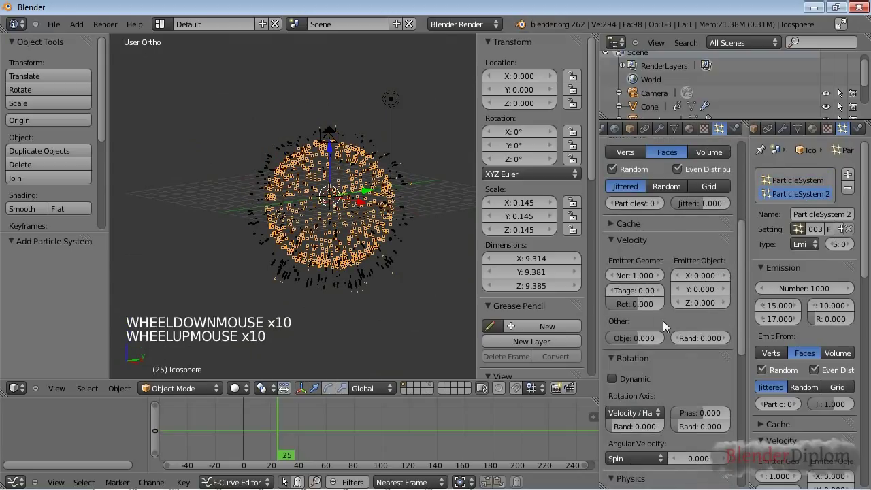
scroll(662, 320, up, 4)
scroll(314, 298, up, 3)
Replay the explosion from the first frame to frame 21 to examine how both particle systems spread
key(shift+Left)
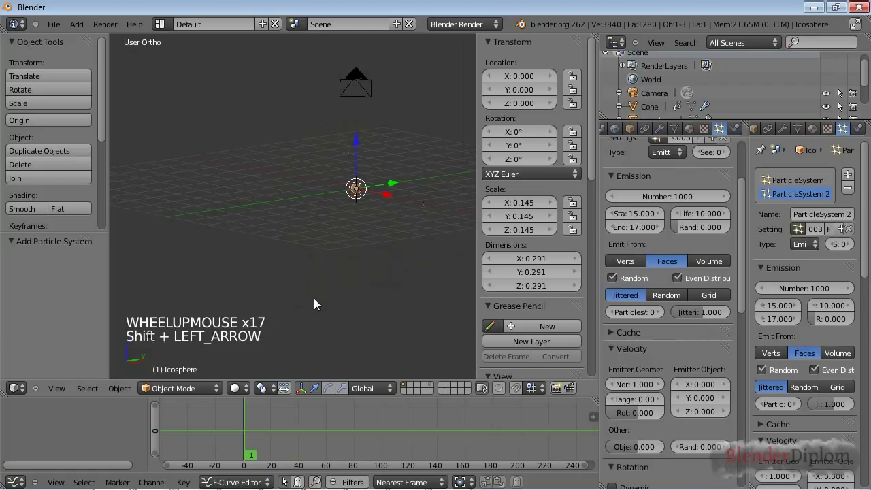
key(alt+a)
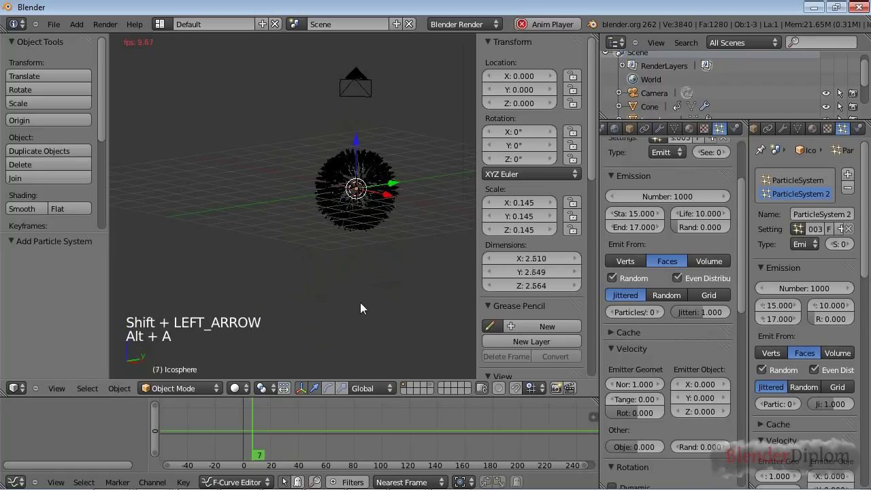
scroll(361, 304, down, 2)
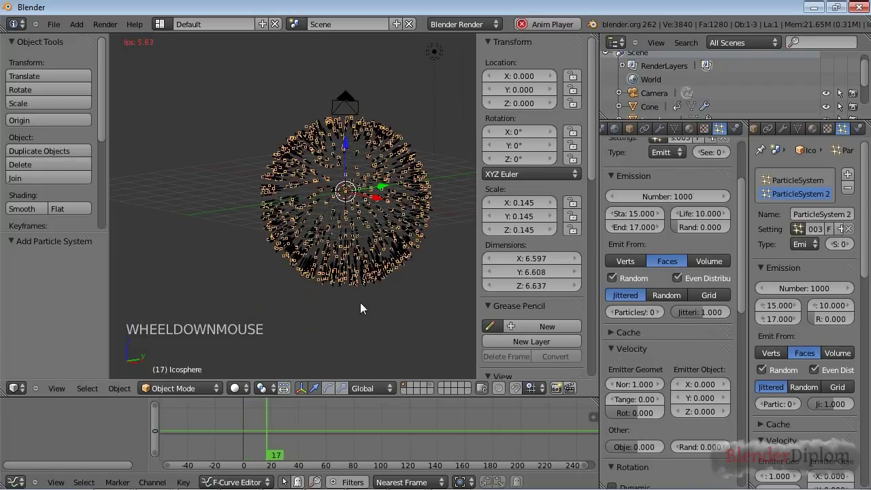
key(alt+a)
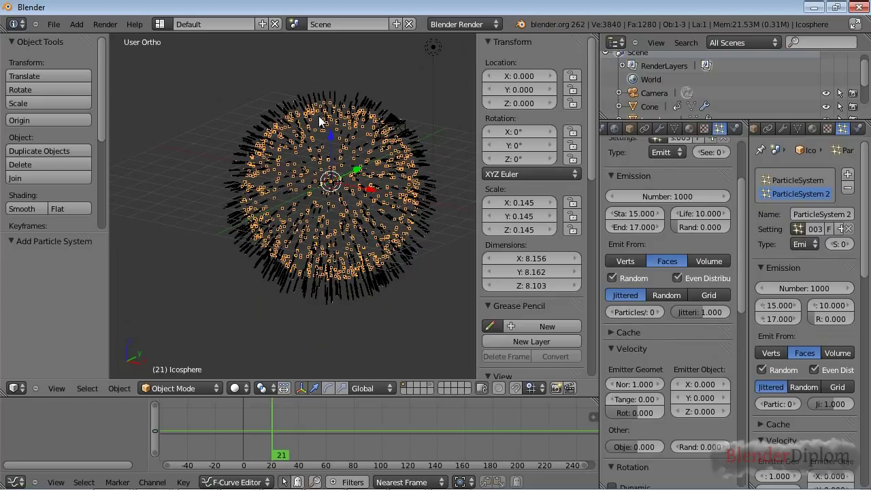
middle_drag(667, 232, 666, 324)
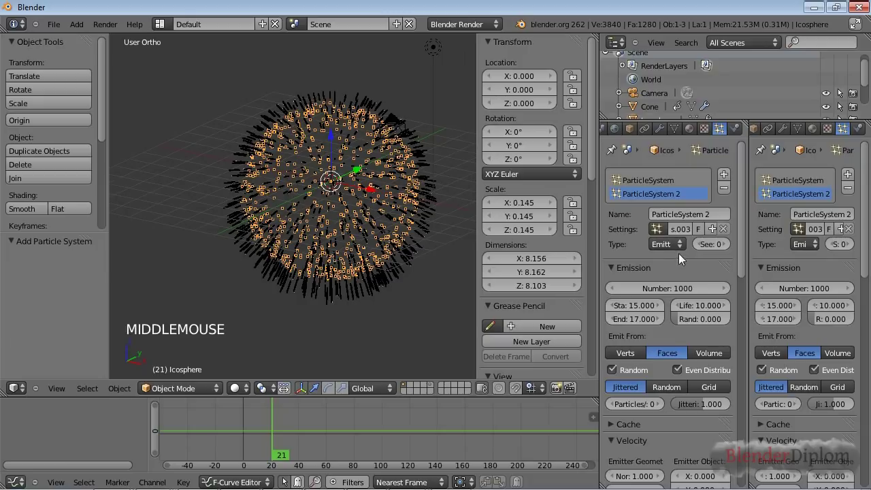
Set the second particle system's emission to start at frame 24 and end at frame 26
click(666, 181)
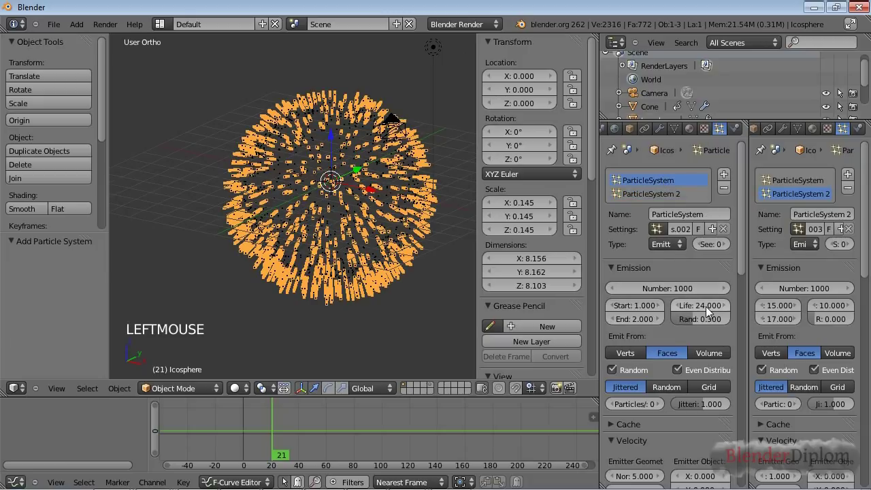
click(672, 193)
double_click(632, 306)
text(25)
key(Tab)
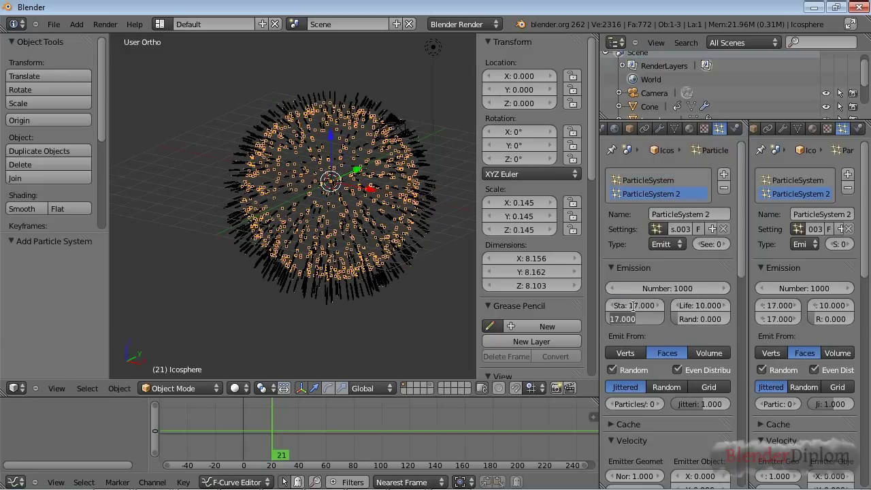
text(26)
key(Return)
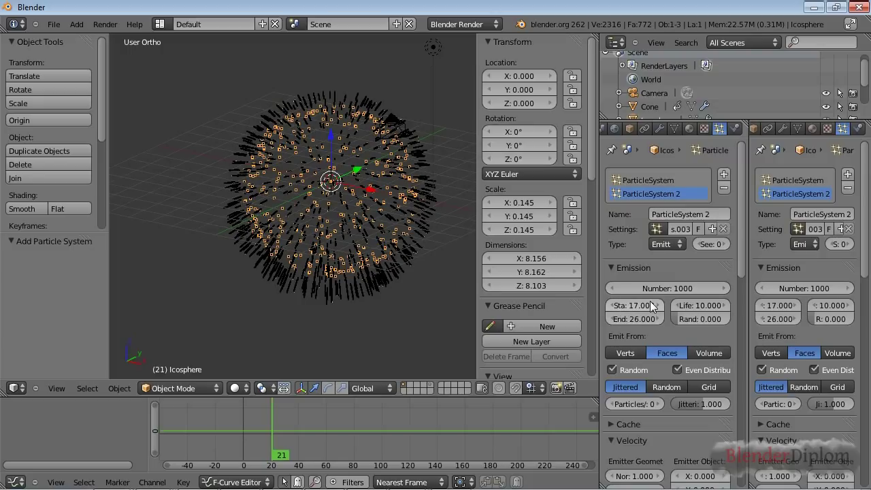
click(643, 306)
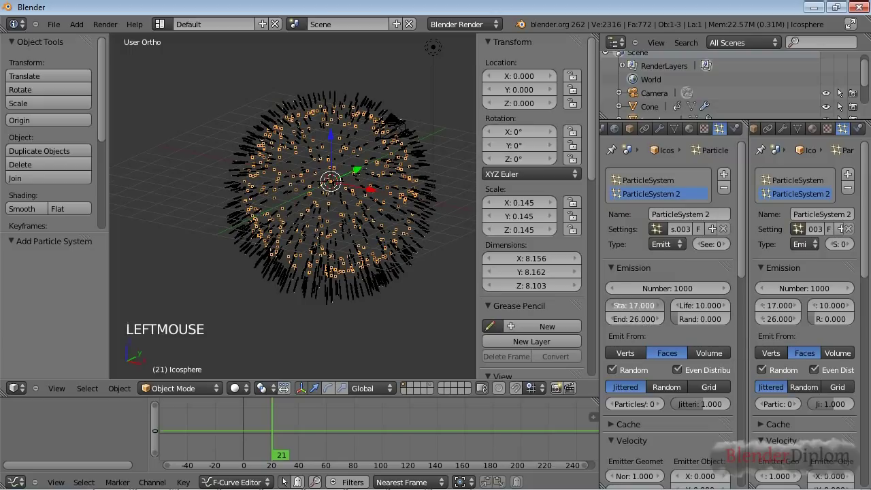
text(24)
key(Return)
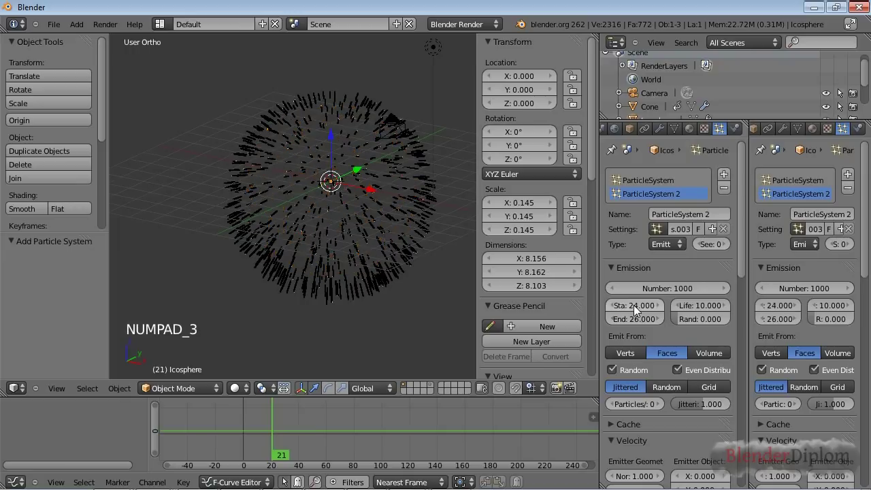
Set the second particle system's Lifetime to 15 and its Random lifetime to 0.7
click(703, 306)
text(15)
key(Return)
click(695, 322)
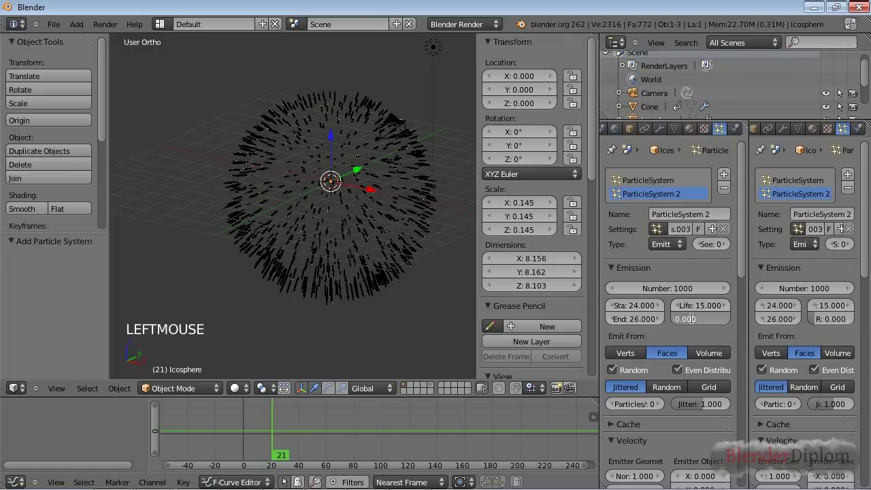
text(0.7)
key(Return)
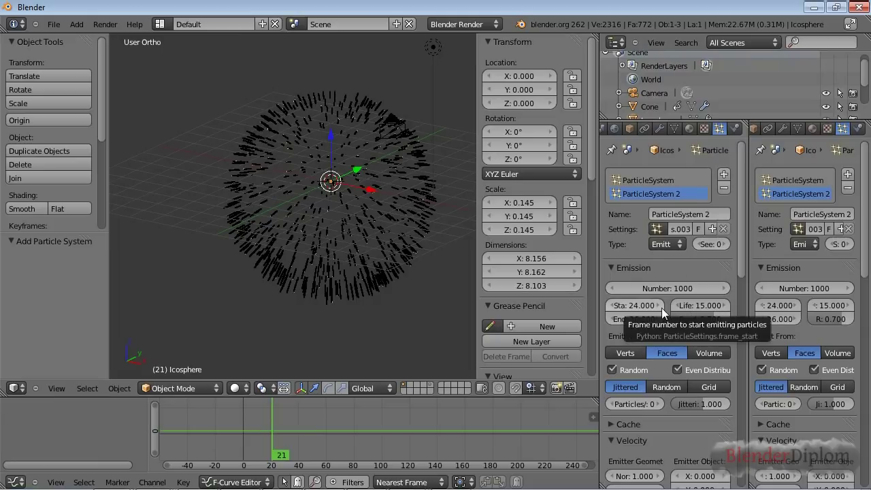
Set the second particle system's Normal velocity to -1 and its Random velocity to 0.5
scroll(661, 307, down, 8)
scroll(709, 294, down, 4)
scroll(690, 317, down, 4)
scroll(687, 318, up, 12)
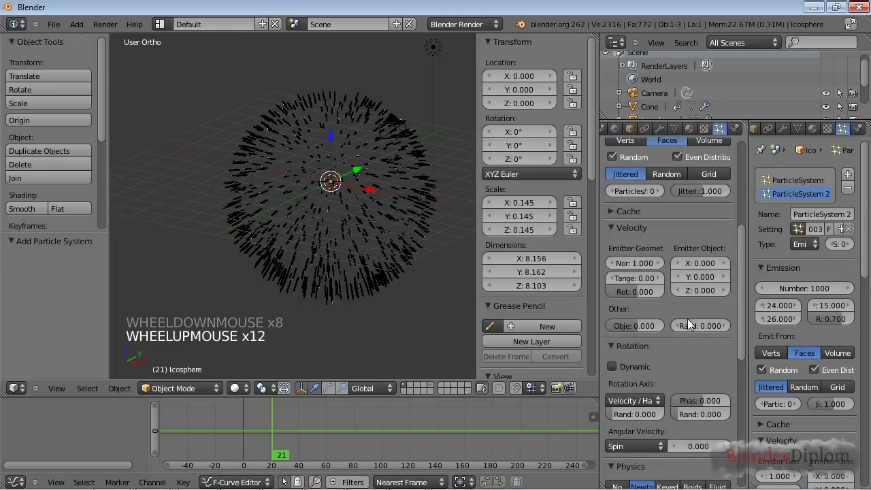
click(630, 262)
key(Return)
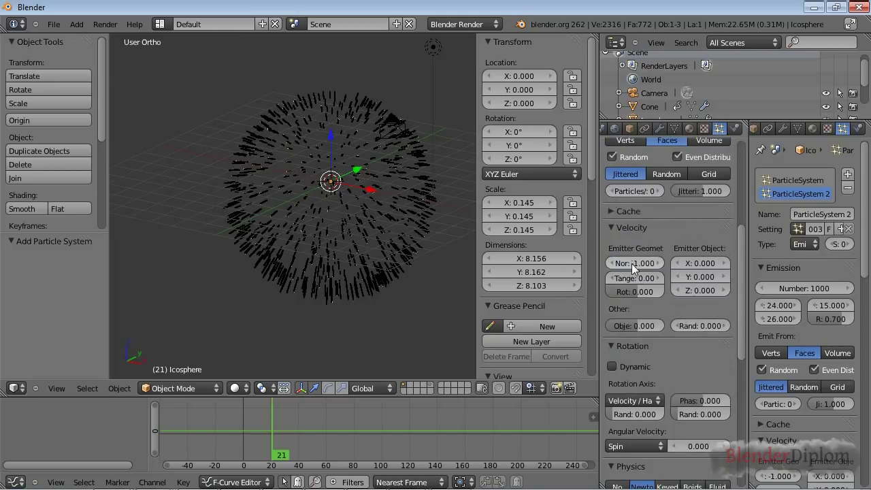
key(minus)
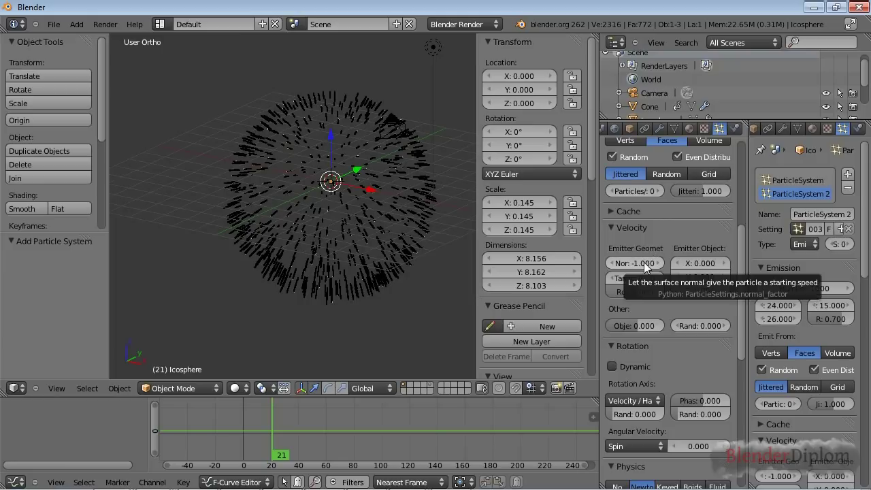
click(705, 326)
text(.56)
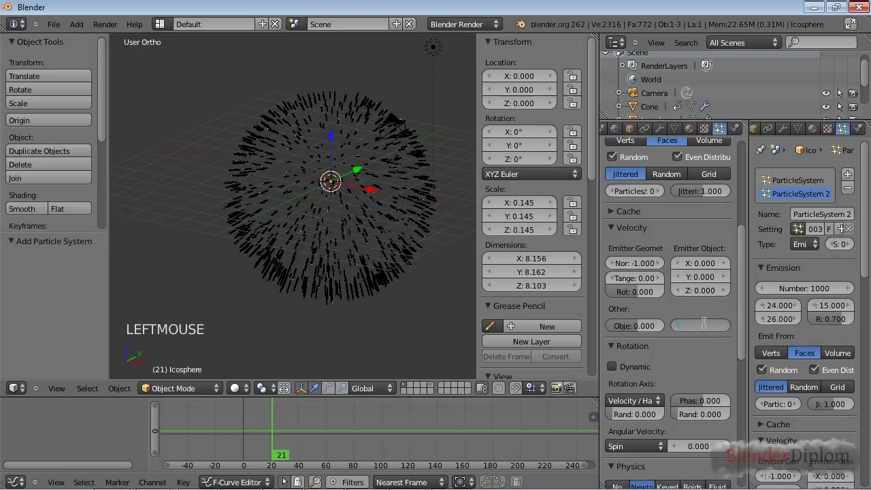
click(704, 325)
key(BackSpace)
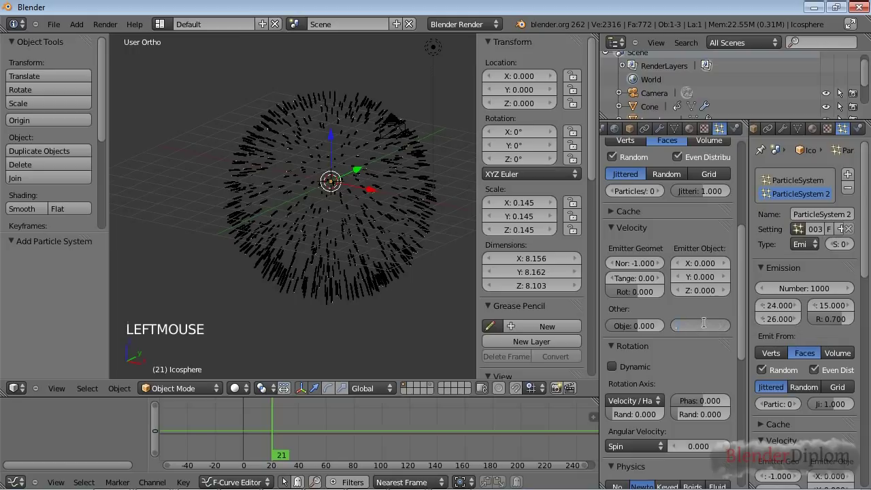
text(.5)
key(Return)
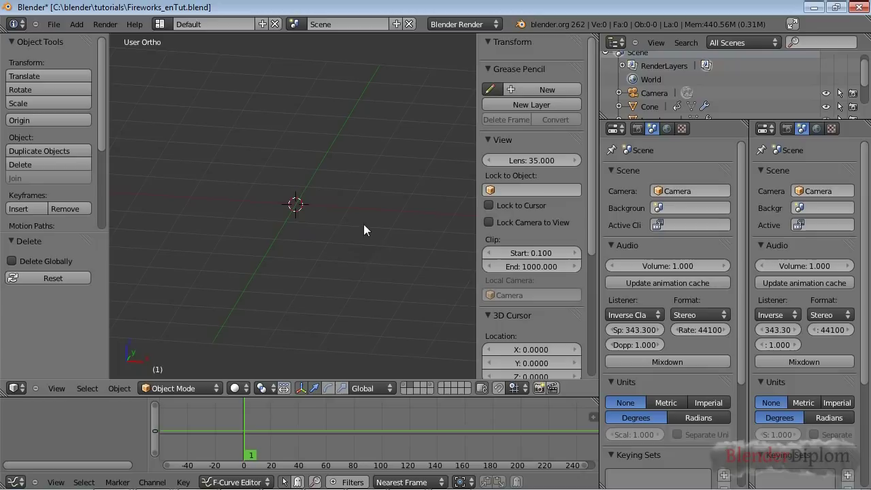
Add an icosphere at the 3D cursor on the empty layer and scale it to 0.323
middle_drag(379, 249, 369, 259)
key(shift+a)
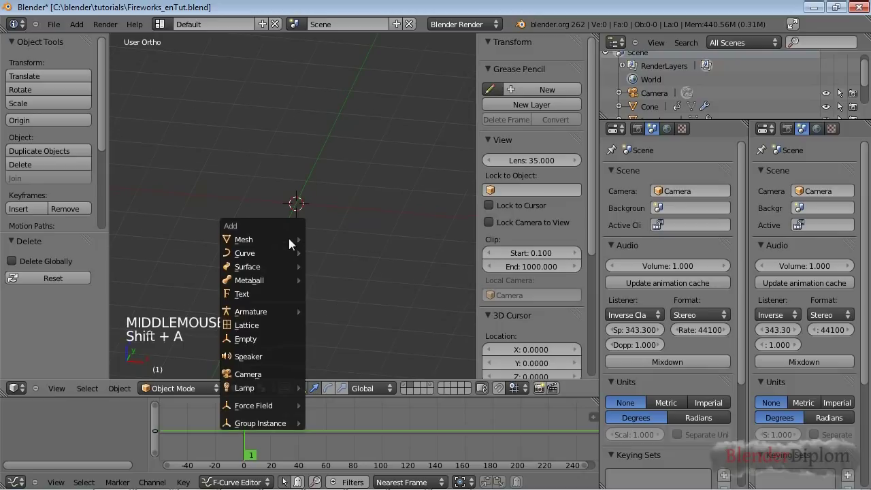
mouse_move(291, 243)
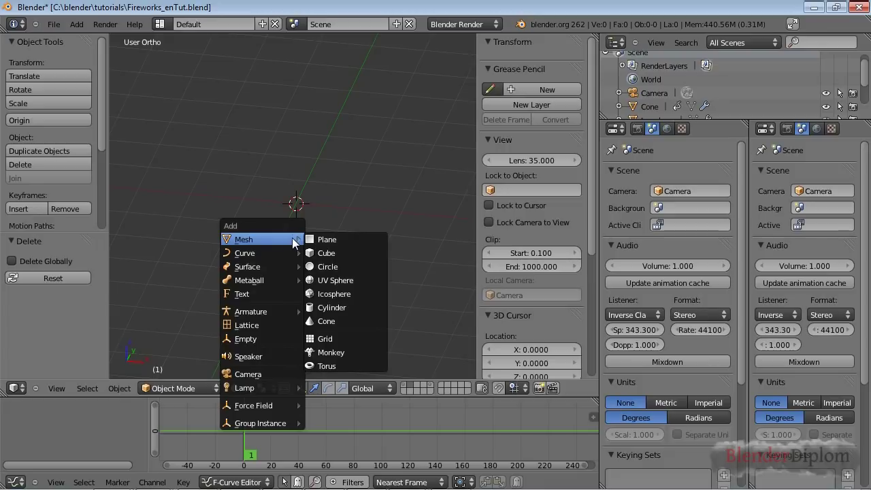
click(338, 294)
key(s)
right_click(345, 229)
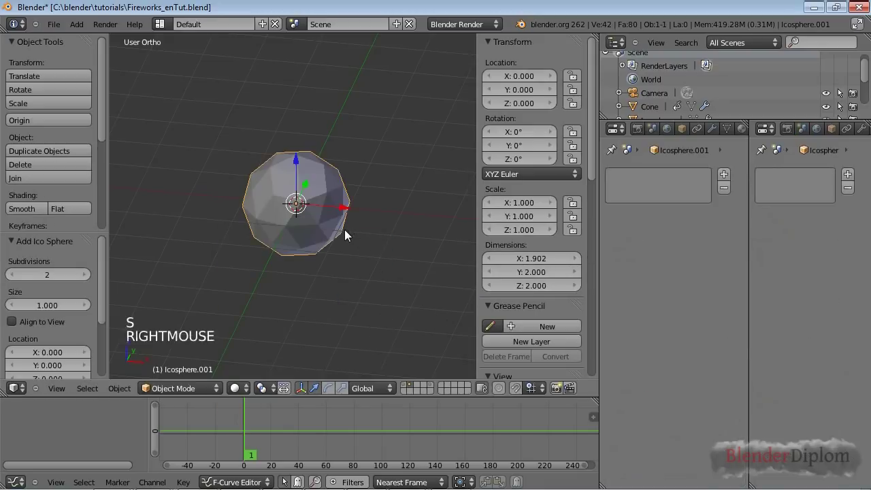
text(s0.)
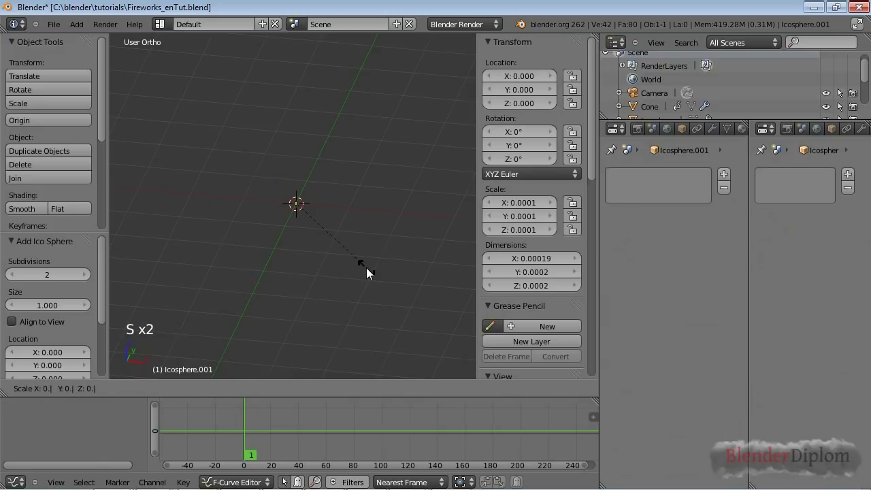
text(323)
key(Return)
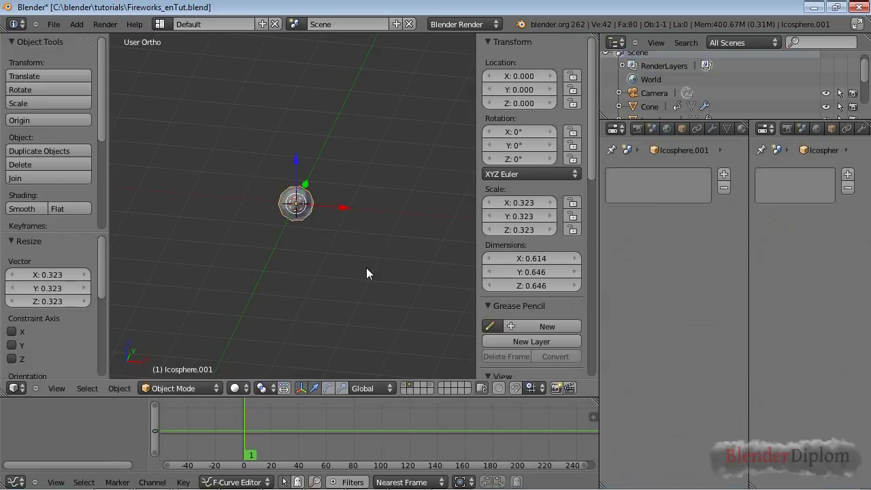
Enter Edit Mode on the new icosphere, deselect everything and switch to face selection
scroll(366, 268, up, 4)
middle_drag(365, 289, 358, 265)
key(Tab)
key(a)
key(a)
scroll(358, 263, up, 3)
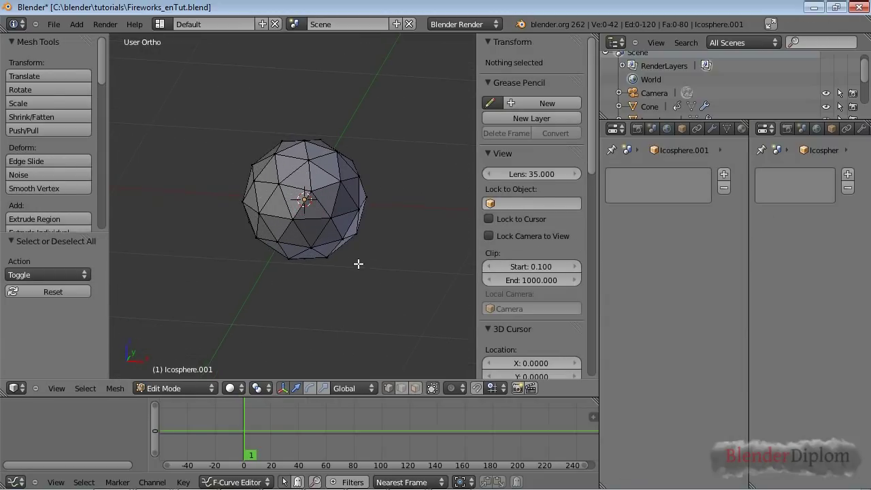
key(ctrl+Tab)
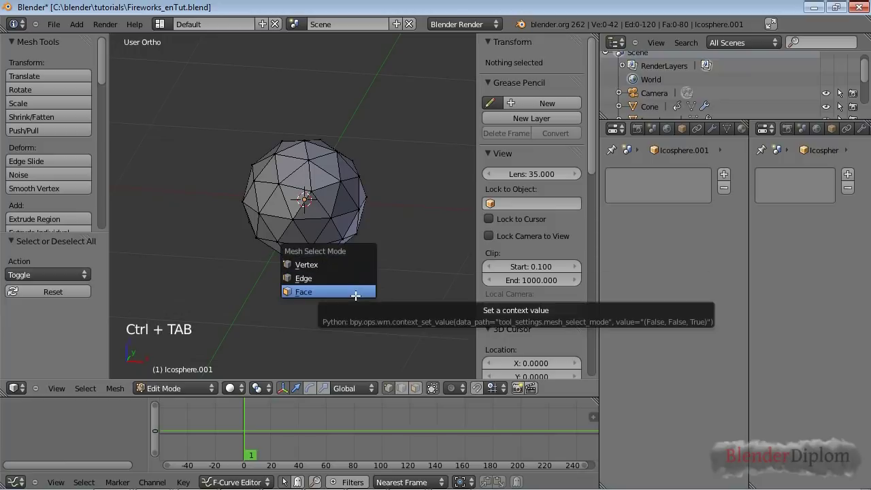
click(355, 294)
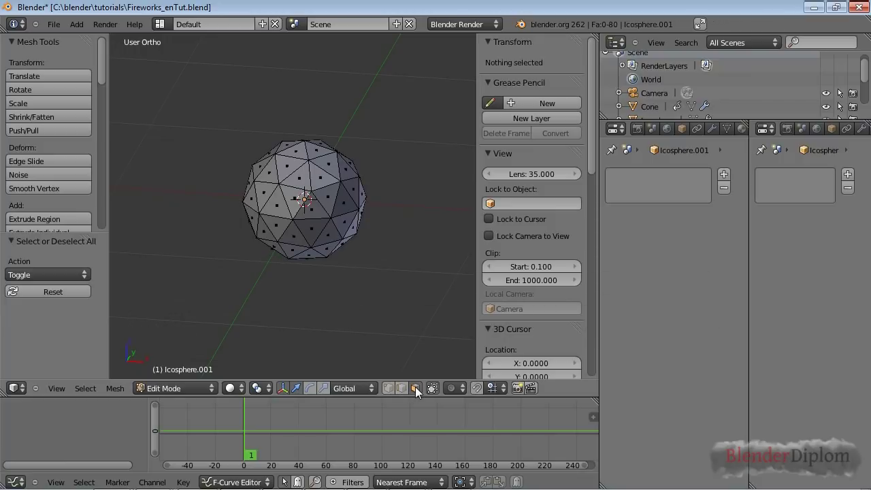
Try a random face selection on the icosphere with Select Random at 33.740%
key(space)
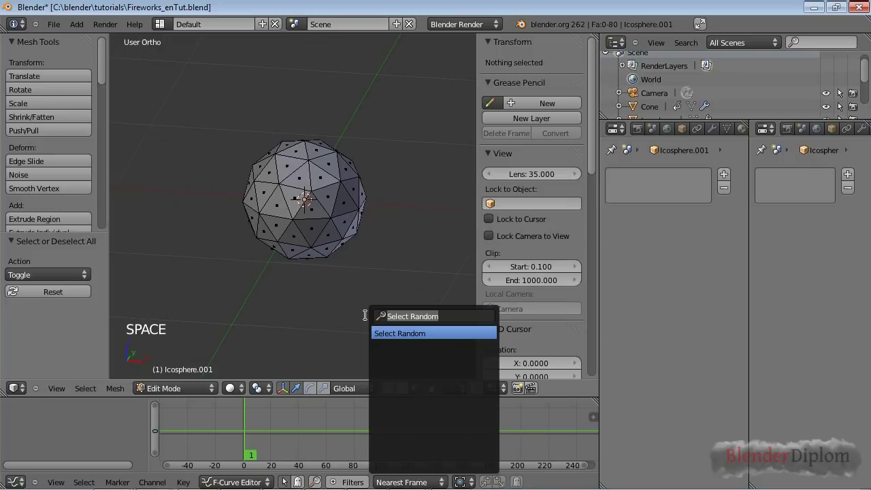
text(random)
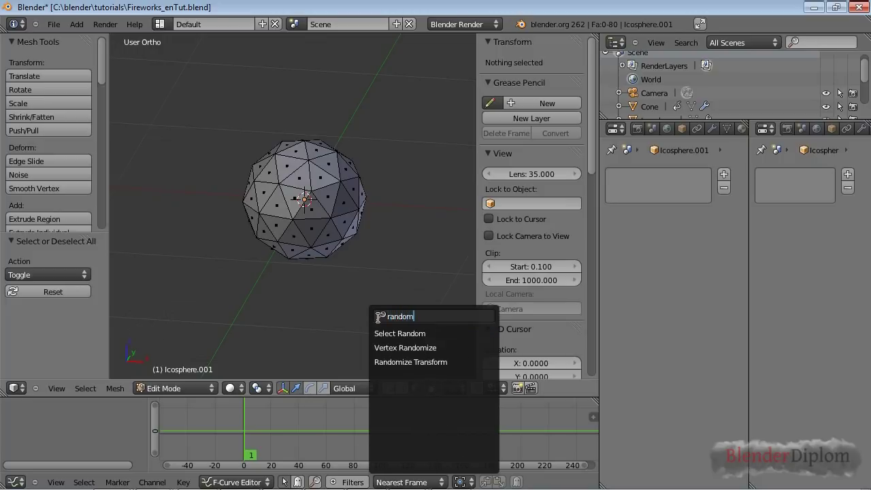
click(412, 331)
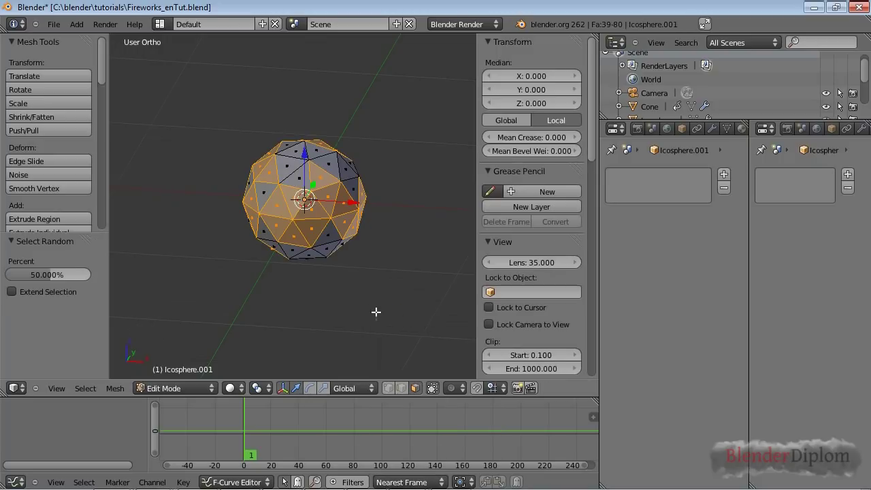
drag(54, 273, 40, 276)
Switch back to face selection and run Select Random on the icosphere at 37.805%
key(ctrl+Tab)
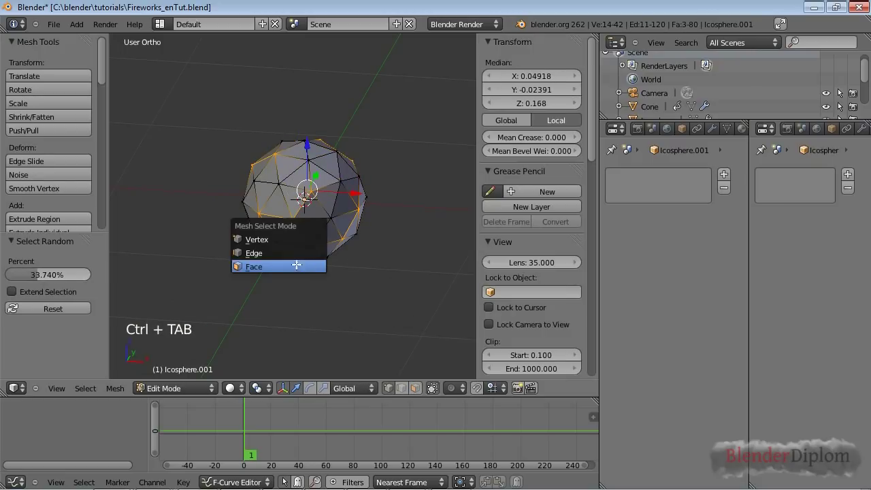
click(294, 264)
key(space)
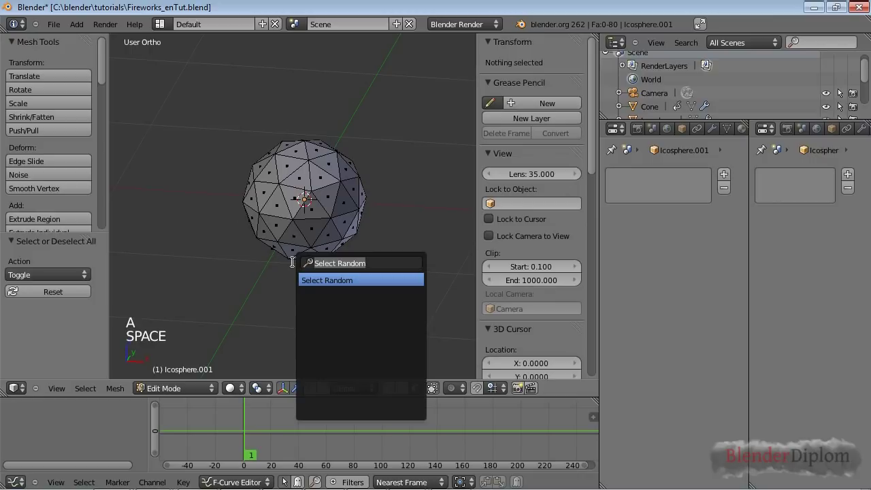
key(Return)
middle_drag(306, 200, 347, 283)
drag(44, 278, 47, 277)
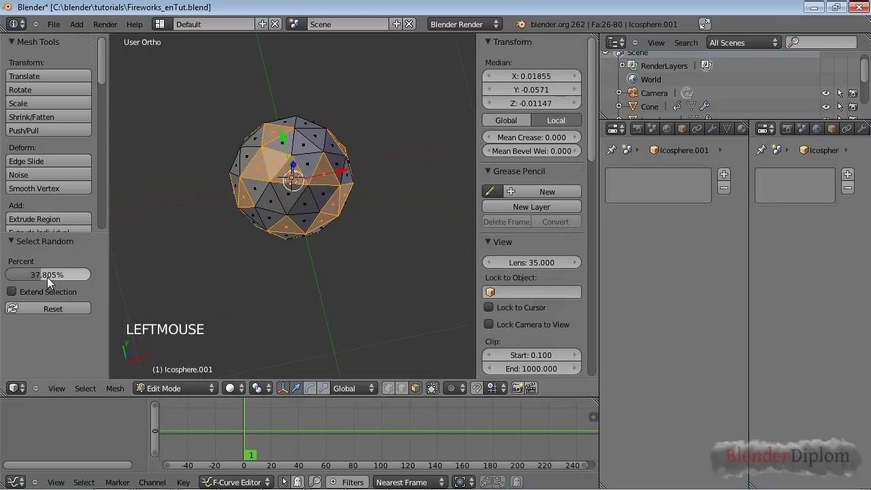
Subdivide the randomly selected faces with one cut and switch to vertex selection
middle_drag(309, 205, 254, 154)
key(w)
click(266, 160)
middle_drag(272, 215, 311, 210)
key(ctrl+Tab)
click(274, 167)
Move several individual vertices slightly around the icosphere to make its faces irregular
scroll(282, 210, up, 4)
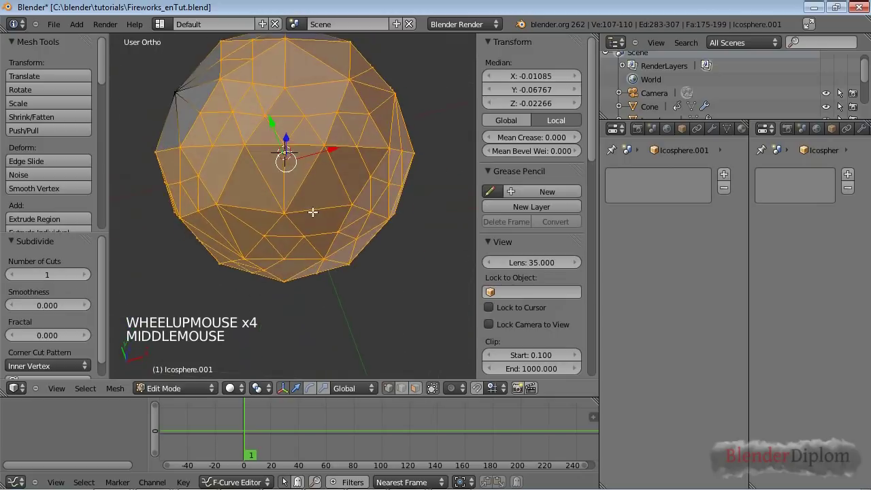
right_click(286, 212)
middle_drag(282, 172, 277, 225)
key(g)
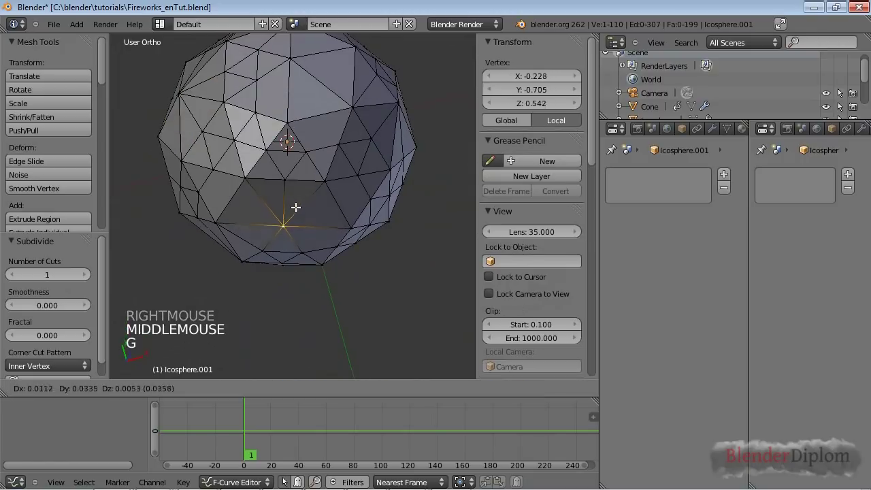
click(296, 204)
middle_drag(201, 117, 185, 196)
right_click(146, 217)
key(g)
key(g)
click(163, 204)
key(g)
key(g)
click(193, 187)
middle_drag(218, 111, 262, 171)
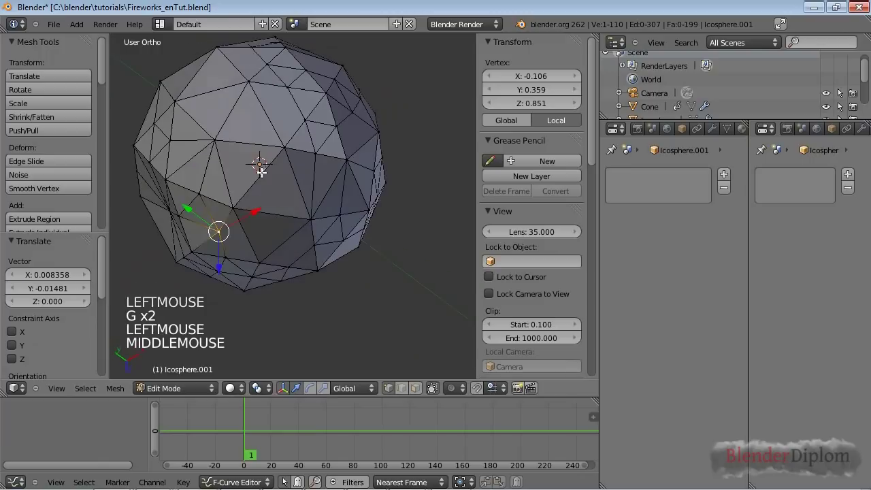
right_click(259, 84)
key(g)
key(g)
click(262, 125)
Return to Object Mode, switch to the front view and add a particle system to the icosphere
key(Tab)
key(KP_1)
key(KP_1)
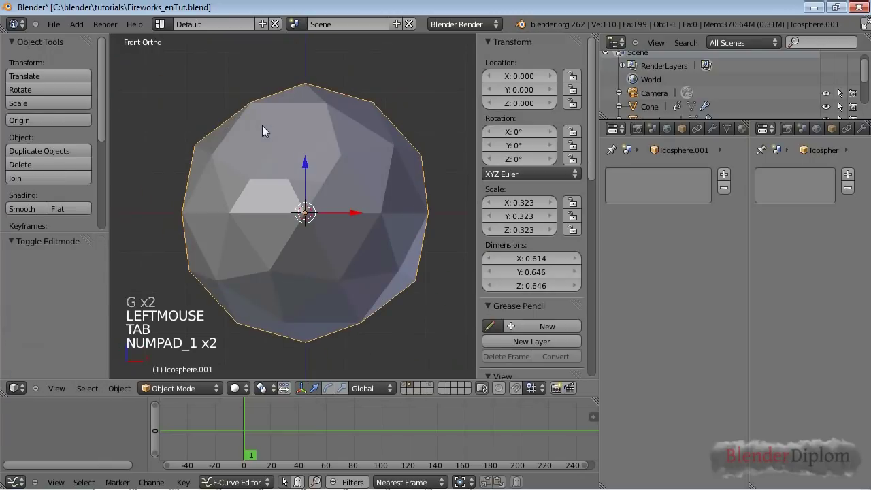
scroll(265, 130, down, 5)
shift+middle_drag(357, 238, 323, 219)
scroll(294, 202, down, 4)
middle_drag(823, 129, 791, 130)
click(847, 175)
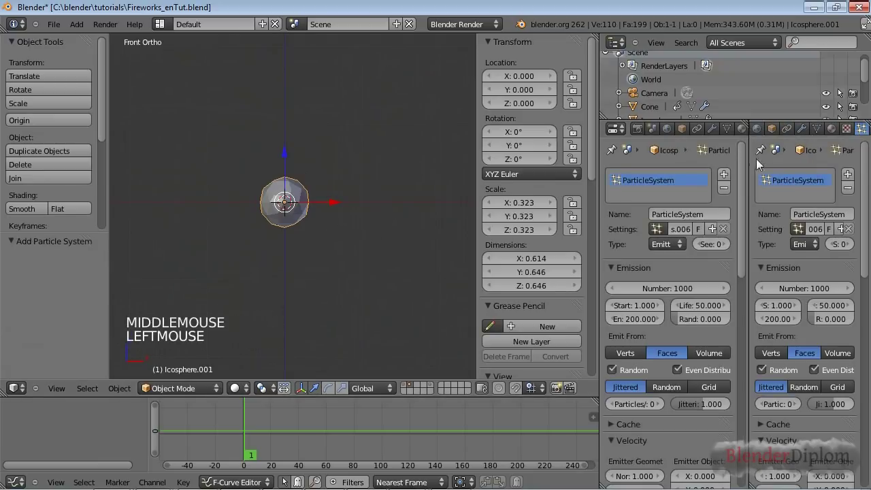
Add an Explode modifier to the icosphere
click(712, 128)
click(693, 190)
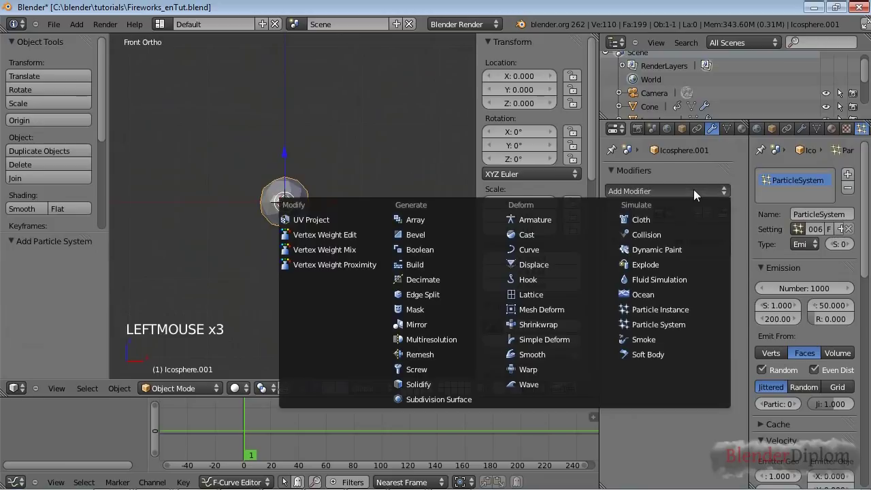
click(653, 268)
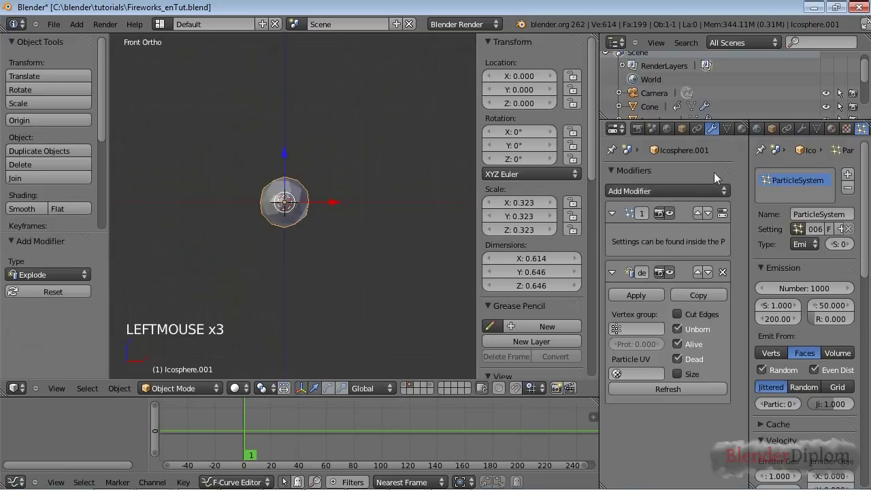
Add a second particle system and bring up the first system's settings in the other properties editor
click(847, 174)
middle_drag(731, 129, 709, 129)
click(719, 129)
click(680, 174)
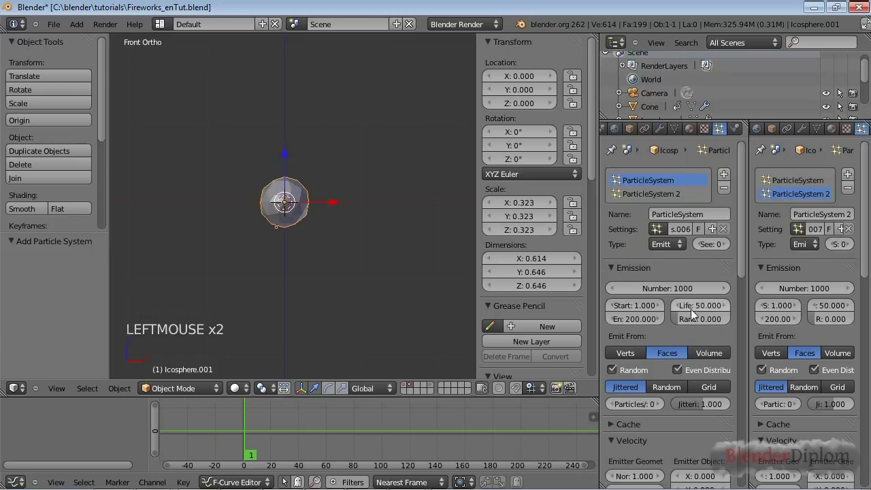
Check the icosphere's face count in Edit Mode and set the first particle system's particle number to 199
scroll(294, 274, up, 4)
shift+middle_drag(280, 240, 265, 229)
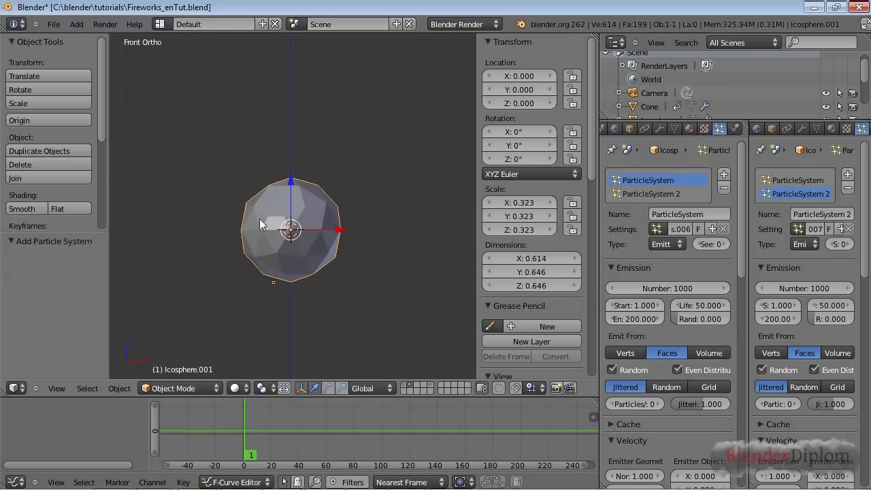
key(Tab)
key(a)
key(a)
key(a)
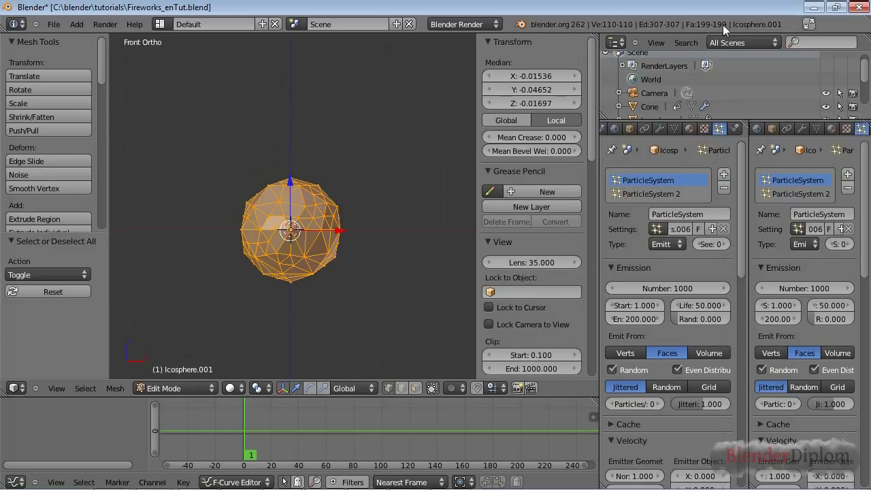
key(Tab)
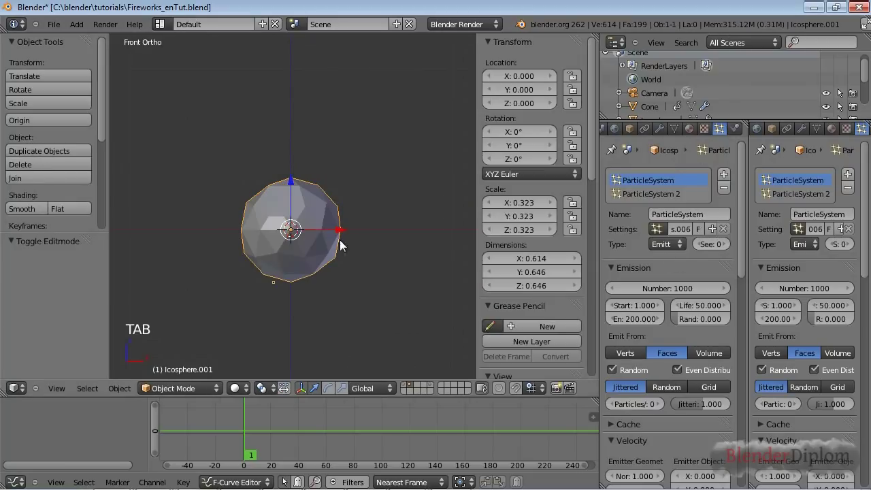
click(655, 287)
text(199)
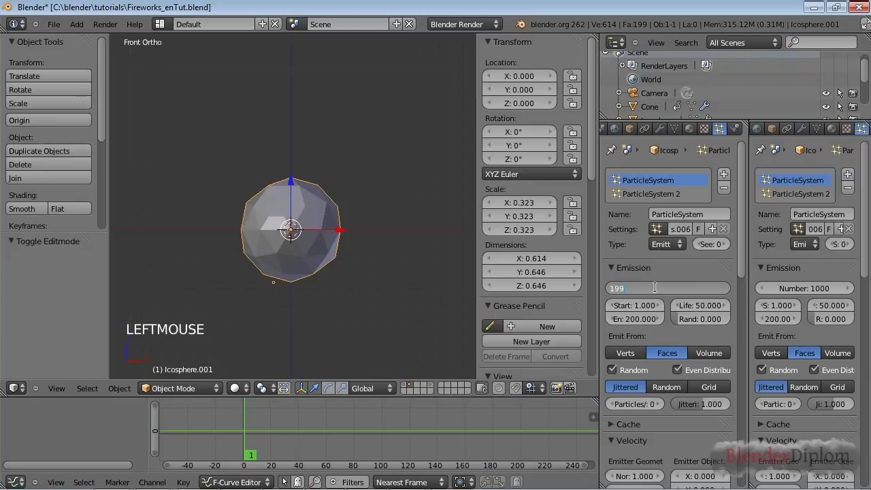
key(Return)
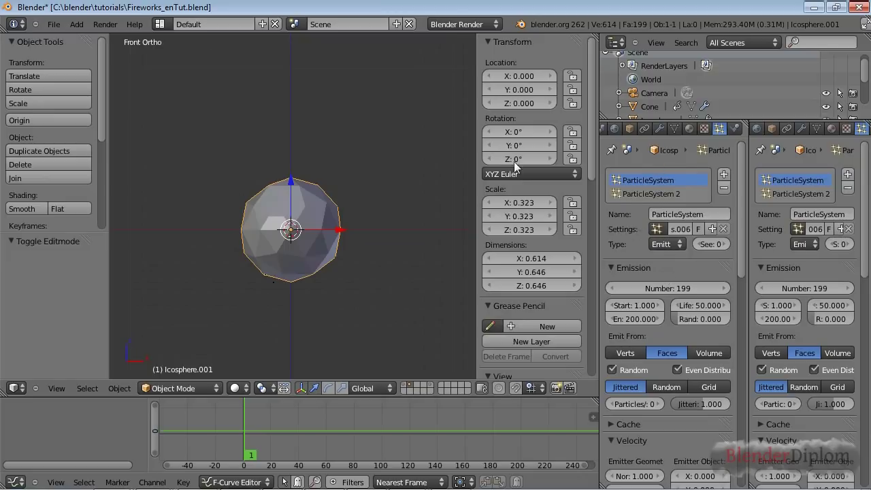
Review the Explode modifier's options and set the first particle system's emission end to frame 4
click(658, 129)
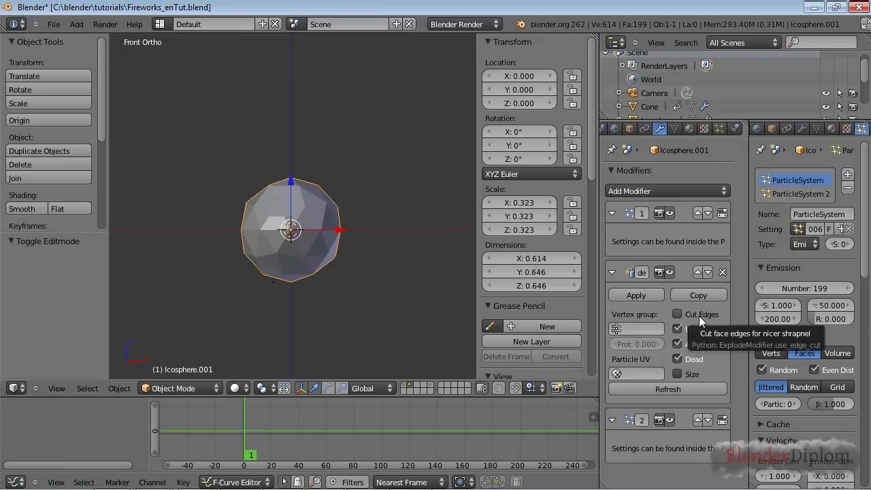
double_click(719, 128)
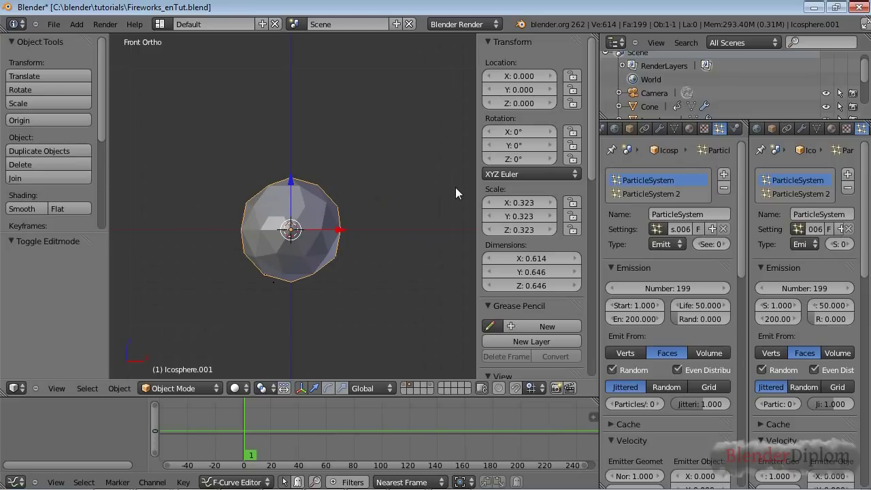
double_click(636, 316)
text(4)
key(Return)
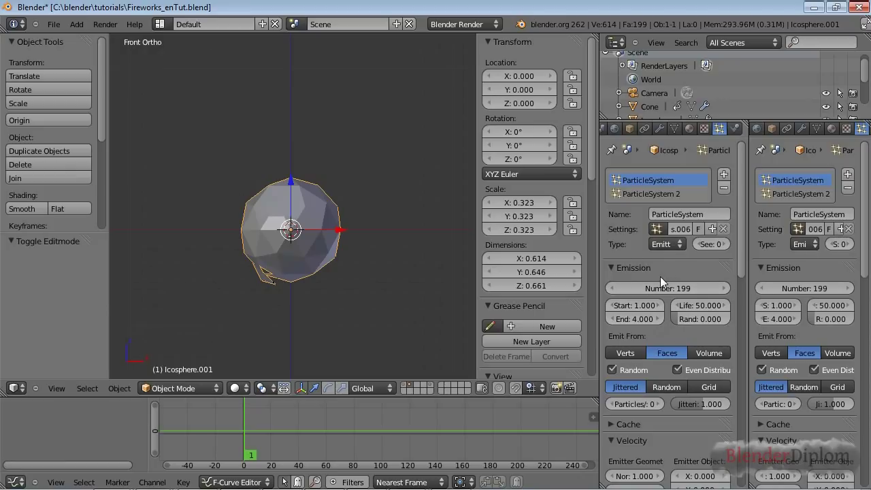
Set the first particle system's normal emission velocity to 2
scroll(660, 276, down, 2)
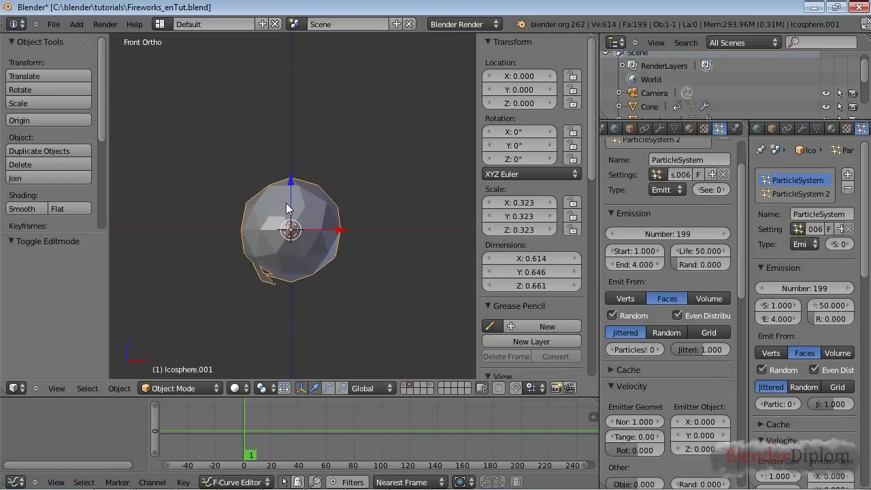
scroll(639, 244, up, 3)
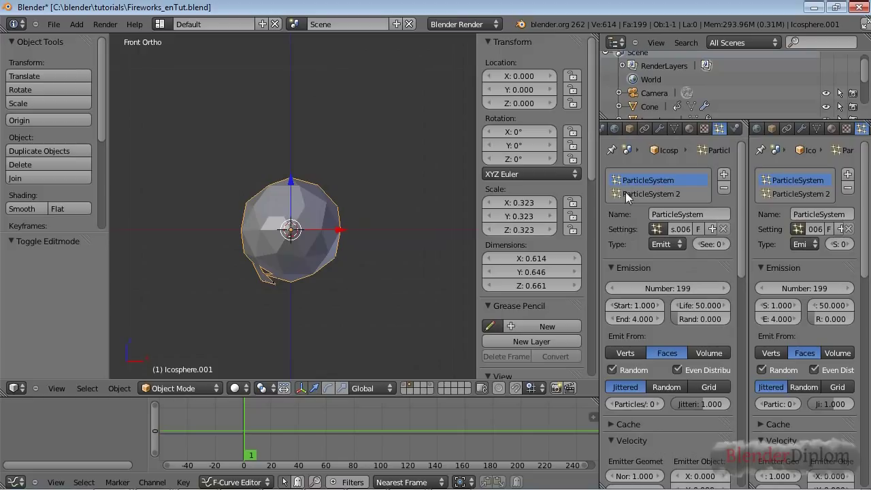
scroll(658, 313, down, 1)
scroll(659, 313, up, 2)
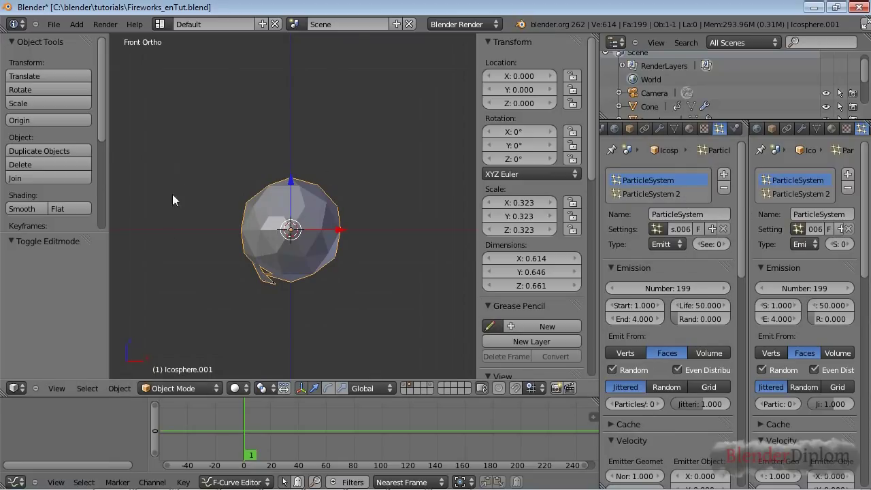
scroll(648, 280, down, 9)
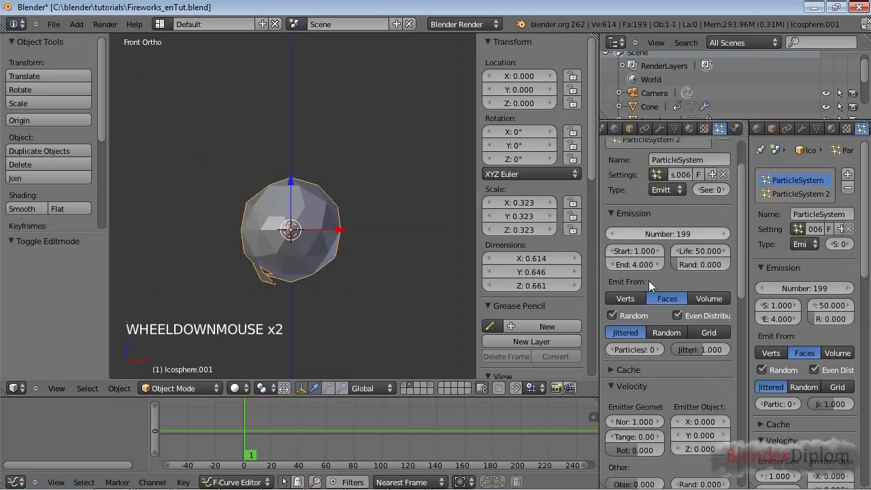
scroll(648, 282, up, 3)
drag(622, 313, 634, 315)
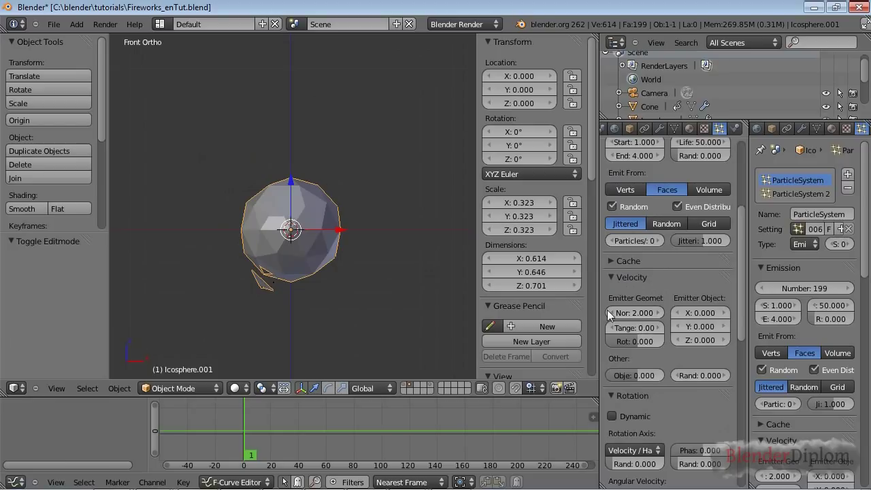
Set the fragments' random rotation axis to 0.3 and Spin angular velocity to 9, and preview the explosion from the first frame
scroll(639, 355, down, 4)
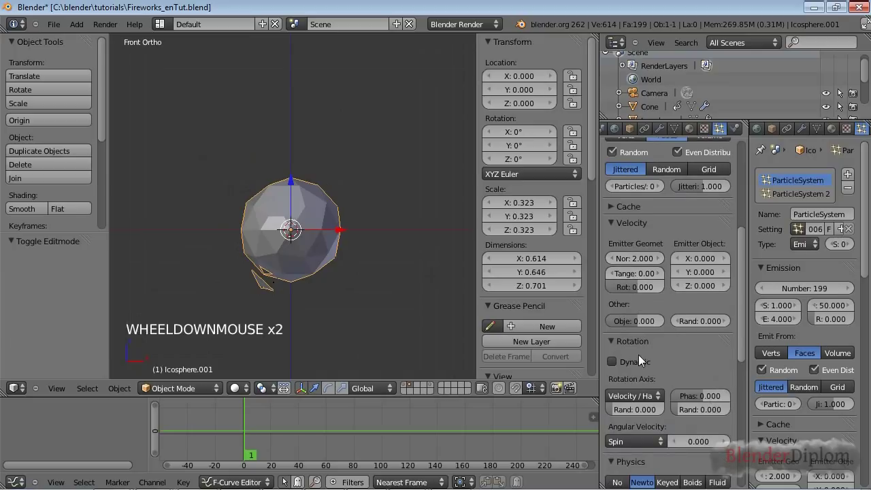
click(636, 354)
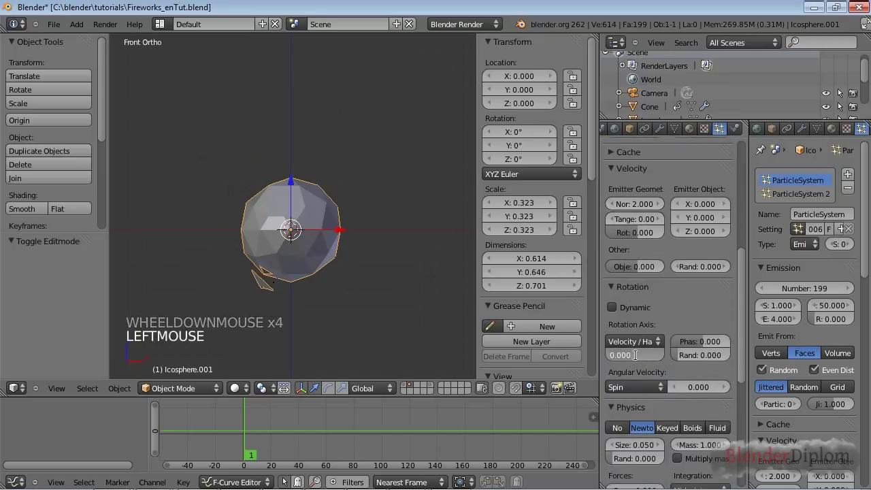
text(3)
scroll(635, 355, down, 3)
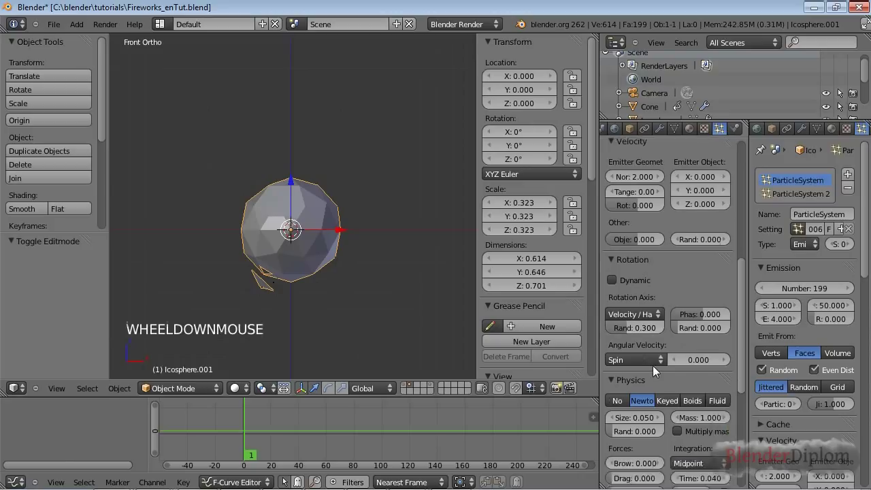
click(691, 327)
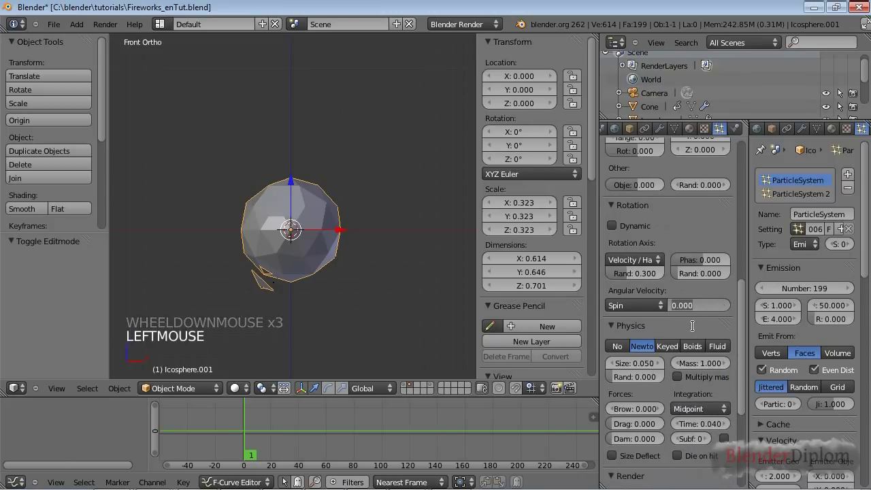
text(9)
click(693, 326)
key(shift+Left)
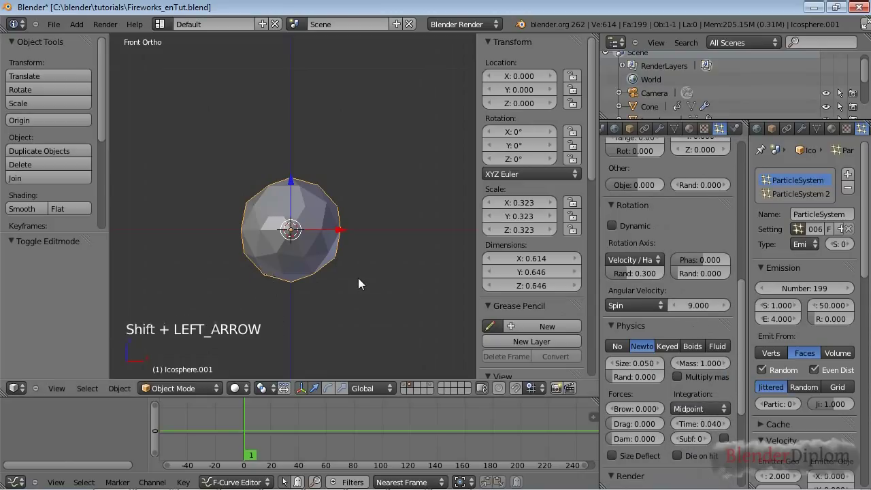
key(alt+a)
scroll(358, 277, down, 6)
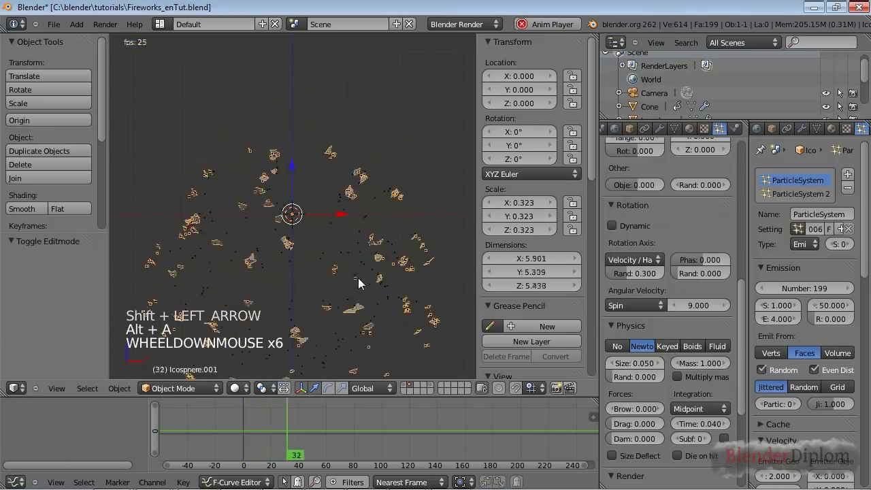
key(alt+a)
key(shift+Left)
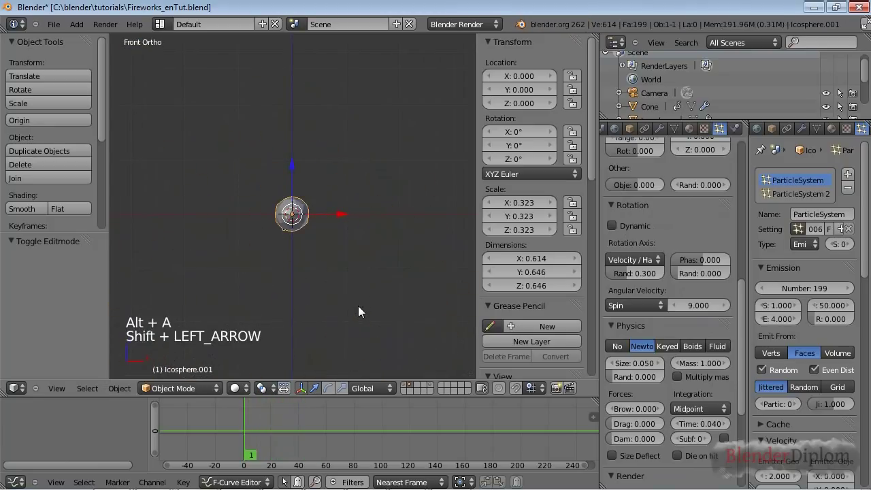
Select the second particle system and set its normal emission velocity to 1.2
middle_drag(672, 169, 672, 435)
click(792, 193)
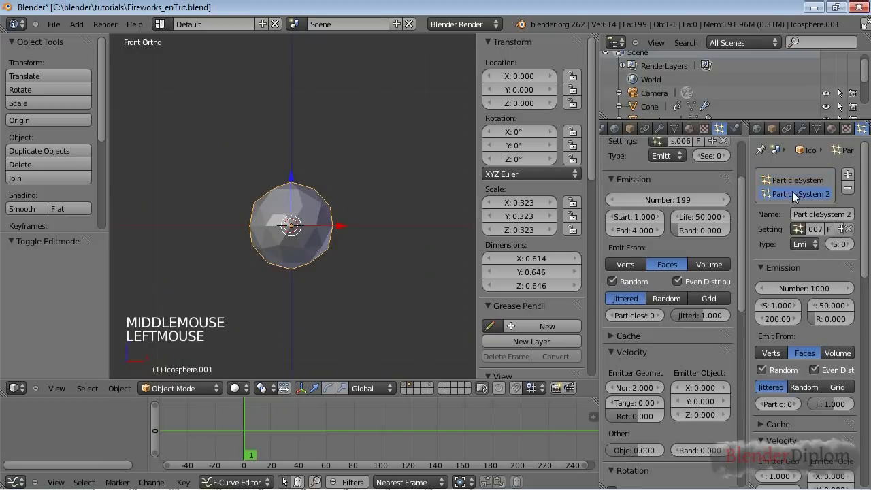
click(623, 387)
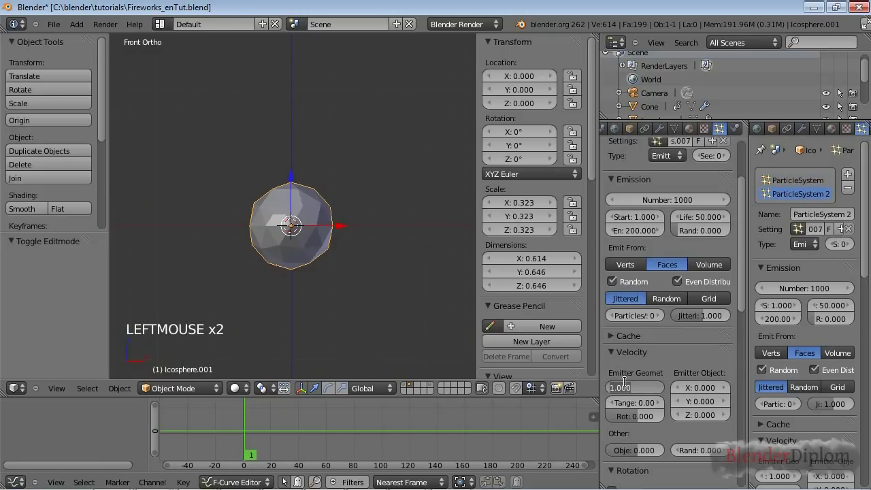
text(1.2)
key(Return)
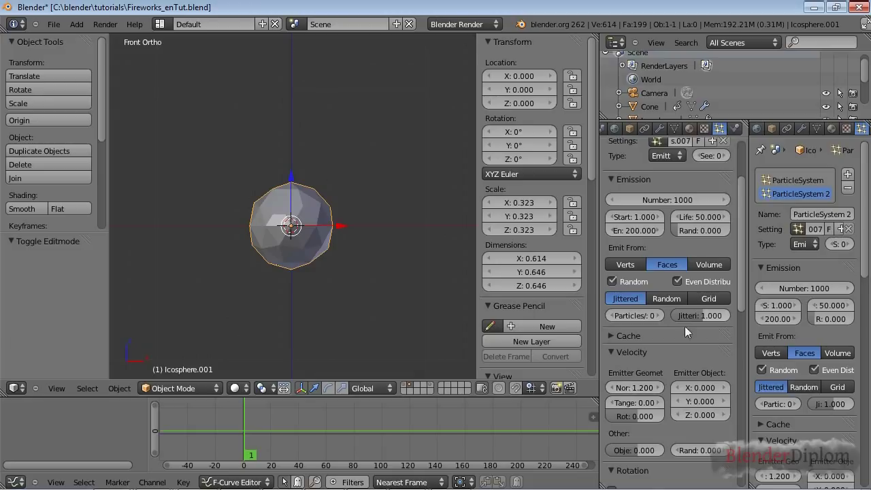
Set the second particle system's emission to start at frame 3 and end at frame 50
scroll(671, 370, down, 1)
scroll(671, 370, up, 2)
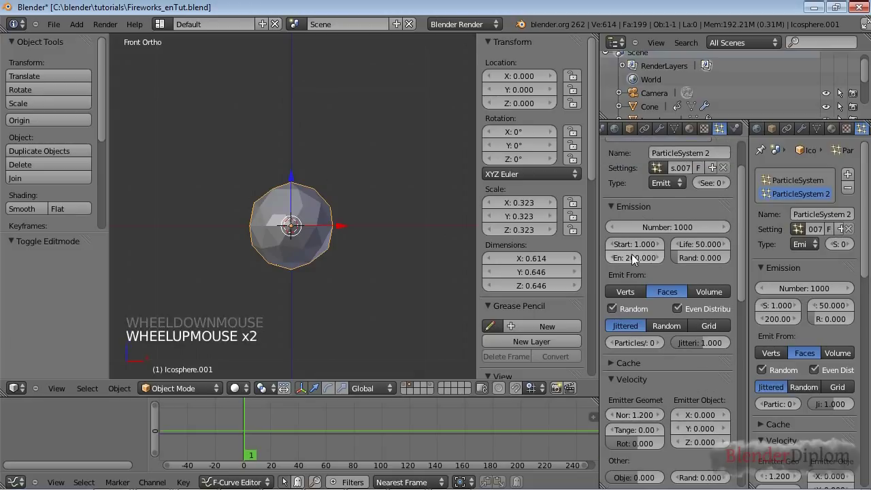
scroll(643, 299, up, 2)
click(628, 298)
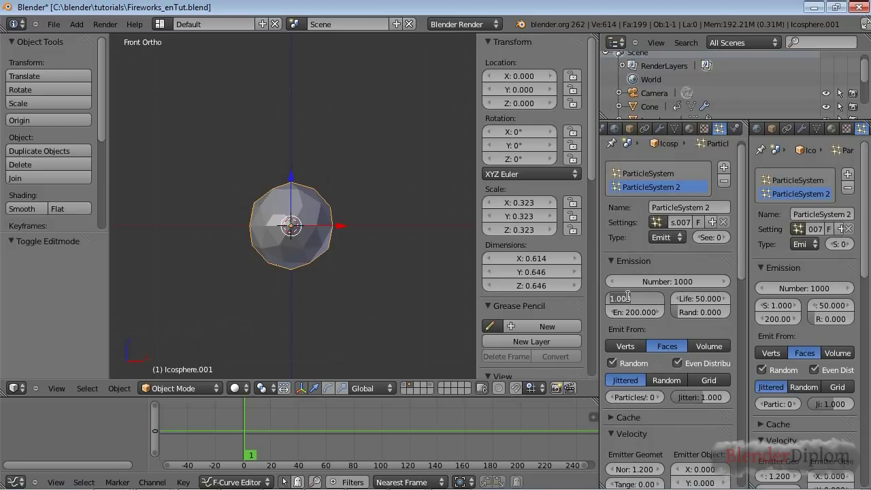
text(3)
key(Return)
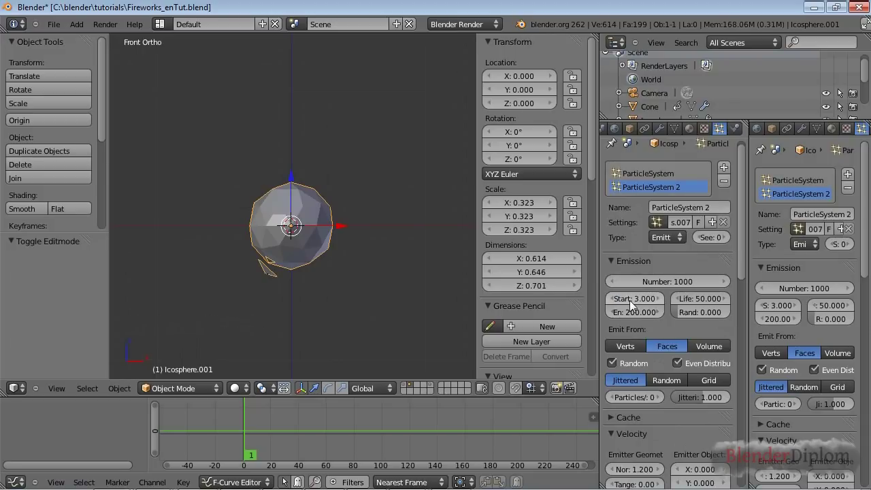
click(632, 311)
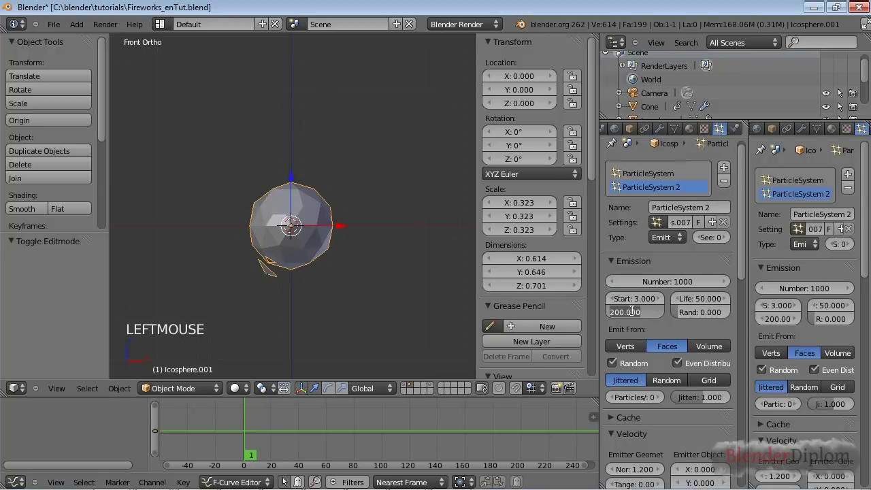
text(50)
key(Return)
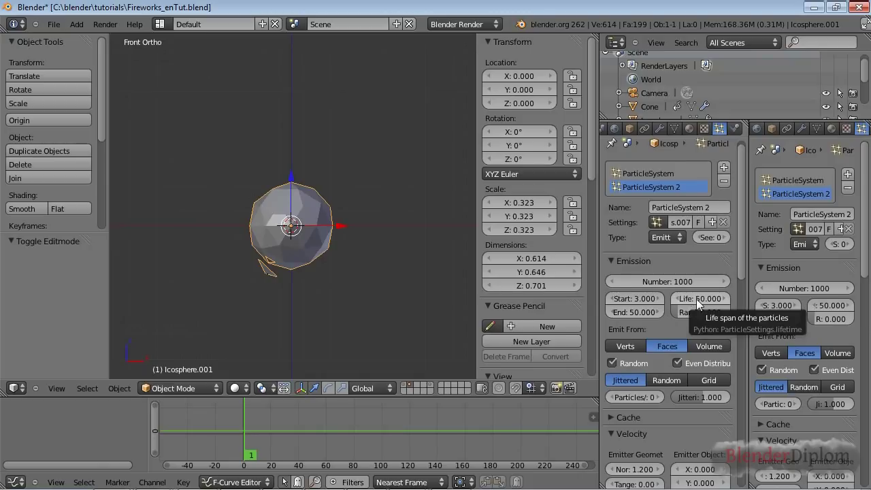
Set the second particle system's particle number to 100000
scroll(696, 299, up, 10)
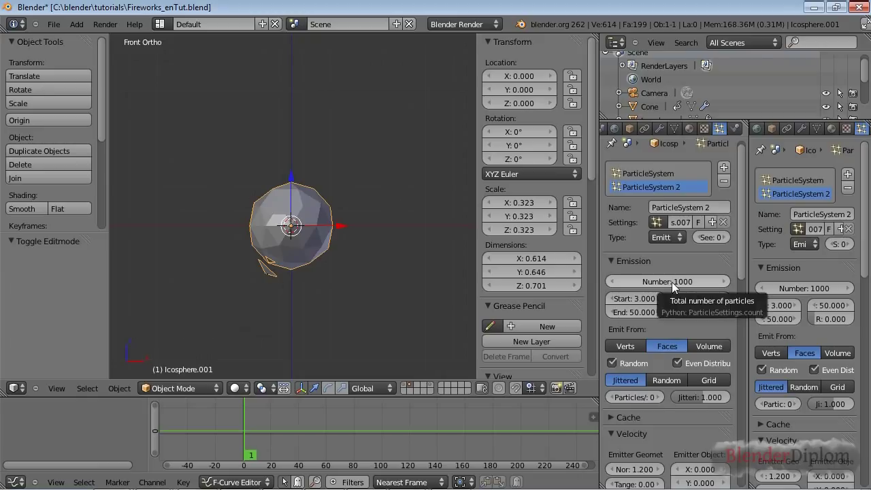
click(671, 281)
text(10000)
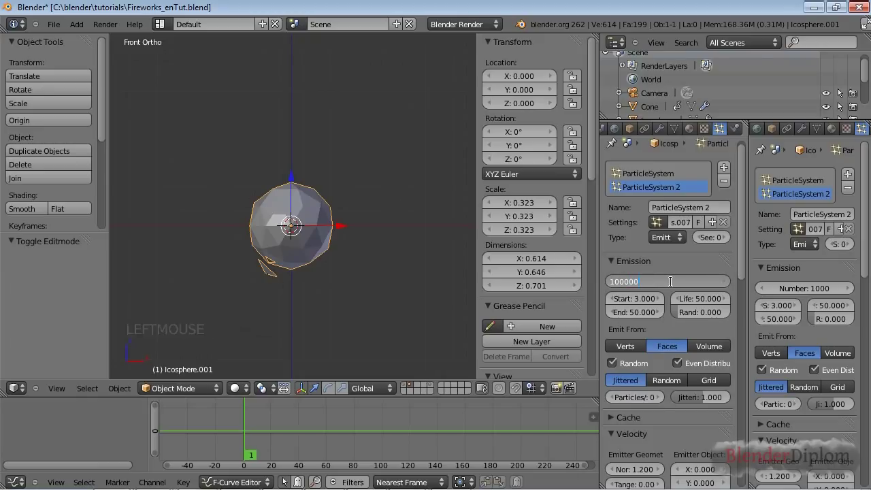
text(0)
key(Return)
Play the animation from the first frame and examine the particle burst from another angle
key(shift+Left)
key(alt+a)
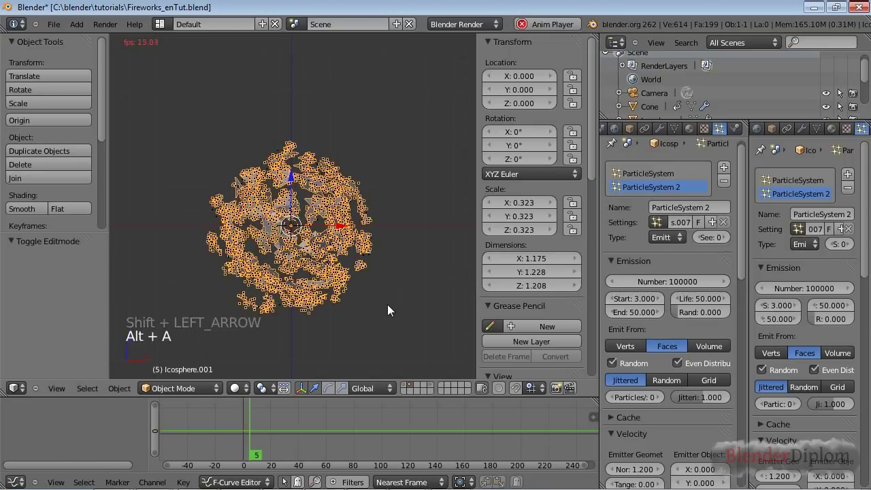
scroll(388, 310, down, 3)
key(alt+a)
scroll(387, 304, up, 2)
middle_drag(388, 305, 245, 337)
key(alt+a)
key(alt+a)
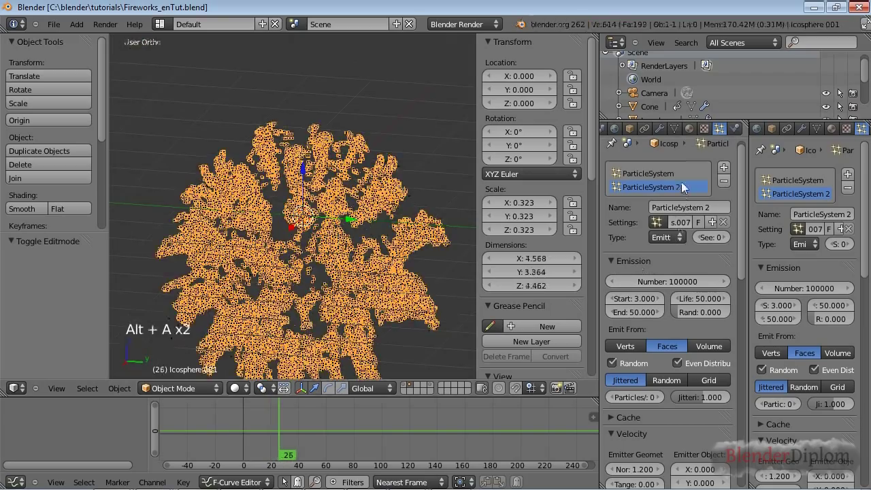
Select the first particle system and examine up close how the particles trail behind the flying fragments
click(683, 173)
middle_drag(206, 258, 286, 287)
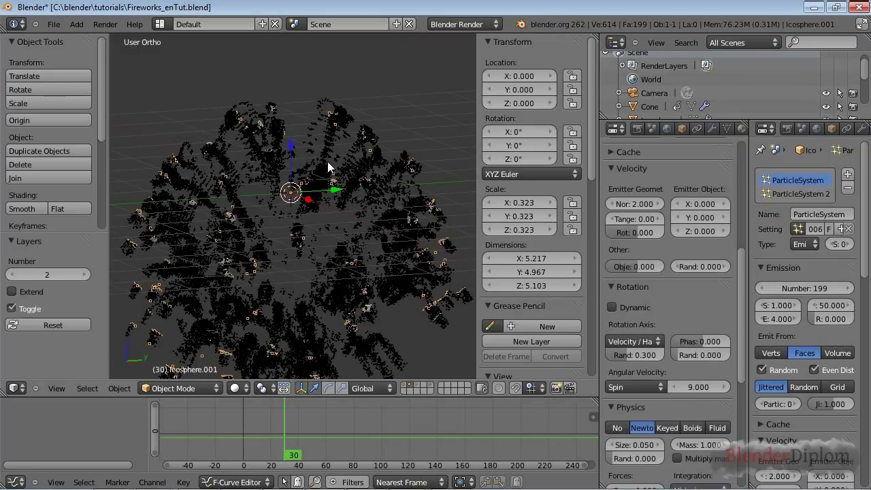
scroll(327, 161, up, 5)
shift+middle_drag(327, 161, 300, 285)
scroll(300, 285, up, 2)
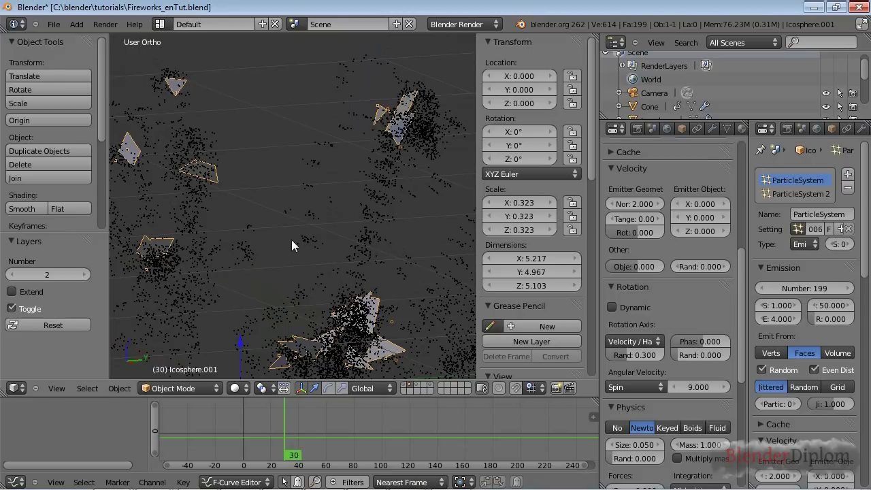
shift+middle_drag(374, 258, 242, 262)
scroll(273, 229, up, 5)
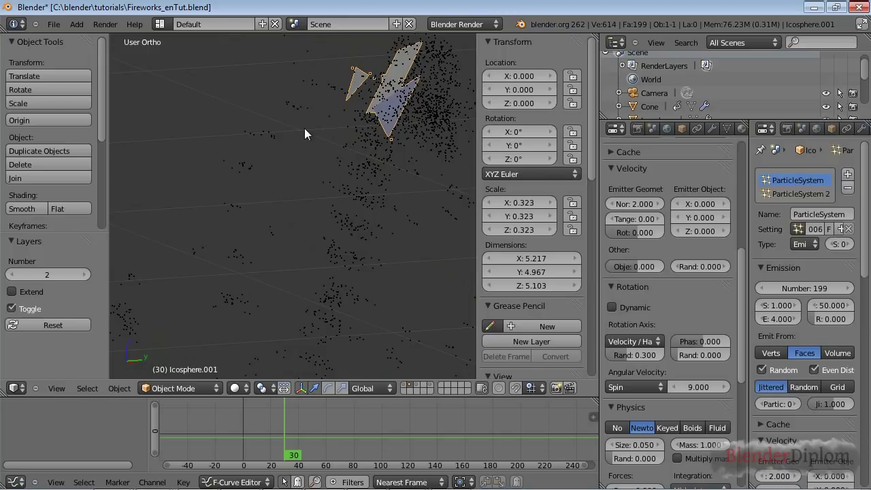
Select the second particle system, look over its physics and render settings, and play the animation
click(801, 193)
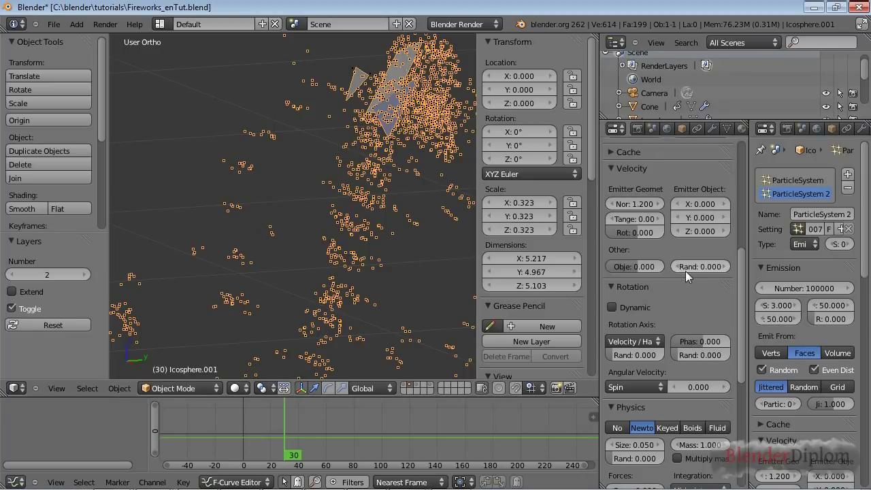
scroll(683, 285, down, 10)
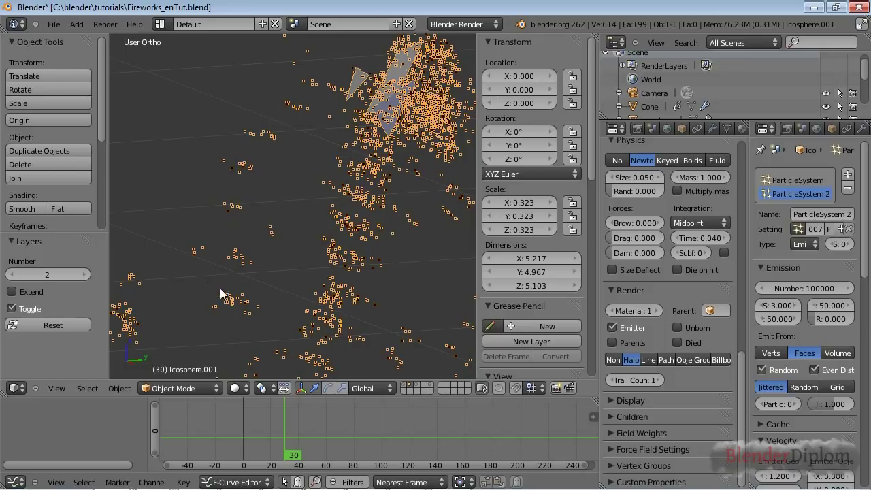
key(alt+a)
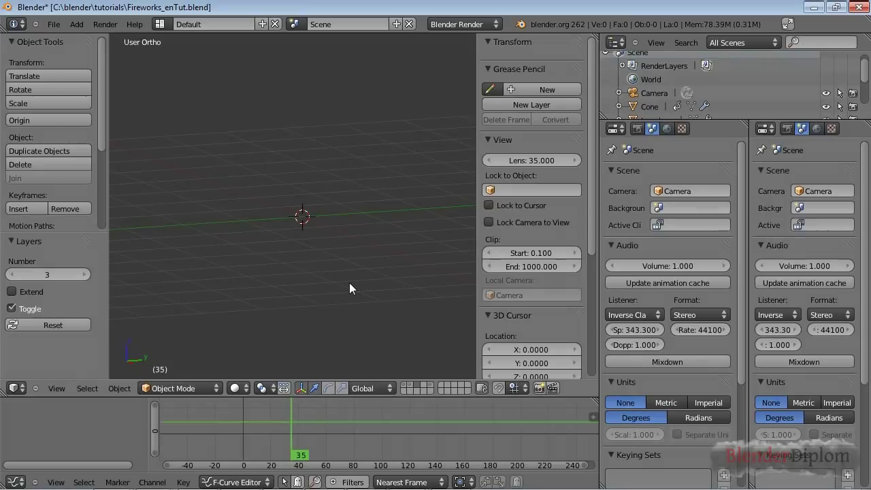
Add an icosphere at the origin of the empty layer and scale it down to about 0.089
middle_drag(315, 236, 306, 271)
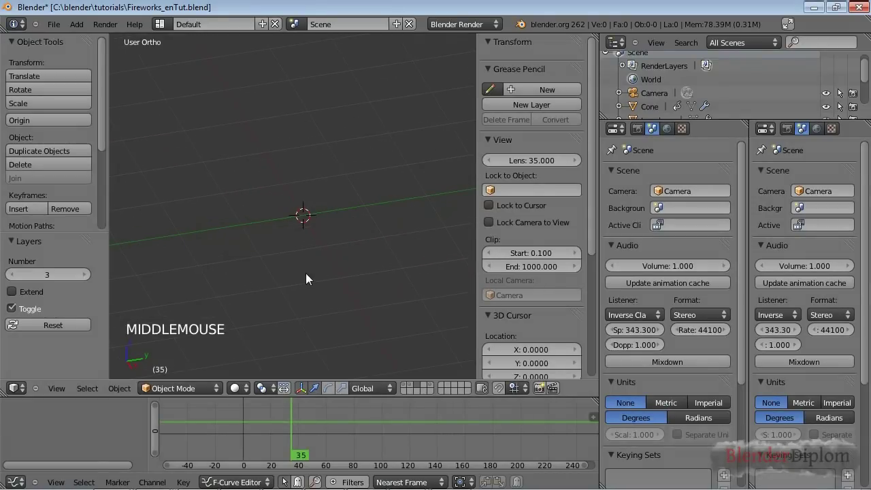
key(shift+a)
mouse_move(306, 274)
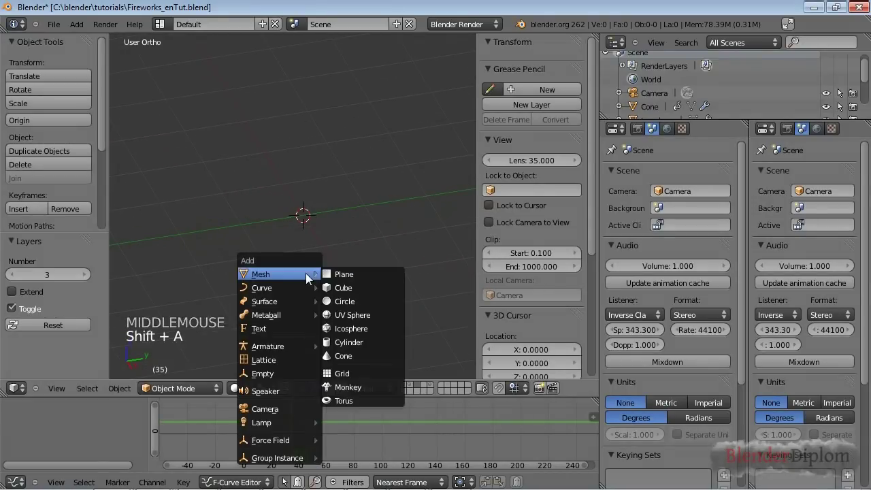
click(340, 329)
key(s)
key(s)
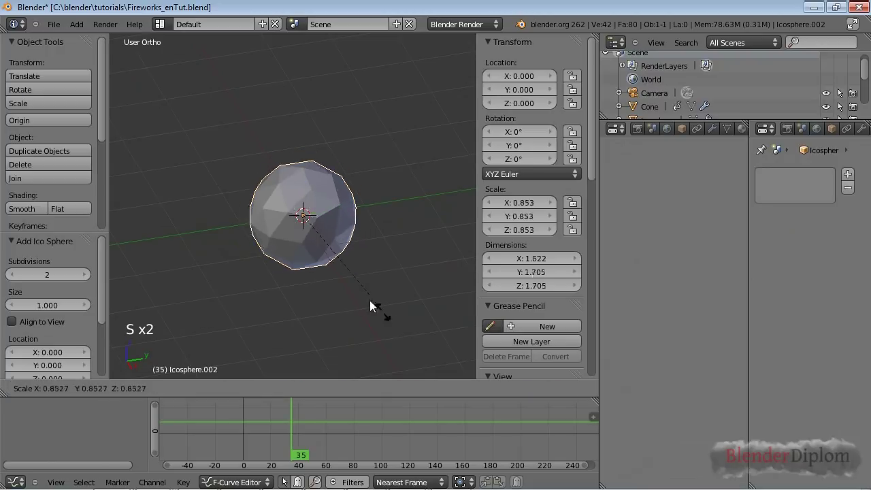
click(302, 228)
Add two particle systems to the small icosphere
middle_drag(843, 128, 765, 128)
click(848, 174)
click(847, 174)
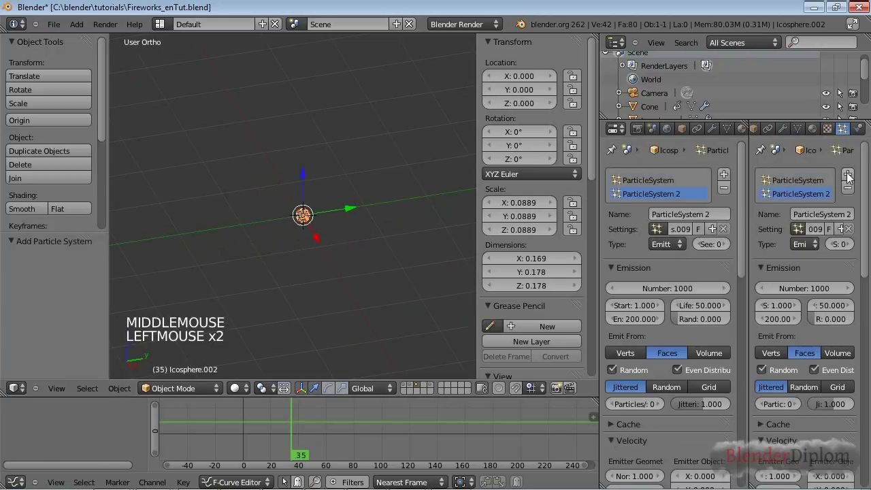
Add an Explode modifier below the icosphere's two particle systems, and add a third particle system to it
click(711, 129)
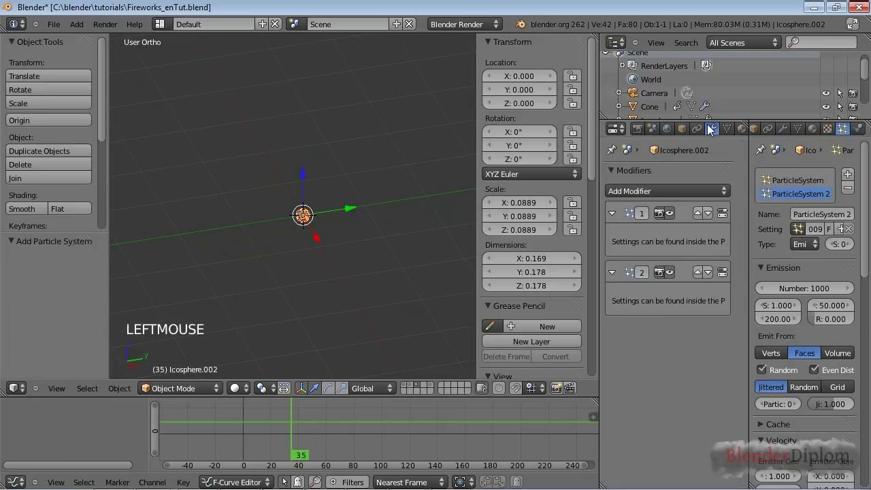
click(675, 191)
click(667, 262)
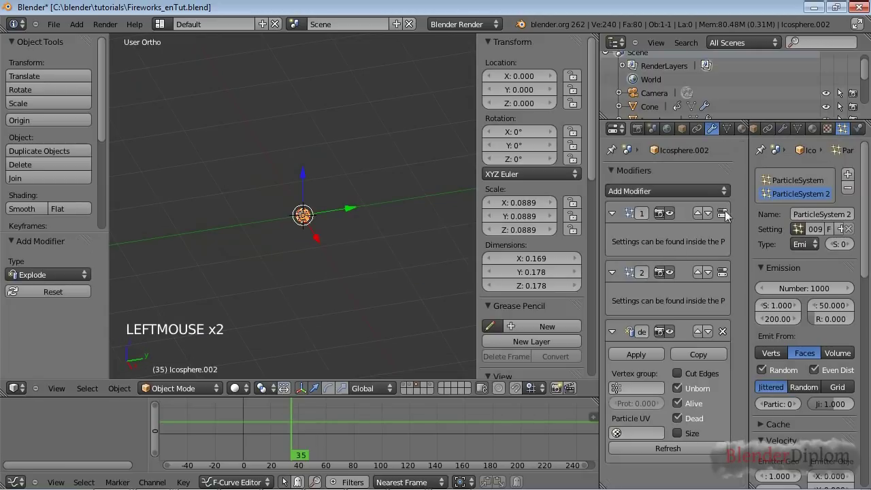
click(848, 175)
Set the first particle system's particle number to 300 and its emission end to frame 2
double_click(802, 182)
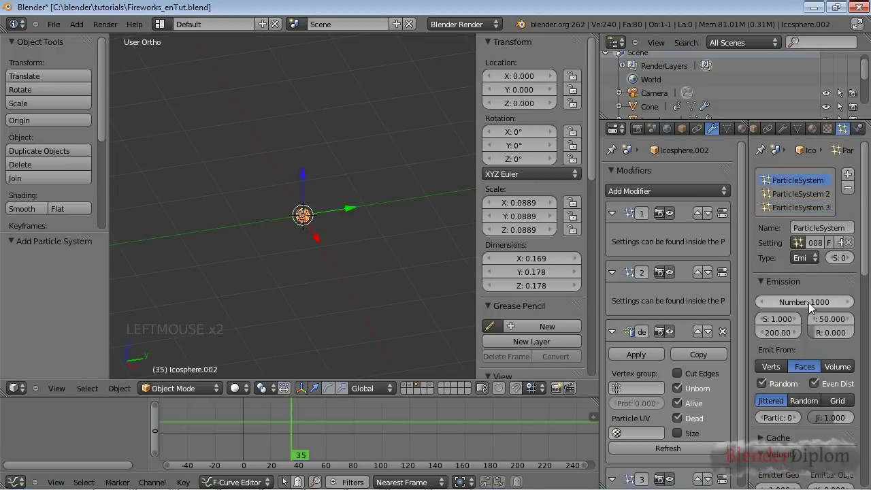
drag(816, 301, 813, 301)
drag(779, 331, 775, 332)
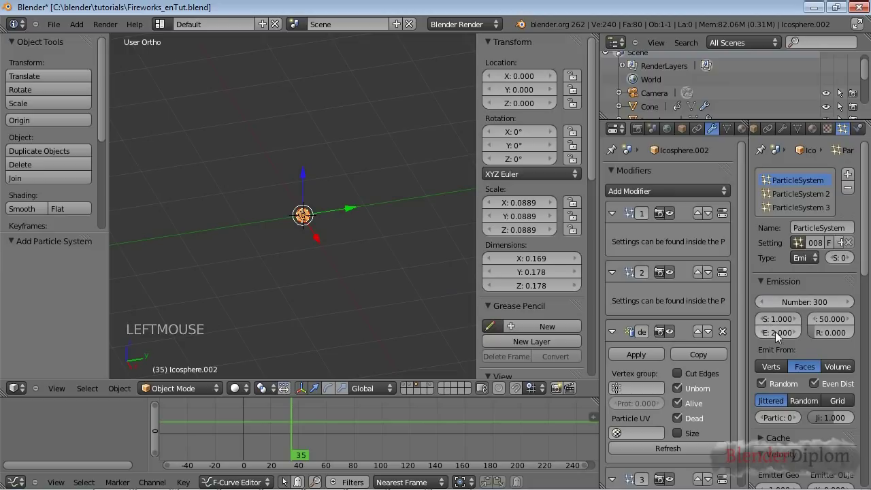
Set the first particle system's lifetime to 5
click(830, 317)
text(5)
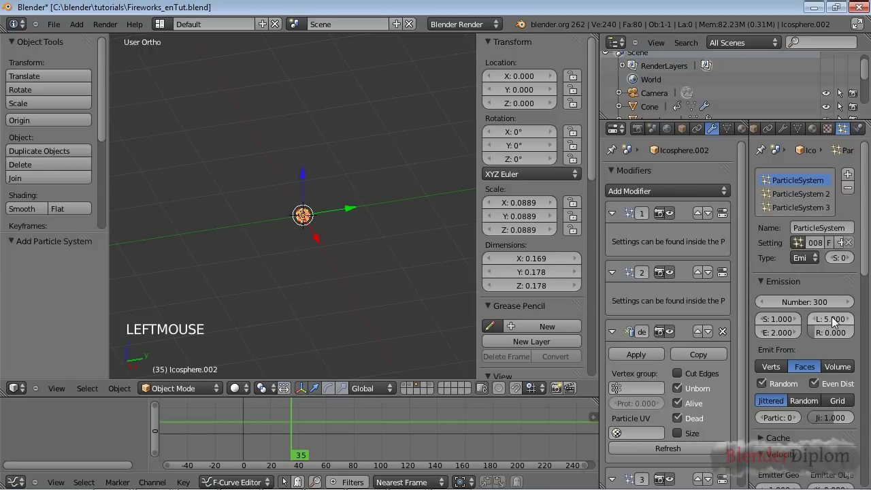
Select the second particle system and show the particle settings in the wider properties editor too
click(815, 189)
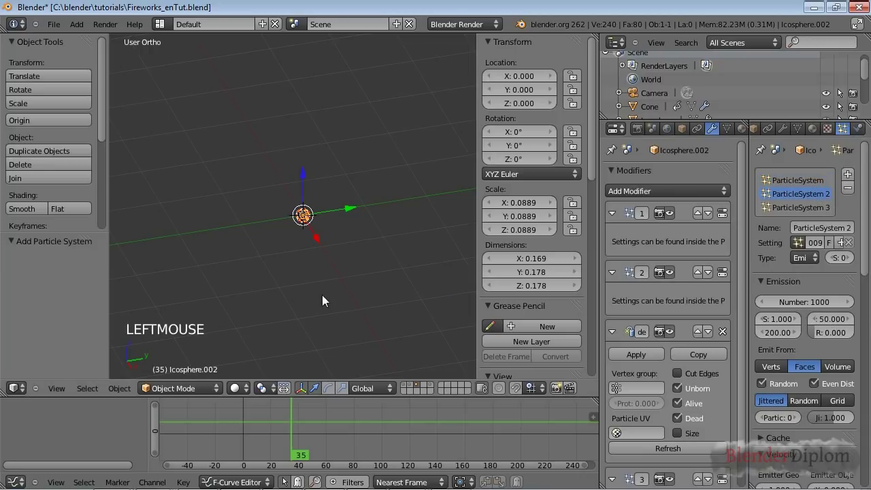
scroll(316, 300, up, 4)
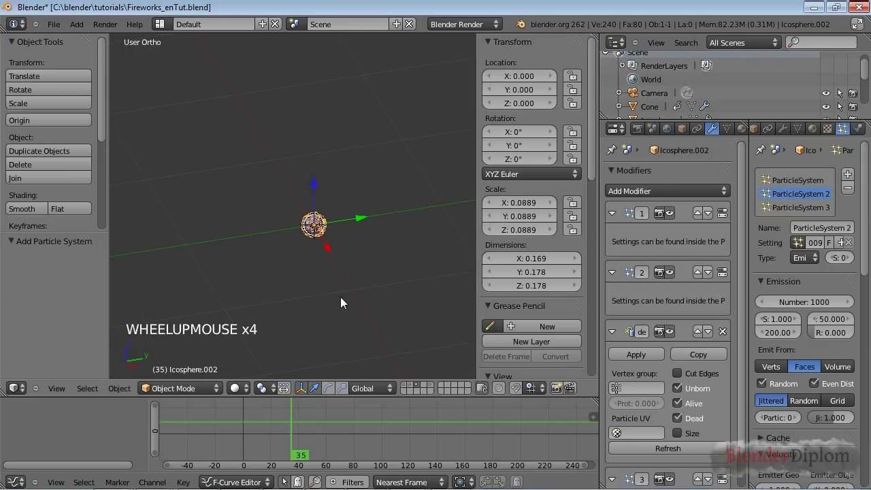
shift+middle_drag(341, 296, 330, 267)
middle_drag(707, 129, 655, 129)
click(719, 129)
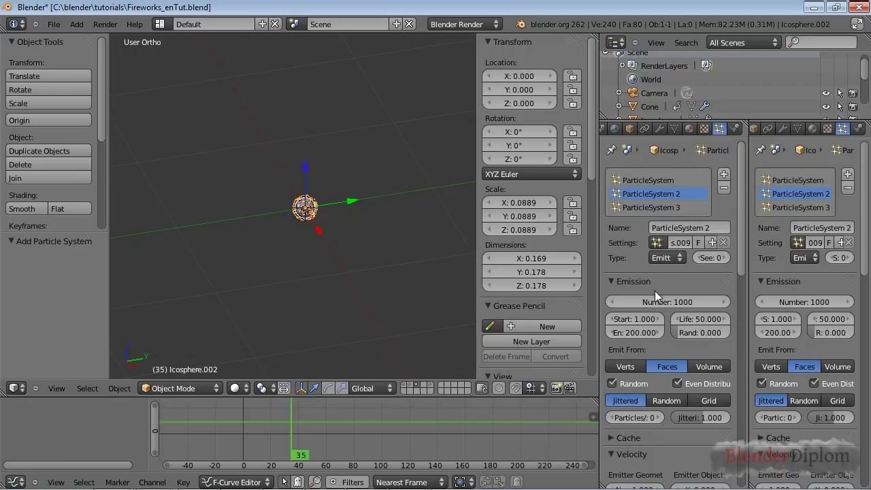
Check the icosphere's face count in Edit Mode, and set the second particle system to emit 80 particles with end frame 3
key(Tab)
scroll(311, 266, up, 3)
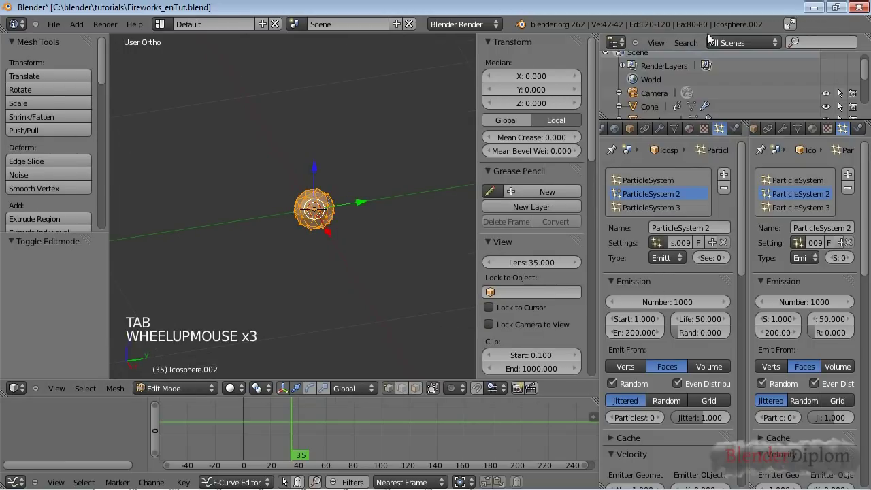
key(Tab)
click(665, 301)
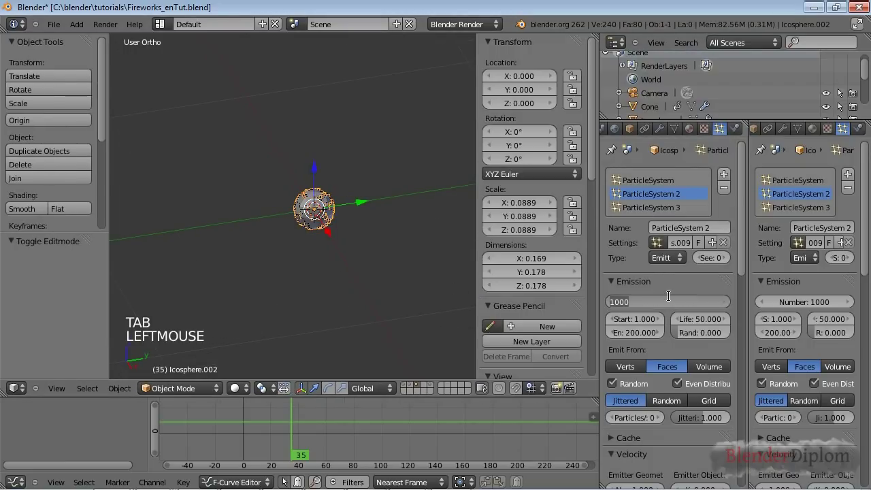
text(80)
key(Return)
click(632, 330)
text(3)
key(Return)
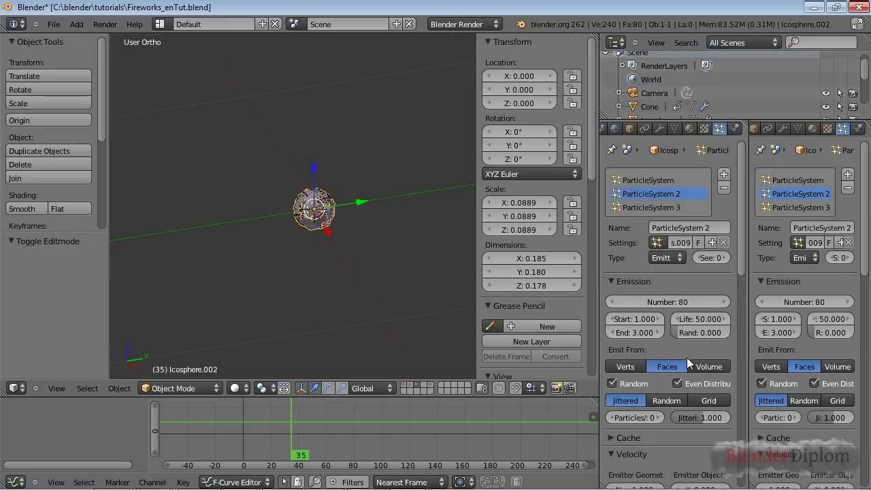
Set the second particle system's rotation axis to Object Y with a phase of -0.37
scroll(687, 359, down, 5)
scroll(687, 366, down, 2)
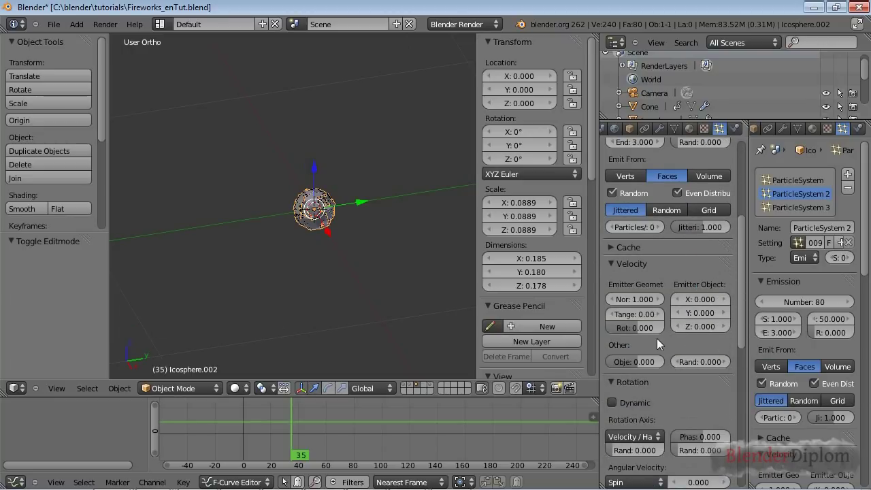
scroll(656, 338, down, 2)
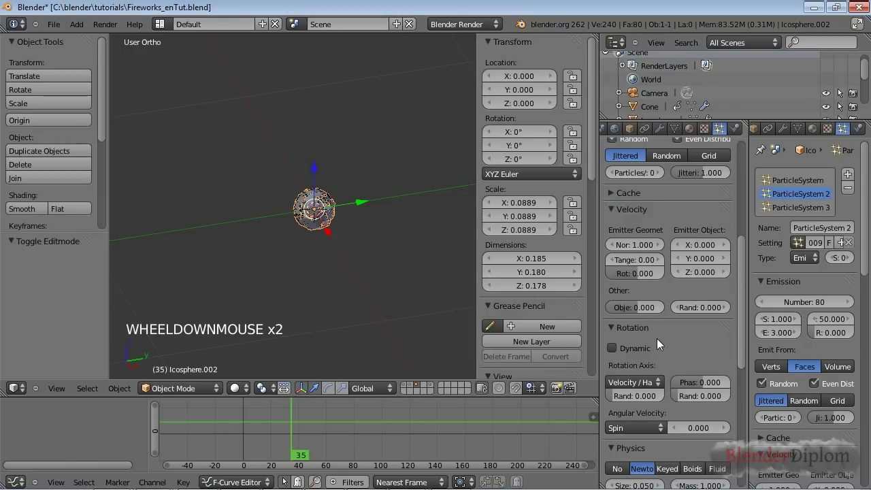
scroll(648, 371, down, 3)
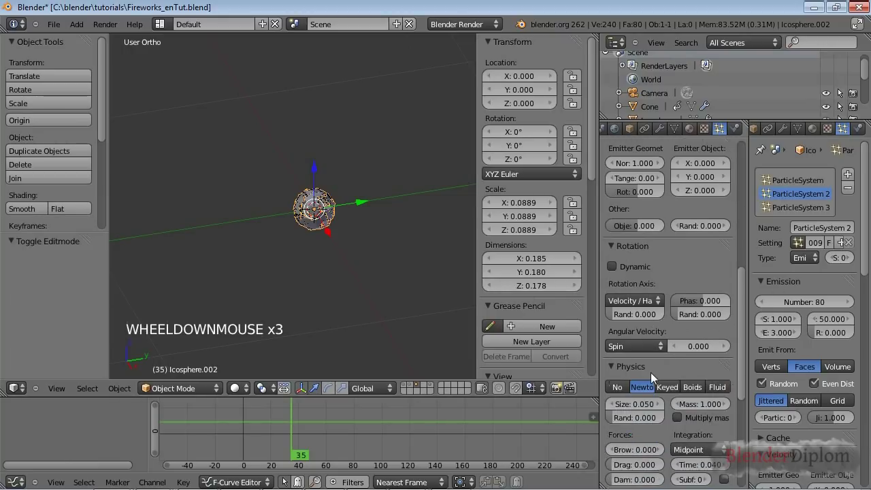
click(644, 299)
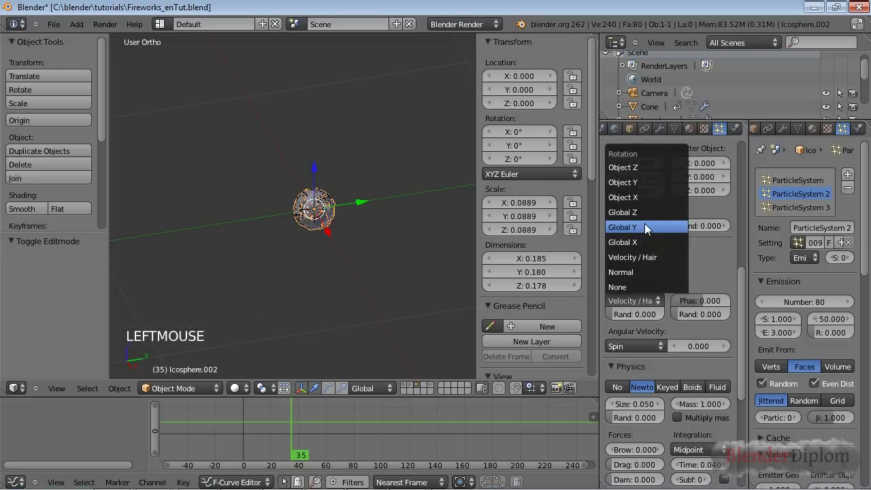
click(642, 182)
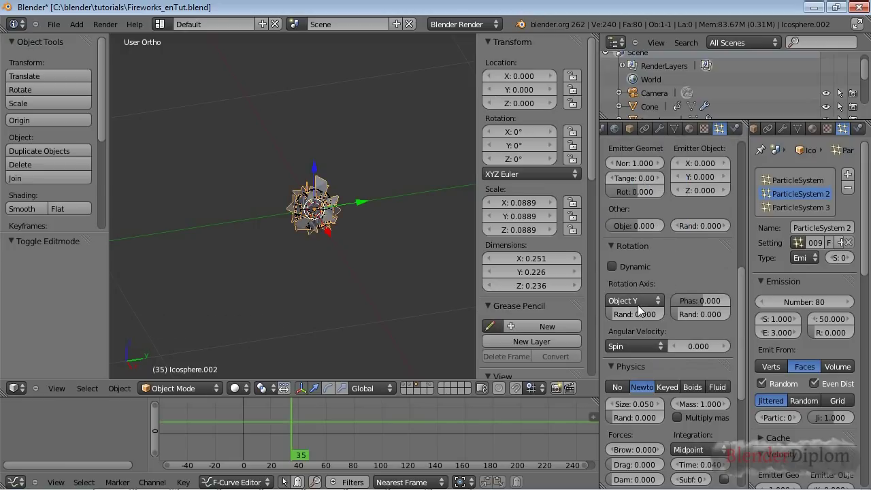
click(699, 300)
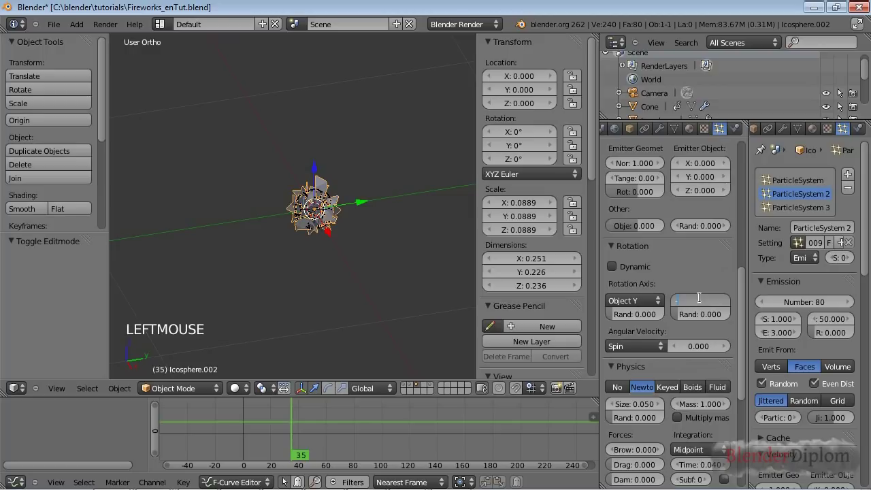
text(-3)
text(7)
key(Return)
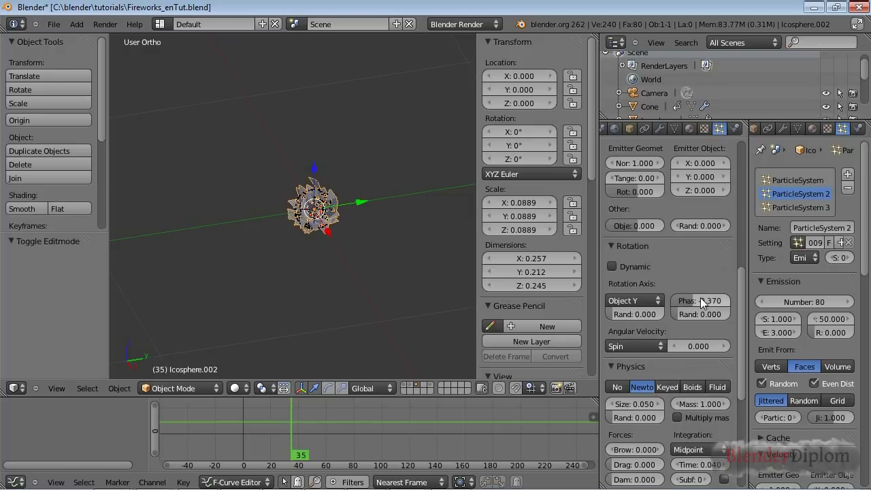
Set the second particle system's render type to None
scroll(700, 297, up, 5)
scroll(700, 298, down, 14)
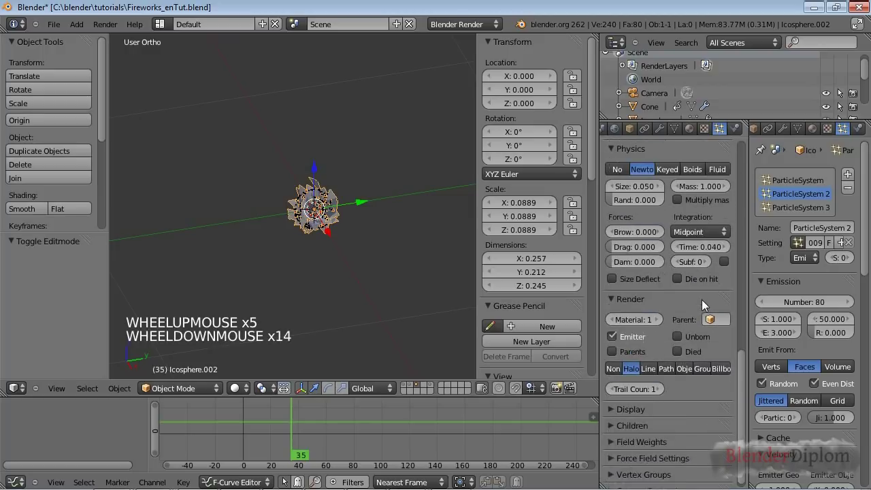
click(613, 368)
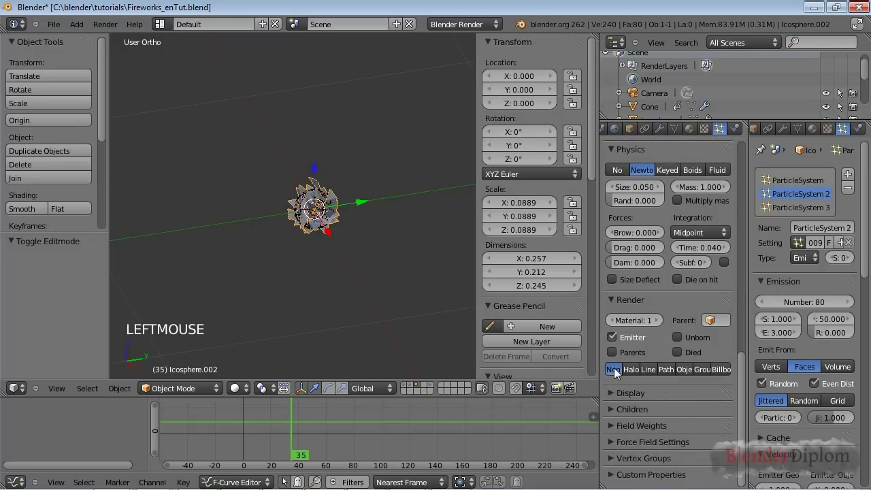
Set the third particle system's number of particles to 500
click(800, 206)
scroll(661, 321, up, 14)
scroll(661, 320, up, 10)
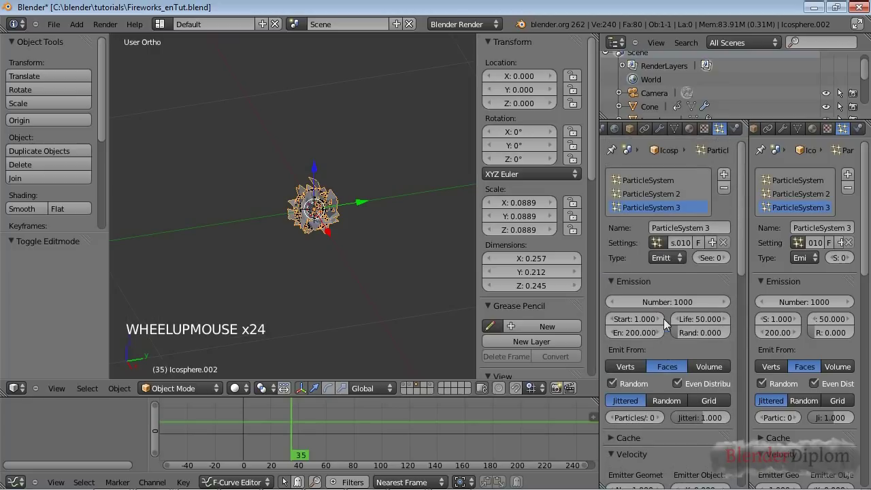
click(674, 302)
text(500)
key(Return)
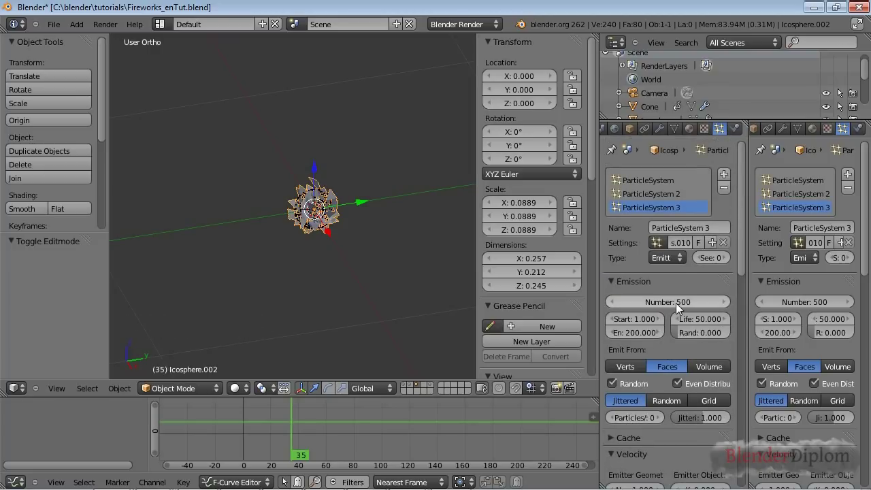
Set the third particle system's emission to start at frame 30 and end at frame 35
click(668, 194)
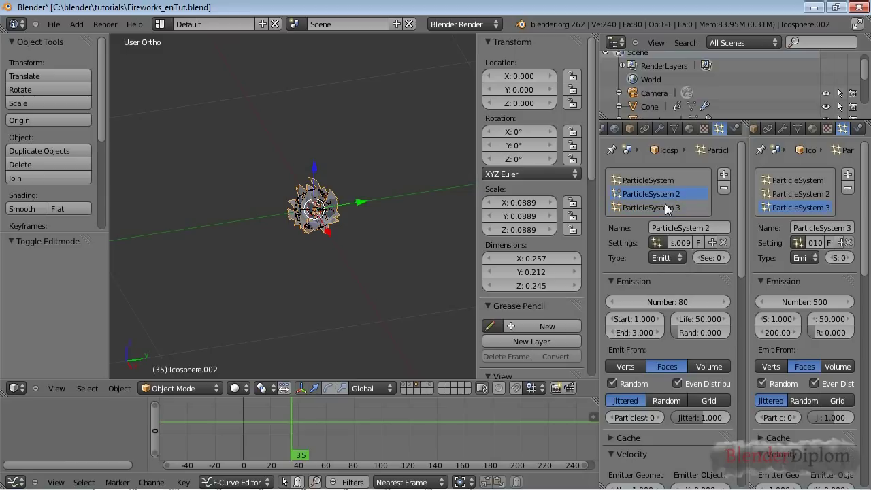
click(665, 205)
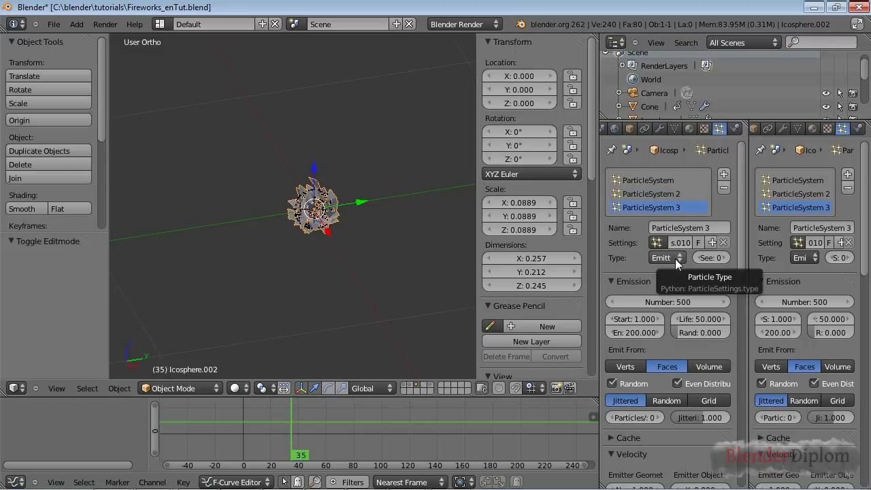
click(638, 332)
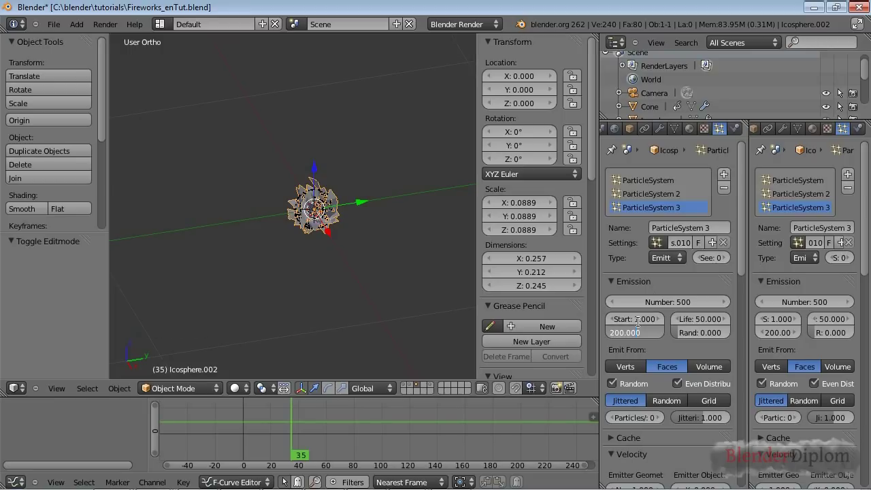
click(638, 319)
text(30)
key(Return)
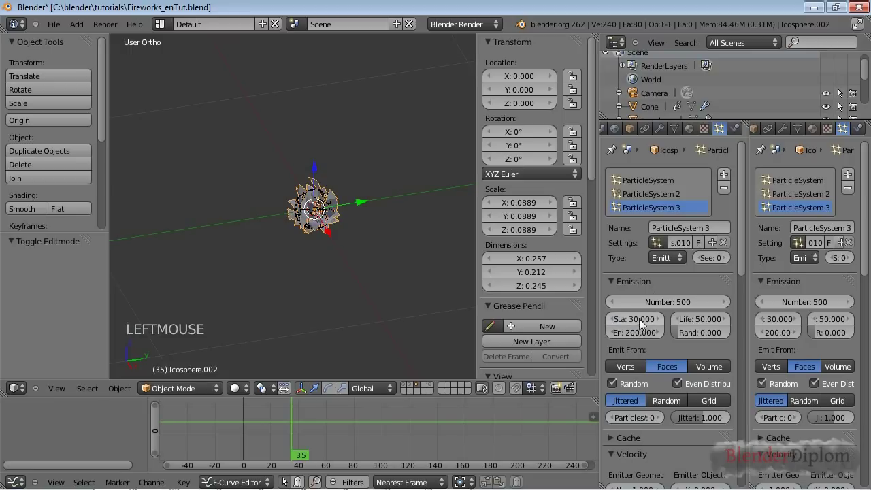
click(633, 331)
text(35)
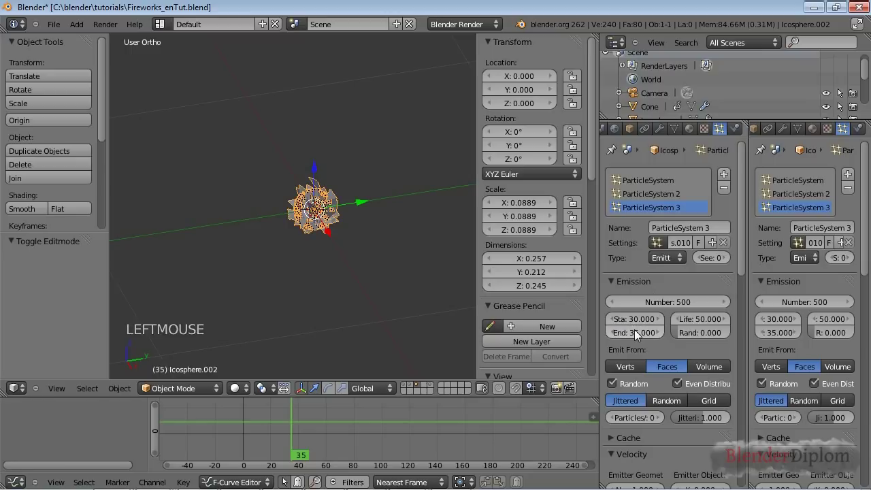
key(Return)
Set the third particle system's lifetime to 25
click(702, 319)
text(2)
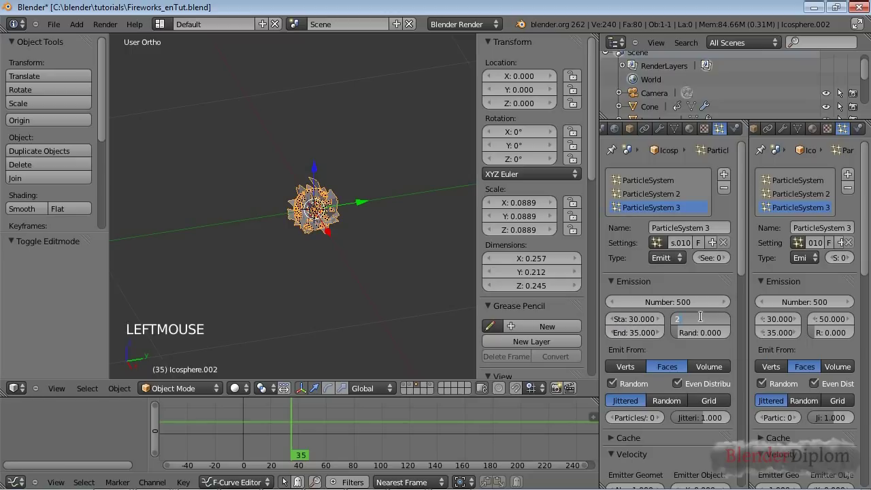
text(5)
key(Return)
Set the third particle system's normal emission velocity to 4
scroll(702, 317, down, 3)
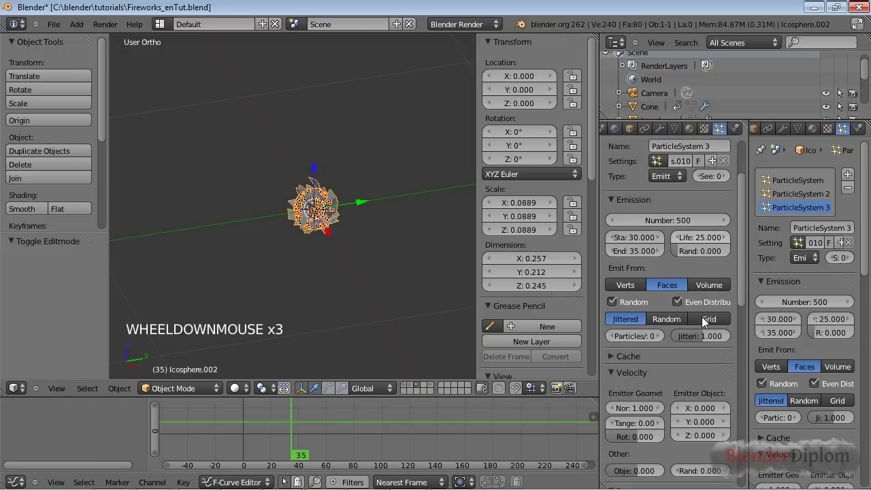
scroll(701, 316, down, 3)
click(624, 327)
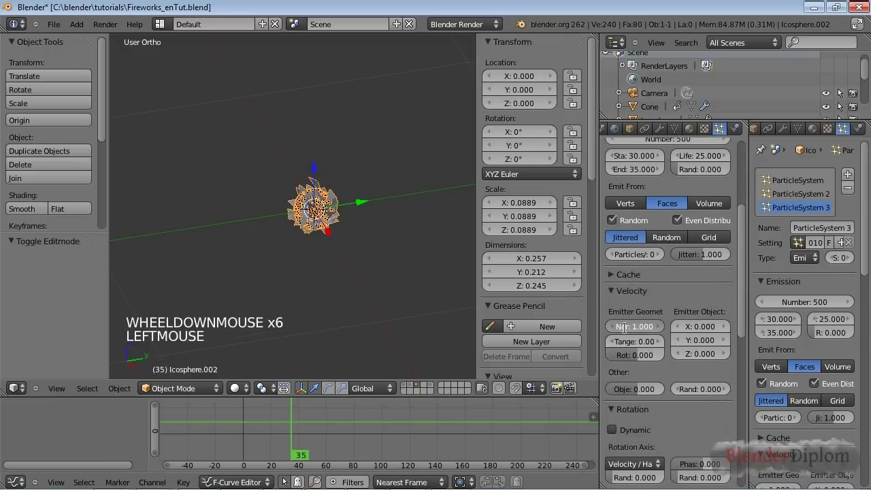
text(4)
key(Return)
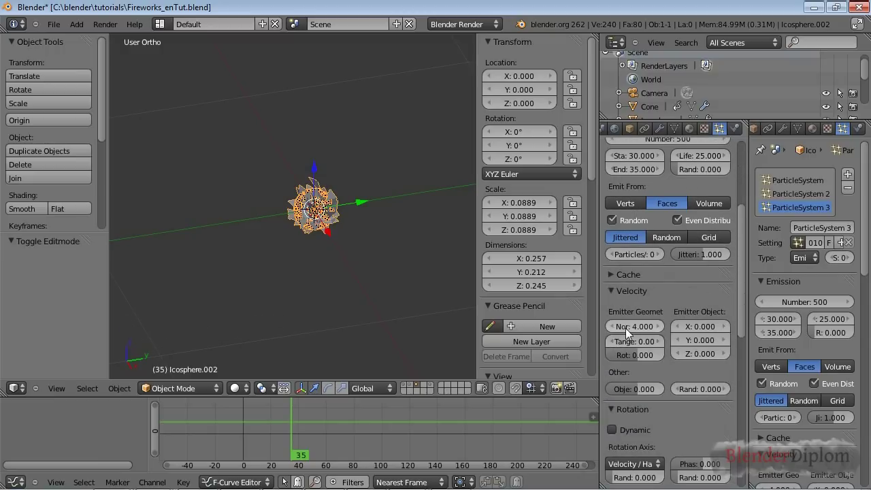
Set the third particle system's damping force to 0.1 in its Newtonian physics
scroll(625, 328, down, 7)
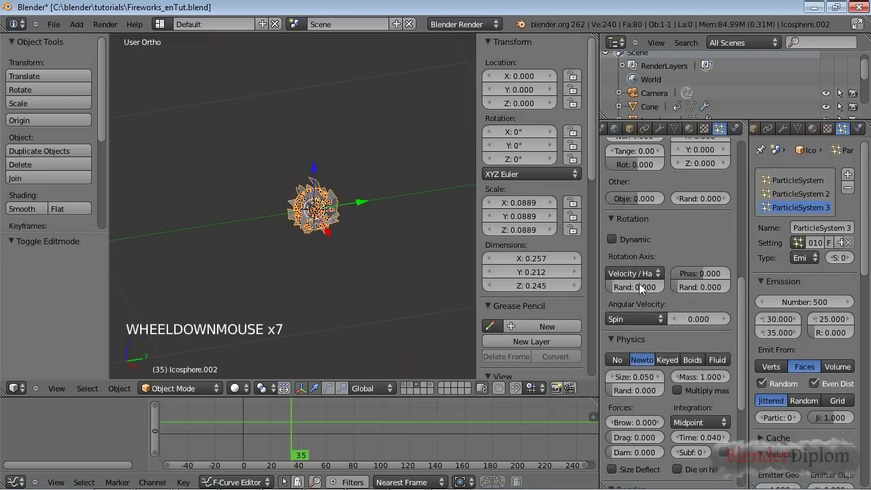
scroll(643, 187, up, 1)
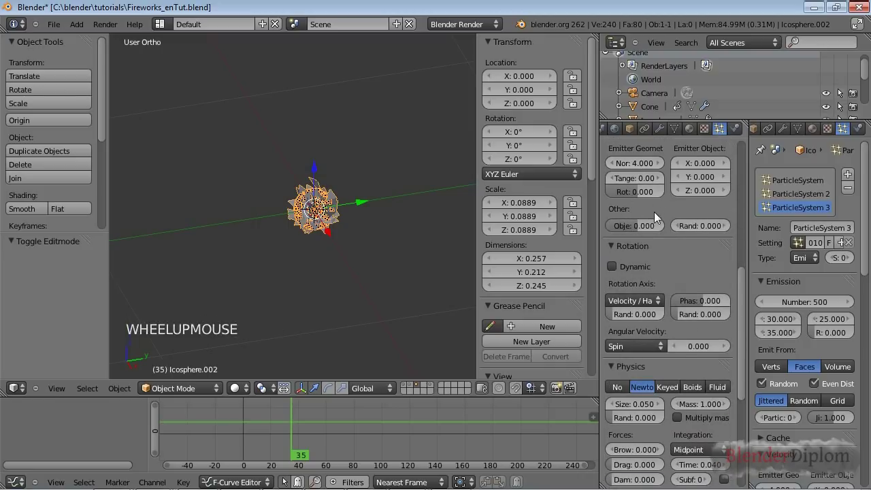
scroll(628, 304, down, 3)
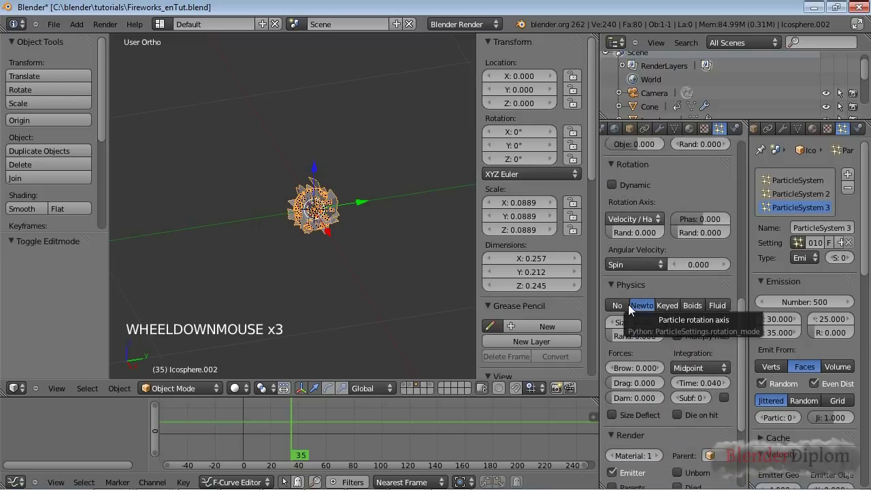
click(629, 402)
drag(629, 402, 632, 400)
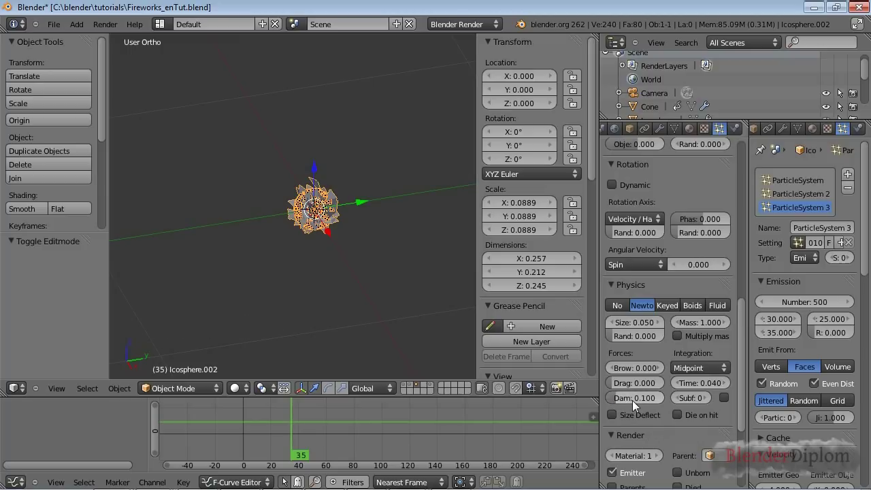
scroll(632, 400, up, 5)
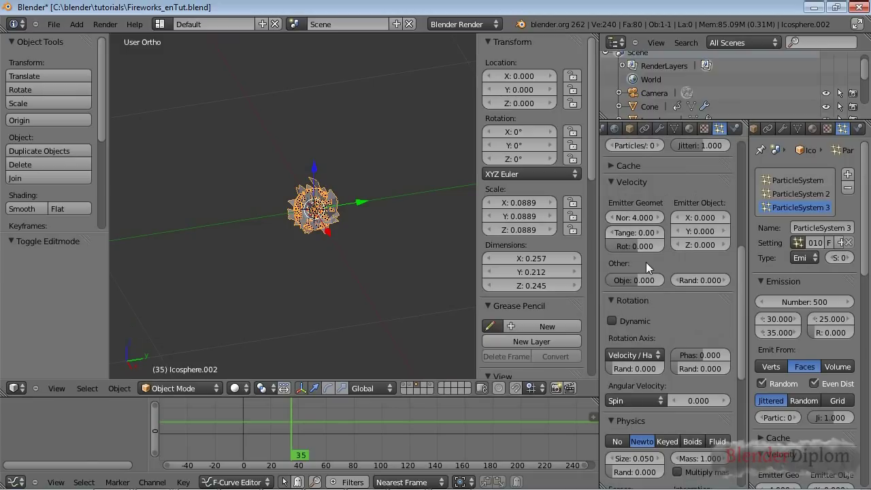
scroll(653, 290, down, 2)
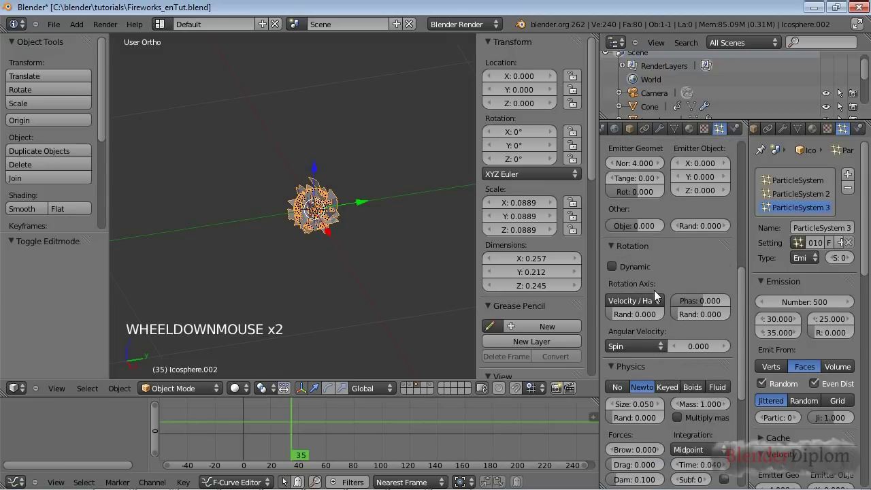
scroll(653, 290, down, 2)
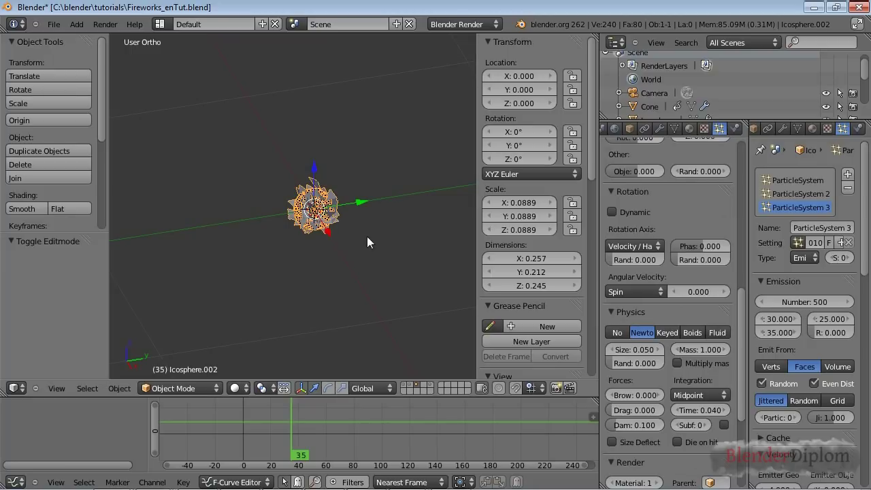
scroll(369, 243, up, 3)
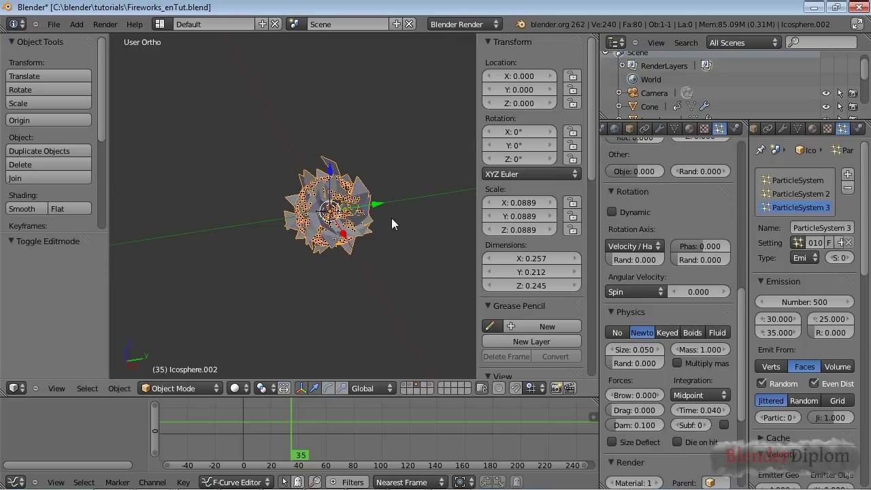
Set the third particle system's tangent rotation to 1 in its emitter geometry velocity
scroll(392, 223, up, 3)
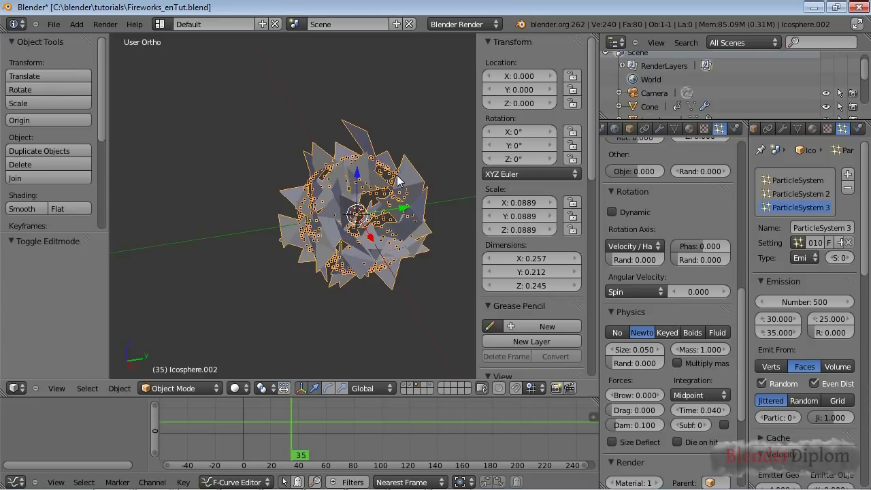
scroll(398, 180, up, 3)
shift+middle_drag(398, 204, 379, 241)
scroll(379, 241, down, 2)
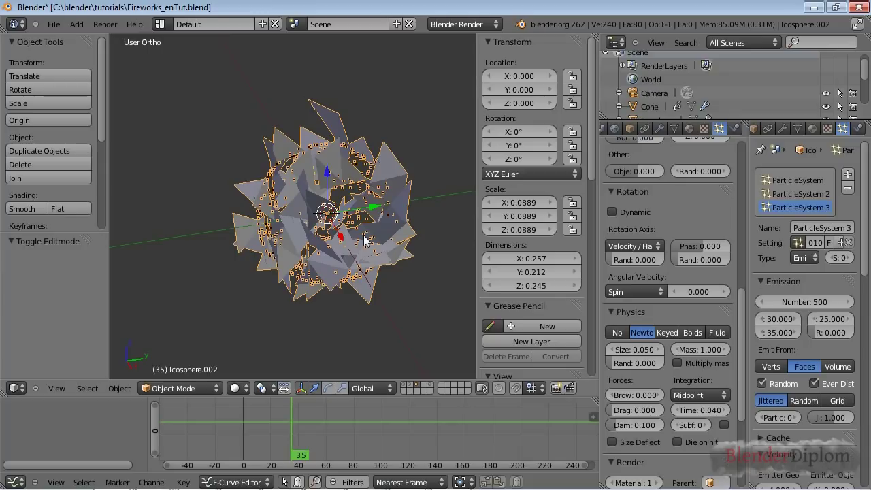
scroll(680, 336, down, 2)
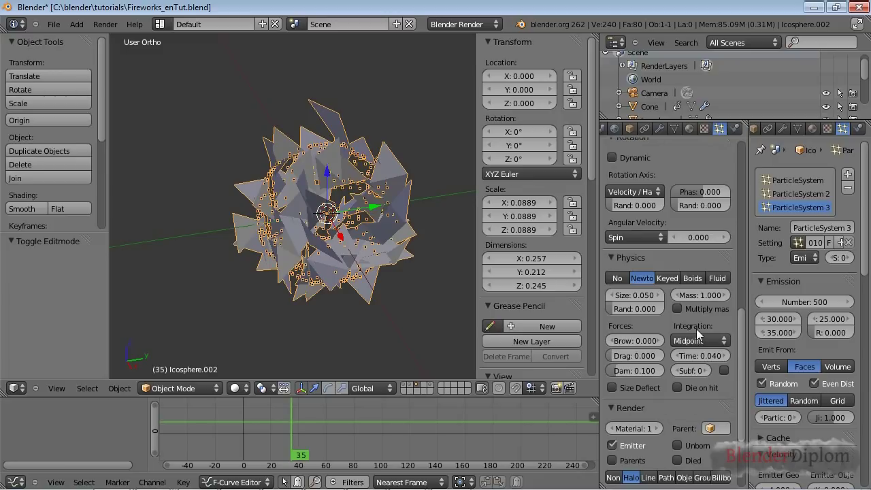
scroll(696, 328, up, 3)
scroll(696, 328, up, 3)
drag(638, 242, 743, 241)
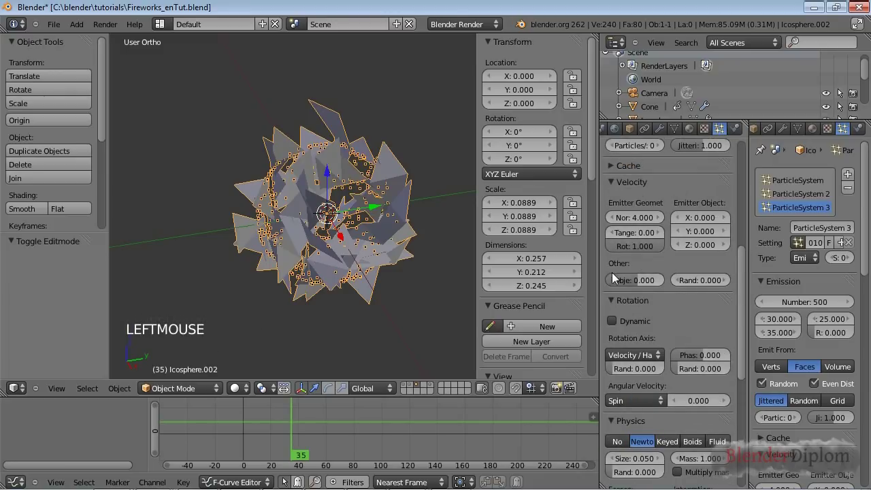
Set the third particle system's object velocity factor to -1 and its random velocity to 1
drag(637, 278, 580, 279)
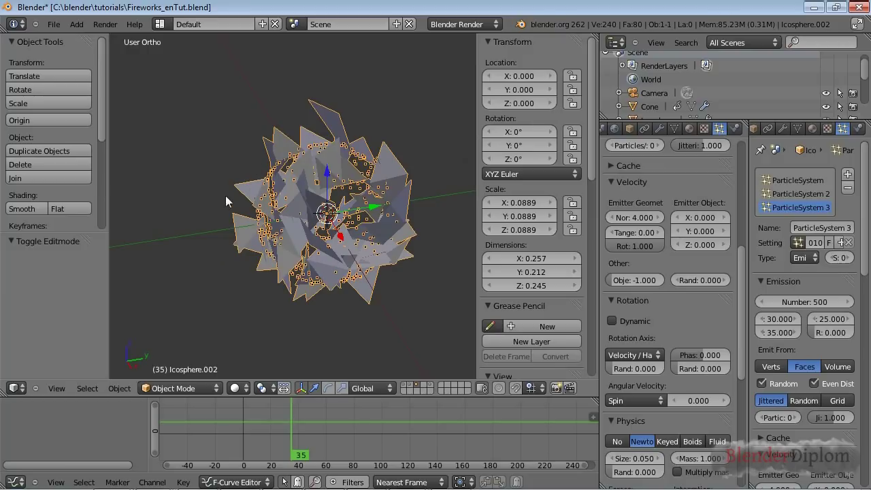
drag(691, 276, 727, 276)
click(688, 277)
click(699, 273)
text(1)
key(Return)
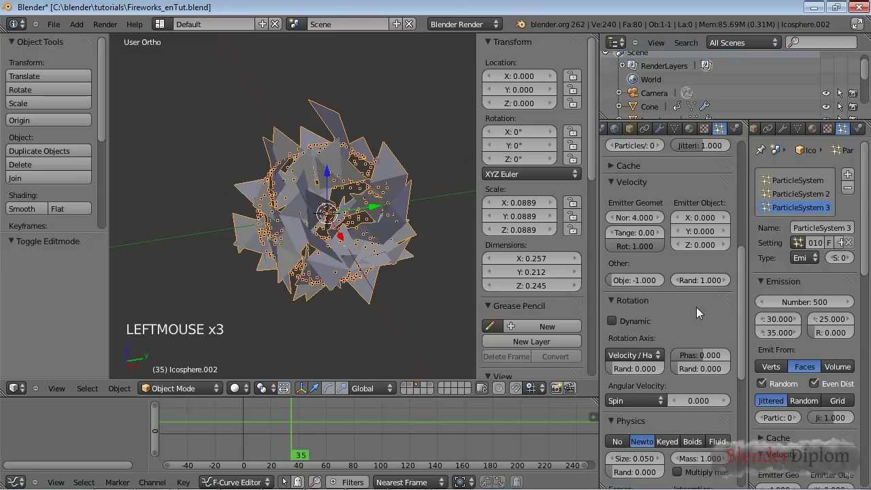
Play the animation from the first frame and stop at frame 43 to inspect the emitted particles
key(shift+Left)
key(alt+a)
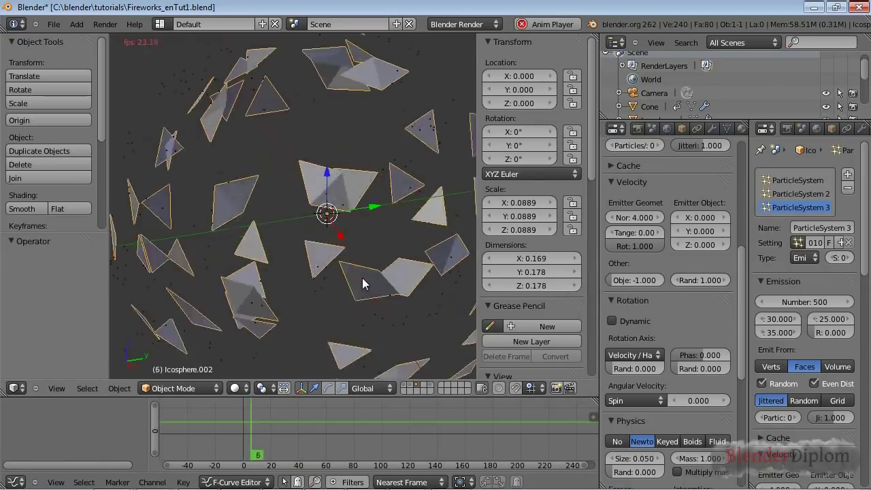
key(alt+a)
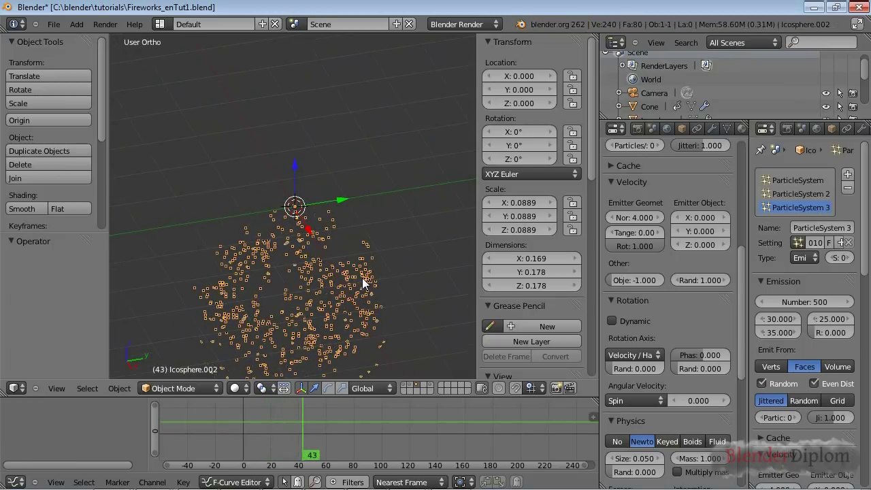
shift+middle_drag(362, 278, 359, 189)
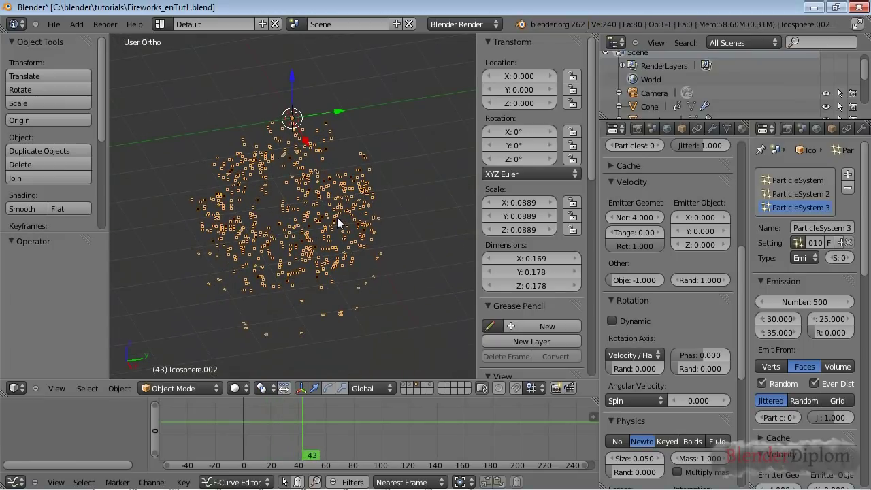
Set the third particle system's halo trail count to 76 and its trail length to 0.464
scroll(691, 347, down, 10)
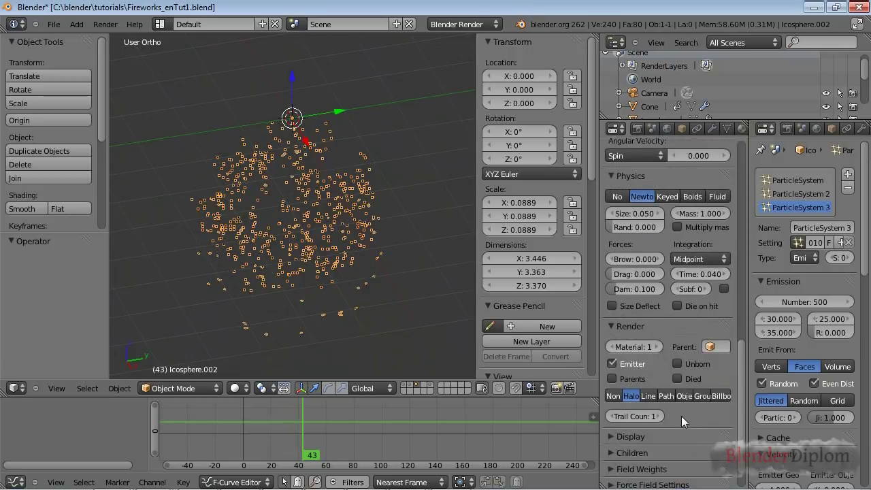
drag(656, 380, 691, 380)
scroll(361, 282, up, 3)
middle_drag(361, 281, 364, 239)
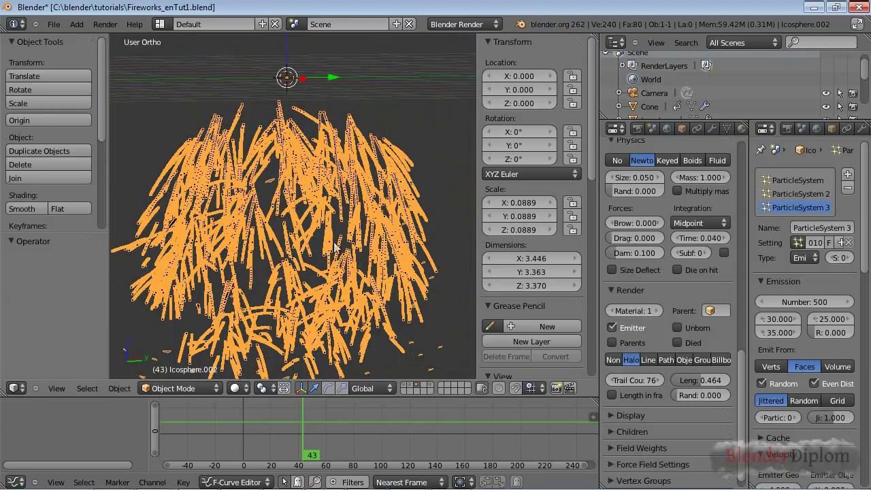
Set the third particle system's emitter object Z velocity to 0.2
scroll(664, 281, up, 8)
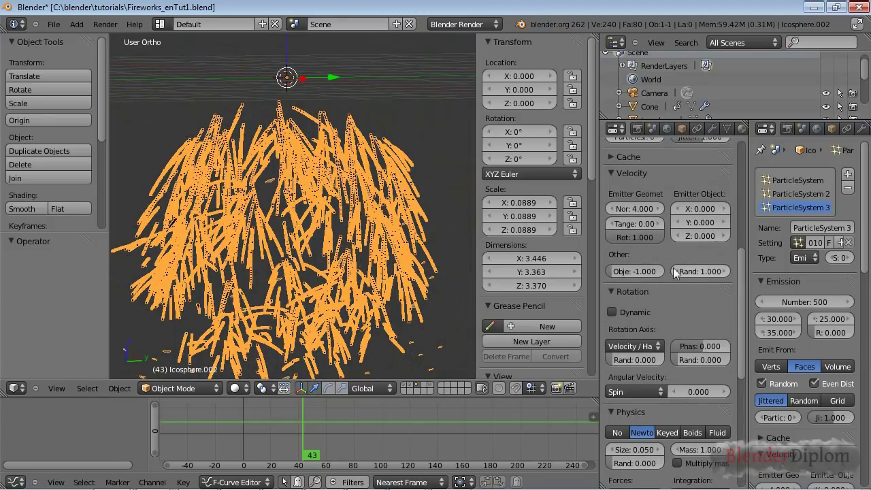
click(691, 236)
text(-0.01)
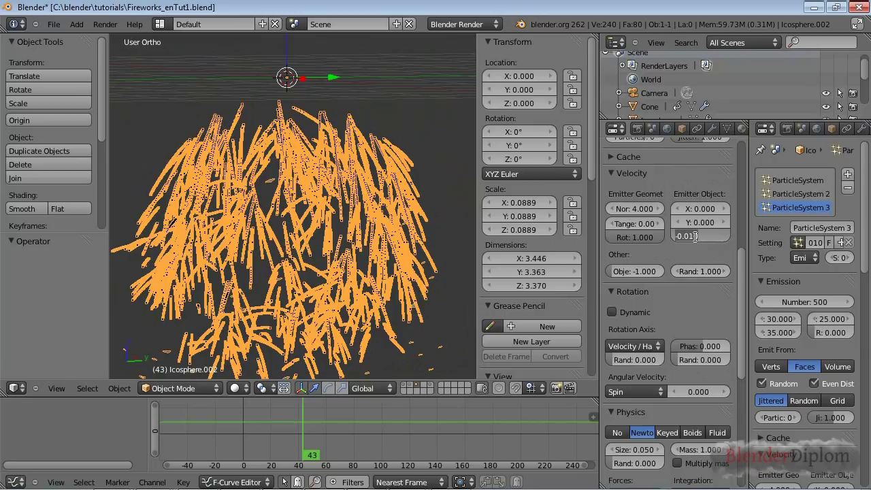
key(BackSpace)
key(BackSpace)
key(BackSpace)
key(BackSpace)
key(BackSpace)
text(0.2)
key(Return)
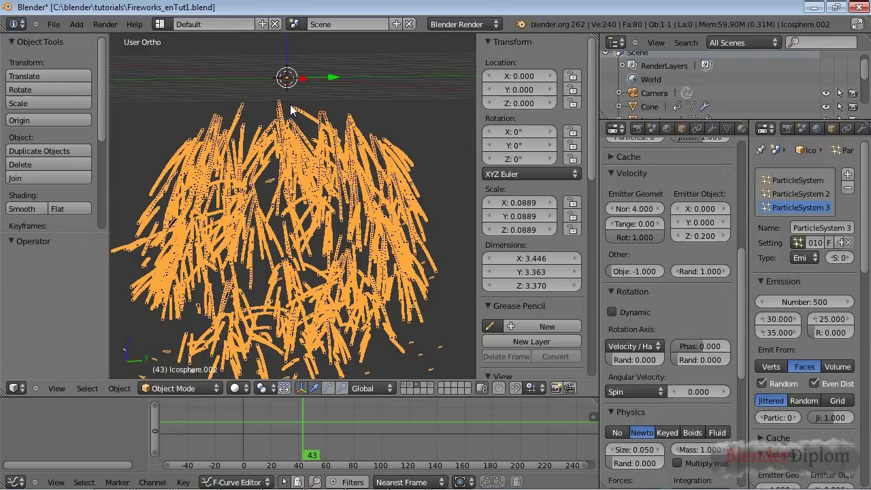
Switch the transform orientation to Local and back to Global
shift+middle_drag(323, 158, 327, 268)
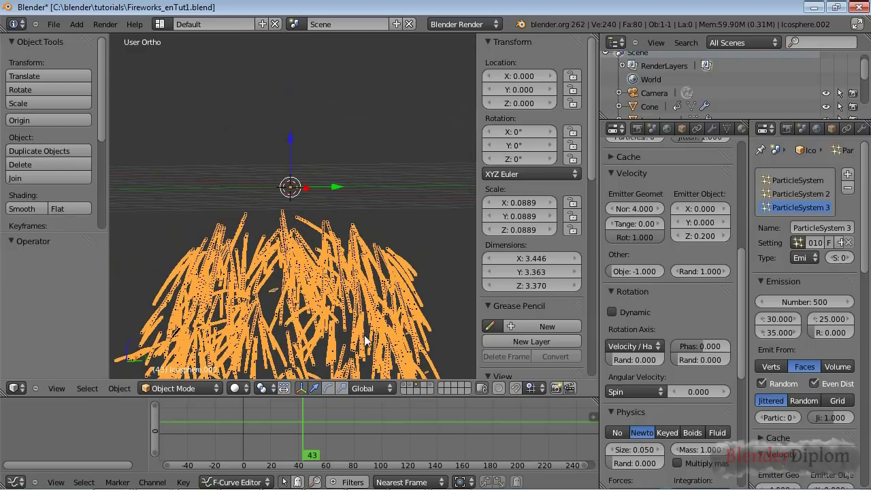
click(377, 392)
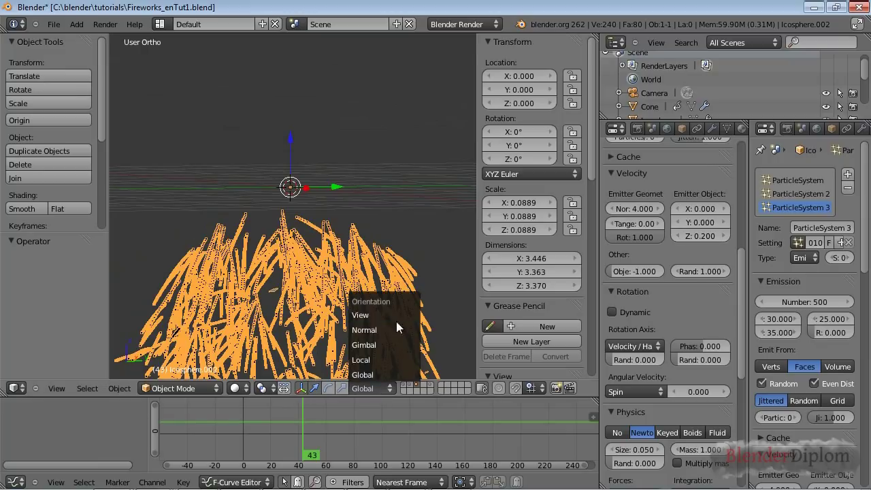
click(393, 357)
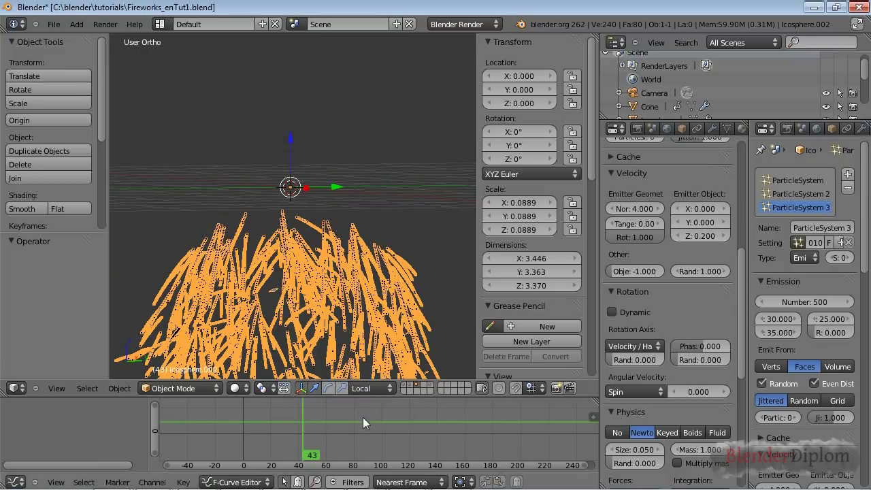
click(373, 388)
click(366, 375)
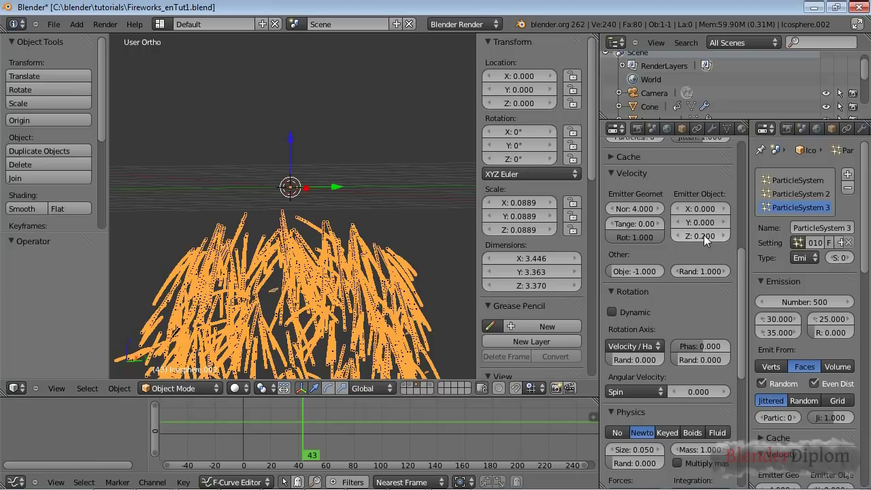
Play the animation again from frame 1, stop at frame 44, and examine the particle trails from another angle
key(shift+Left)
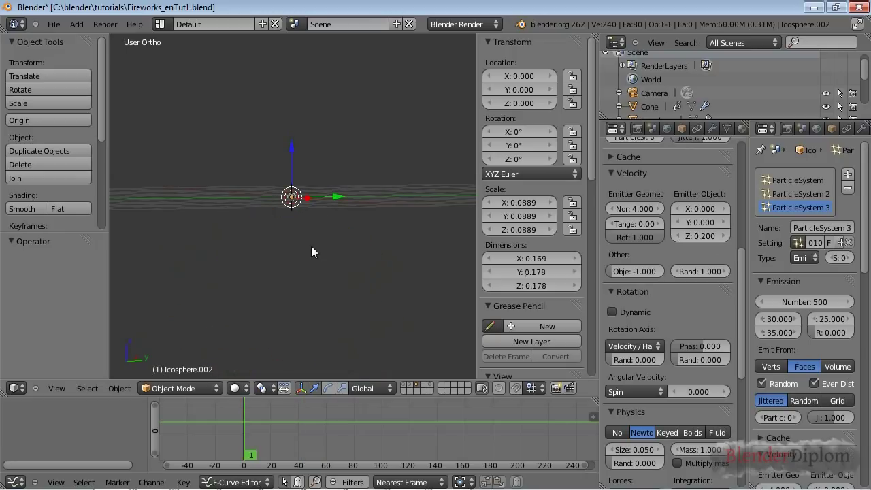
key(alt+a)
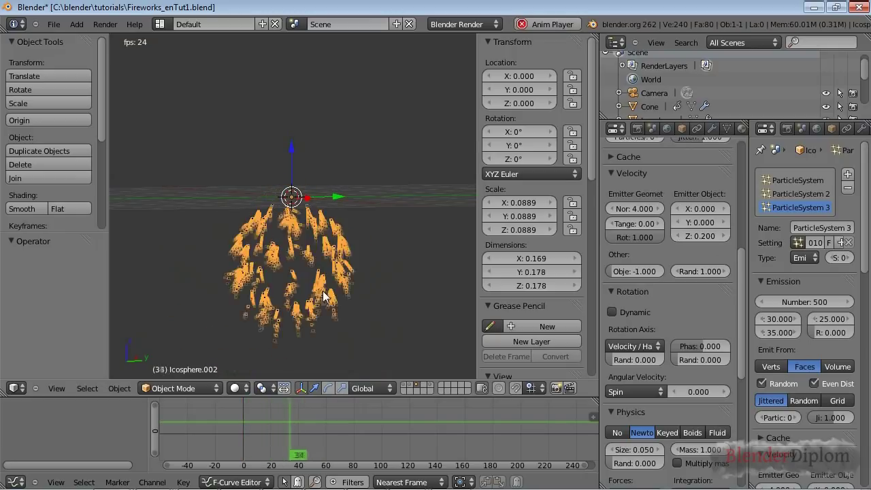
key(alt+a)
middle_drag(324, 296, 423, 286)
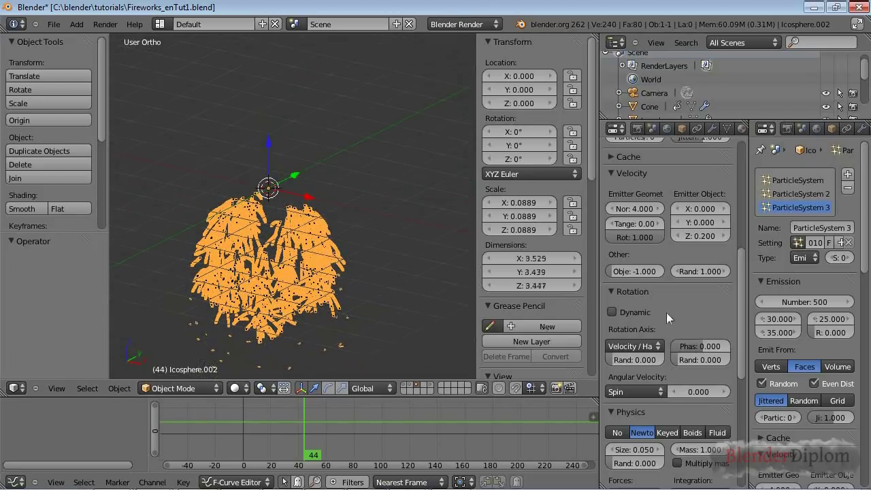
Look at the second particle system, review the object's modifier stack, and play the animation on to frame 46
click(801, 194)
click(713, 129)
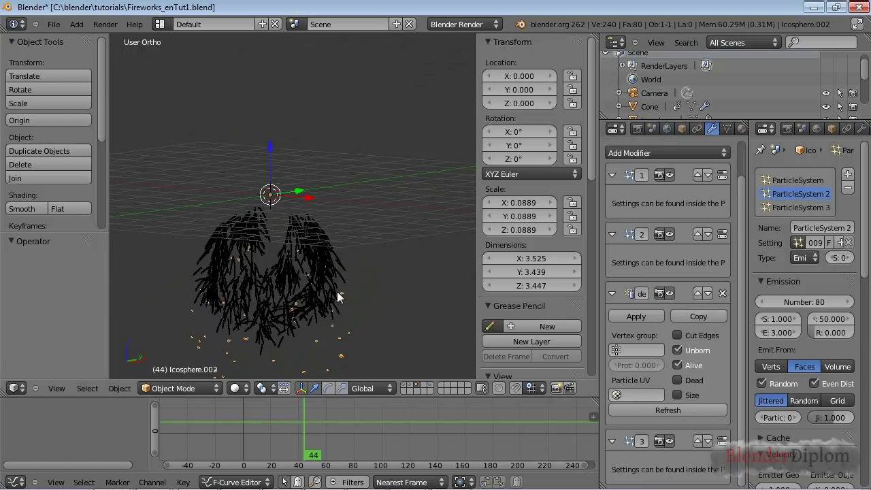
key(Left)
key(Right)
key(alt+a)
key(alt+a)
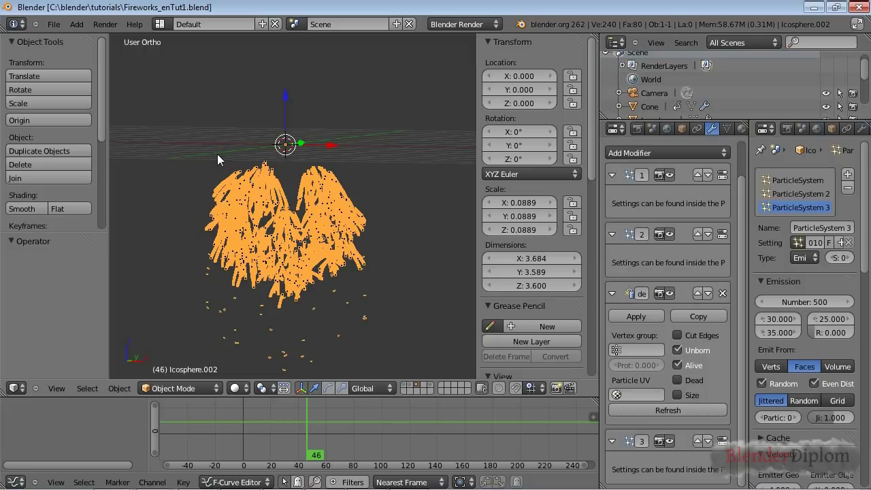
Show layer 1, return to frame 1, and select the icosphere with two particle systems
key(1)
key(shift+Left)
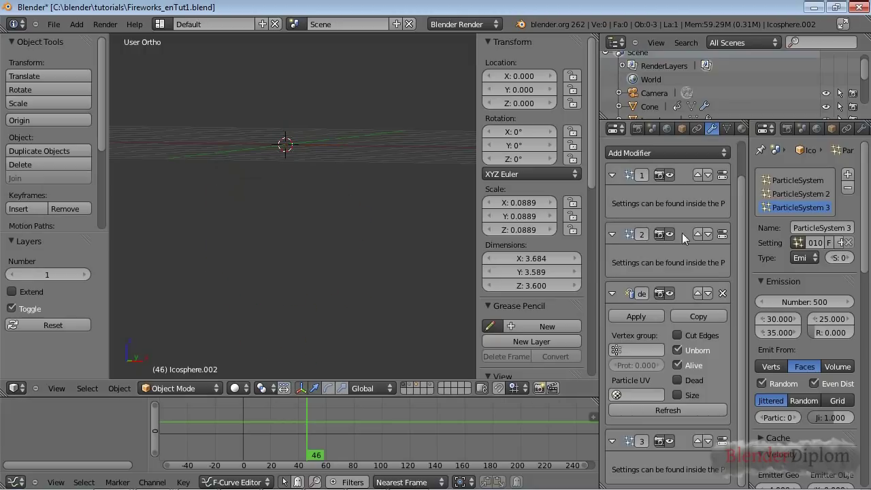
right_click(289, 139)
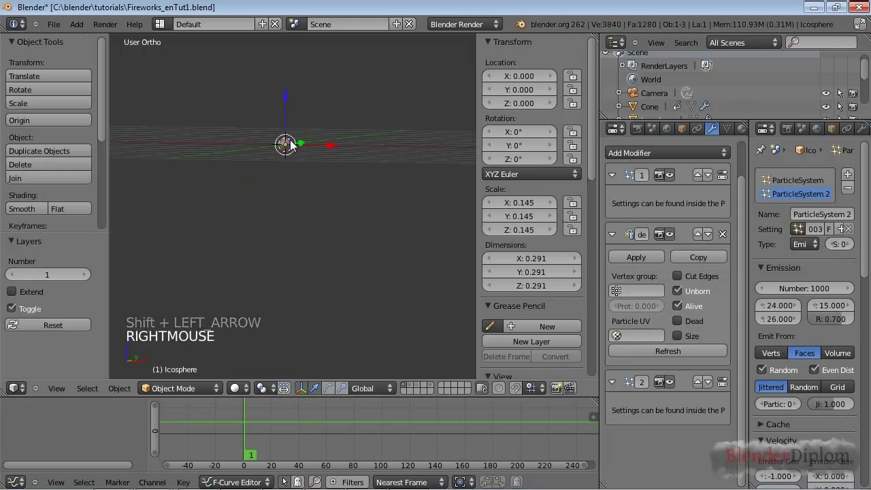
middle_drag(305, 119, 323, 186)
scroll(318, 205, up, 5)
scroll(322, 202, up, 1)
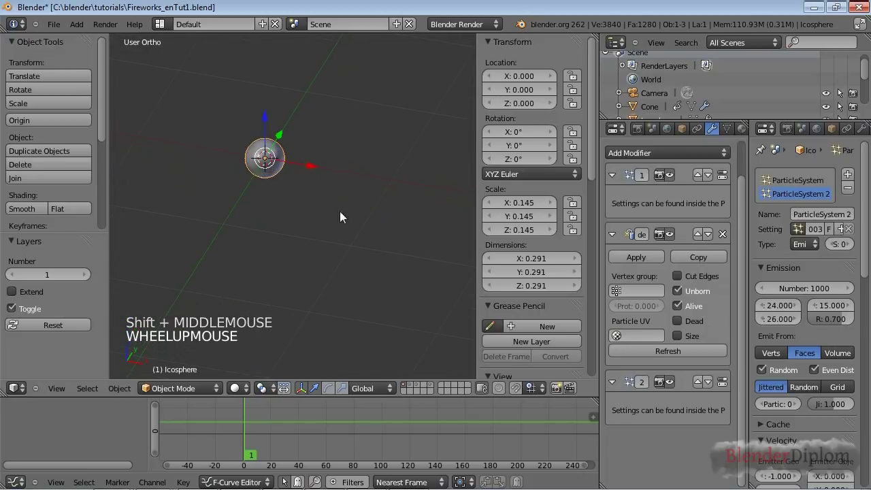
Add two material slots to the icosphere and create a new Halo material in the first slot
middle_drag(735, 130, 616, 139)
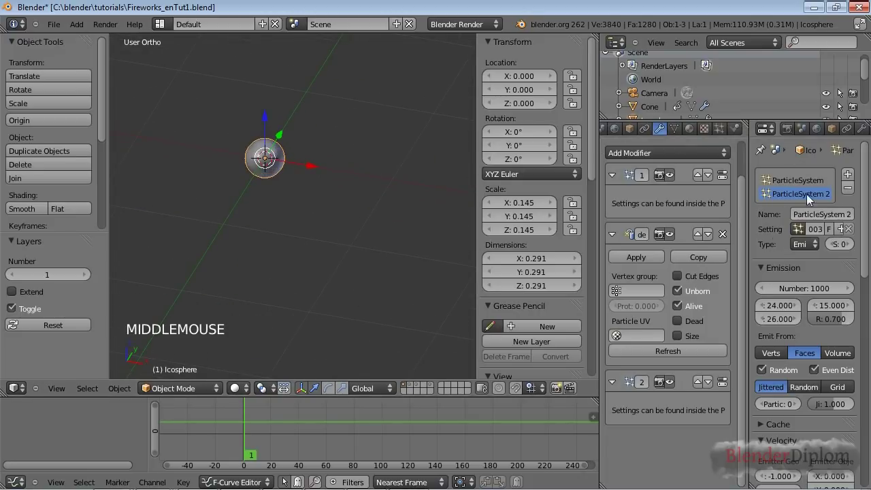
click(690, 128)
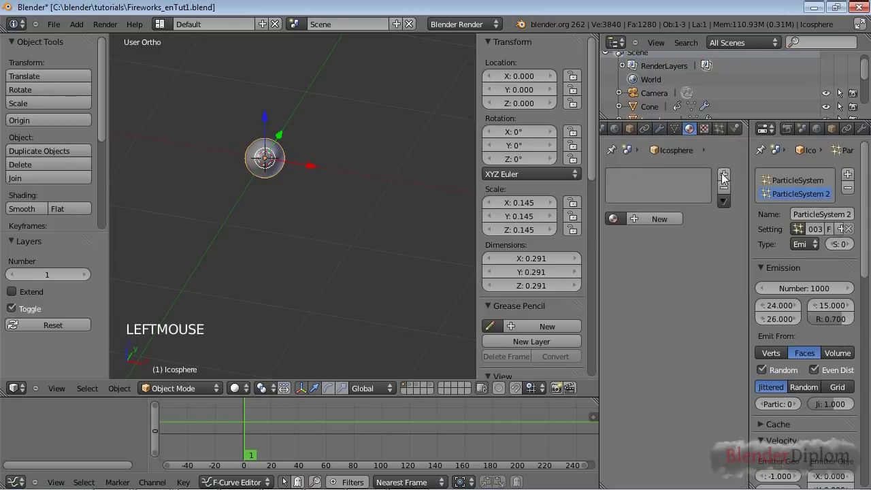
click(724, 175)
click(725, 174)
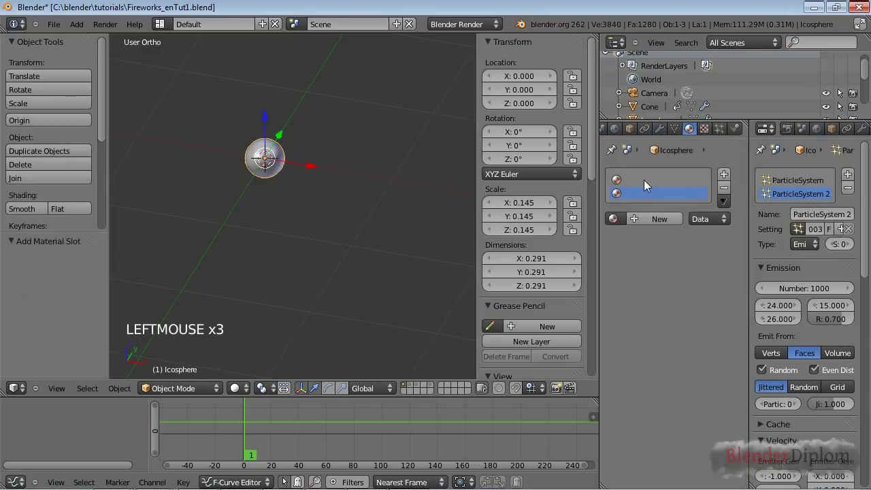
click(659, 219)
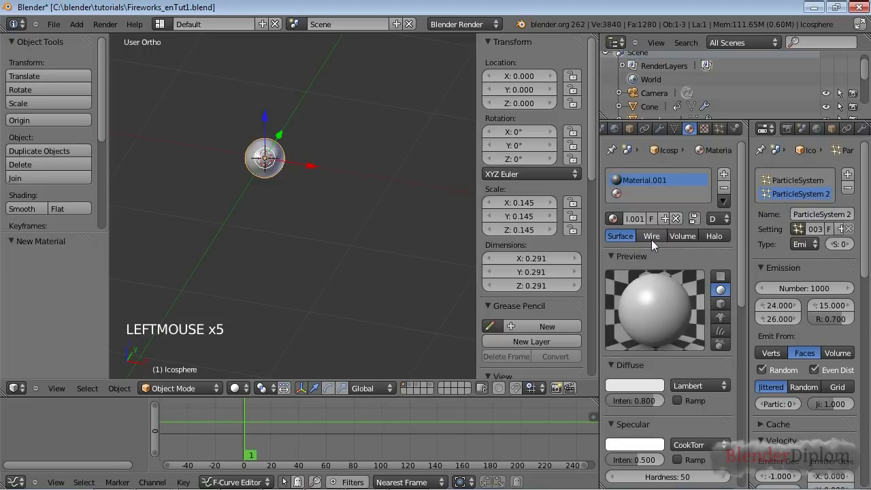
click(714, 236)
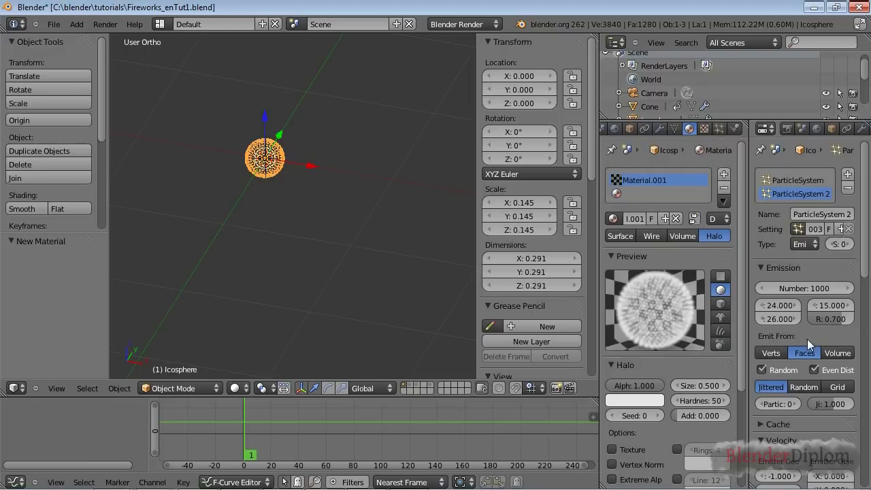
Turn off emitter rendering for the icosphere's first particle system
click(817, 191)
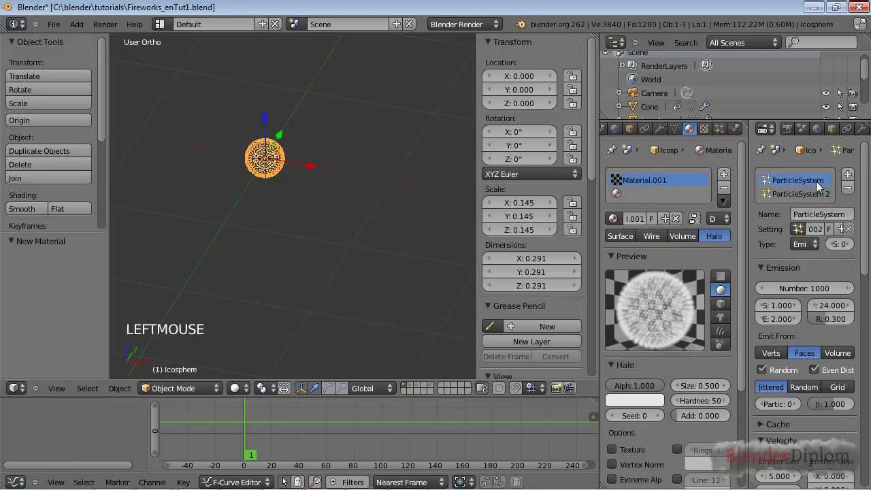
scroll(809, 238, down, 20)
click(760, 313)
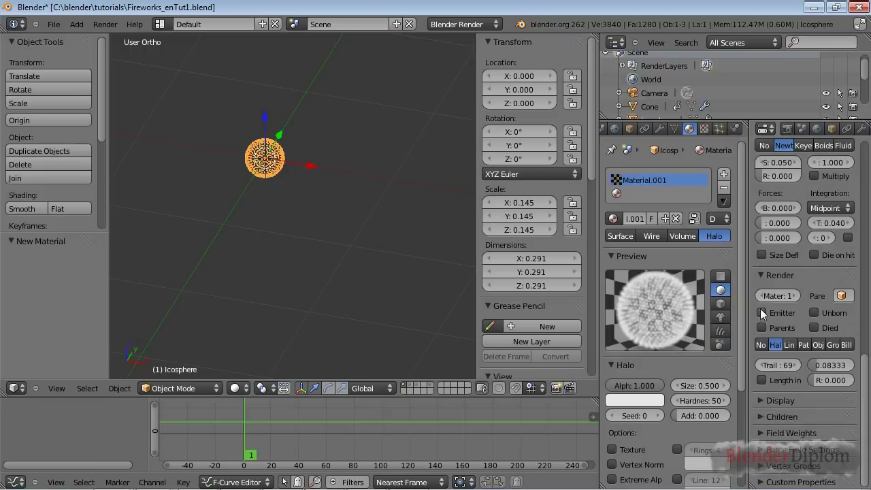
Turn off emitter rendering for the icosphere's second particle system and assign it material 2
scroll(790, 286, up, 20)
click(811, 194)
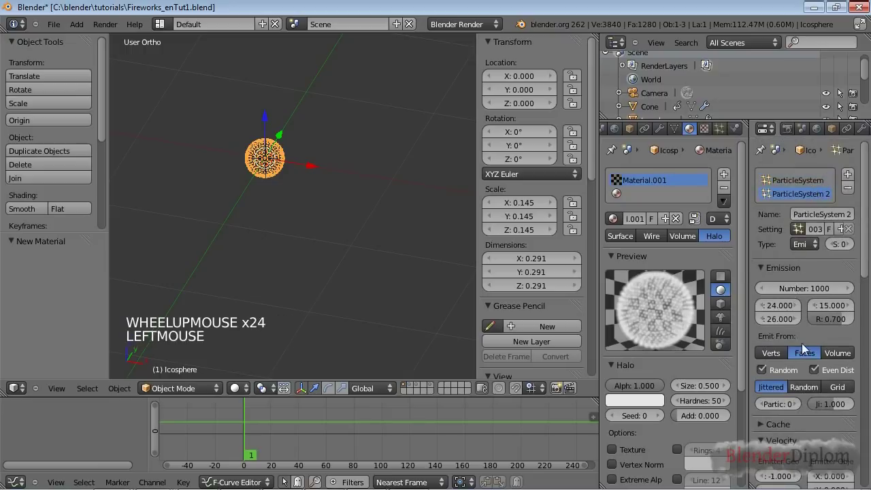
scroll(800, 345, down, 20)
click(780, 328)
click(794, 310)
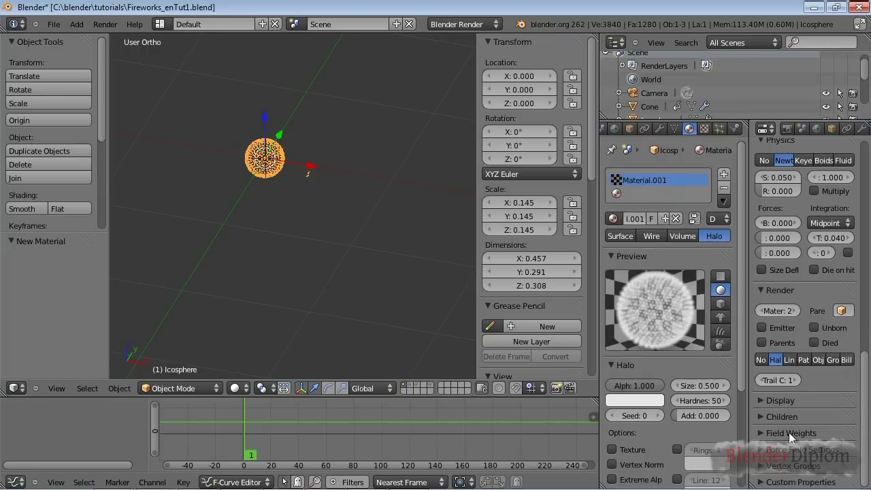
Select the icosphere's first particle system and add a new Blend texture to its first halo material
scroll(790, 393, up, 20)
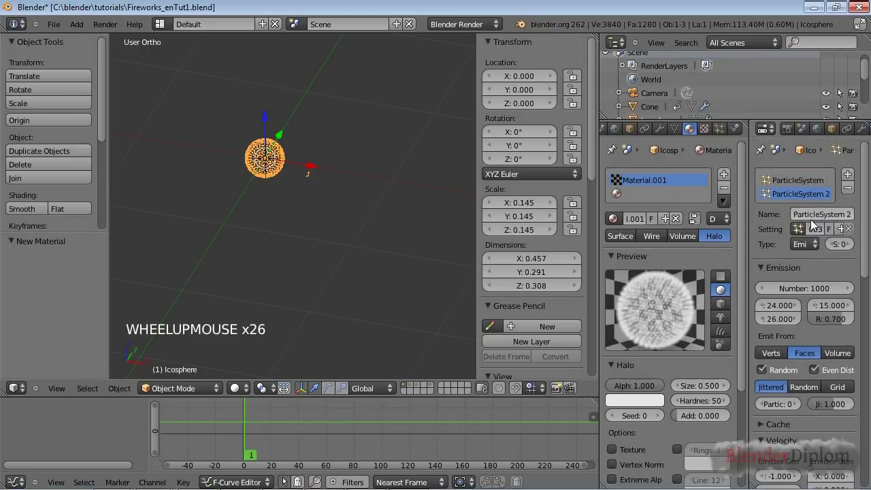
click(819, 164)
click(816, 180)
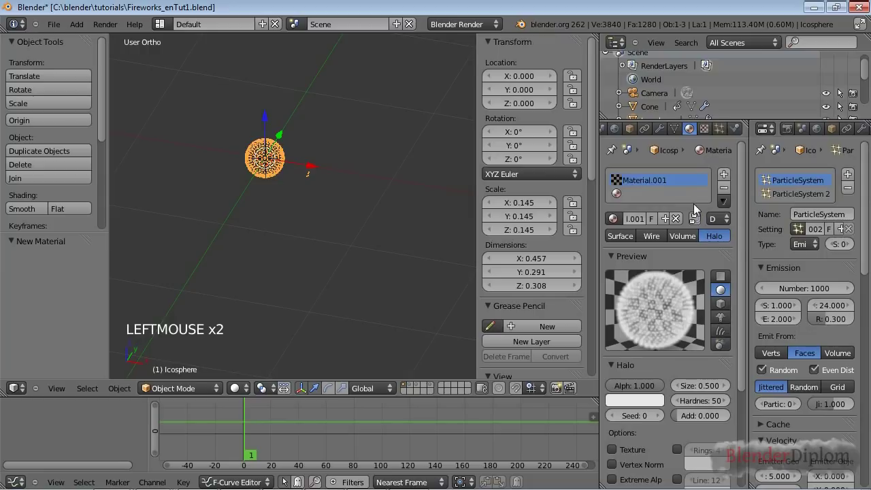
middle_drag(820, 129, 787, 129)
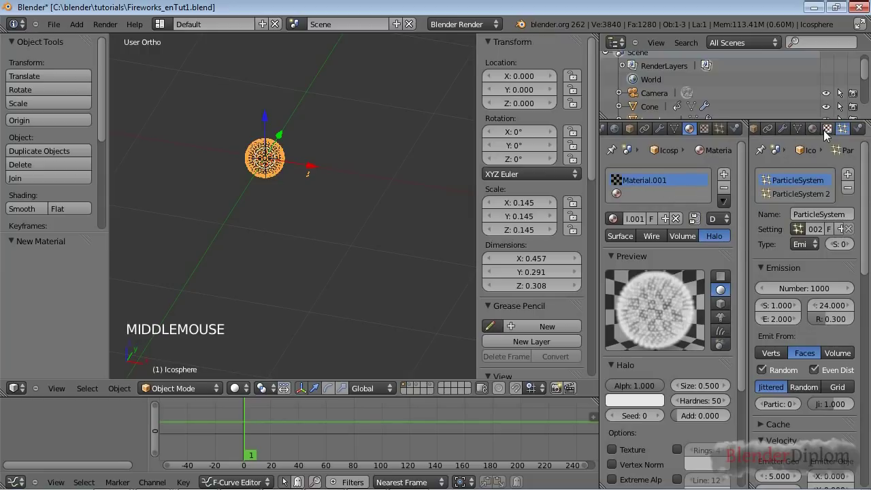
click(826, 128)
click(761, 175)
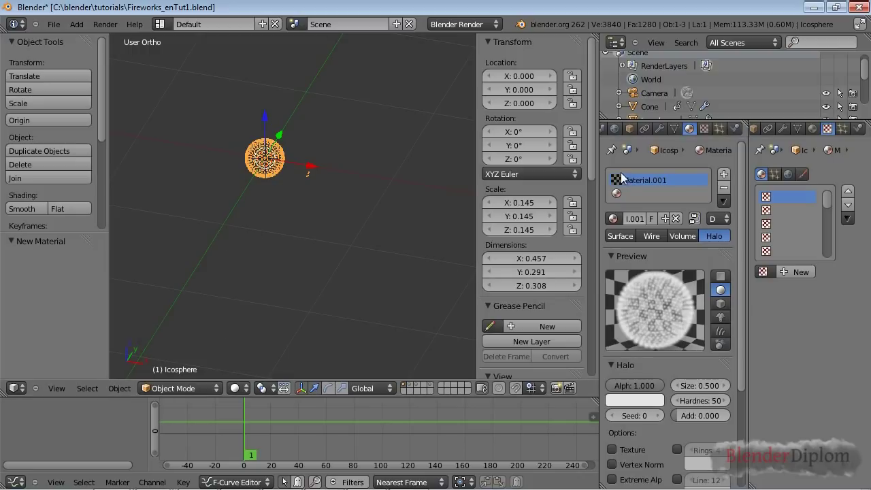
click(799, 272)
click(763, 276)
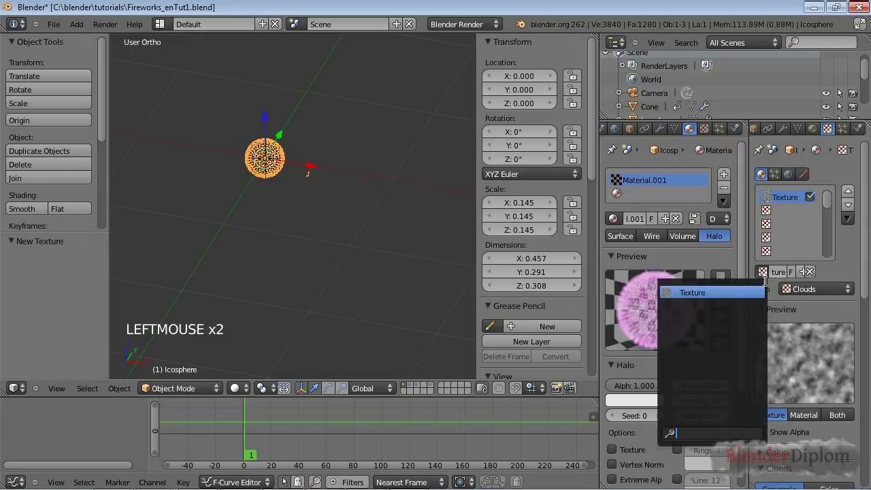
click(806, 287)
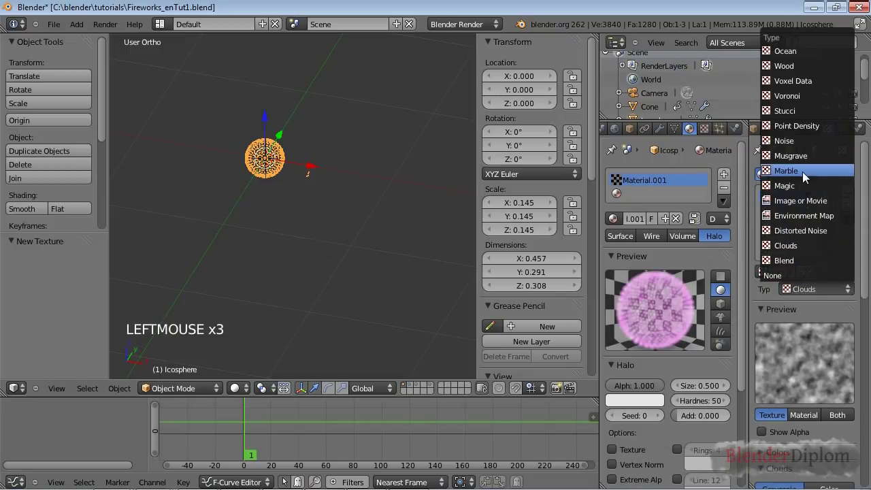
click(795, 260)
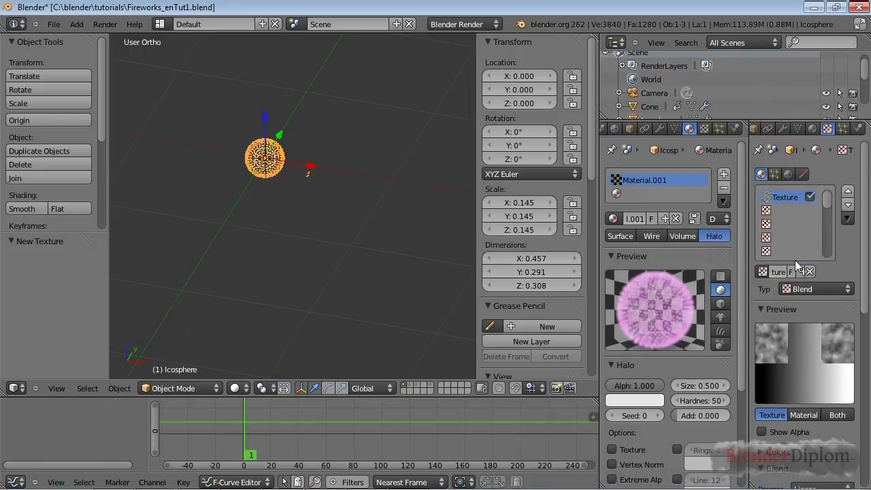
Enable the color ramp for the Blend texture
scroll(824, 368, down, 9)
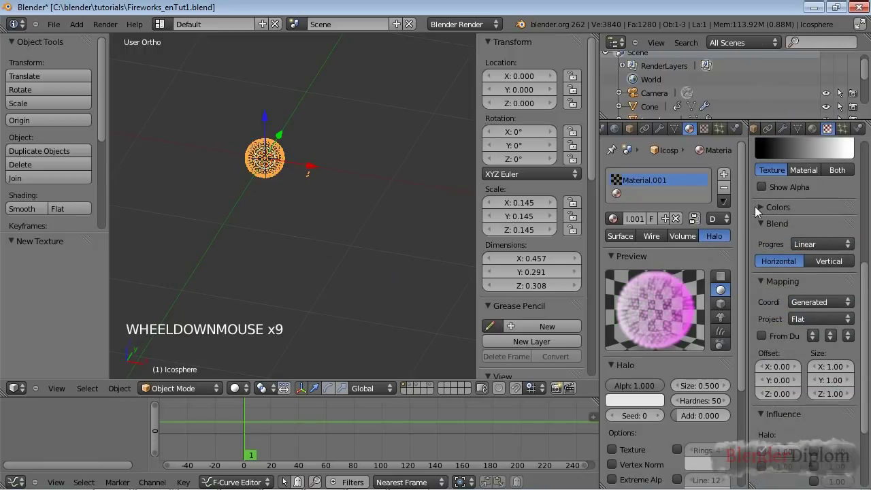
click(755, 207)
click(763, 227)
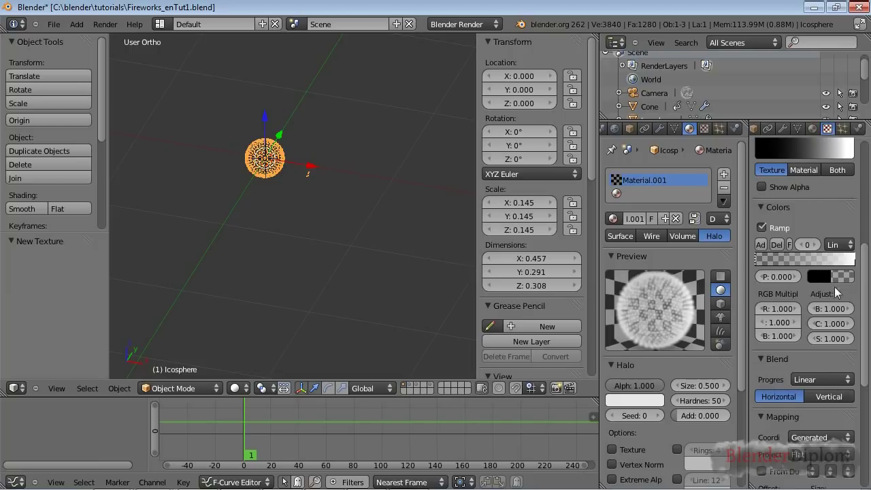
Set the Blend texture's mapping coordinates to Strand / Particle and its gradient direction to Vertical
scroll(827, 360, down, 2)
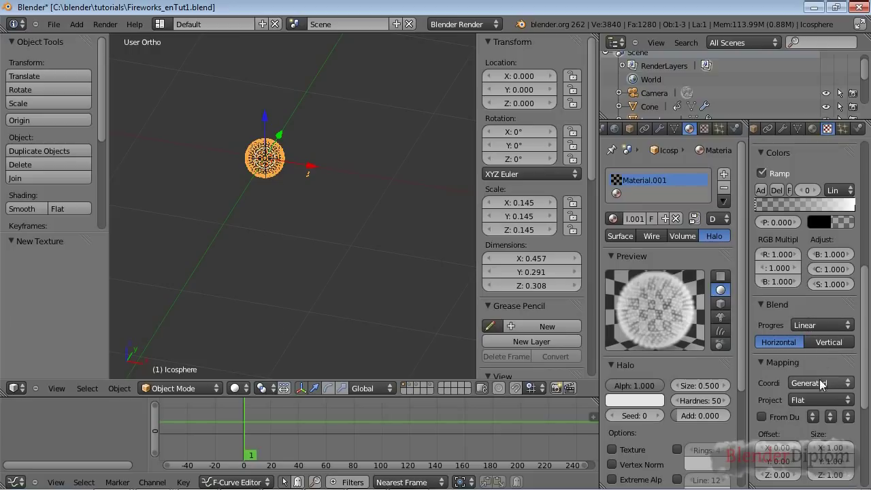
click(823, 384)
click(783, 308)
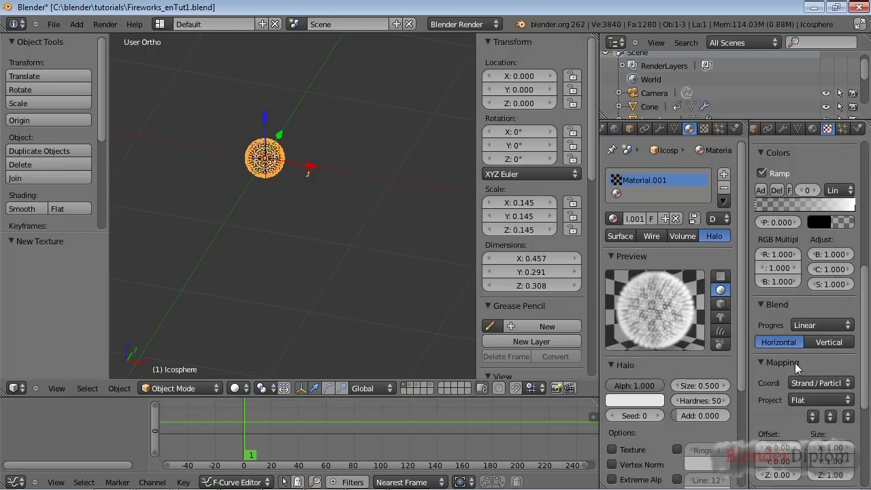
click(835, 343)
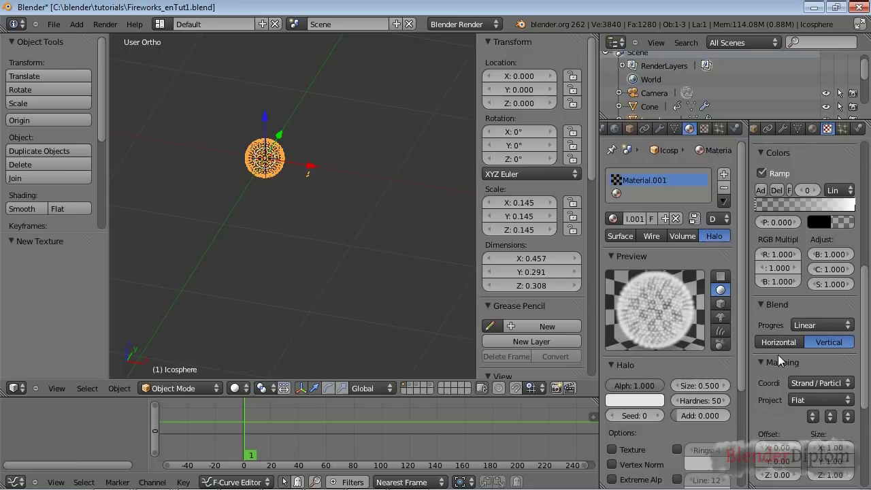
Move the white ramp stop to position 0.544 and add a third stop at position 1.000
scroll(782, 327, up, 2)
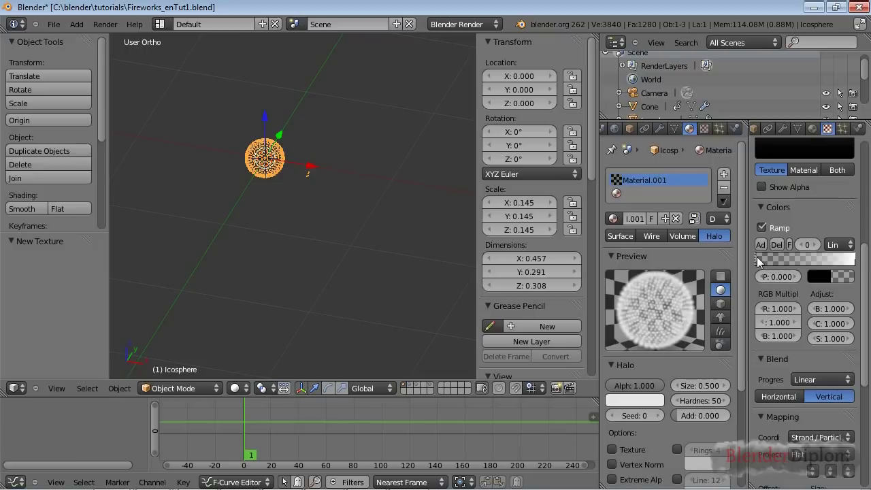
drag(855, 264, 809, 272)
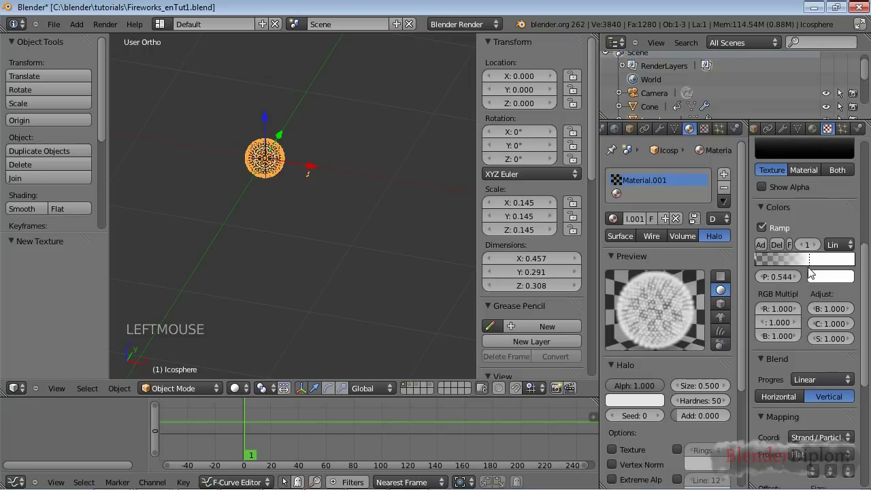
click(760, 243)
click(854, 260)
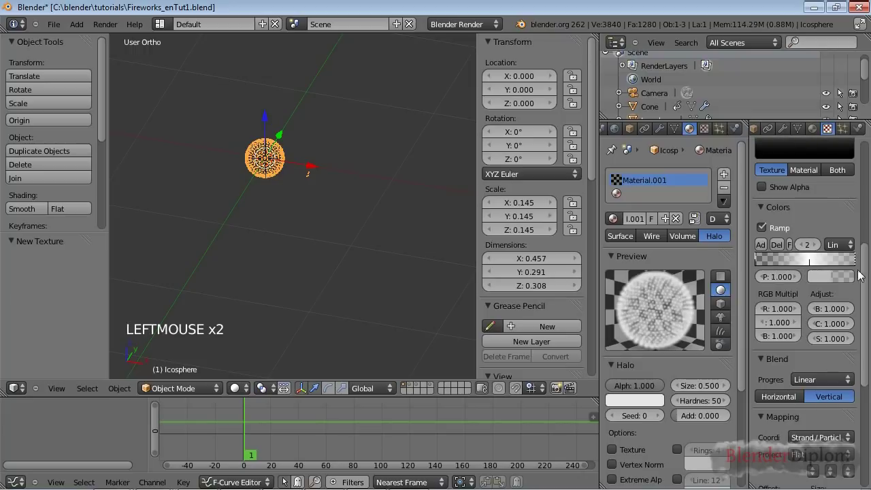
Color the ramp's end stop a dim orange of about R 0.411, G 0.228, B 0.087
click(820, 278)
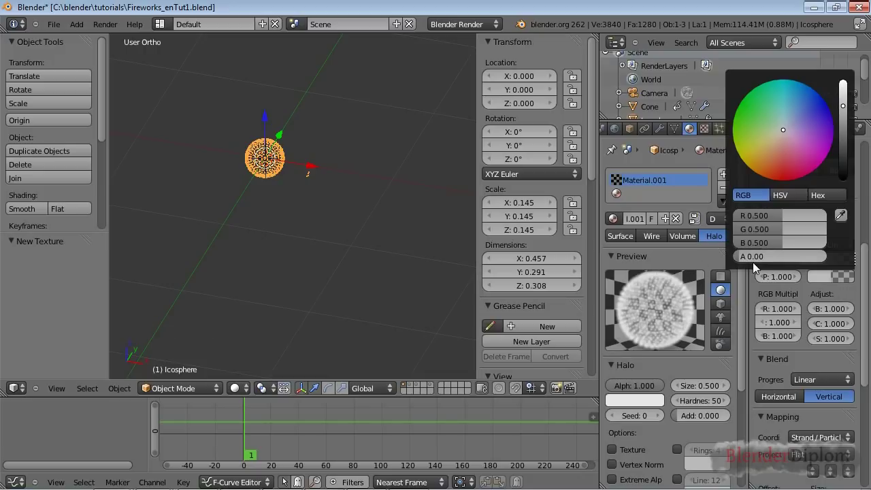
drag(773, 162, 766, 166)
drag(853, 109, 848, 116)
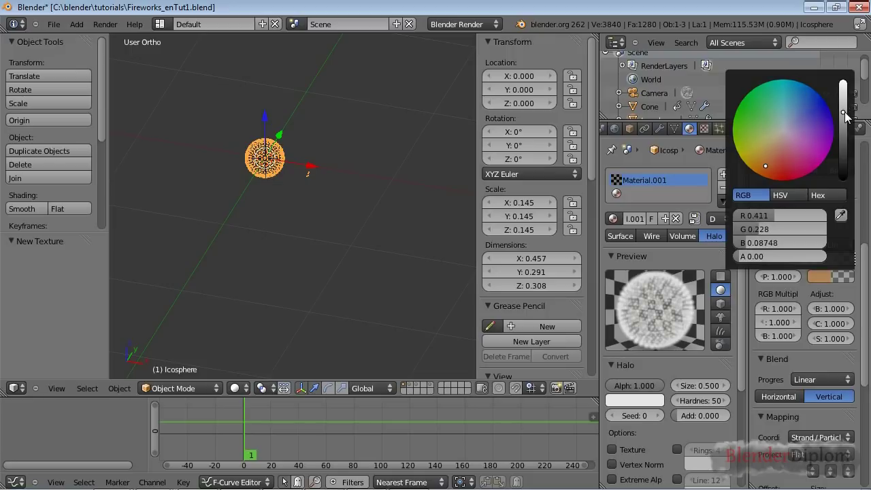
Color the ramp's first stop a reddish orange of about R 0.458, G 0.114, B 0.049
click(845, 285)
click(844, 281)
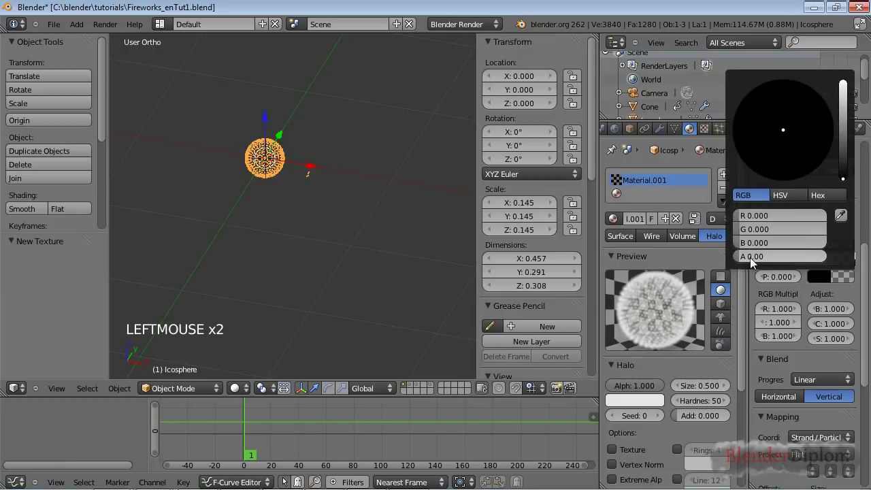
drag(843, 159, 844, 155)
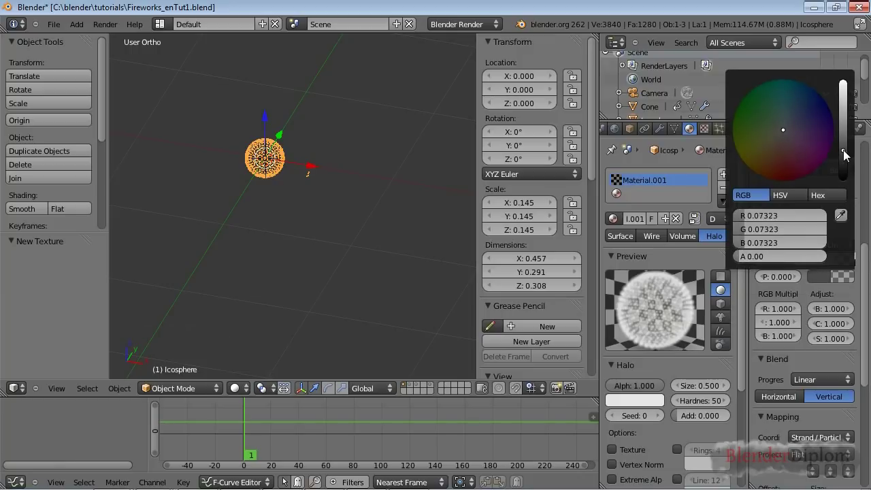
drag(757, 158, 767, 159)
drag(843, 149, 845, 113)
drag(770, 165, 775, 175)
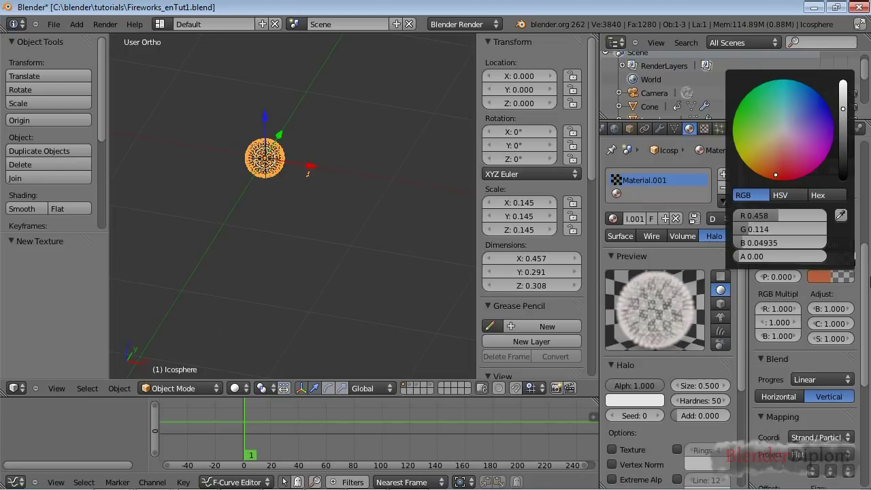
Shift the end stop to reddish orange, about R 0.411, G 0.132, B 0.064, and color the middle stop a light yellow-orange
click(819, 277)
click(775, 175)
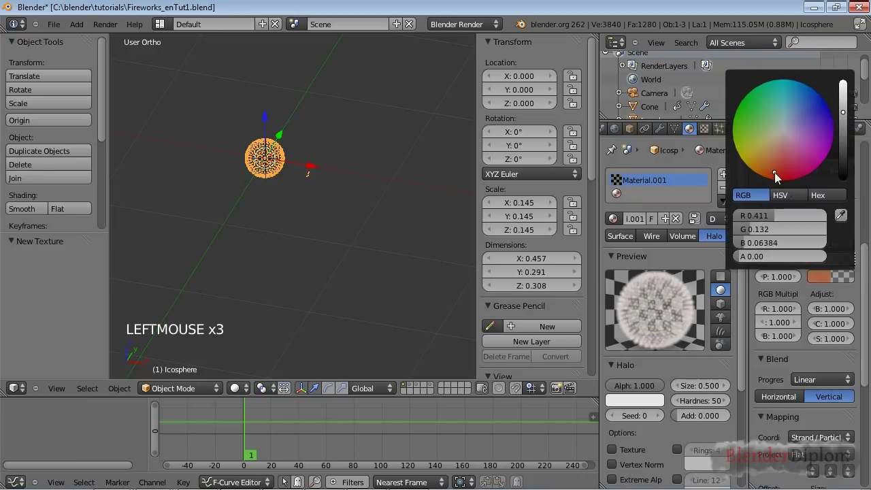
click(794, 243)
click(818, 276)
drag(774, 158, 759, 165)
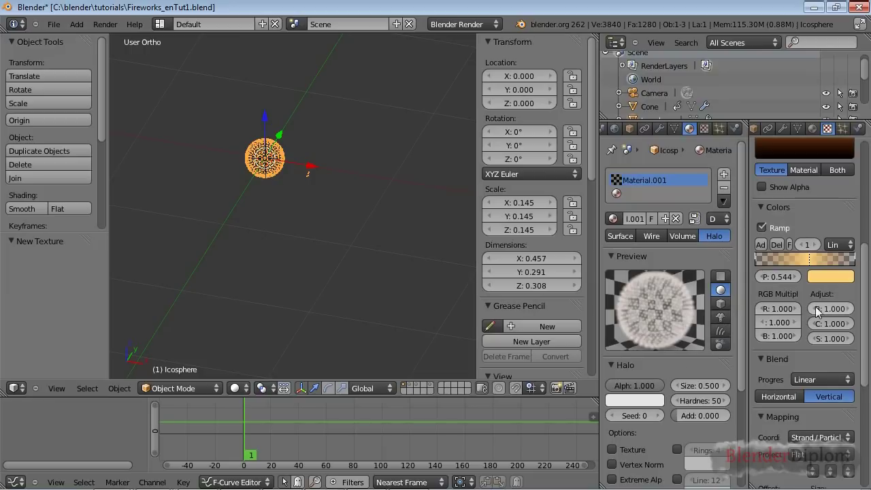
Set the halo material's base color to black and its alpha to 0.000
scroll(827, 360, down, 16)
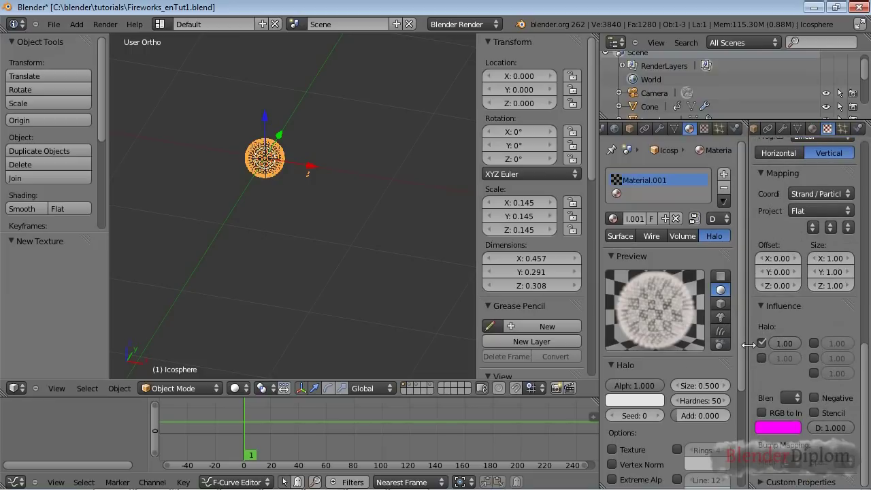
drag(750, 344, 670, 344)
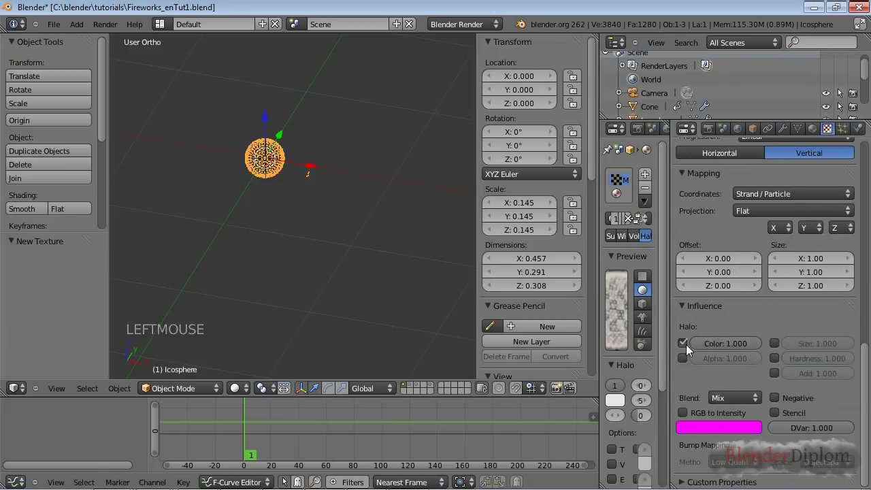
drag(668, 345, 767, 347)
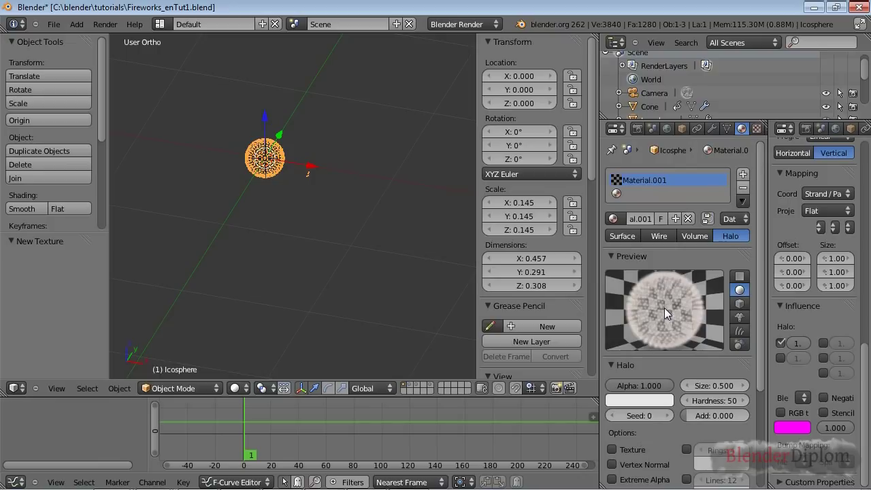
scroll(826, 363, up, 14)
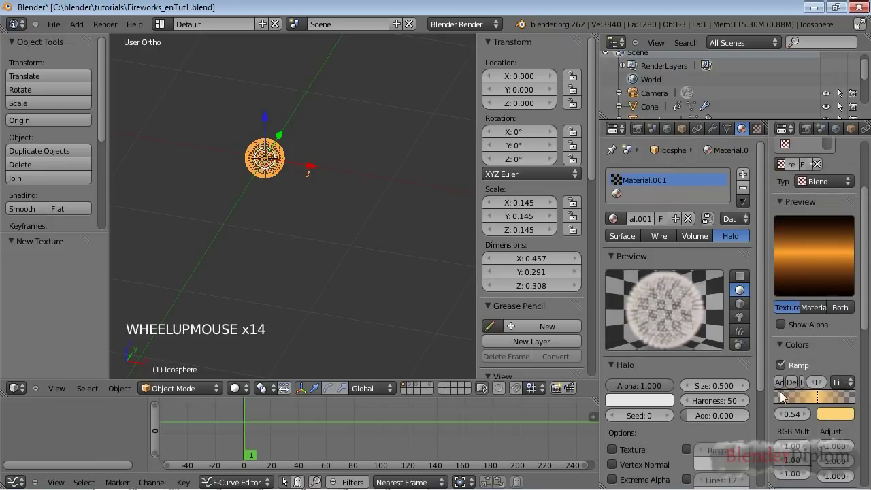
click(644, 401)
drag(722, 272, 725, 347)
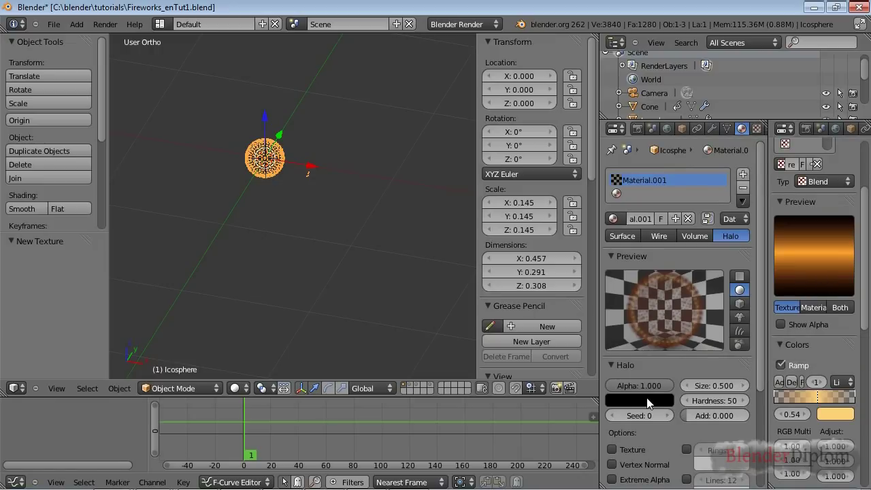
drag(658, 390, 612, 388)
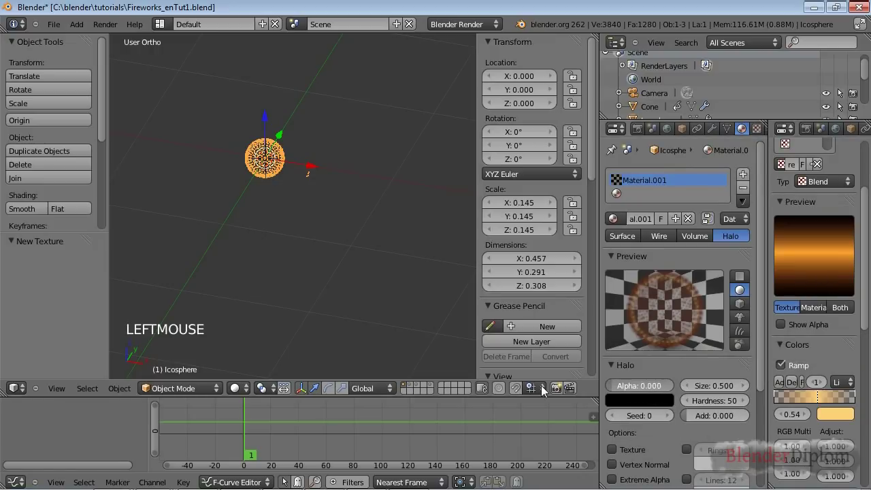
Enable the Blend texture's influence on the halo's alpha
scroll(782, 387, down, 1)
scroll(782, 381, down, 13)
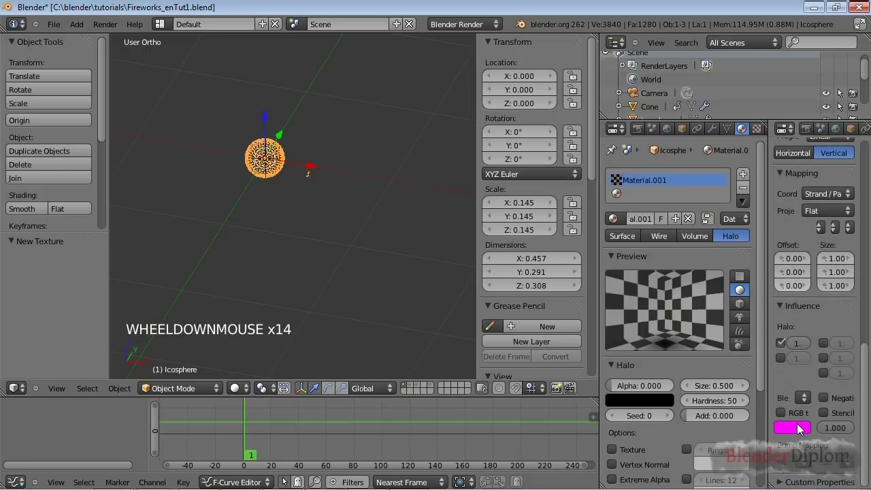
click(782, 357)
Set the color ramp's interpolation to Ease
scroll(783, 389, up, 12)
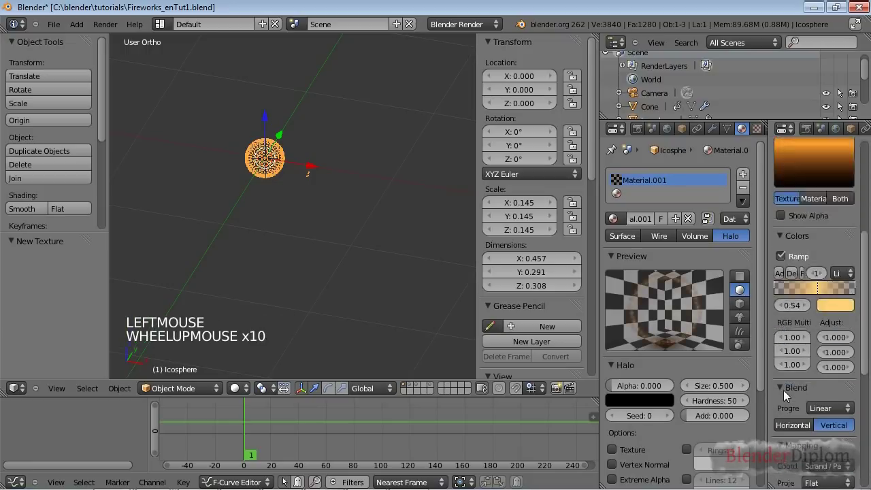
click(779, 327)
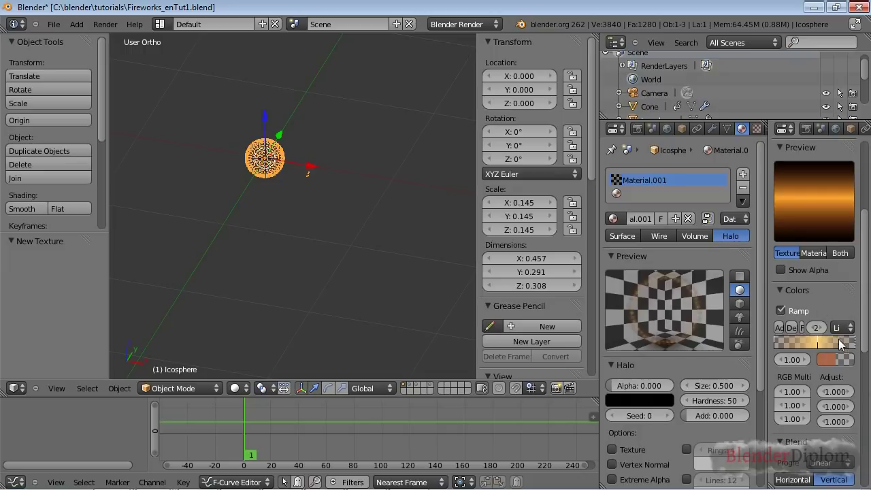
drag(767, 324, 752, 324)
click(834, 327)
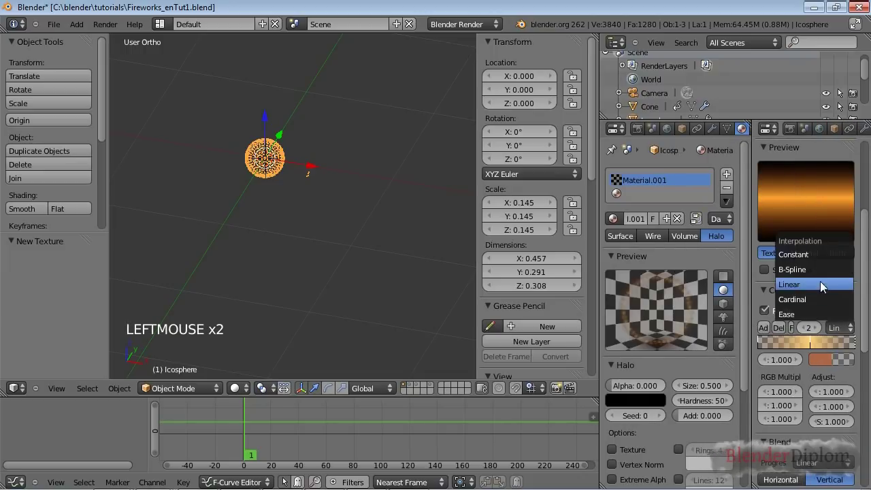
click(815, 311)
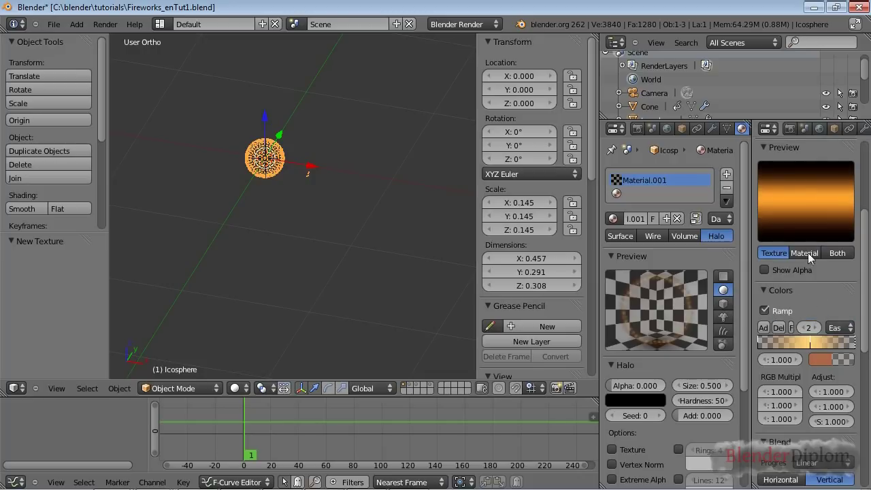
Move both outer ramp stops slightly inward, the first to 0.0629, and brighten its color to about R 0.650, G 0.162, B 0.070
click(770, 344)
click(764, 342)
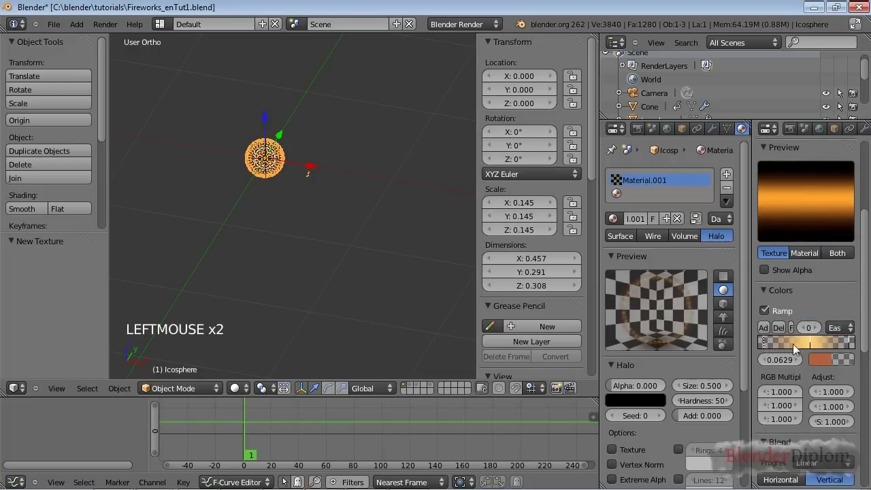
click(822, 358)
drag(843, 197, 843, 179)
click(772, 249)
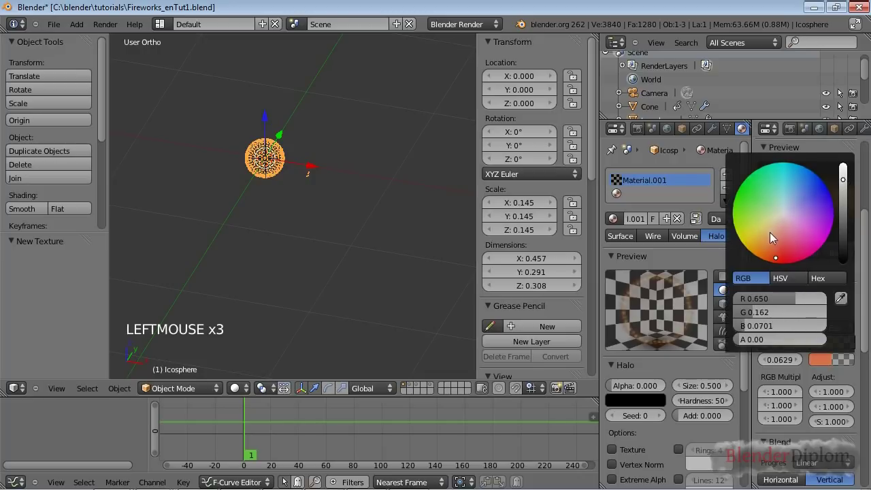
Change the color ramp's last stop to a brighter, muted orange
click(844, 344)
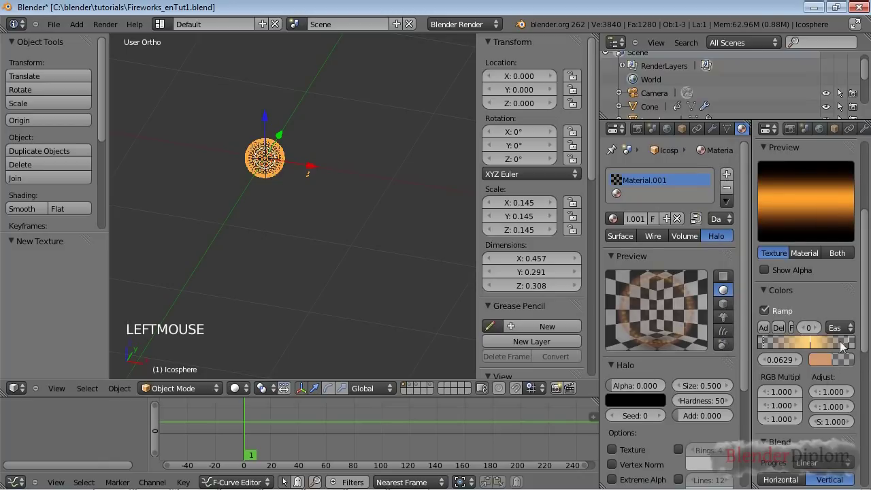
click(844, 344)
click(822, 359)
click(769, 243)
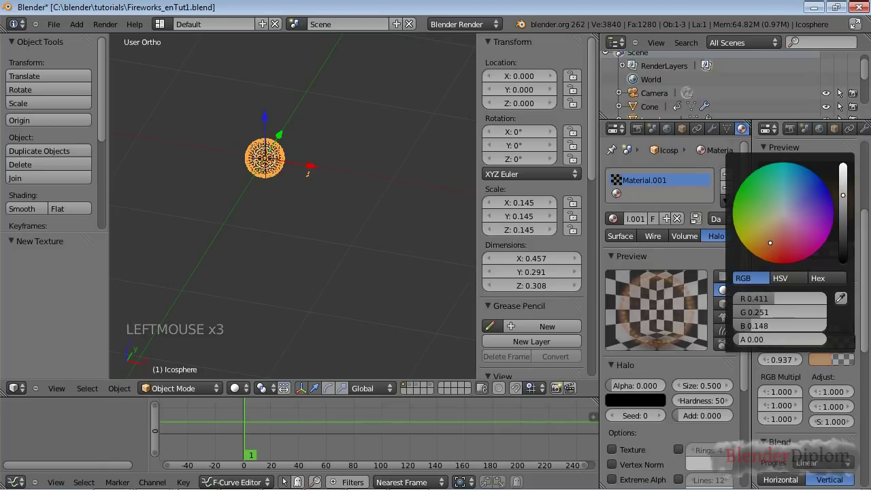
drag(844, 196, 843, 178)
Lighten the ramp's middle stop to a paler yellow and enable Show Alpha for the texture preview
click(812, 345)
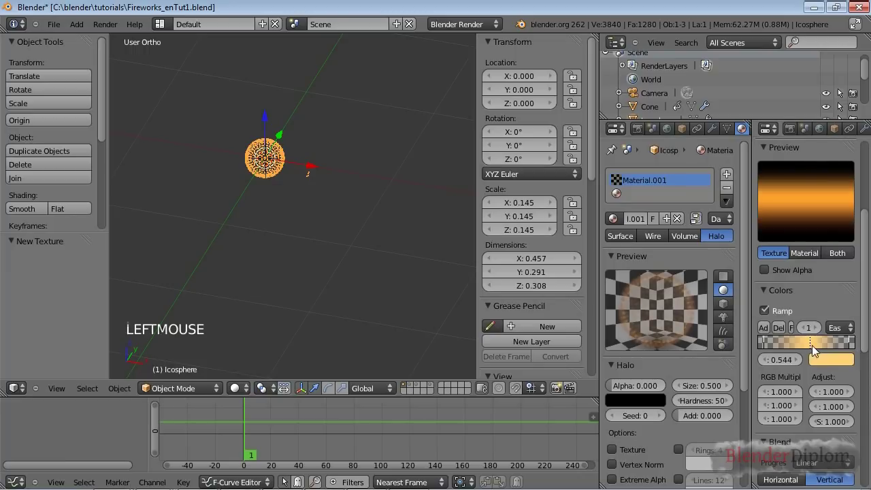
click(827, 359)
click(783, 228)
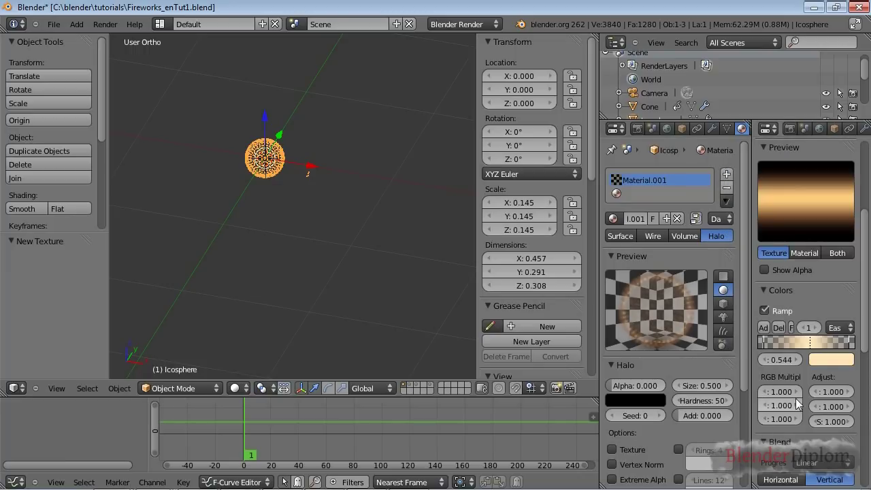
click(771, 270)
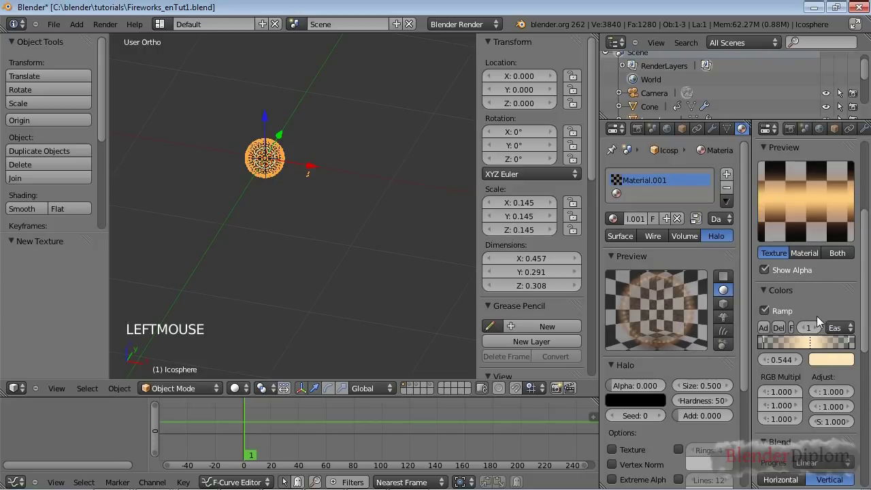
Fine-tune the colors of the ramp's two outer transparent stops, making the first a more saturated orange
click(847, 341)
click(830, 359)
click(766, 338)
click(820, 360)
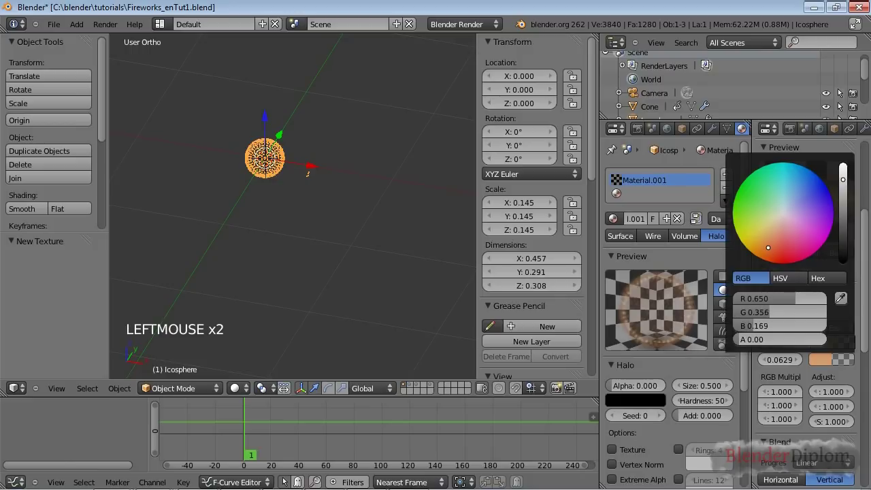
Play back the particle animation and set the current frame to 11
key(alt+a)
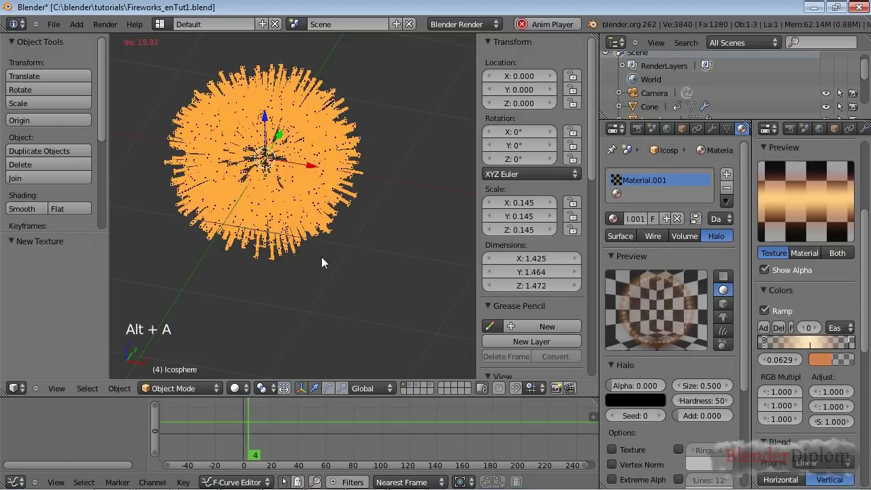
scroll(323, 263, down, 3)
key(alt+a)
scroll(324, 264, down, 3)
key(alt+a)
key(alt+a)
drag(265, 433, 258, 433)
scroll(322, 329, up, 5)
scroll(317, 249, down, 2)
middle_drag(317, 249, 254, 242)
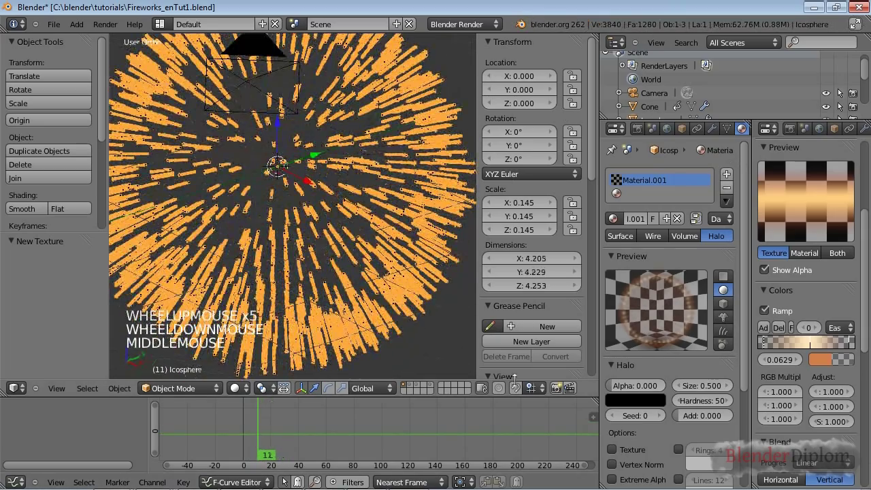
Increase the particle system's halo trail count to 86 and trail length to 0.165
middle_drag(697, 130, 647, 129)
click(722, 129)
scroll(681, 319, down, 13)
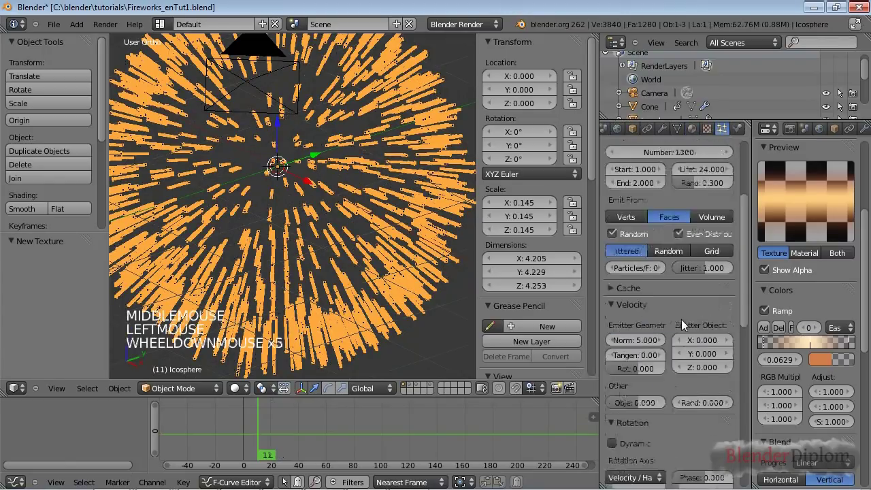
scroll(680, 319, down, 3)
drag(689, 376, 701, 373)
drag(634, 375, 653, 375)
scroll(258, 219, down, 3)
middle_drag(224, 184, 318, 285)
scroll(705, 251, up, 20)
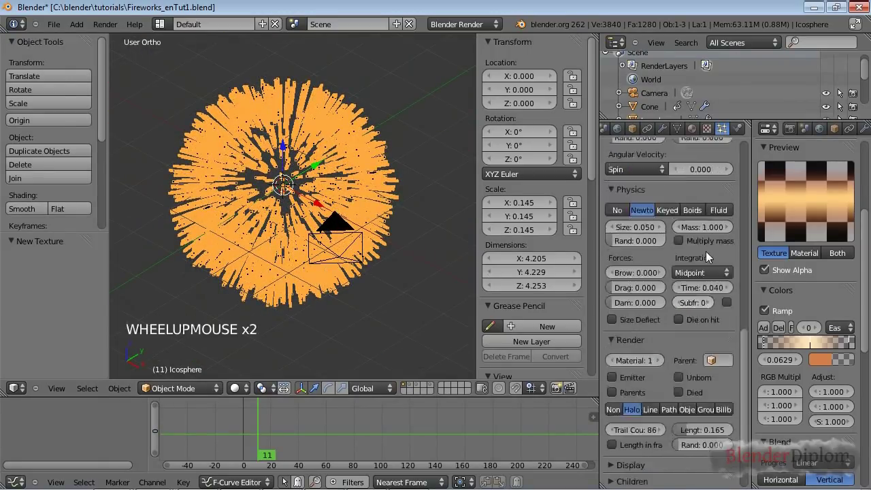
Set the halo size of Material.001 to 0.050
click(691, 129)
scroll(692, 206, down, 3)
click(708, 304)
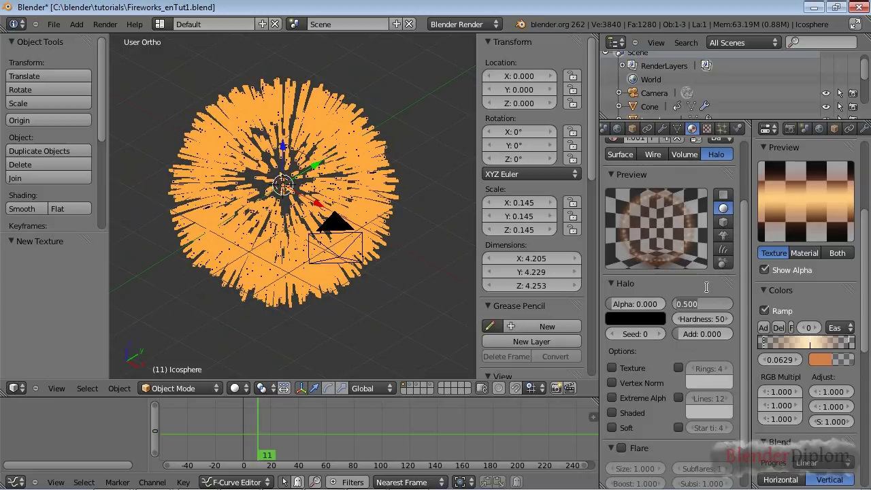
text(0)
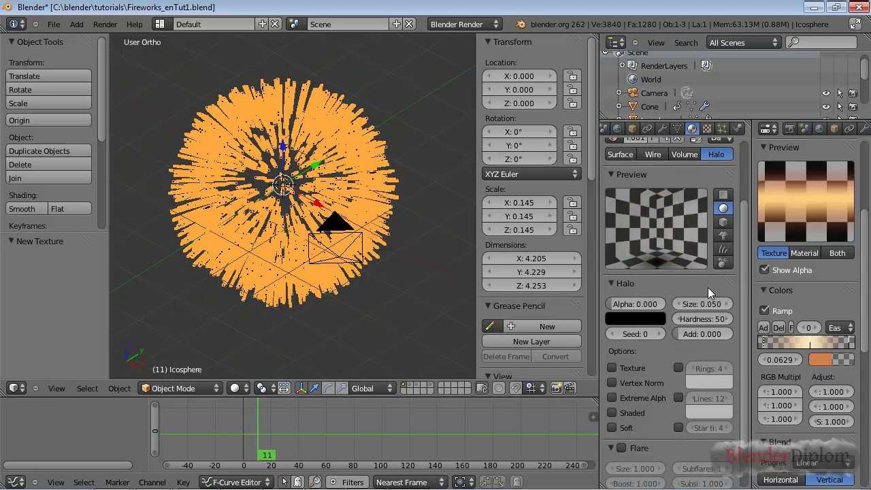
Create a new material in the icosphere's empty second slot and make it a Halo material
scroll(707, 287, up, 12)
click(624, 195)
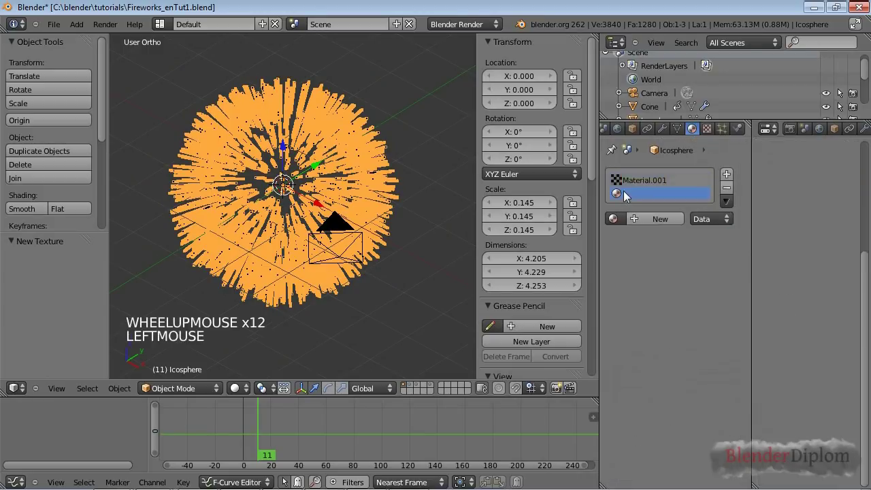
click(652, 219)
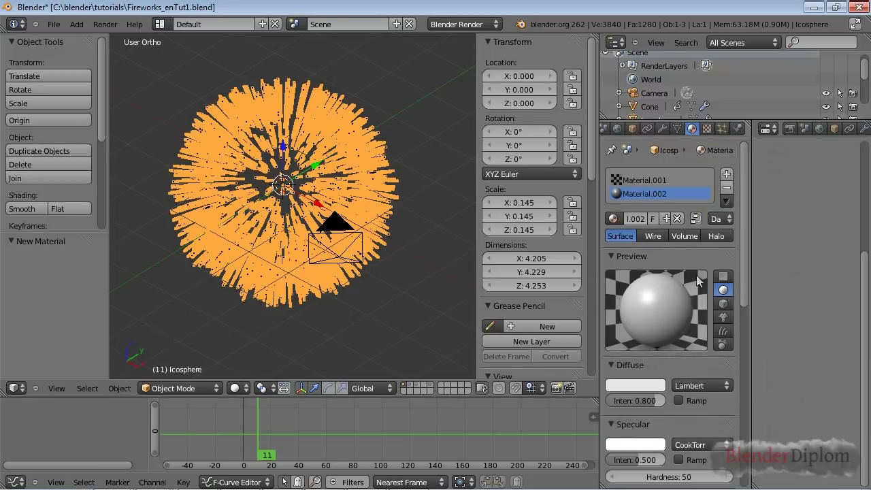
click(716, 236)
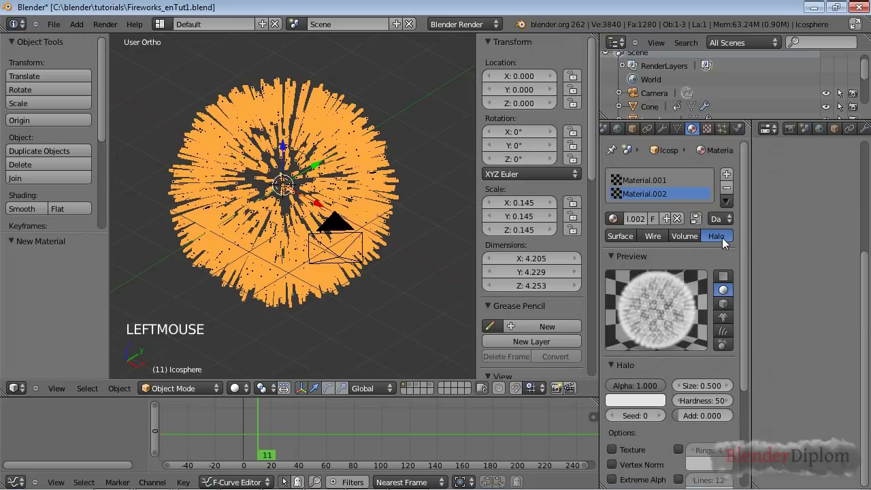
Set the new halo material's color to bright green and its size to 0.030
scroll(714, 345, down, 1)
scroll(714, 345, down, 3)
click(653, 291)
click(619, 129)
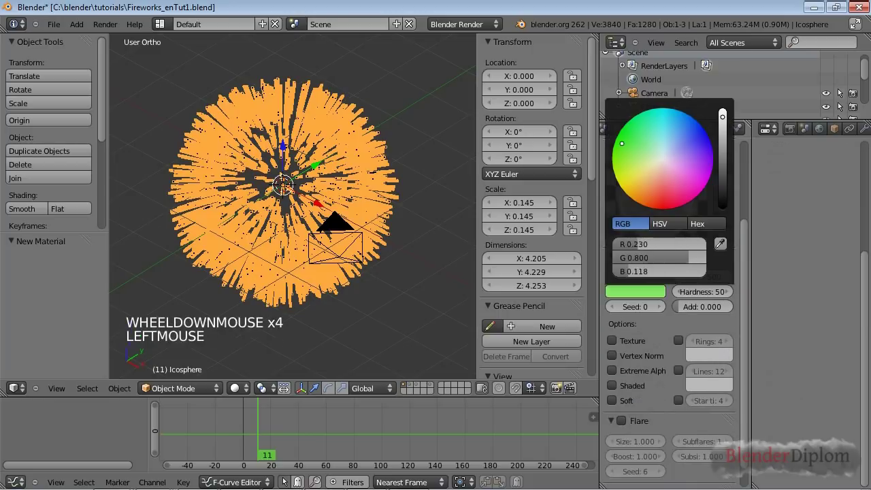
click(703, 276)
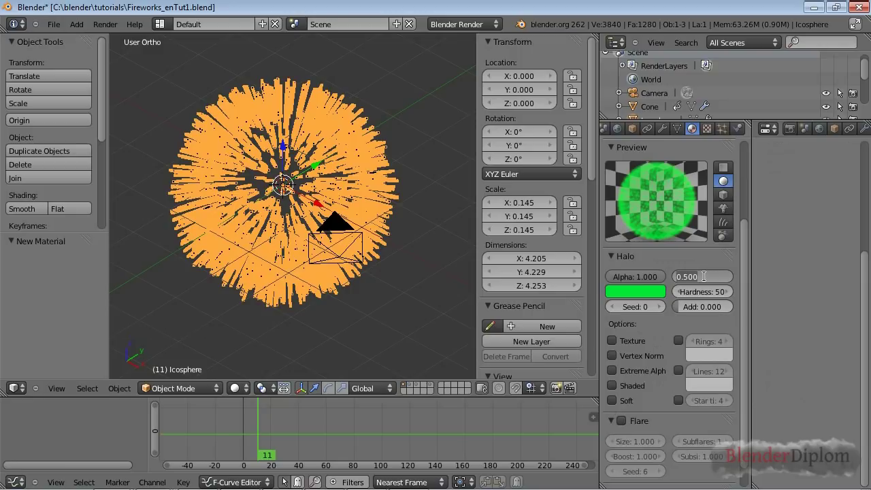
key(BackSpace)
text(.02)
key(Return)
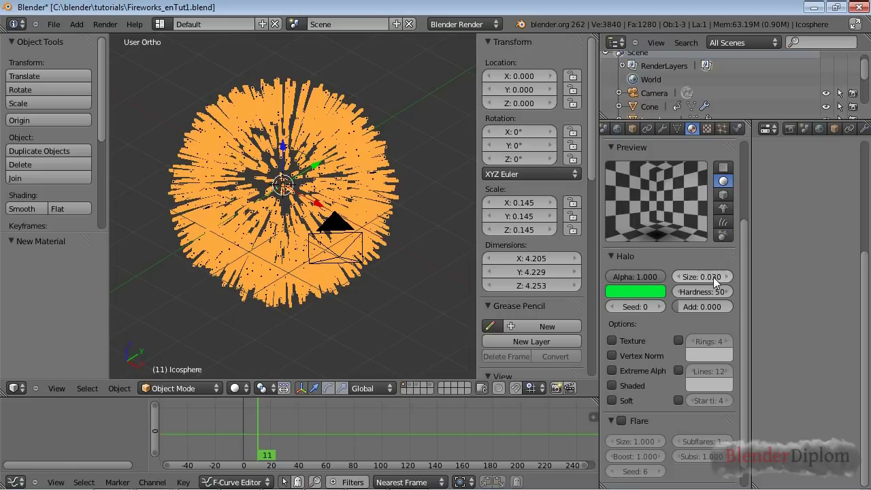
Enable 3 bright green halo lines and 6 star tips on Material.002
scroll(713, 277, down, 2)
click(678, 345)
click(707, 359)
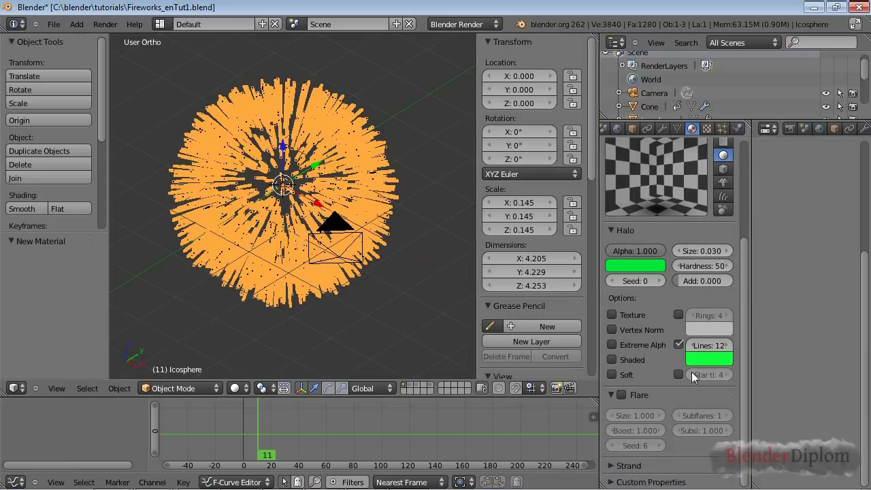
click(711, 343)
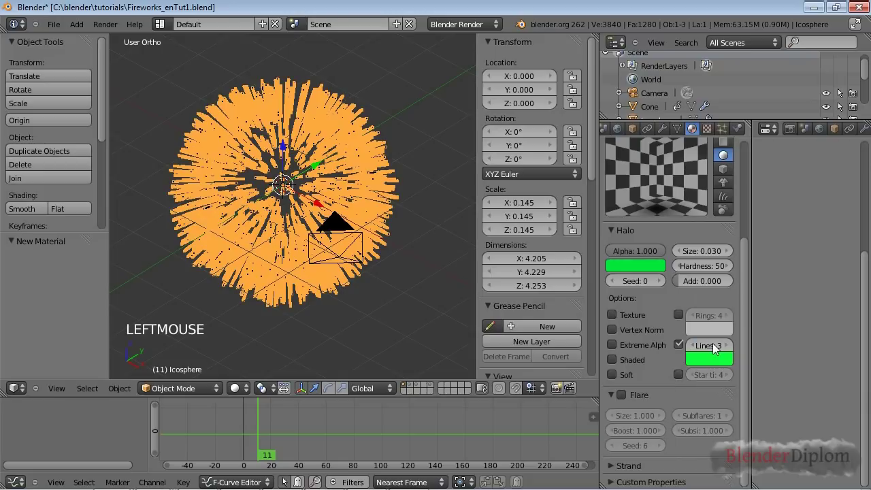
click(678, 373)
click(725, 374)
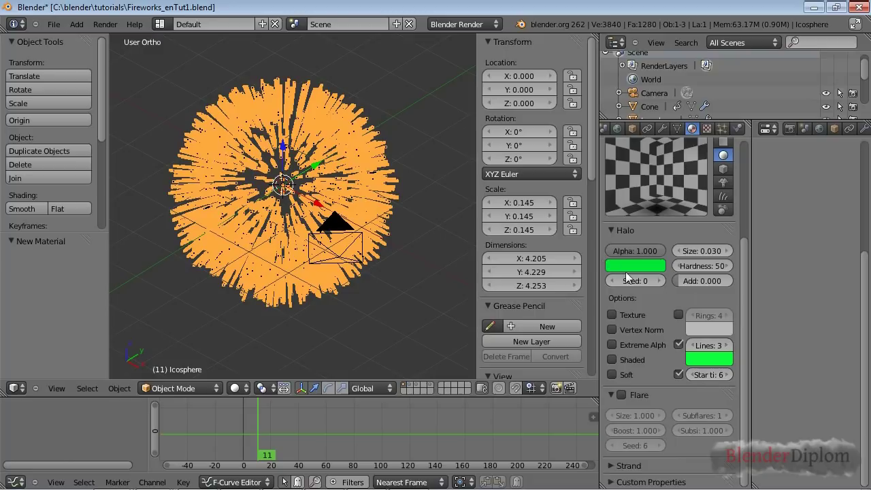
Enable the Extreme Alpha option for Material.002
scroll(644, 338, up, 3)
scroll(708, 295, down, 3)
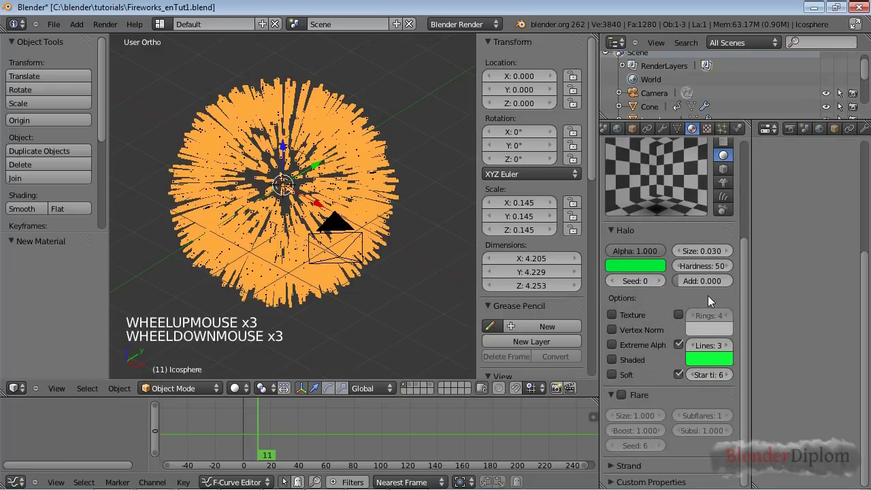
click(648, 342)
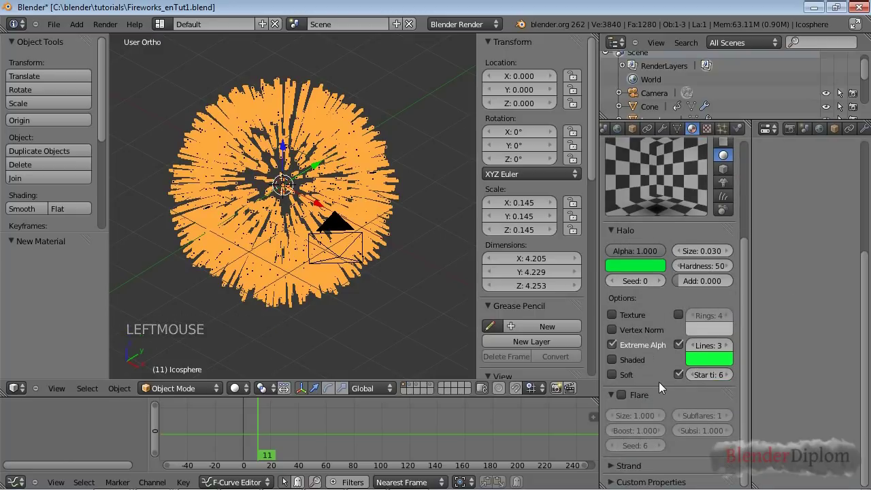
Enable the halo Texture option on Material.001 and review its Blend texture settings
scroll(658, 382, up, 3)
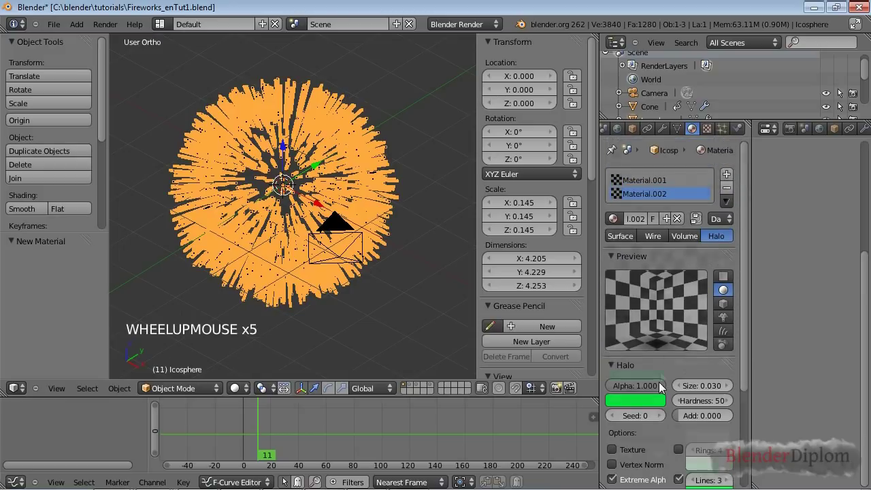
click(659, 179)
scroll(681, 349, down, 3)
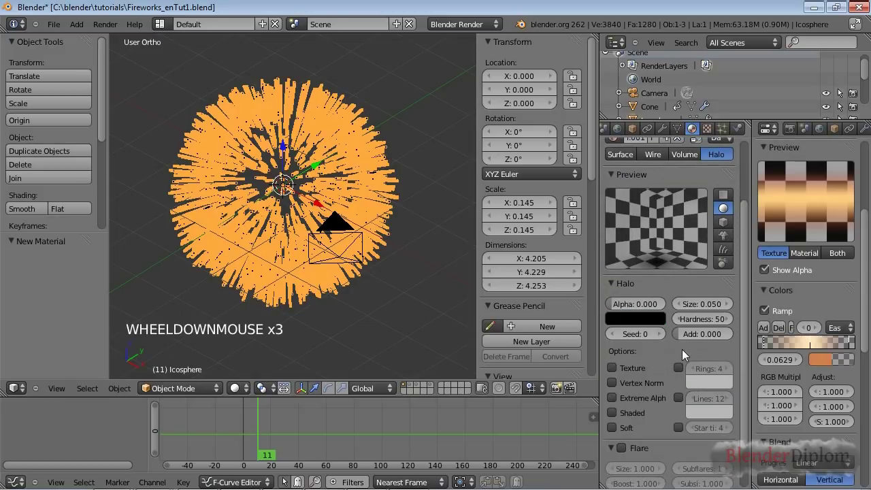
click(640, 368)
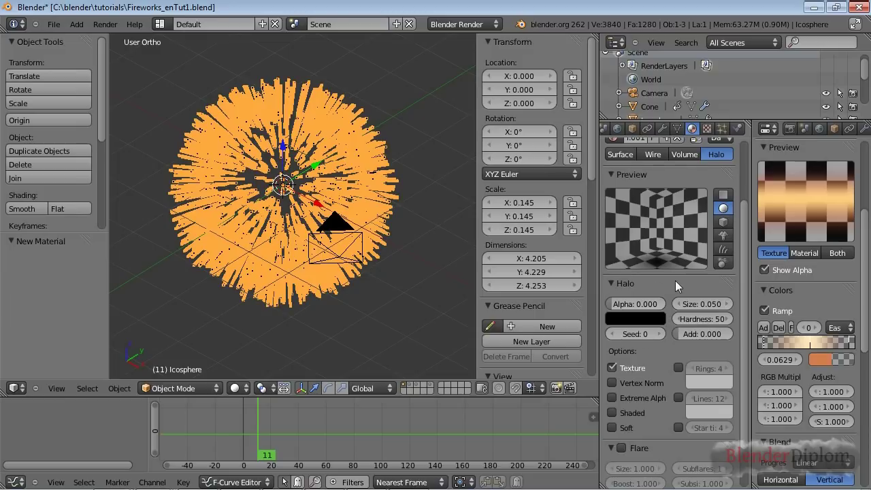
scroll(811, 284, down, 10)
scroll(811, 283, up, 13)
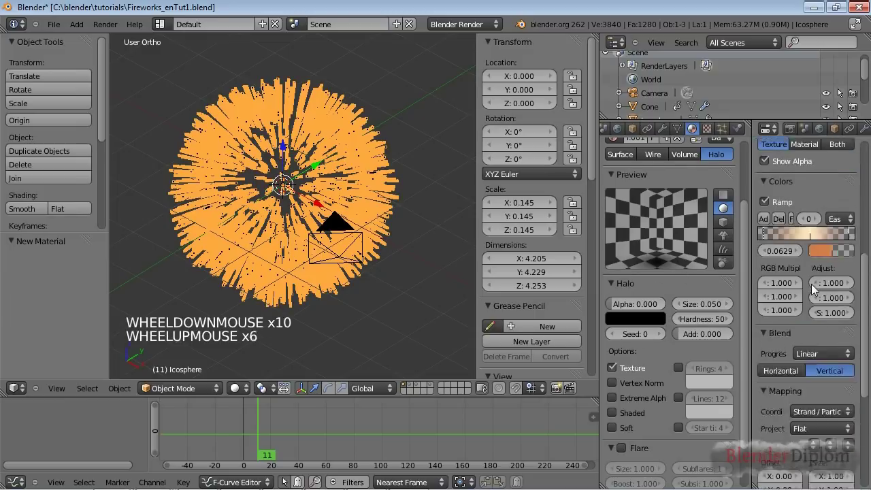
scroll(811, 284, up, 4)
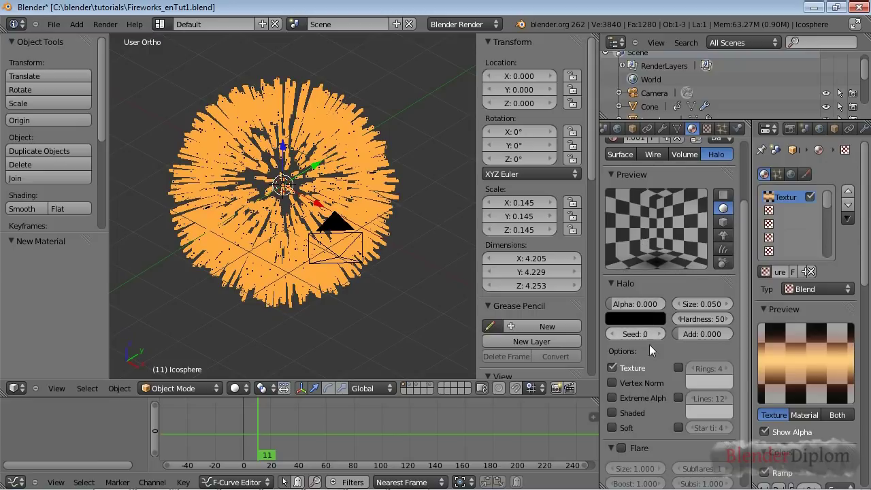
scroll(796, 375, down, 3)
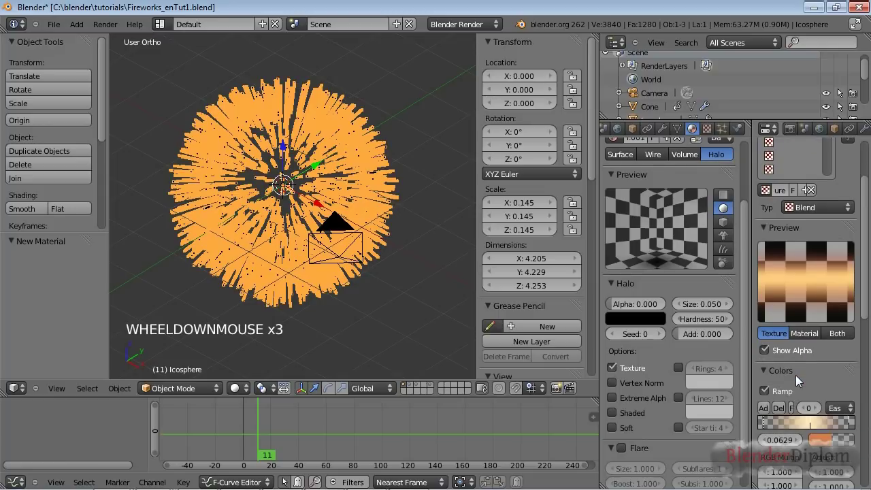
Set the world's horizon color to black
click(666, 128)
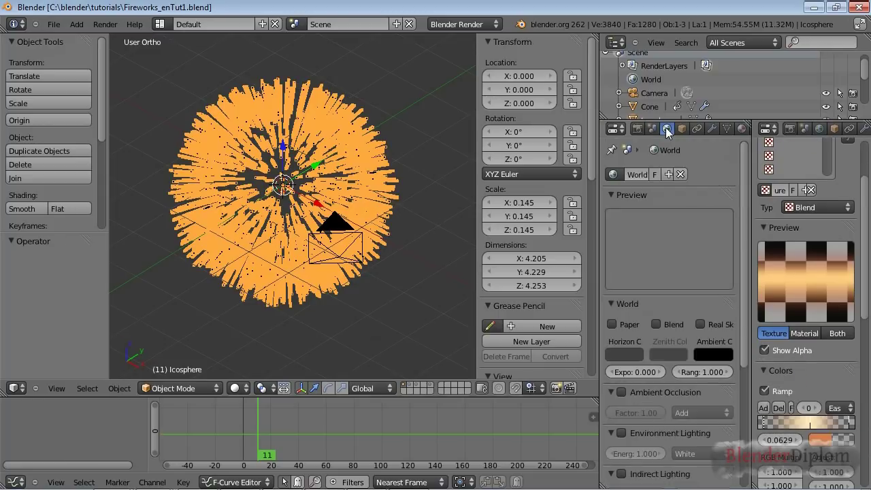
click(624, 353)
drag(723, 238, 726, 294)
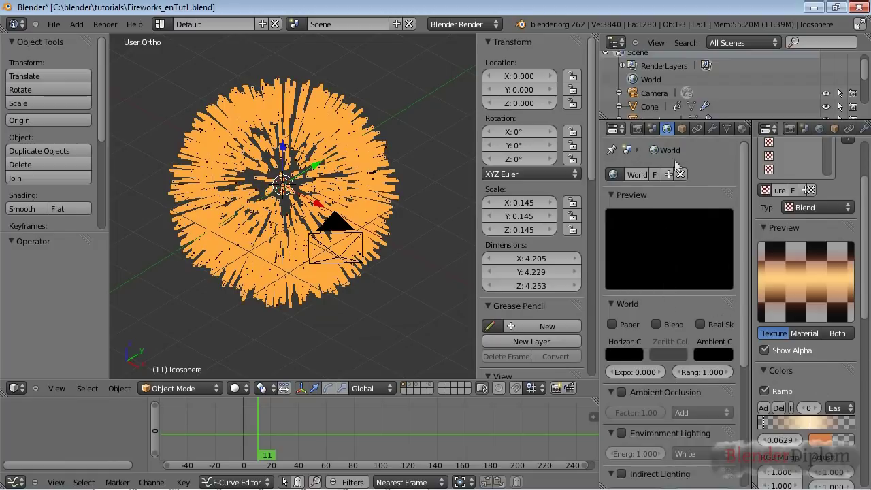
Set the halo size of Material.001 to 0.030
click(742, 127)
click(710, 306)
text(0.030)
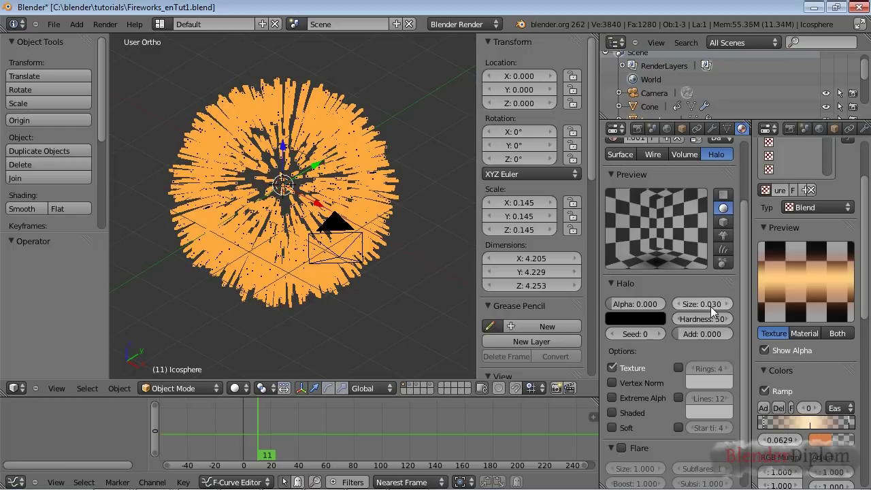
Play back the particle animation to examine how the explosion spreads over time
scroll(312, 268, up, 2)
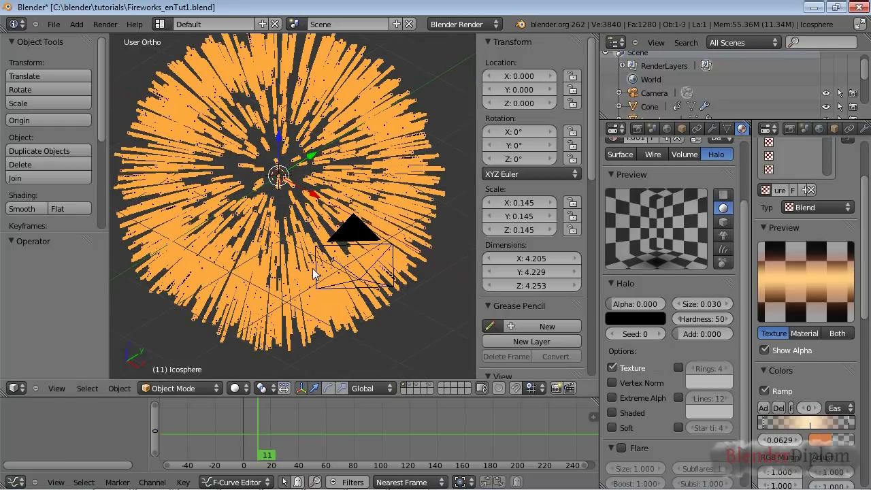
key(alt+a)
scroll(312, 268, up, 3)
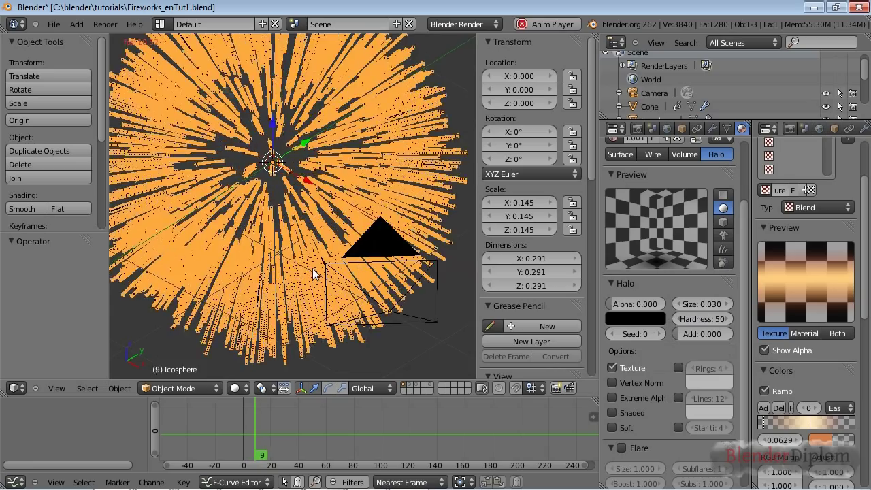
scroll(312, 268, down, 6)
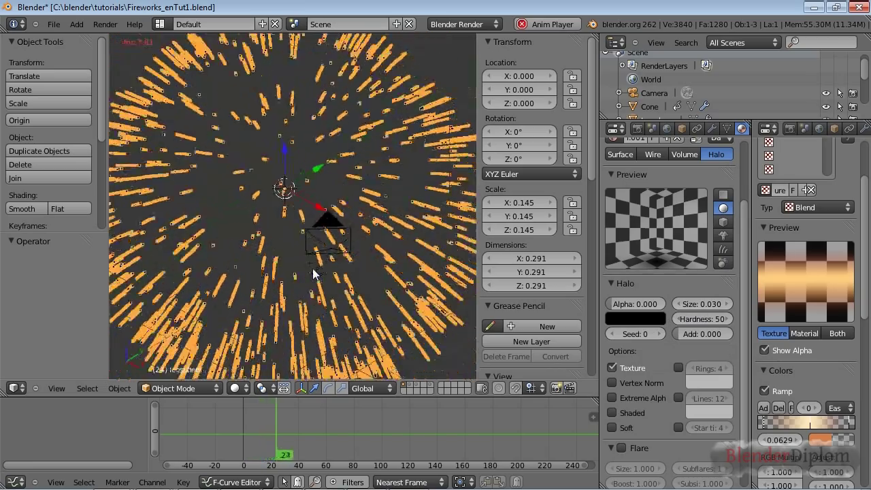
Stop the playback and compare the emission settings of the icosphere's two particle systems
key(alt+a)
scroll(312, 268, down, 3)
scroll(312, 268, up, 2)
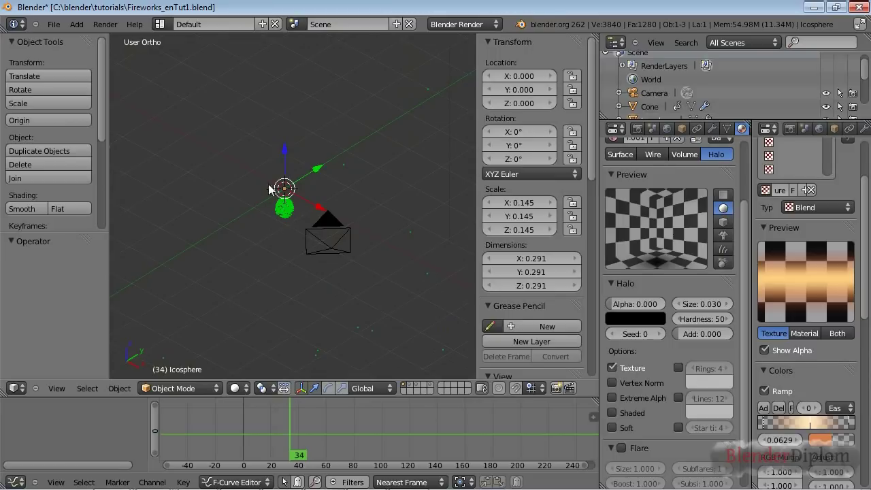
scroll(290, 263, down, 3)
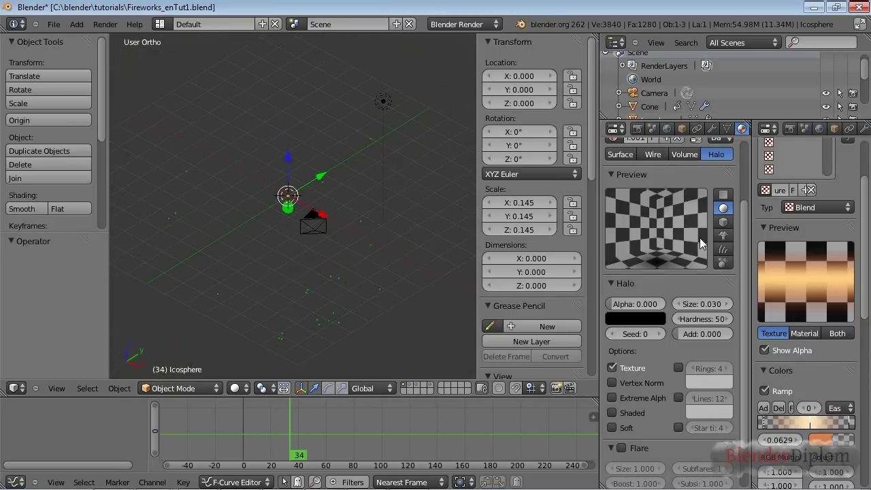
scroll(700, 238, up, 3)
scroll(713, 129, down, 2)
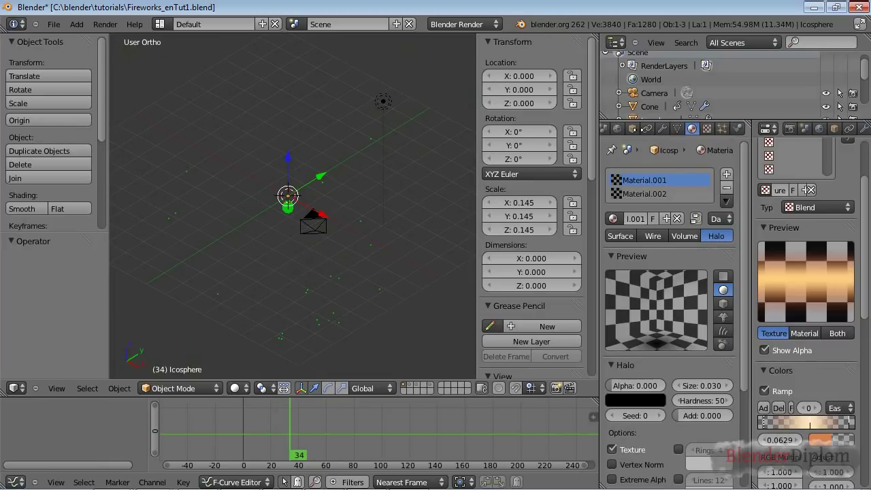
click(722, 128)
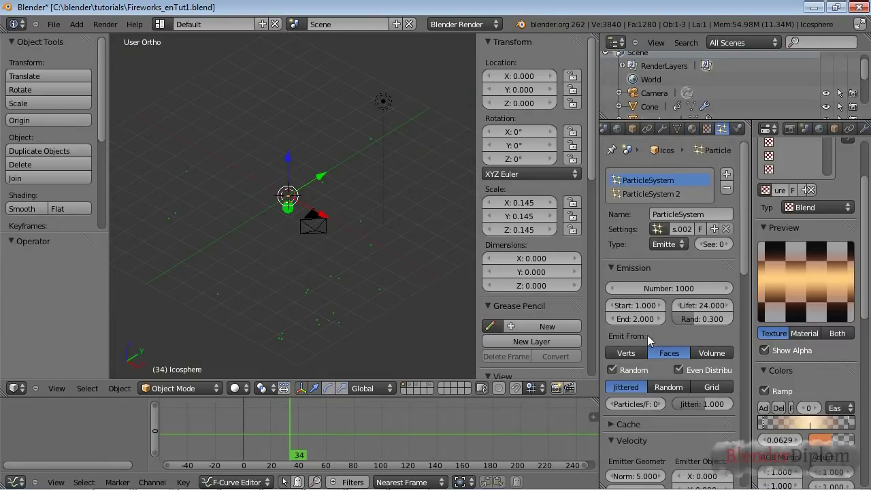
click(655, 194)
click(656, 182)
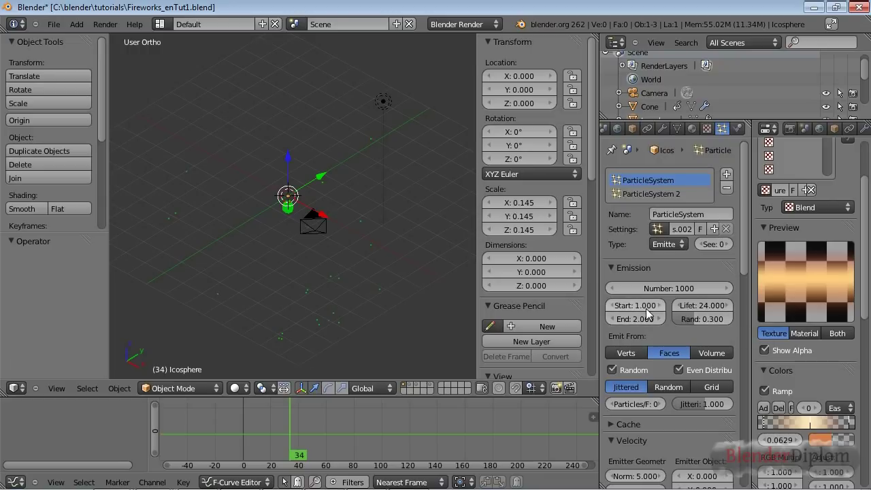
Set the emission start of ParticleSystem 2 to frame 23 and its end to frame 25
click(639, 195)
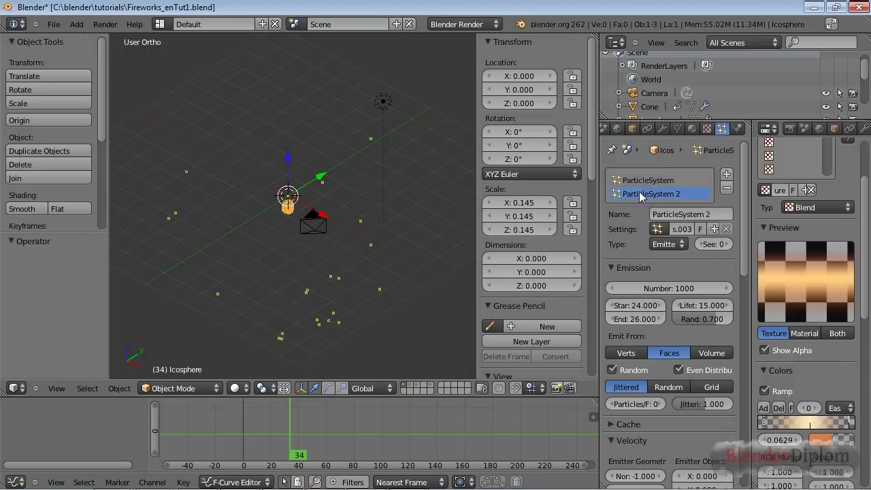
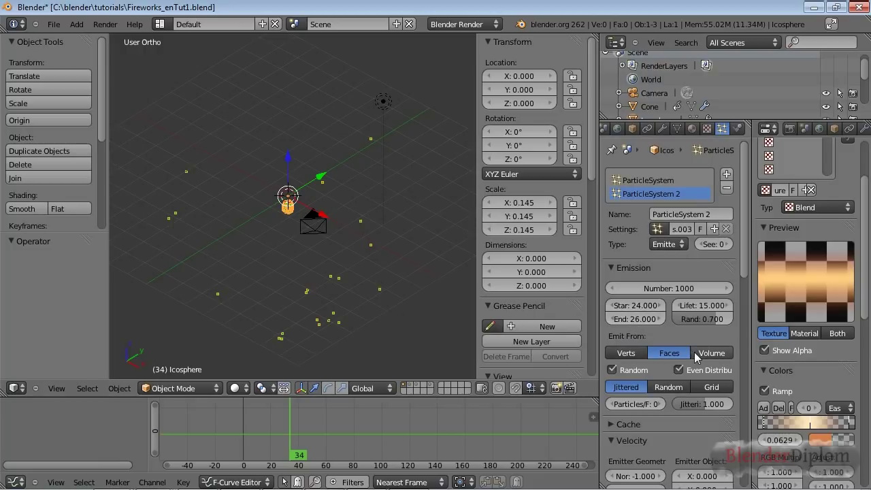
middle_drag(287, 255, 302, 231)
middle_drag(283, 204, 296, 219)
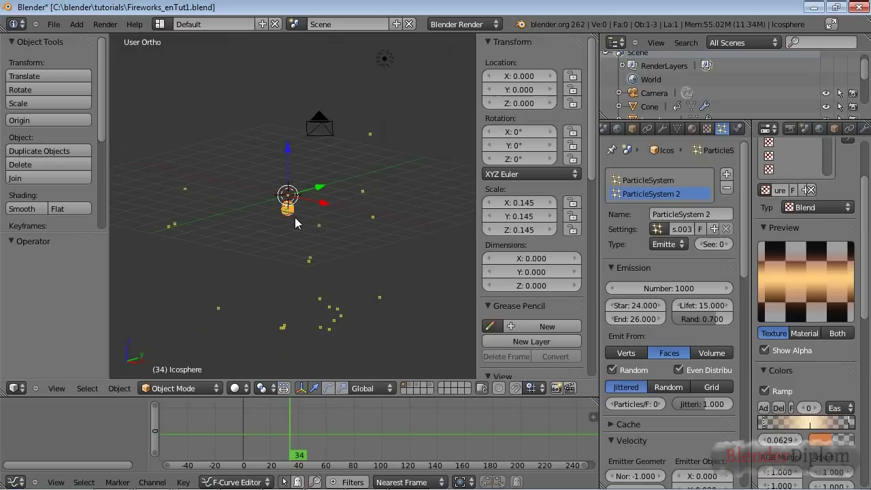
drag(641, 308, 633, 310)
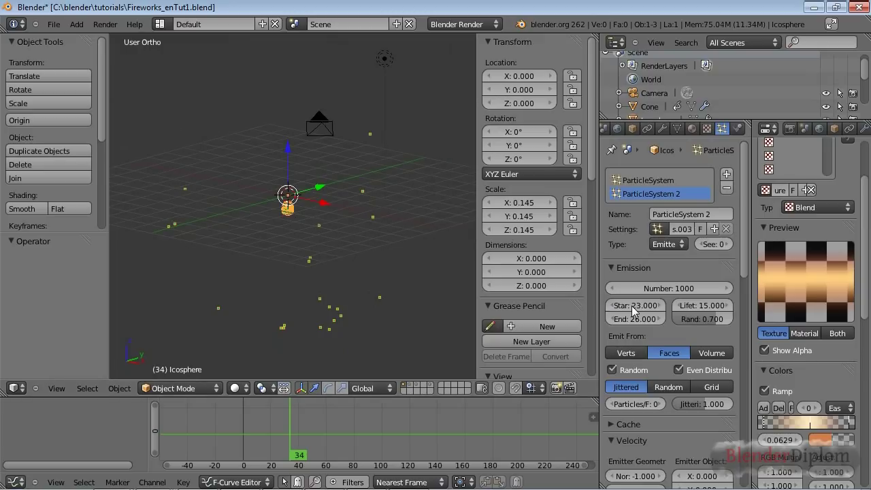
click(632, 315)
text(25)
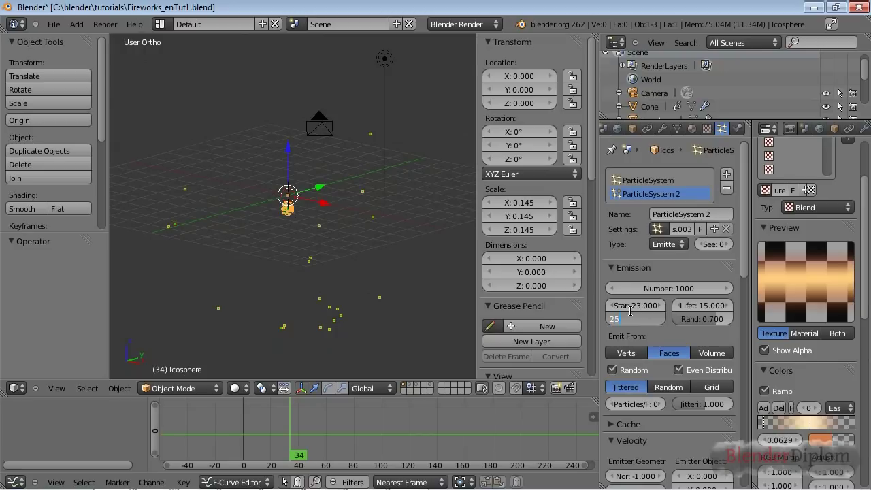
key(Return)
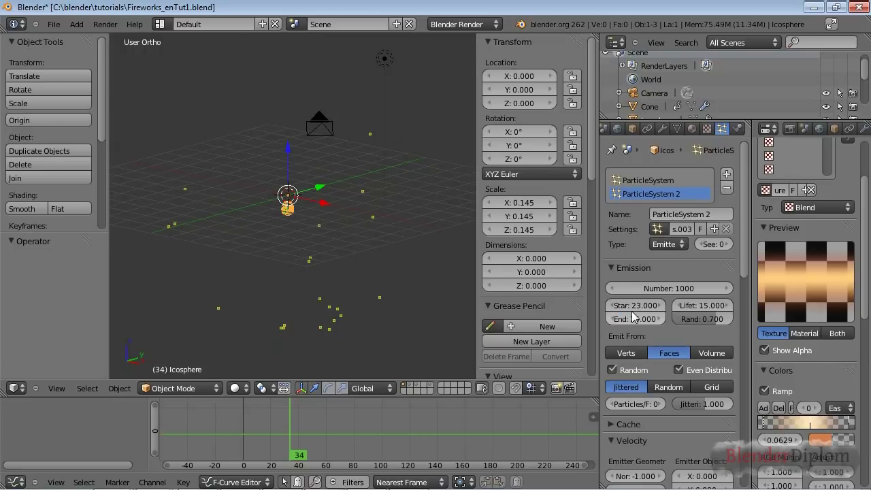
Play the animation from the first frame to check the timing of the second particle emission
key(shift+Left)
key(alt+a)
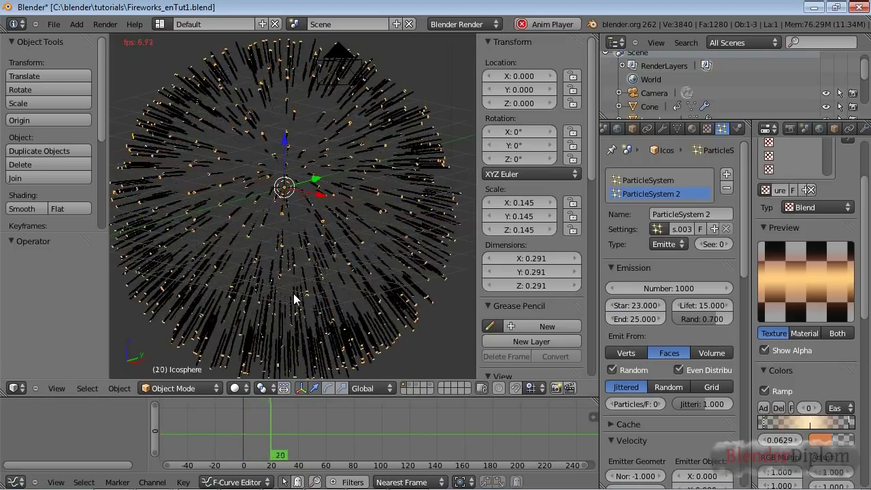
key(alt+a)
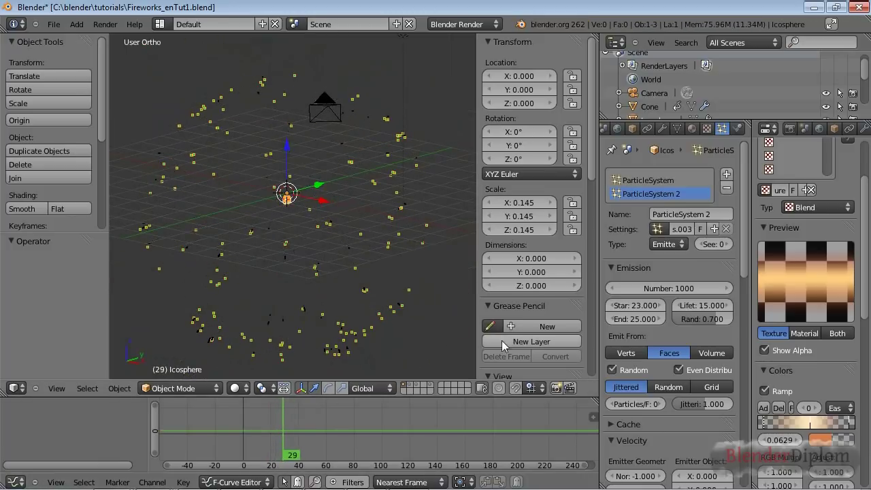
Set the particle number of ParticleSystem 2 to 2000
click(673, 287)
text(20)
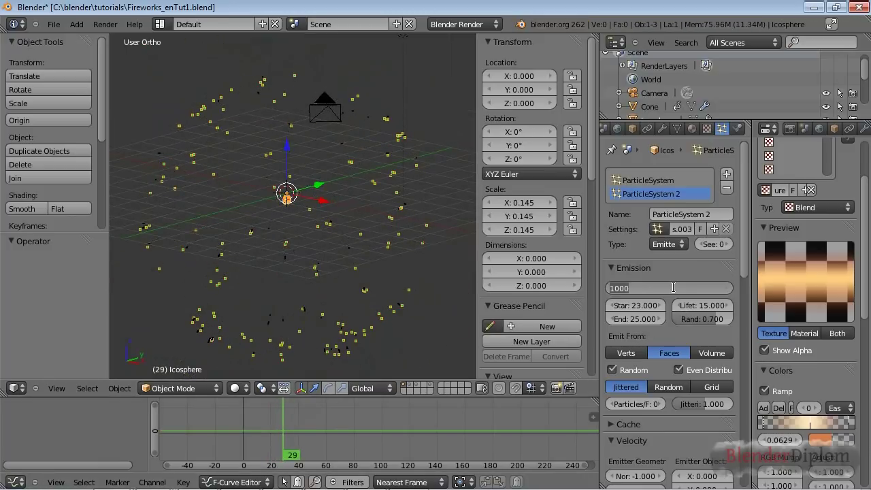
text(00)
key(Return)
Replay the animation from frame 1 with all objects deselected to examine the denser second burst
key(shift+Left)
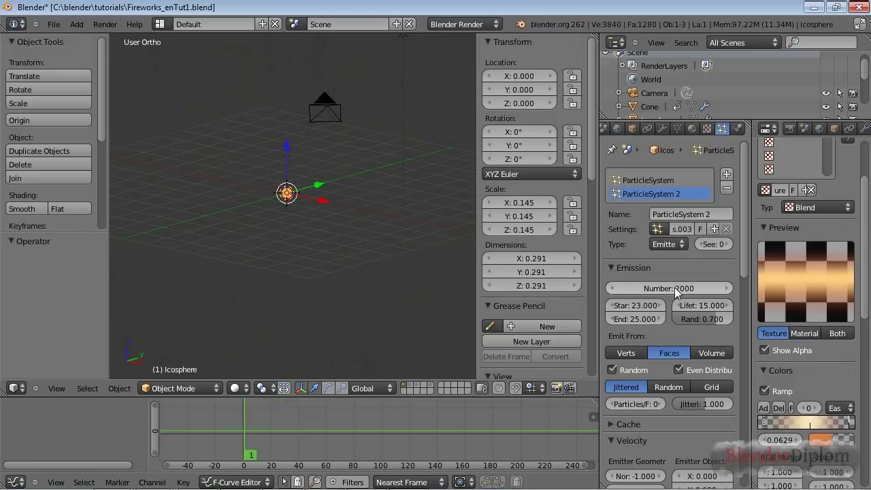
key(alt+a)
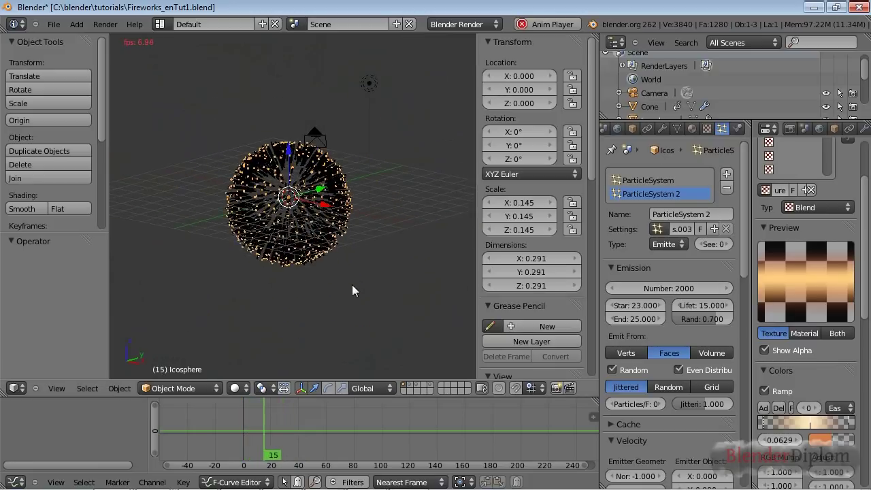
key(a)
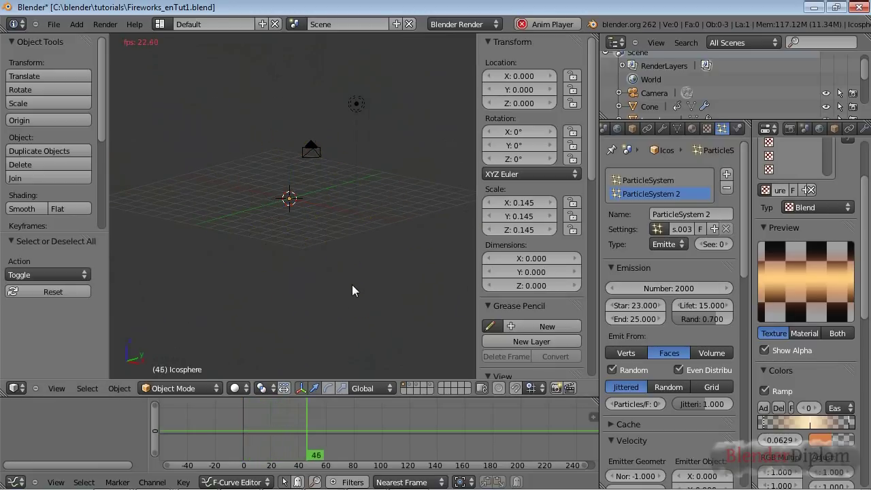
key(alt+a)
Move to frame 28 and set the normal emitter velocity of ParticleSystem 2 to 0.000
mouse_move(316, 460)
mouse_down()
mouse_move(269, 434)
mouse_move(307, 433)
mouse_move(282, 434)
mouse_up()
scroll(636, 236, down, 8)
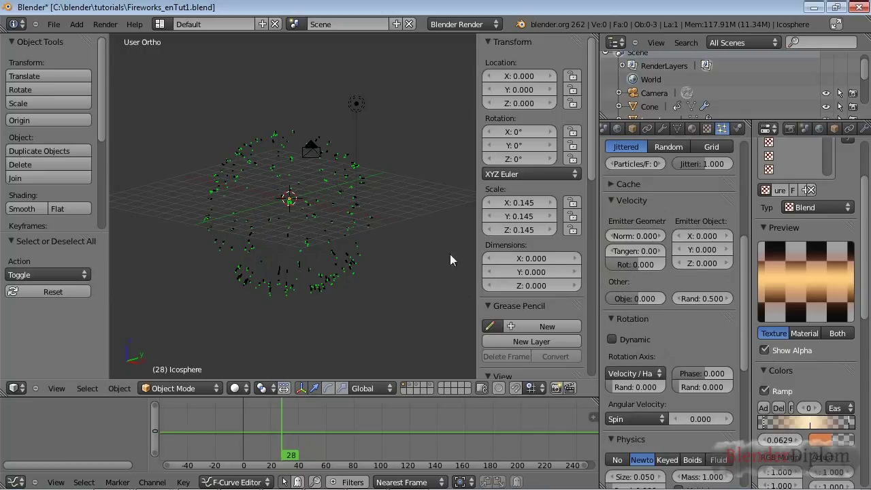
scroll(429, 265, up, 3)
Render frame 23 to examine the explosion's halos, and close the render result
mouse_move(268, 418)
mouse_down()
mouse_move(262, 423)
mouse_move(276, 423)
mouse_up()
key(F12)
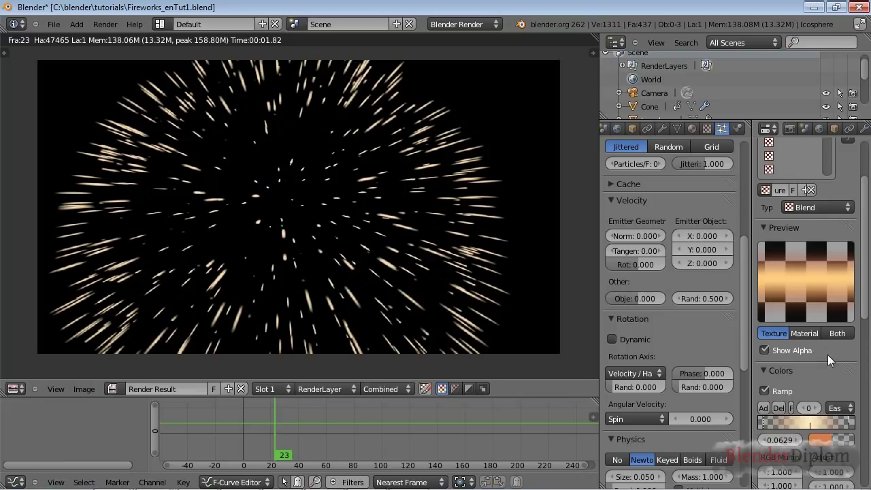
key(Escape)
Set the halo size of Material.001 to 0.020 and its Add value to 0.640
scroll(682, 313, up, 8)
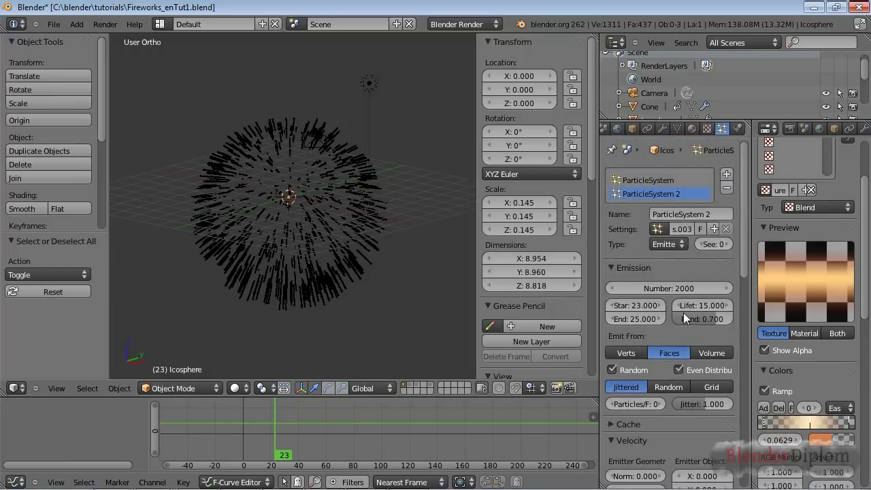
click(691, 128)
scroll(700, 272, down, 2)
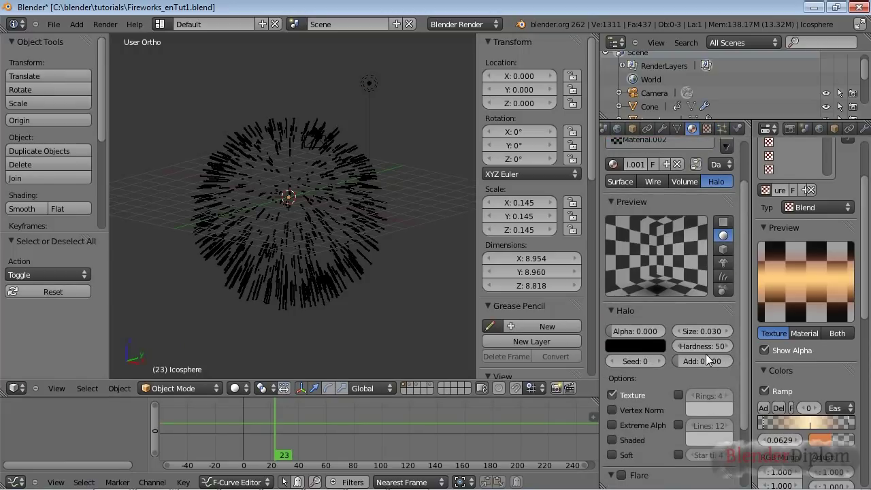
drag(711, 332, 701, 359)
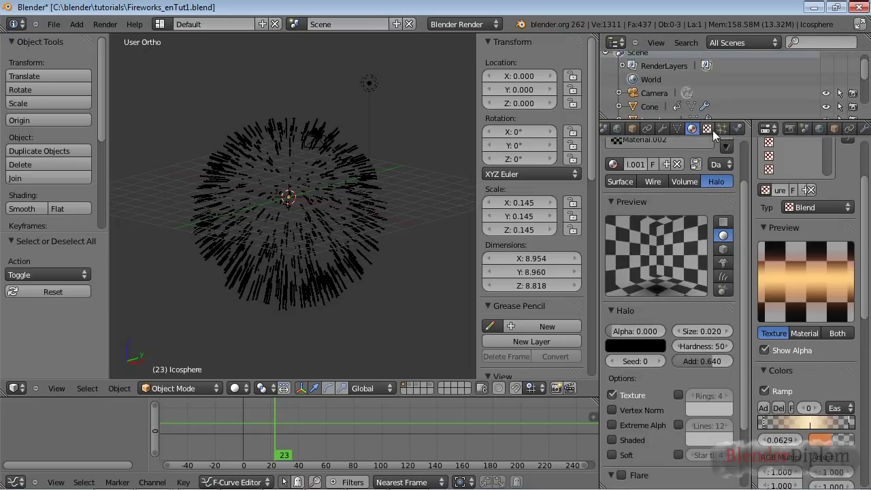
Set the halo Add value of Material.002 to 1.000 and save the file
scroll(697, 365, up, 2)
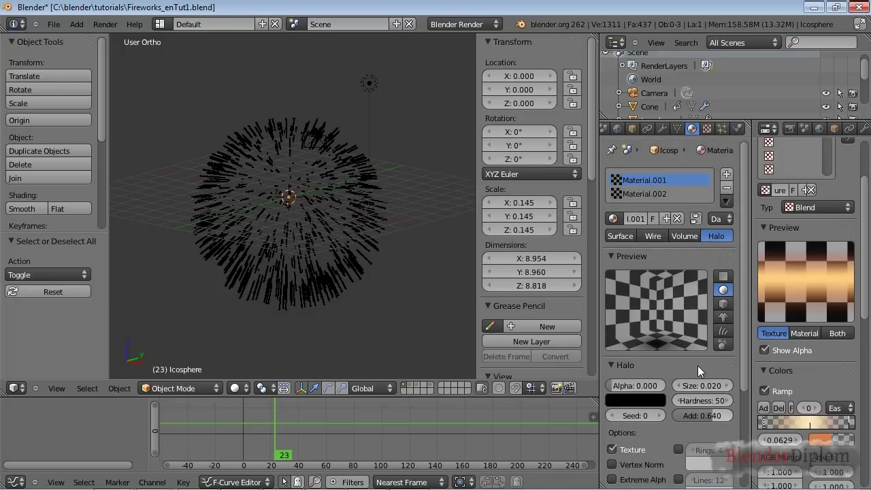
click(670, 192)
scroll(699, 395, down, 2)
drag(692, 360, 766, 361)
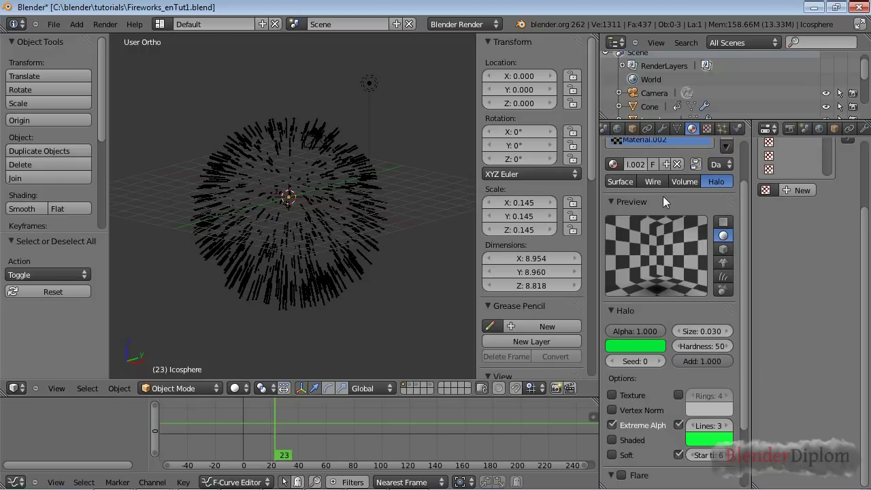
scroll(663, 196, up, 2)
key(ctrl+s)
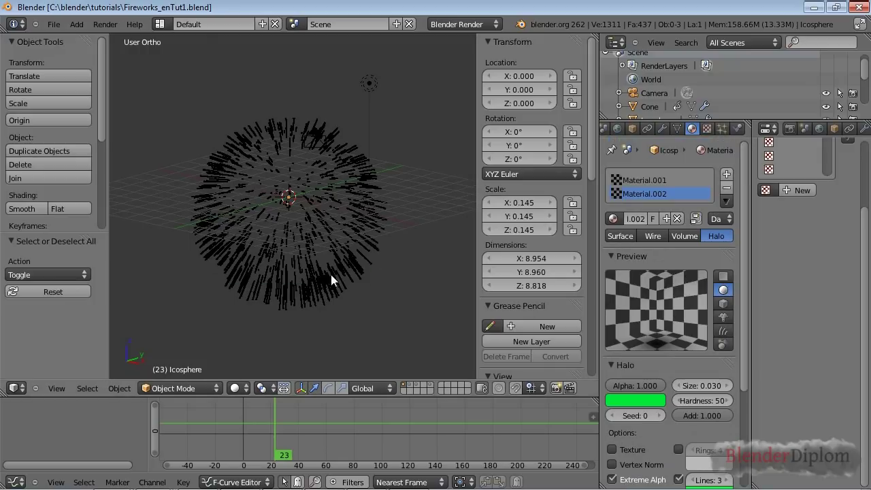
Show layer 2, select its icosphere emitter and preview its particle animation from the first frame to frame 25
key(2)
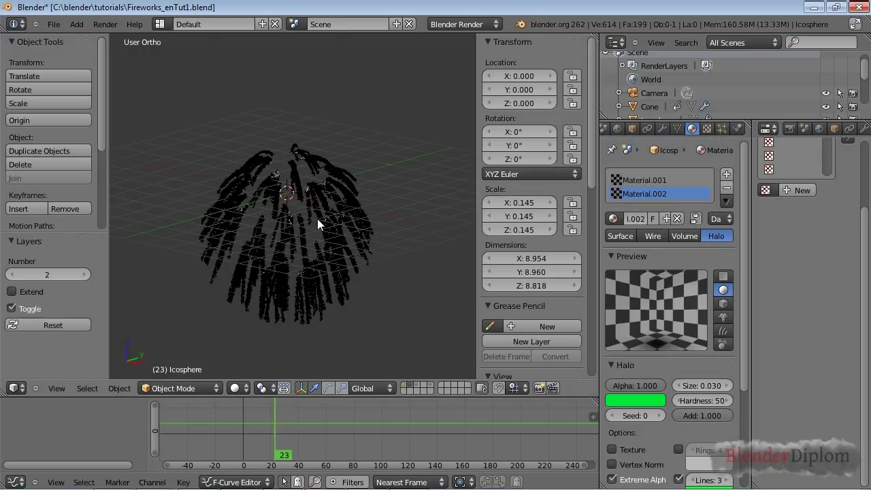
right_click(317, 218)
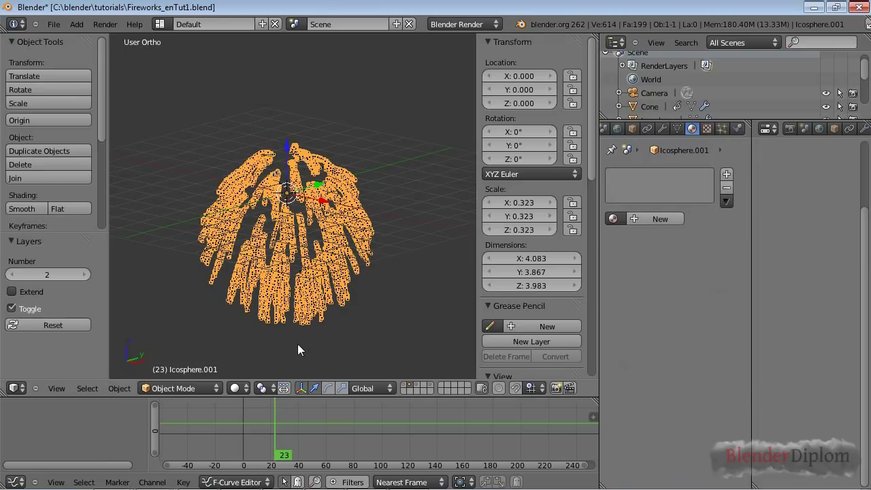
key(shift+Left)
key(alt+a)
key(alt+a)
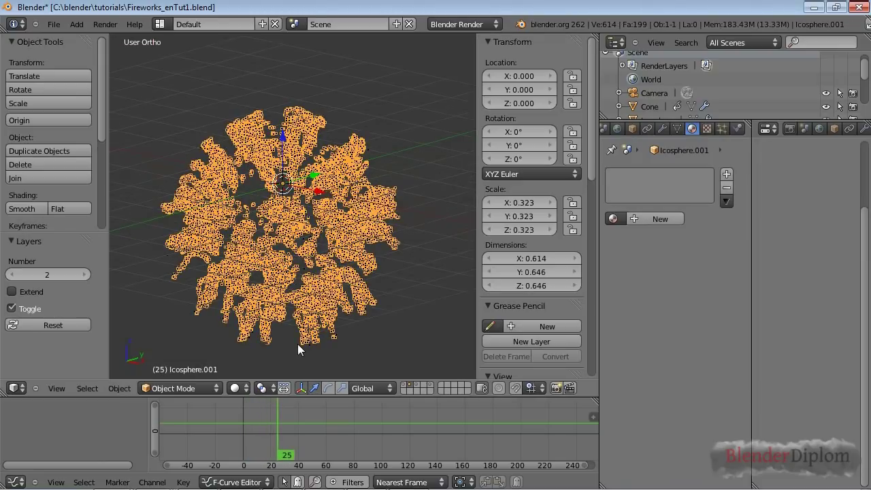
Add two material slots to the layer 2 icosphere and create a new material in each
click(726, 174)
click(727, 174)
click(649, 219)
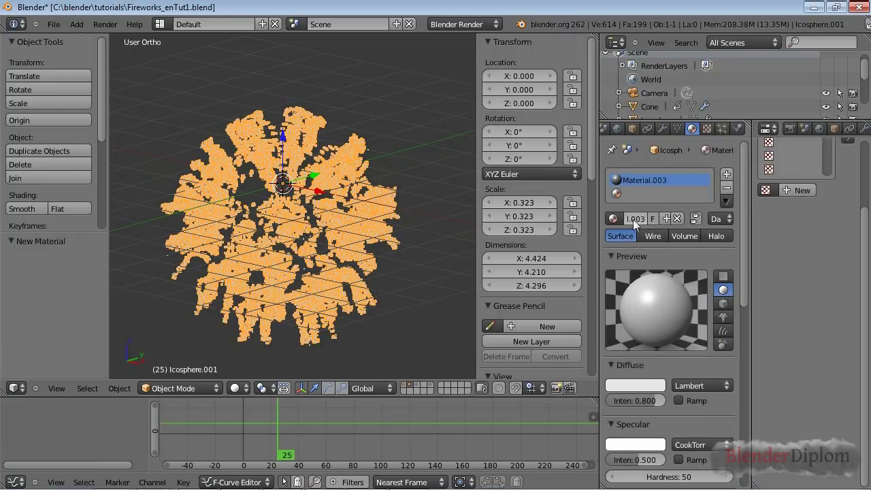
click(621, 193)
click(635, 219)
Set the diffuse color of Material.003 to a deep blue
click(654, 179)
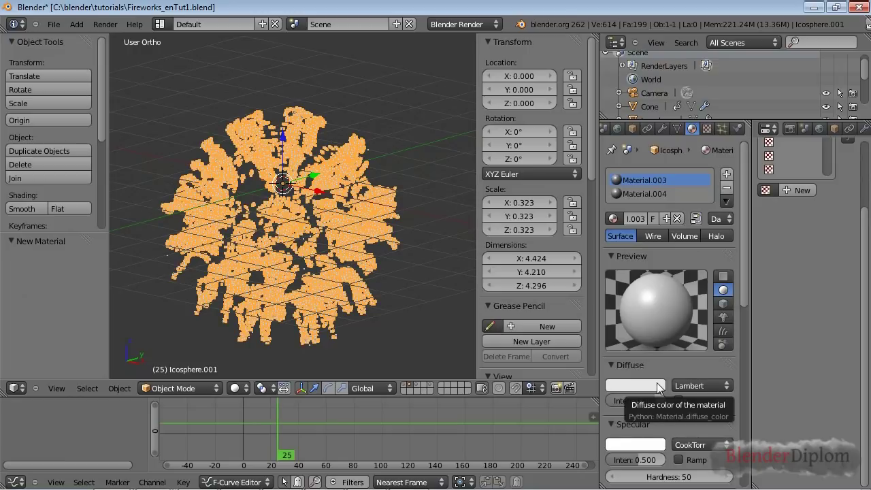
click(657, 386)
click(711, 236)
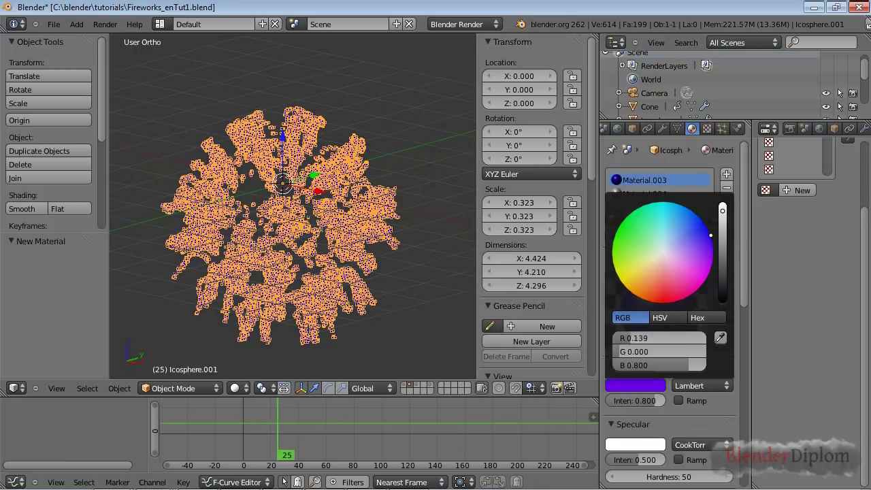
click(707, 249)
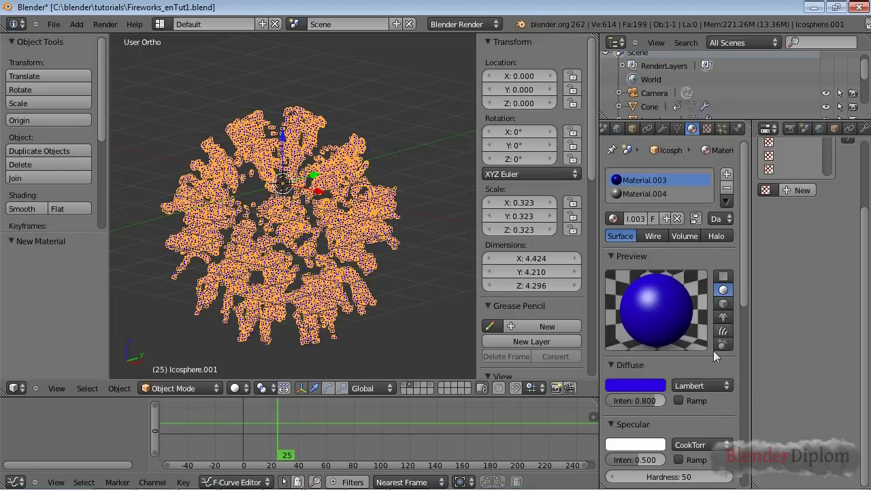
Change Material.003 to the Halo type and set its halo size to 0.06
click(714, 235)
scroll(688, 352, down, 2)
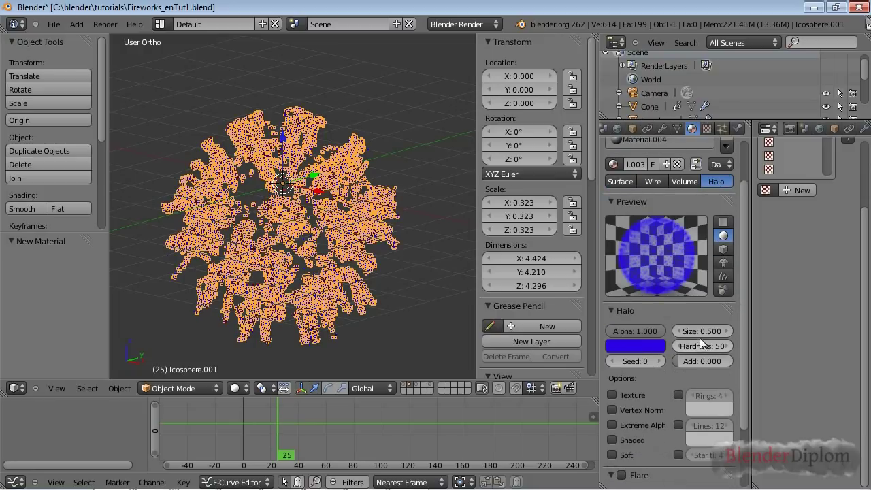
click(699, 331)
text(0.06)
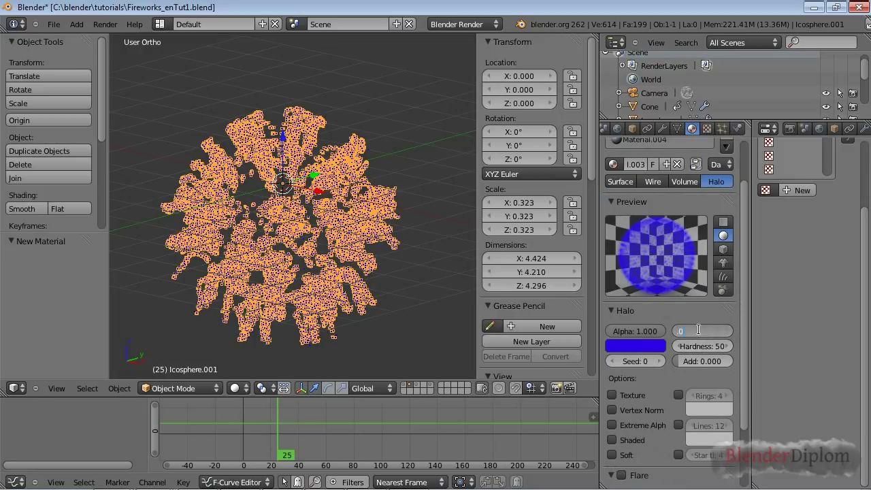
key(Return)
Set the halo hardness of Material.003 to 5 and its Add value to 1.000
click(706, 345)
key(BackSpace)
key(Return)
drag(688, 358, 704, 365)
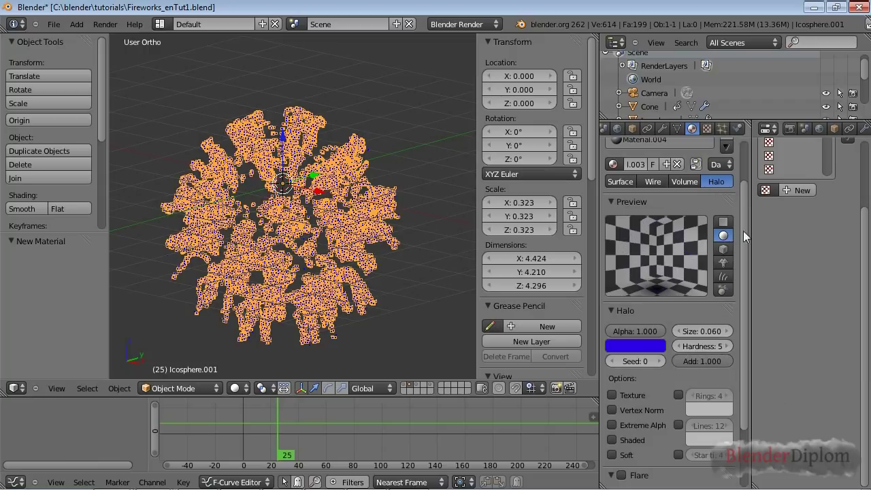
Add a new texture to Material.003, set its type to Blend and its progression to Spherical
scroll(816, 252, up, 3)
click(811, 273)
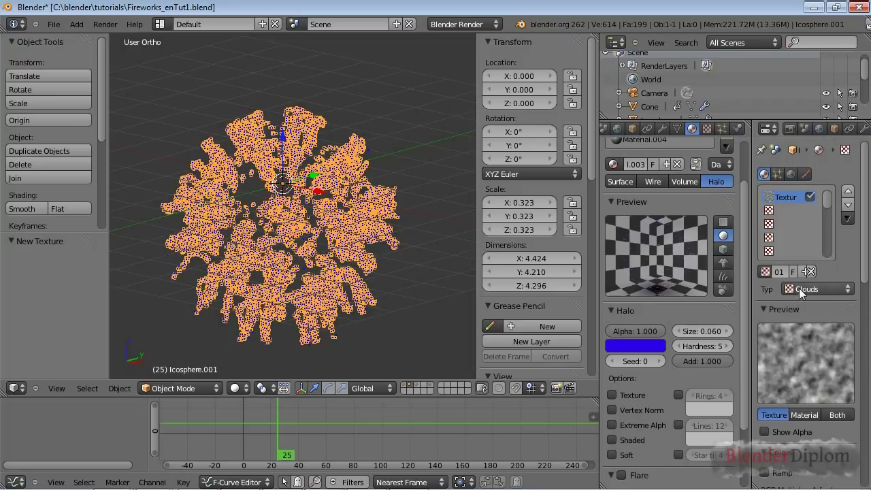
click(766, 272)
click(794, 287)
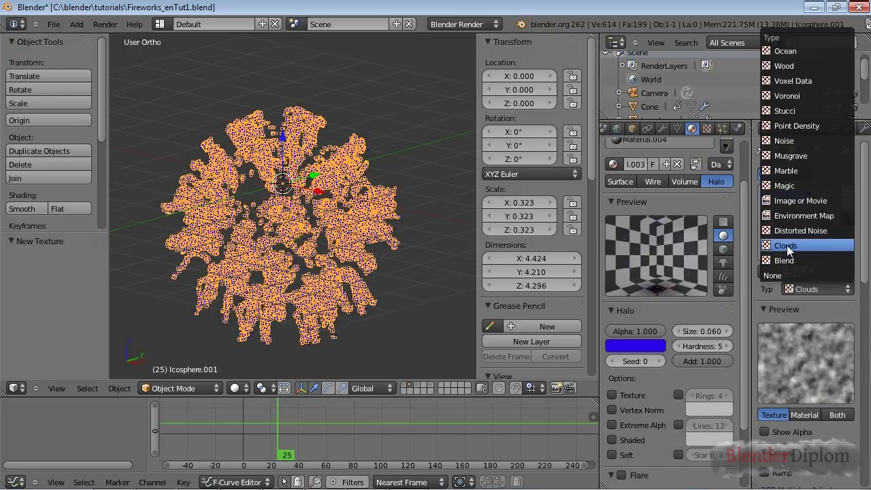
click(791, 260)
scroll(805, 313, down, 4)
scroll(804, 334, down, 5)
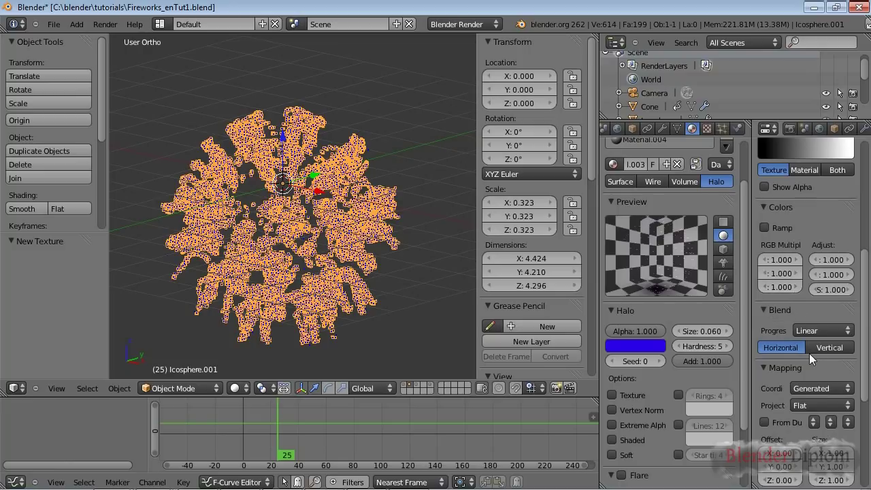
click(813, 330)
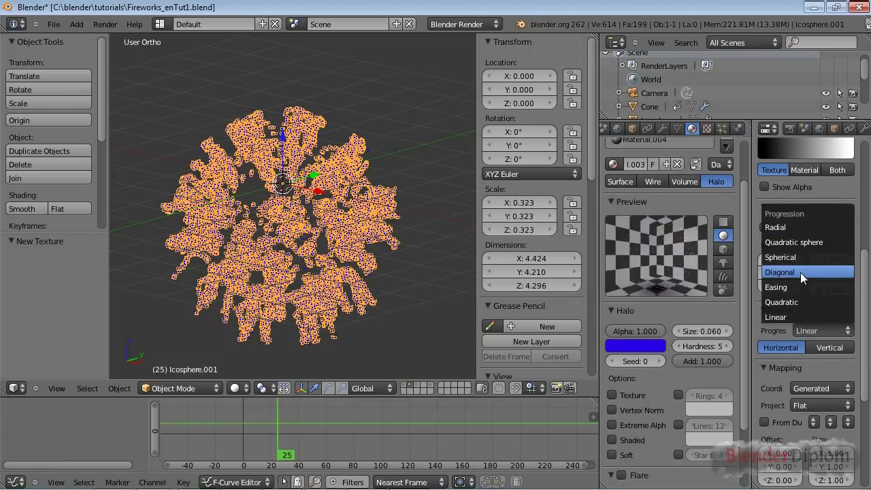
click(798, 254)
scroll(799, 267, up, 4)
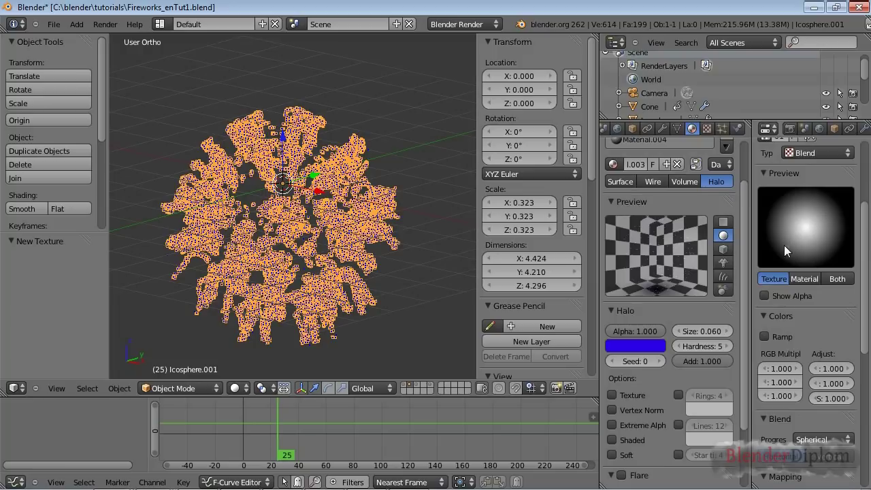
Enable the texture's color ramp, move its transparent stop to 0.510 and color its end stop light blue
click(763, 336)
drag(764, 369, 810, 371)
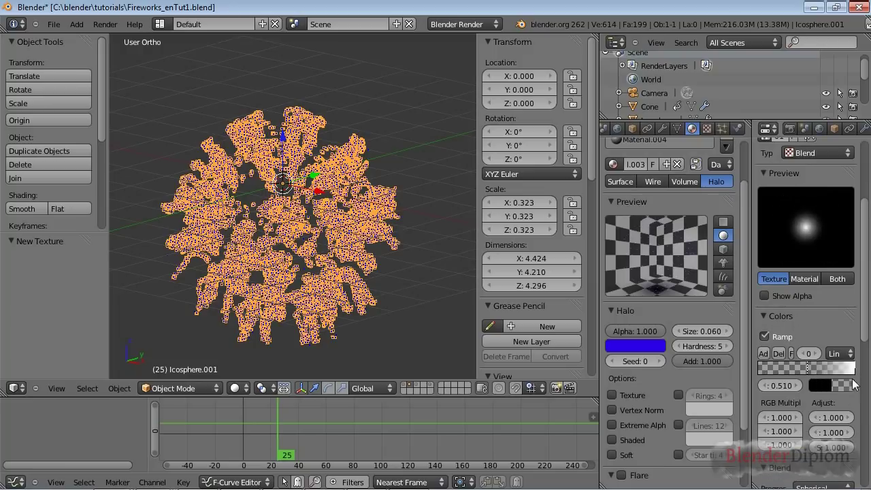
click(852, 368)
click(826, 385)
drag(830, 228, 807, 208)
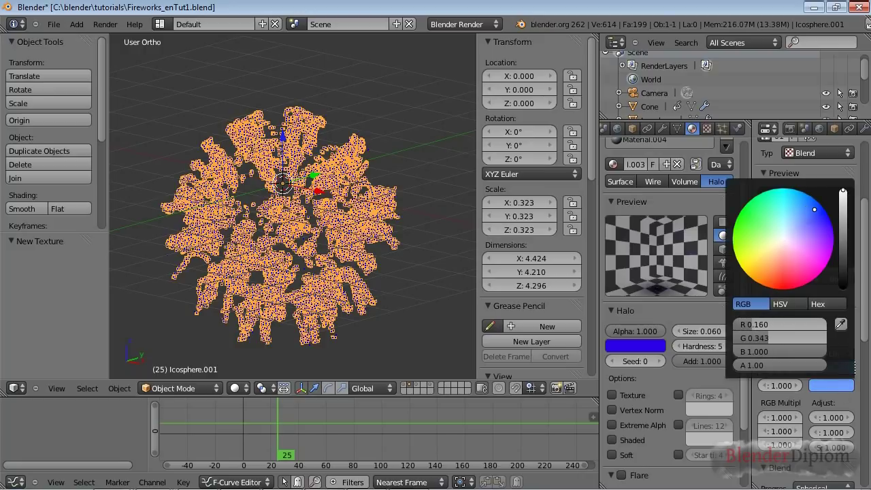
click(829, 385)
scroll(822, 383, down, 2)
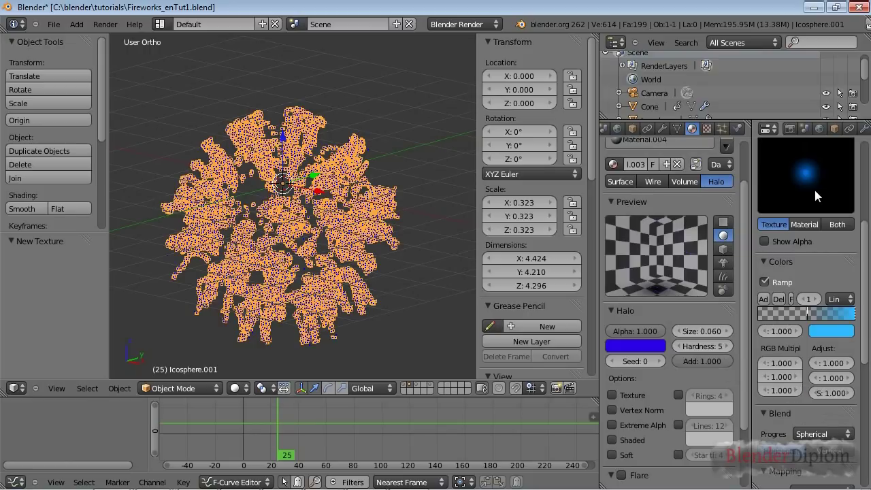
scroll(672, 391, down, 2)
Enable the Texture and Extreme Alpha halo options of Material.003
click(613, 340)
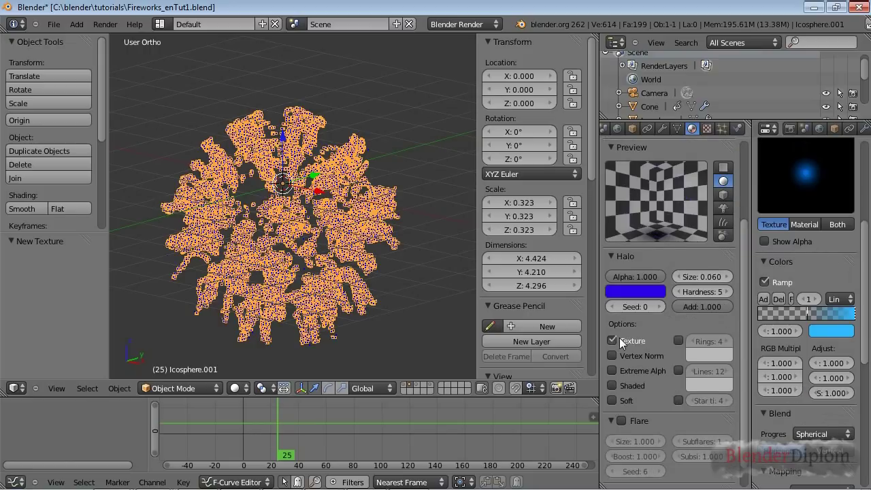
scroll(643, 377, up, 1)
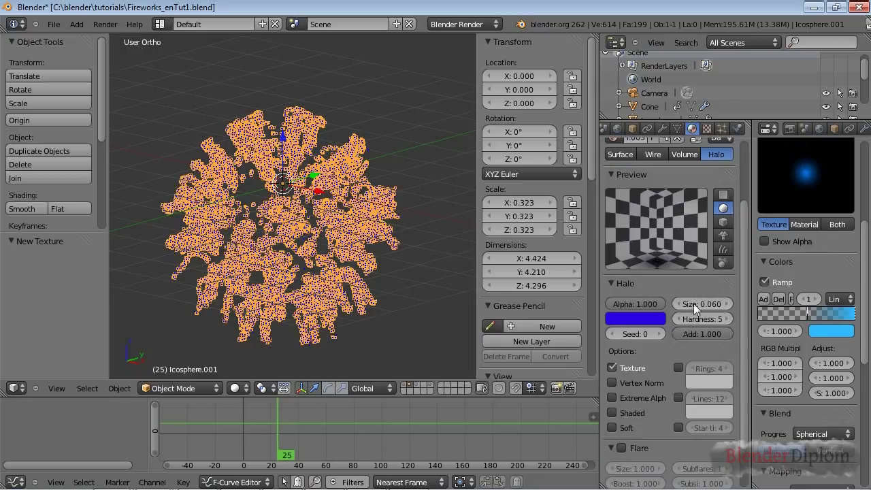
click(644, 398)
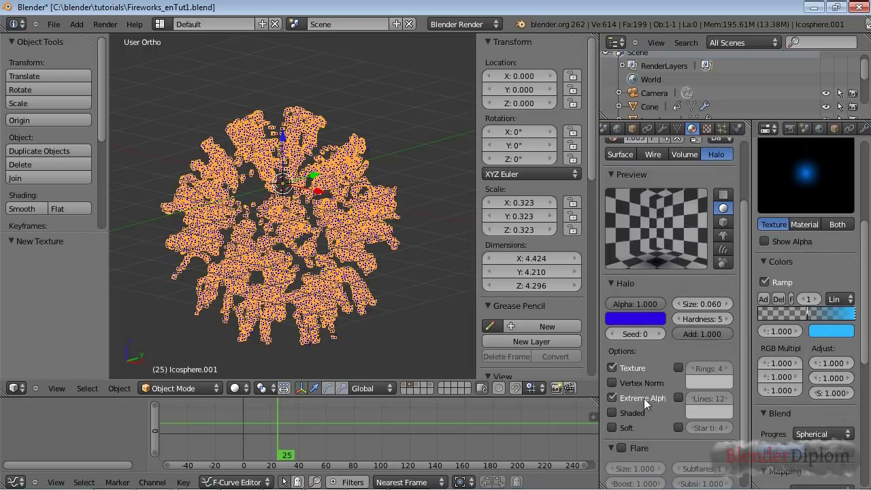
Change Material.004 to the Halo type and set its halo size to 0.02
scroll(663, 410, down, 1)
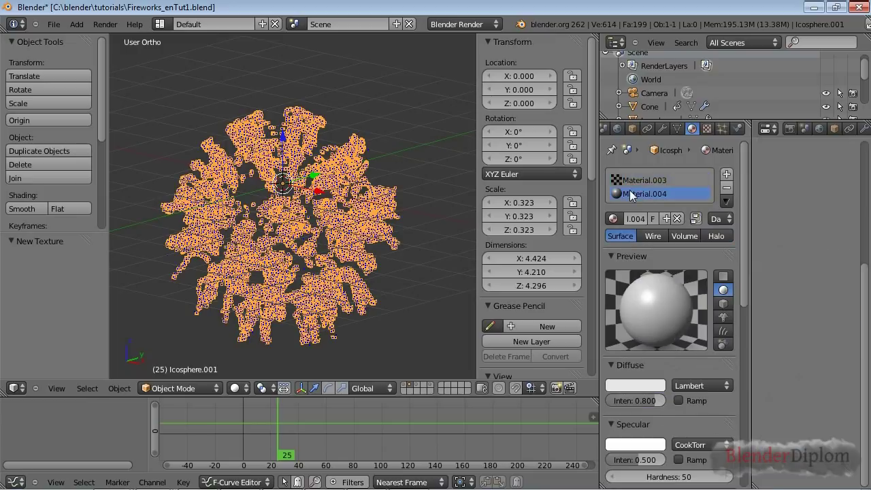
scroll(653, 302, down, 2)
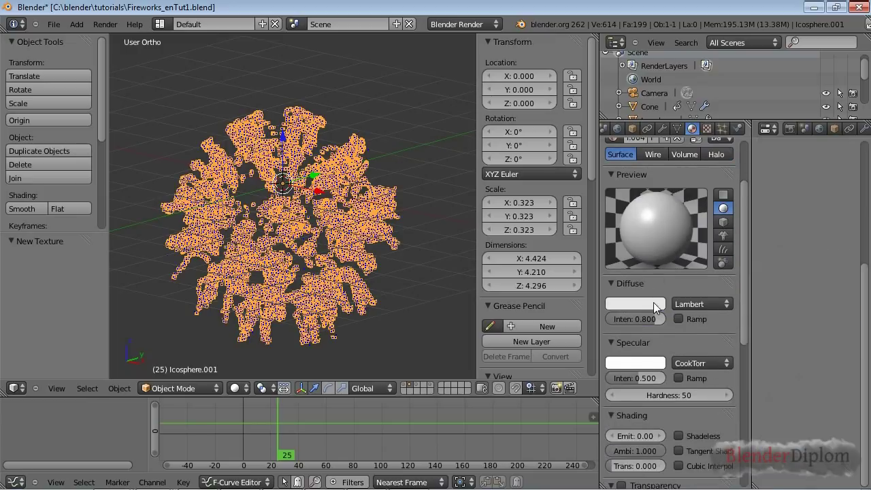
scroll(653, 302, up, 2)
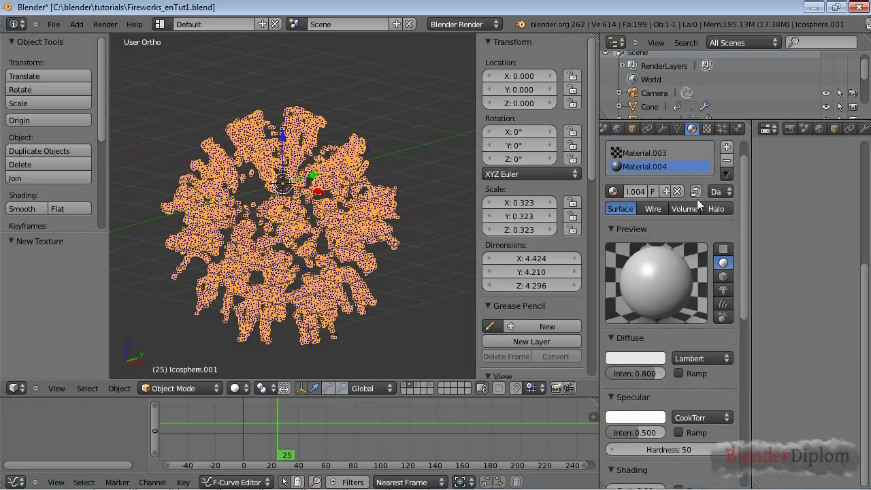
click(716, 208)
scroll(697, 310, down, 2)
click(699, 306)
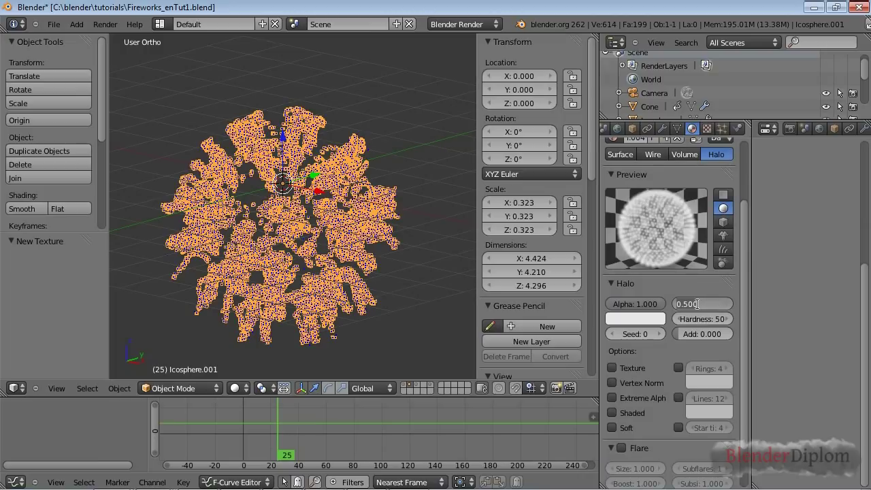
text(0.02)
key(Return)
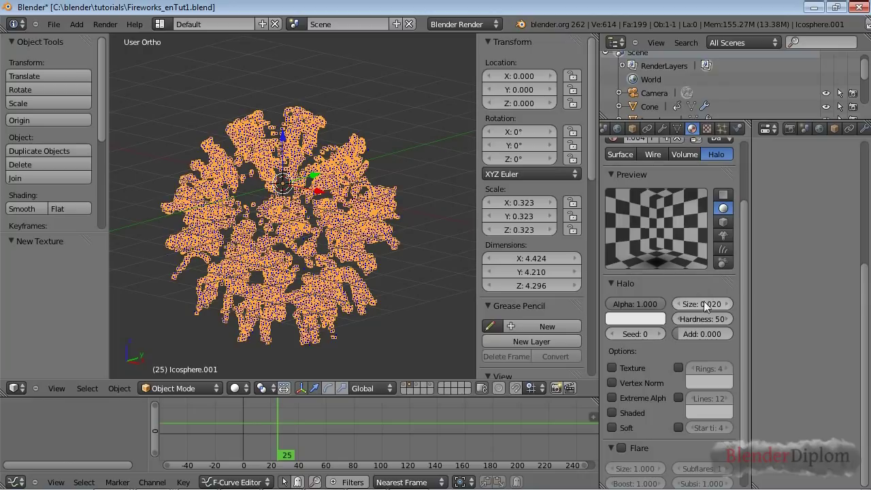
Set the halo Add value of Material.004 to 0.860 and its color to a pale beige
drag(683, 334, 733, 338)
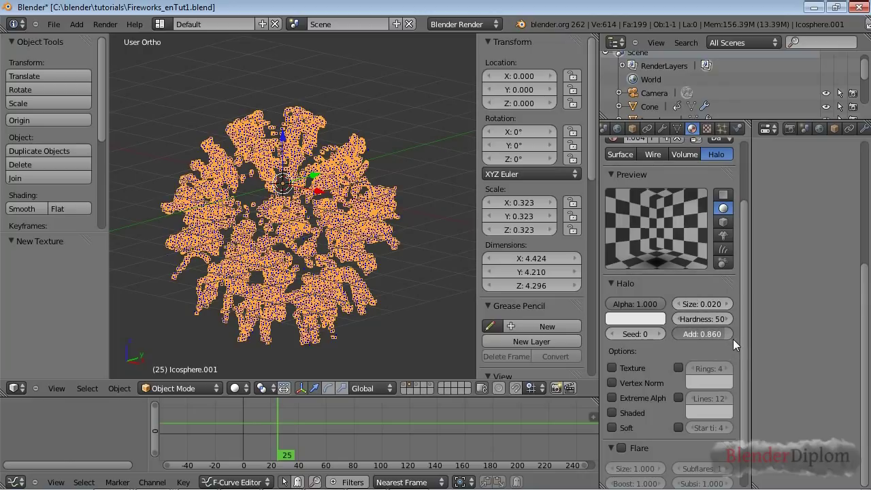
click(629, 317)
drag(655, 191, 653, 198)
scroll(663, 319, up, 2)
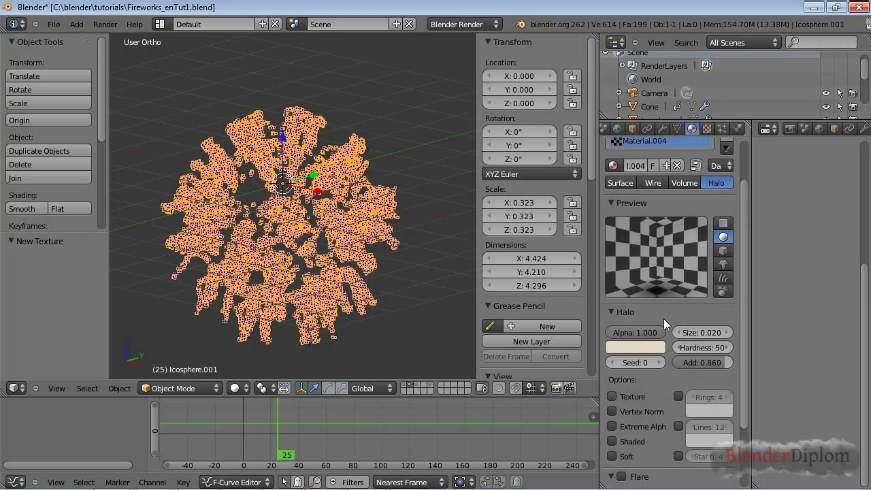
Turn off emitter rendering for both ParticleSystem and ParticleSystem 2 of the layer 2 icosphere
click(722, 128)
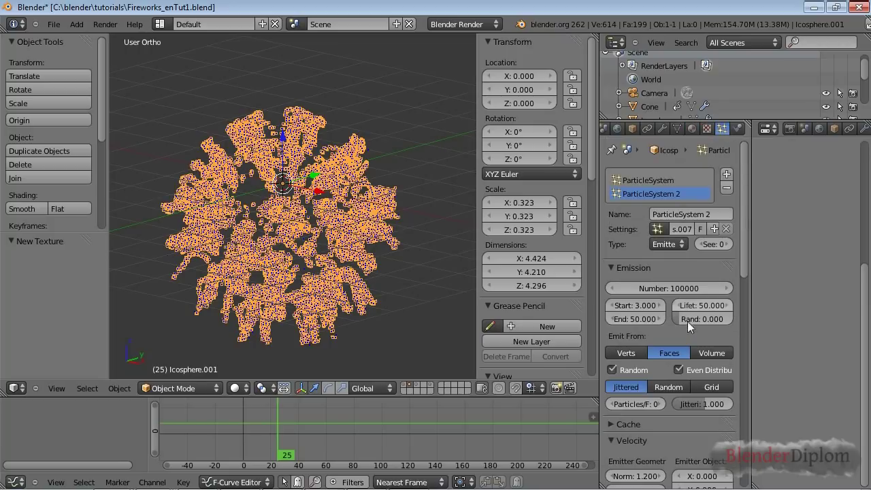
click(667, 181)
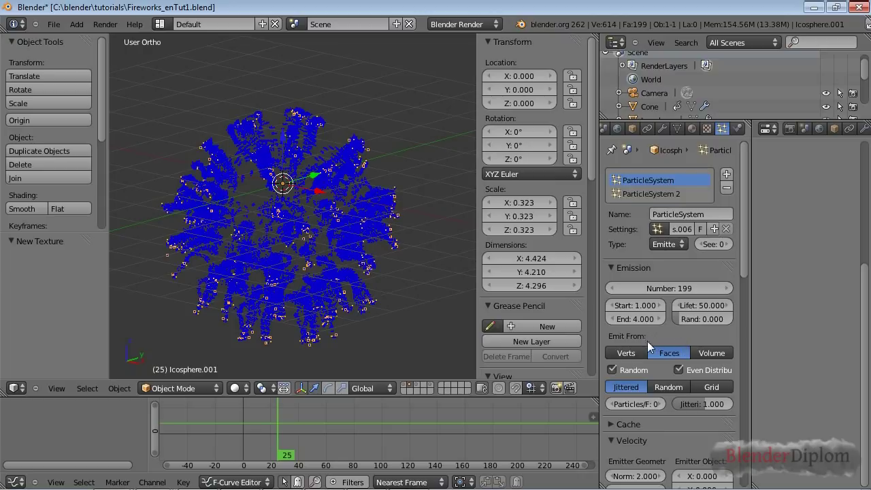
scroll(639, 329, down, 15)
click(629, 354)
click(809, 128)
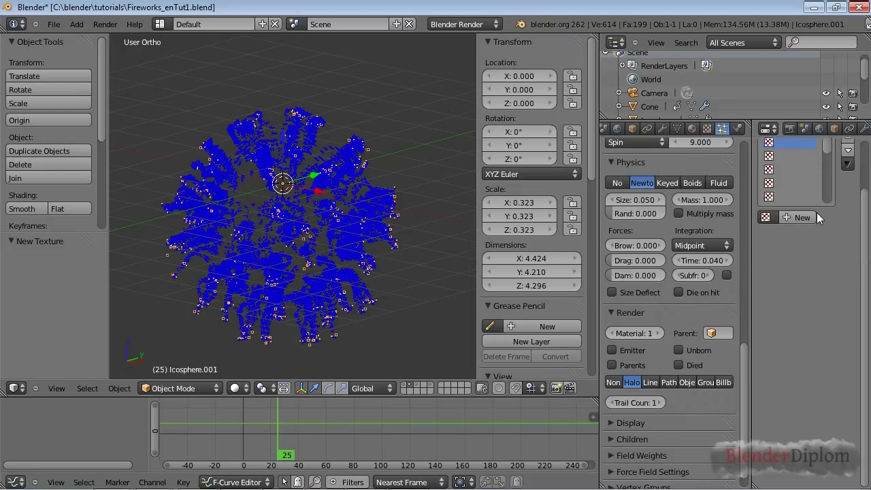
scroll(817, 213, up, 3)
scroll(784, 129, down, 2)
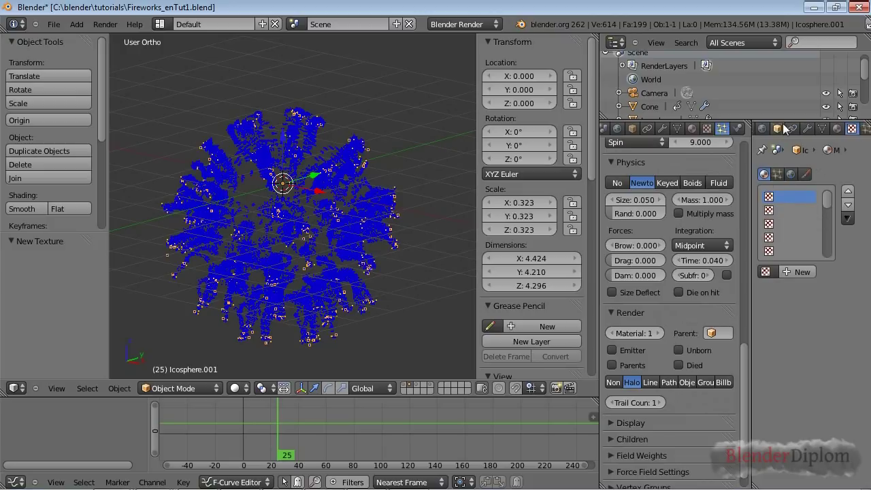
click(865, 128)
click(785, 193)
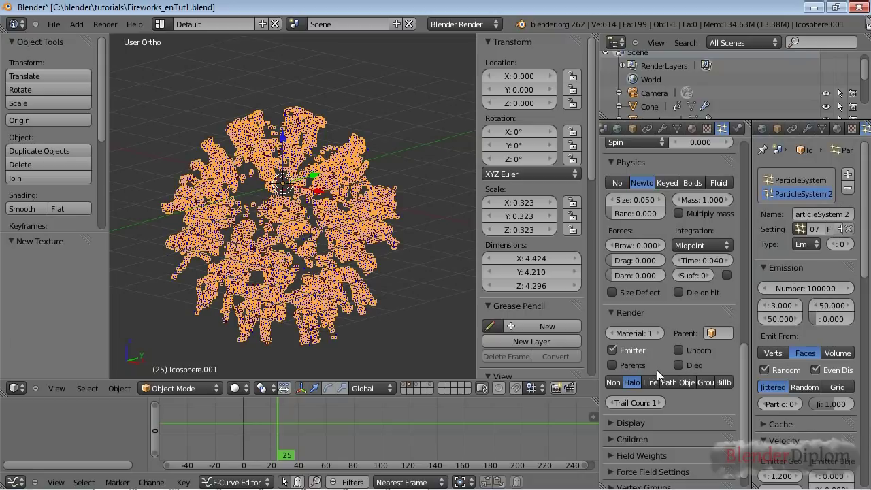
click(644, 353)
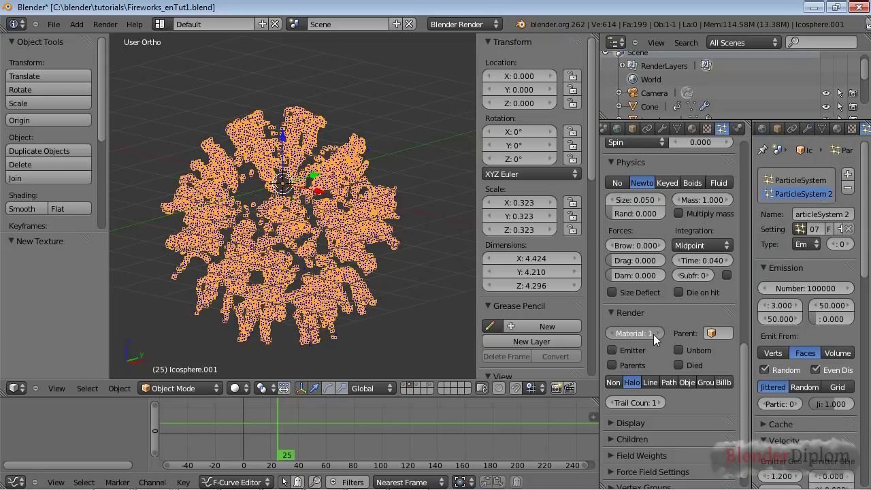
Set the render material of ParticleSystem 2 to 2 and test-render frame 25
click(653, 334)
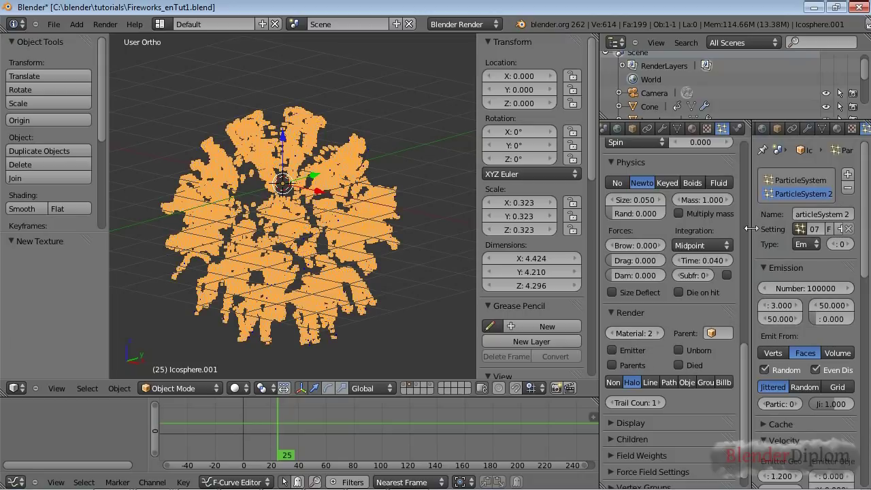
key(F12)
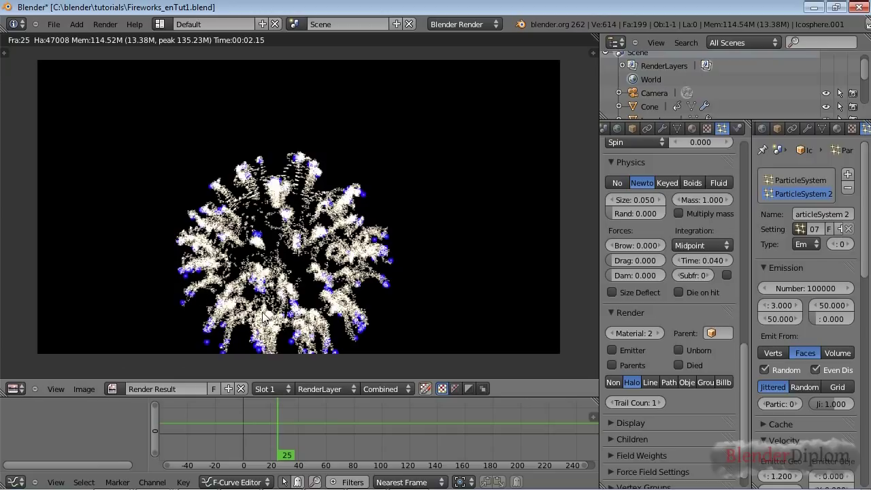
key(Escape)
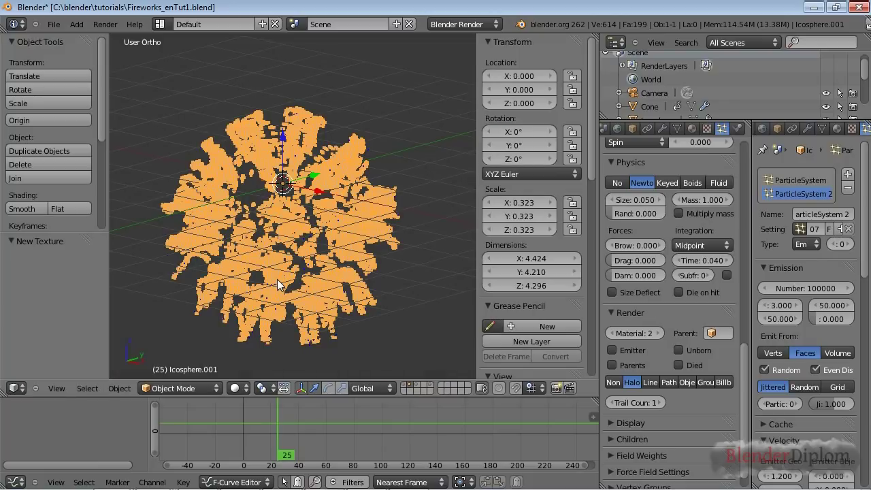
Show layer 3, play its animation to frame 39 and view the icosphere's particles through the camera
key(3)
key(alt+a)
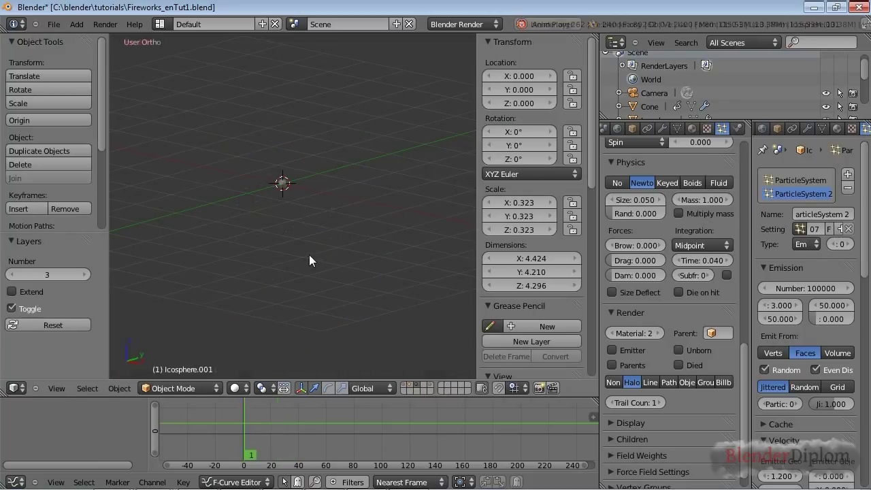
key(KP_0)
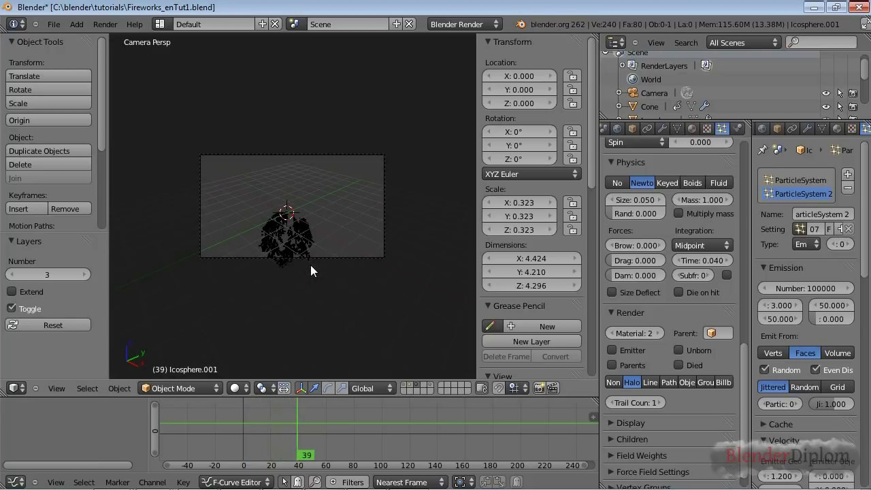
right_click(314, 262)
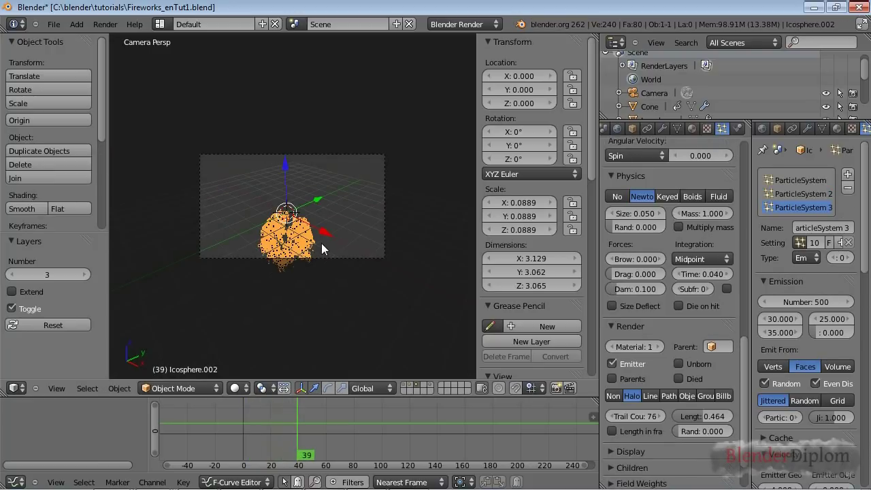
Show layer 1 as well and move the camera to about X 6.635, Y -5.886, Z 2.898 to frame the firework
key(shift+1)
right_click(334, 154)
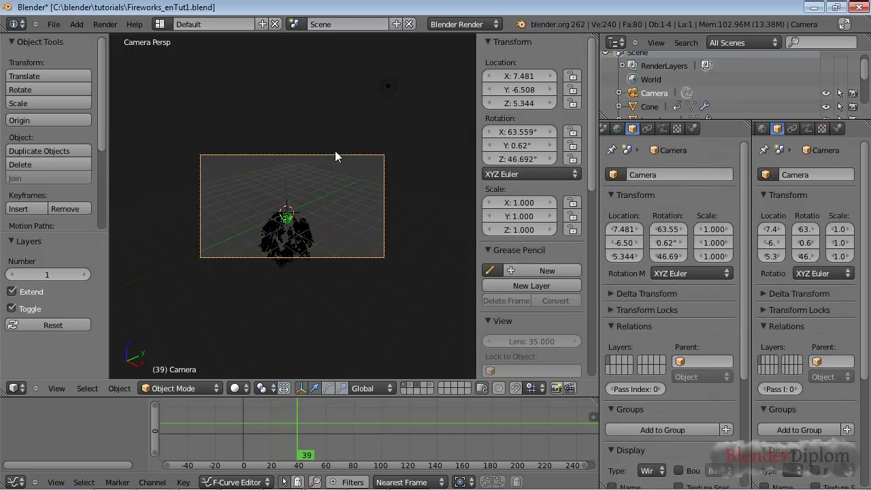
key(g)
click(330, 220)
key(g)
key(z)
click(294, 194)
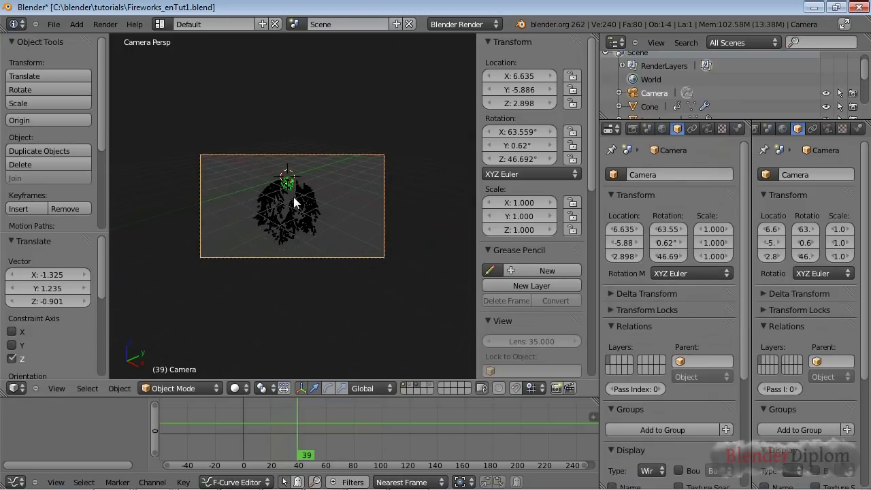
Add two material slots to the layer 3 icosphere and create a new material in the first one
right_click(295, 185)
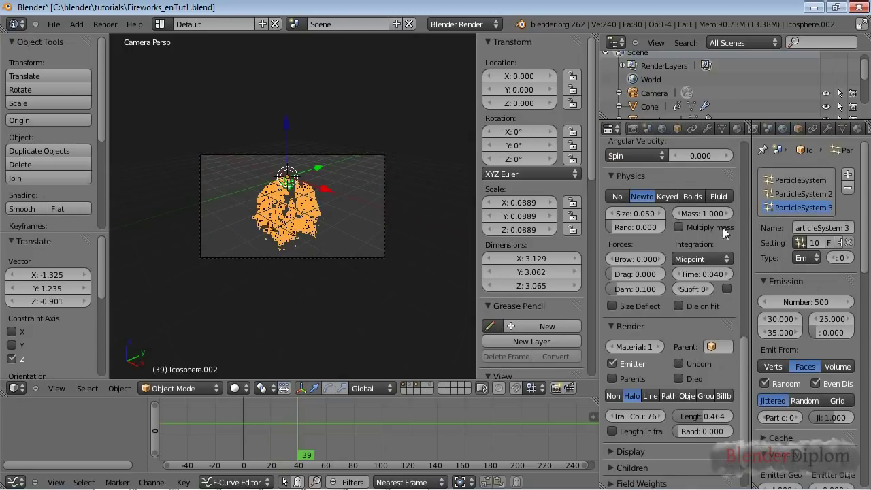
scroll(653, 252, up, 3)
click(737, 129)
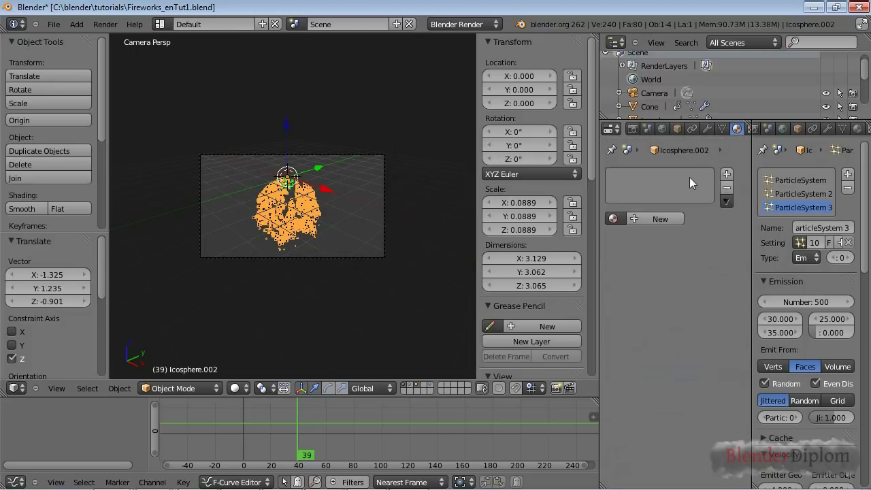
click(726, 174)
click(726, 174)
click(659, 218)
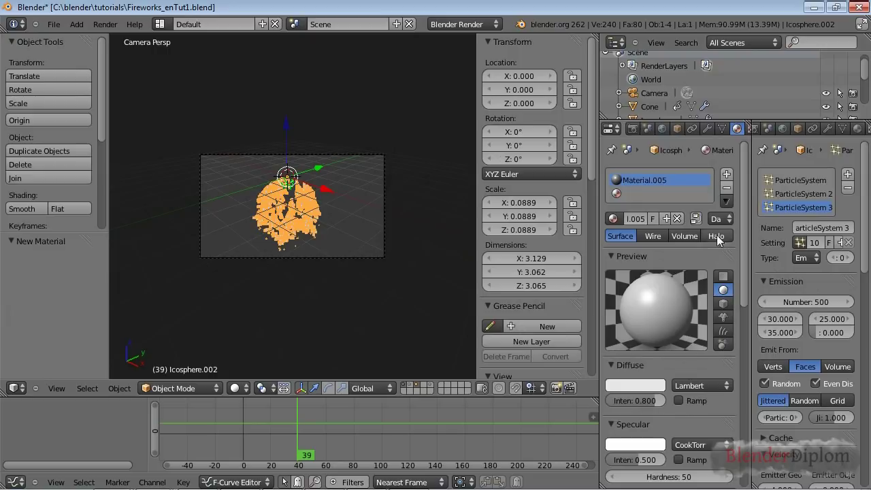
Create a new material in the second slot of the layer 3 icosphere and make the first slot active
click(667, 194)
click(661, 214)
click(662, 178)
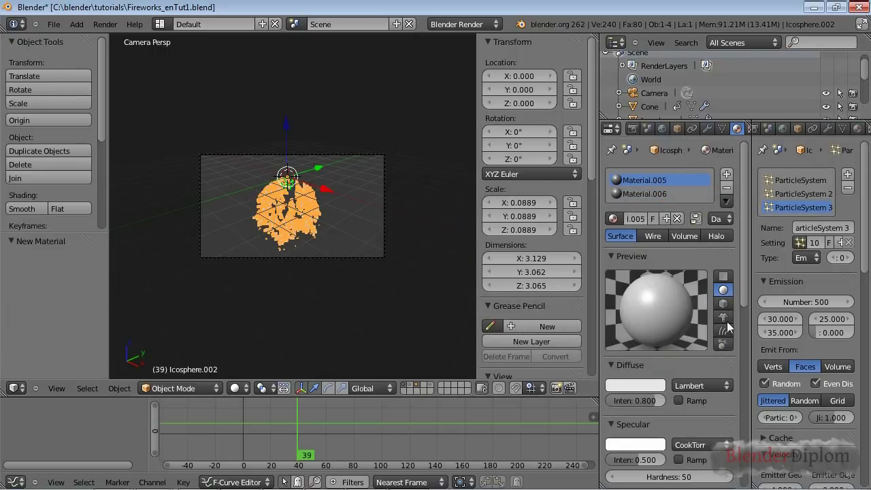
Make the icosphere's first material a light green halo (about R 0.110, G 0.800, B 0.218) with size 0.3
click(712, 234)
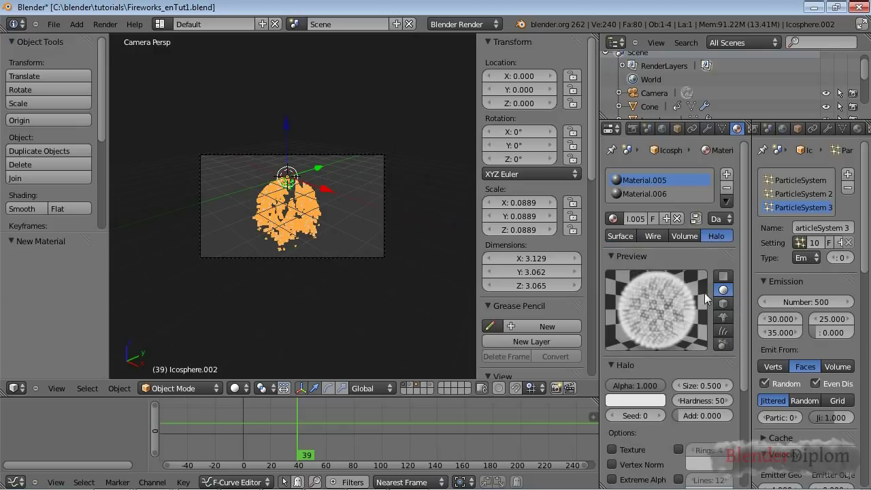
click(656, 397)
drag(652, 268, 627, 241)
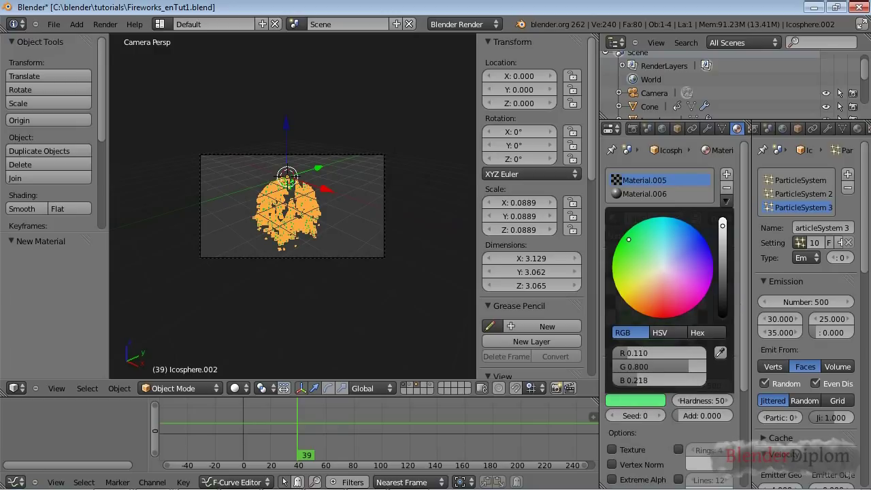
click(707, 386)
text(0.3)
key(Return)
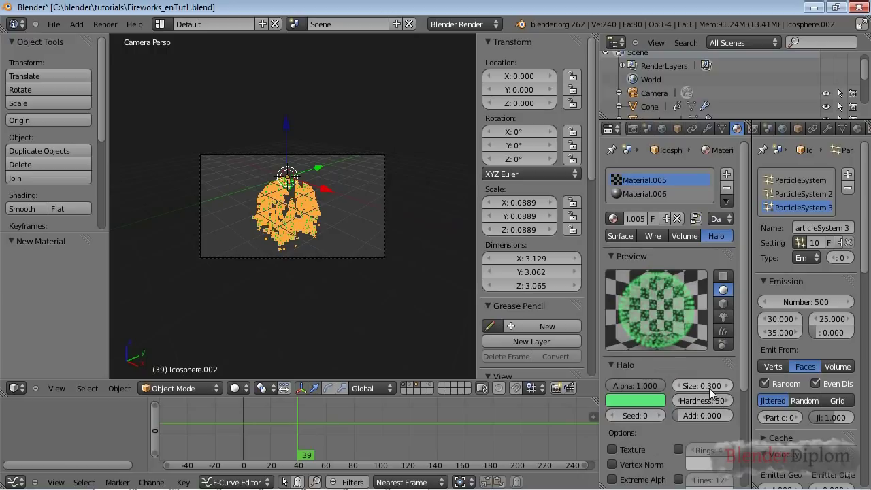
Make the icosphere's second material a pale yellow halo and check the list of existing materials
scroll(707, 388, down, 2)
mouse_move(711, 359)
mouse_down()
mouse_move(676, 358)
mouse_move(715, 362)
mouse_up()
scroll(721, 363, up, 2)
click(644, 194)
click(614, 219)
key(Escape)
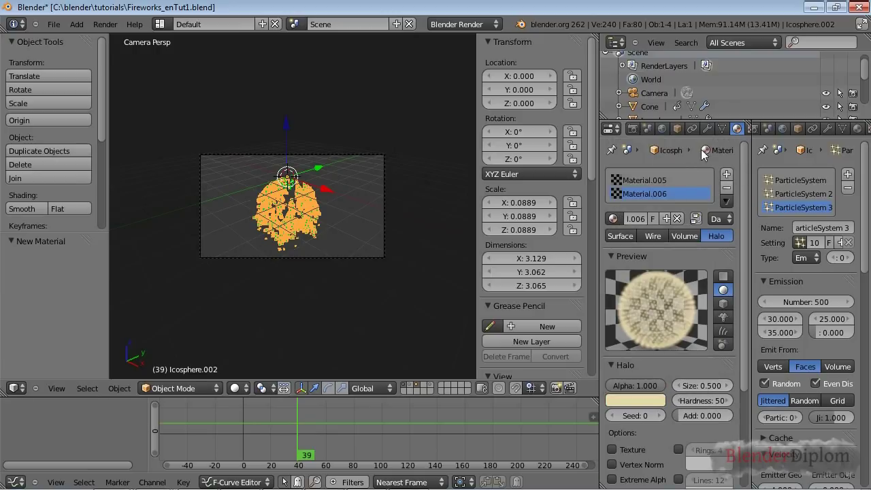
Go to layer 1 at frame 1 and rename the first material of its icosphere to Streaks
key(1)
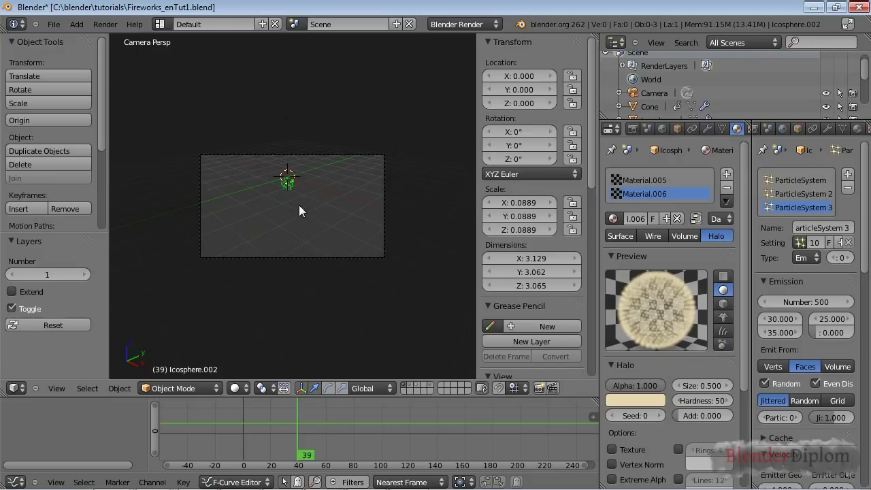
key(Home)
key(shift+Left)
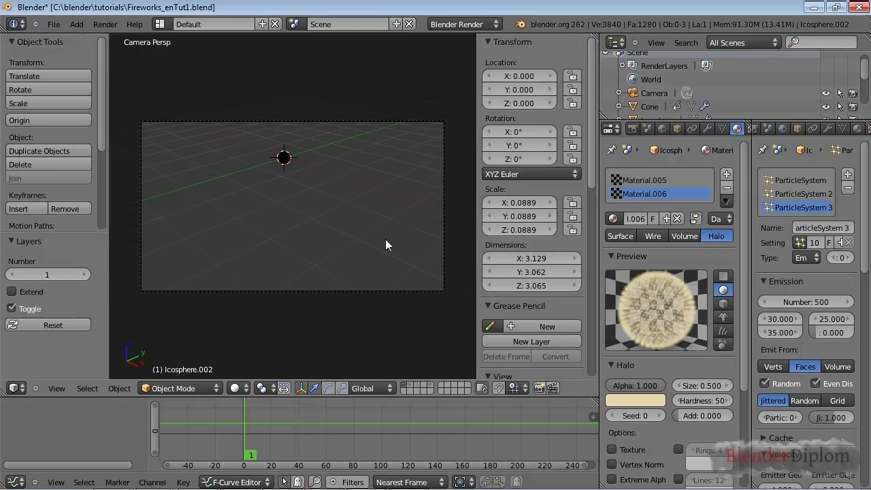
right_click(284, 157)
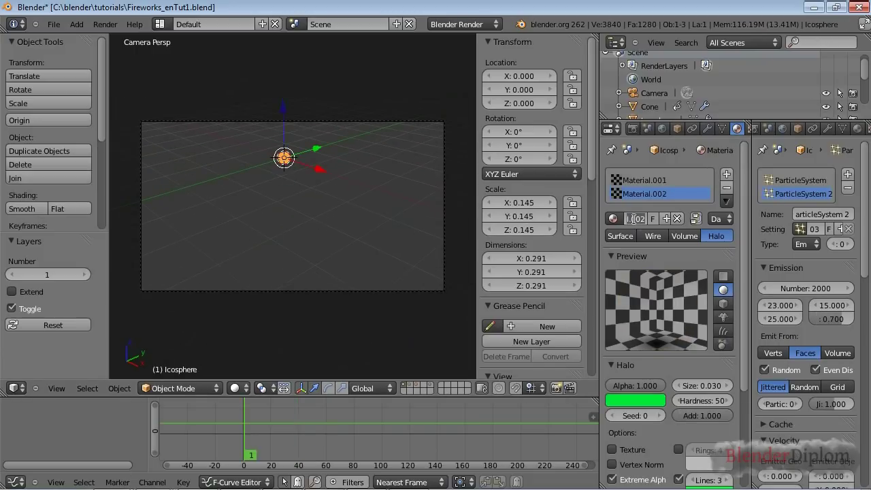
click(645, 180)
text(Spreaks)
key(Return)
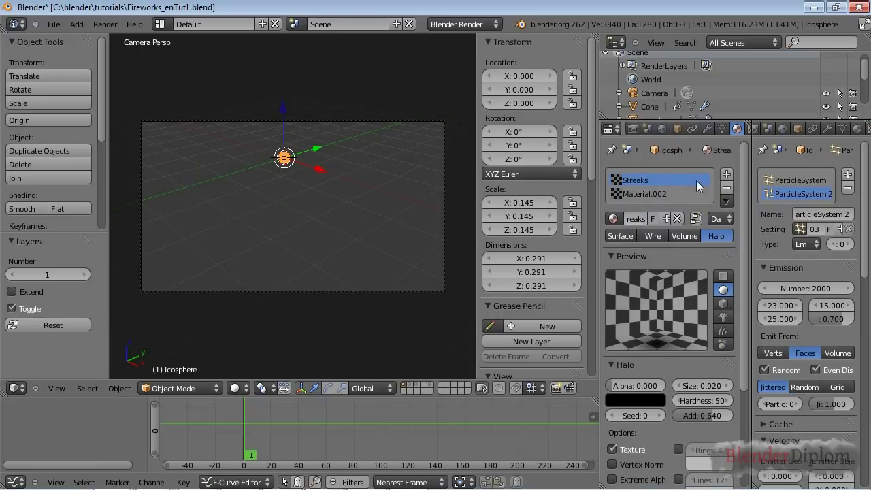
Assign the Streaks material to the second slot of the layer 3 icosphere and make it a single-user copy
scroll(640, 129, down, 2)
key(3)
right_click(283, 158)
click(612, 218)
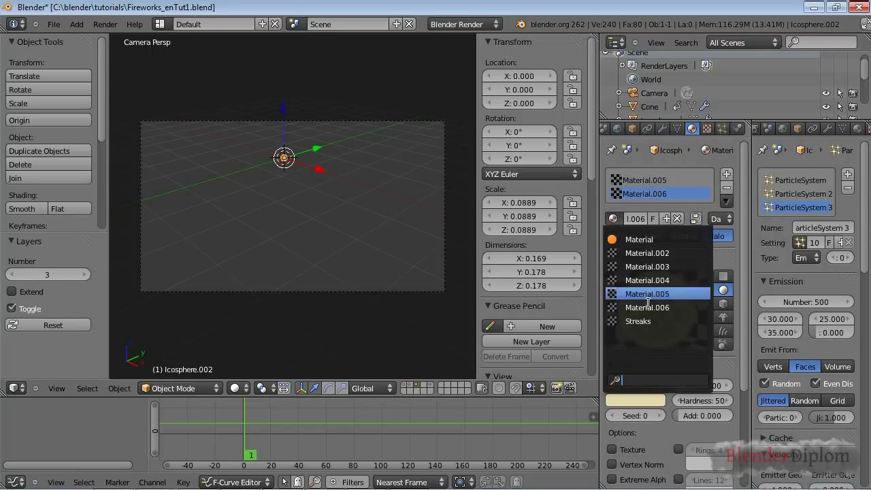
click(637, 321)
click(647, 220)
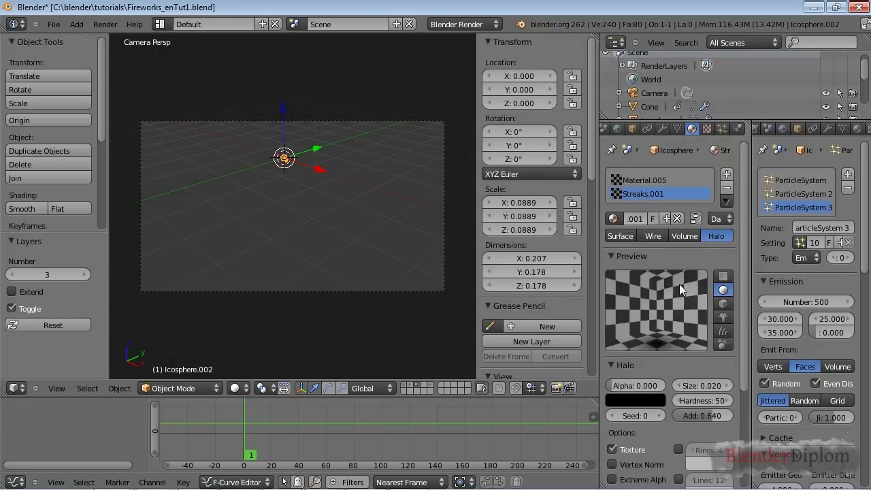
Set the render type of the layer 3 icosphere's first particle system to None
scroll(839, 133, down, 3)
click(800, 180)
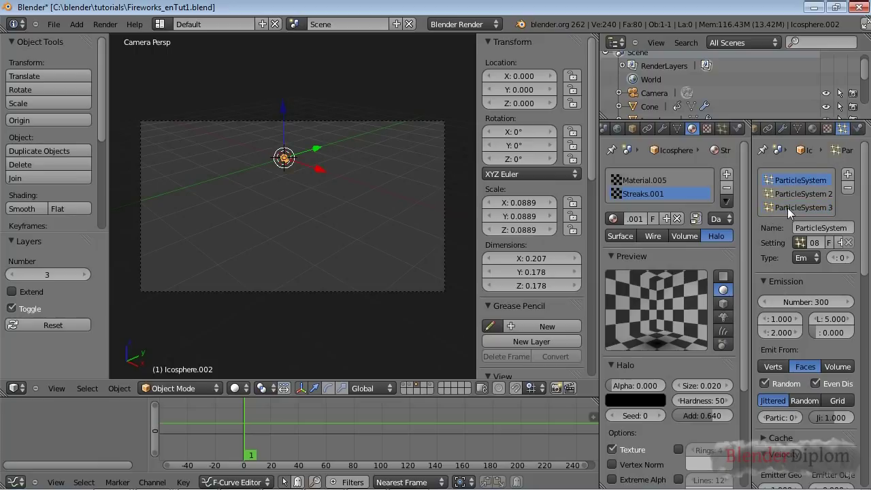
scroll(803, 345, down, 10)
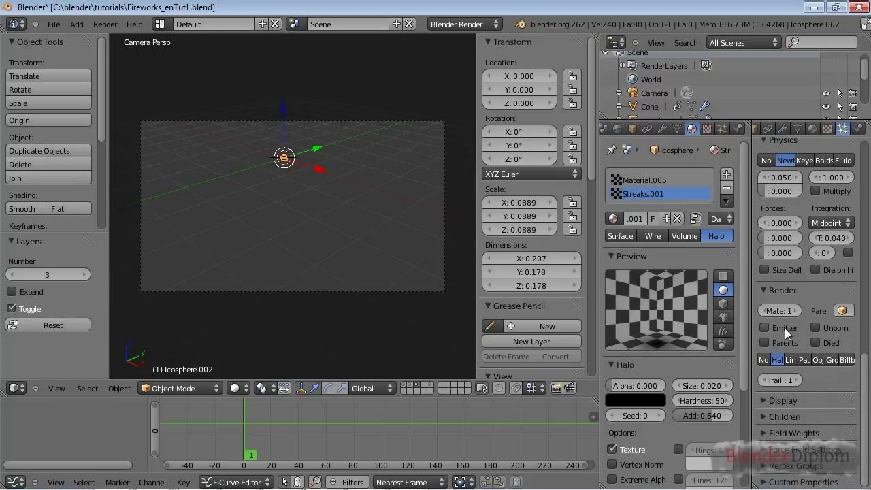
scroll(784, 318, up, 12)
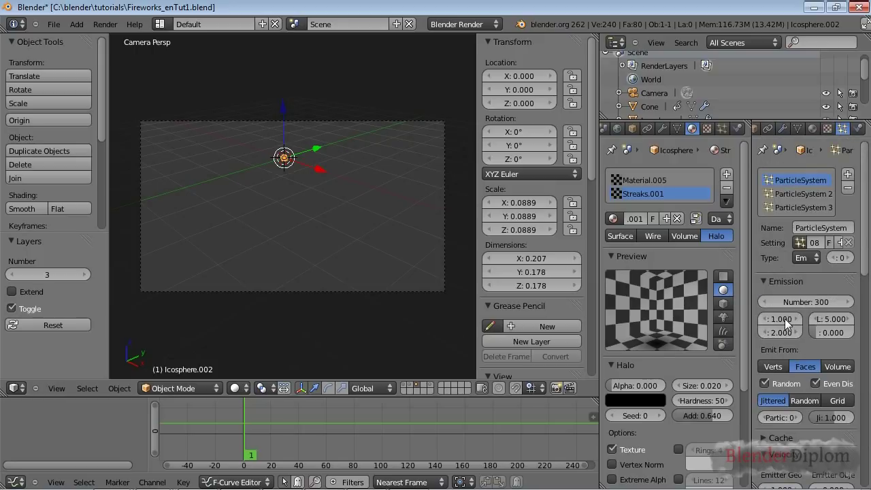
scroll(793, 302, down, 5)
scroll(793, 302, down, 5)
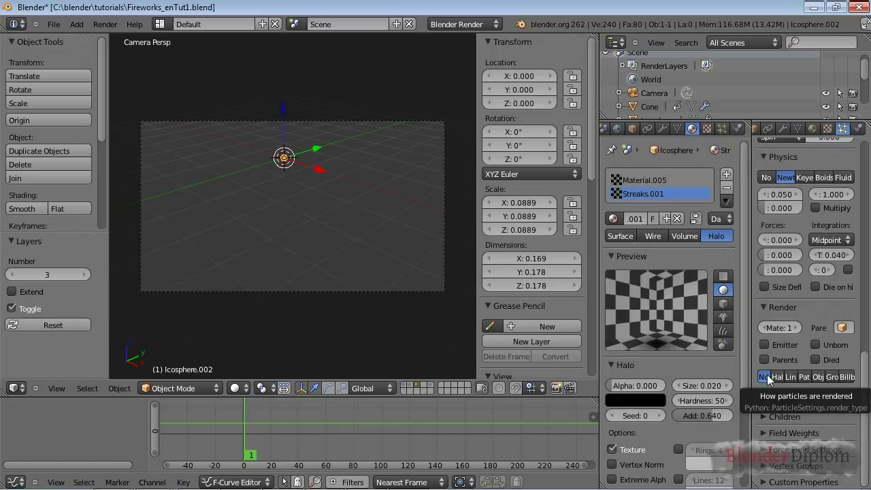
scroll(768, 367, up, 12)
scroll(789, 333, down, 12)
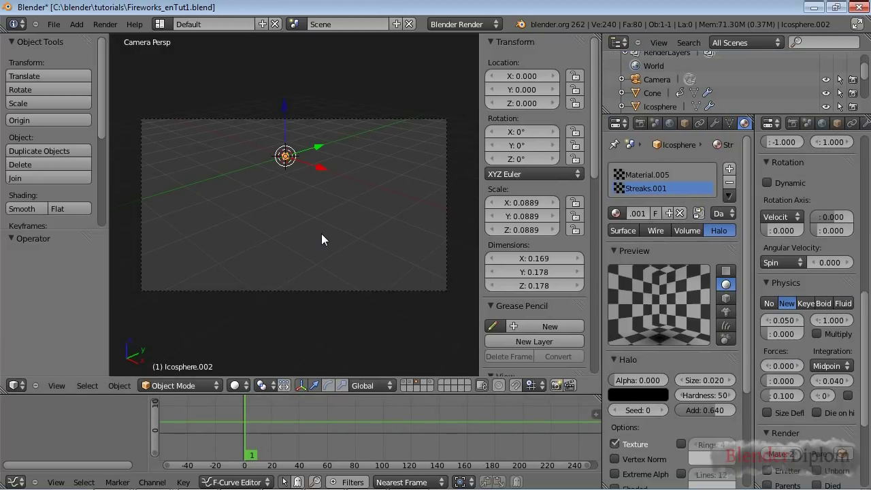
Play the animation to frame 43 and test-render that frame to check the streaks
key(alt+a)
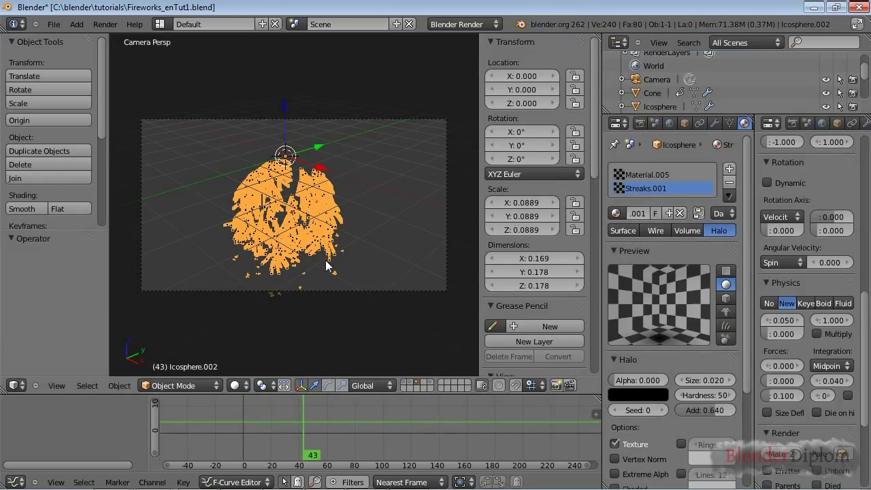
key(F12)
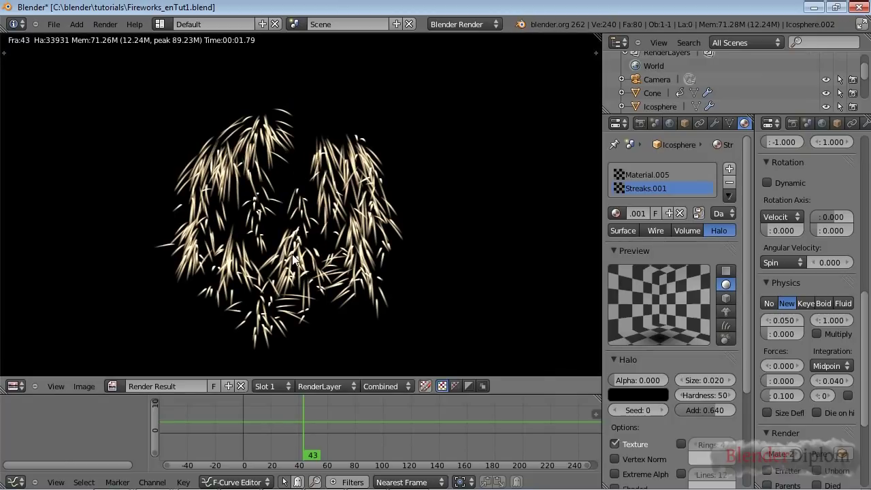
key(Escape)
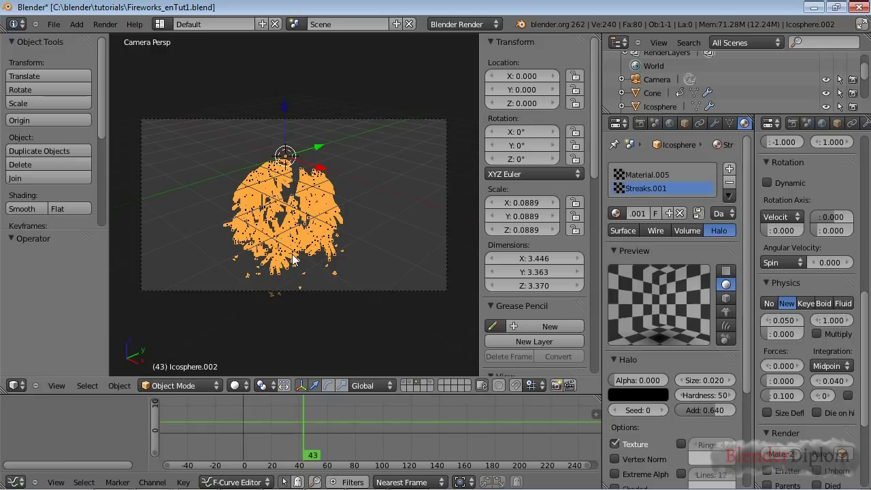
Add an icosphere with 5 subdivisions at the origin on the empty layer 4, working in front view
key(4)
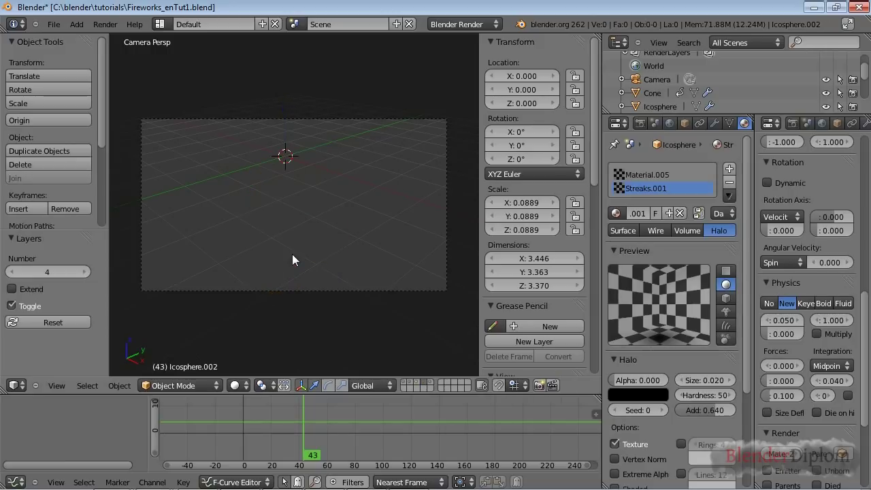
shift+scroll(297, 235, up, 3)
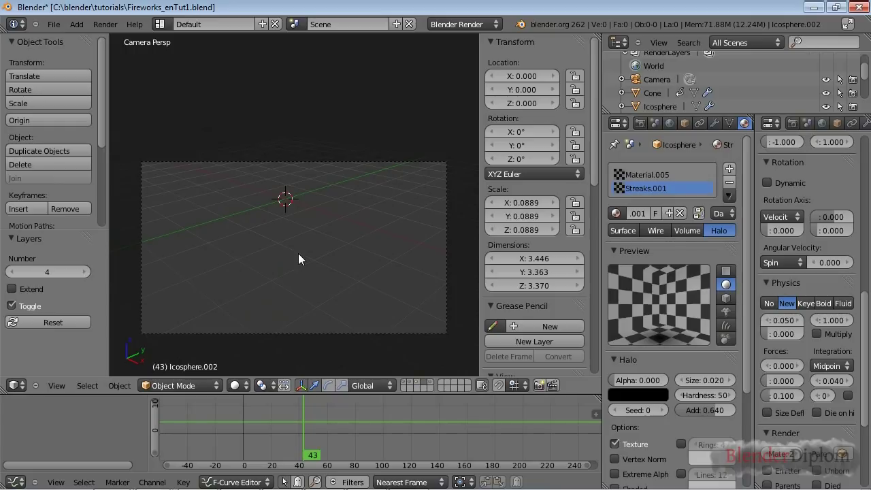
key(KP_1)
key(shift+a)
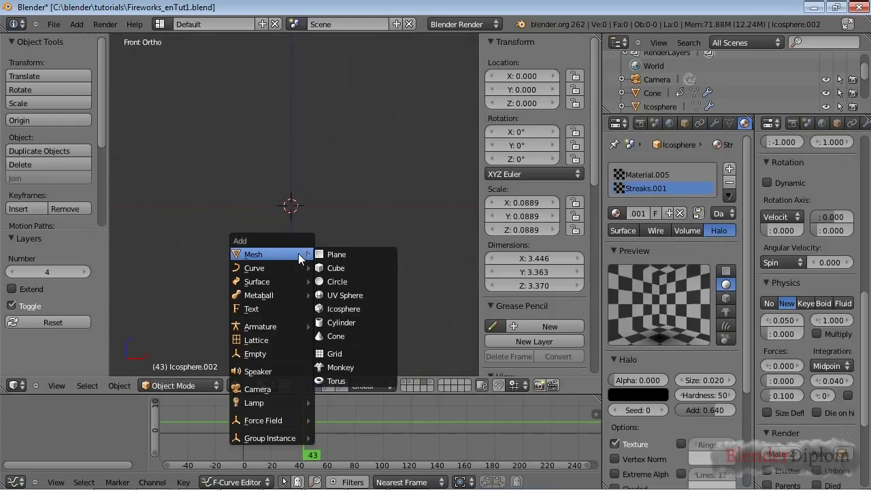
click(328, 307)
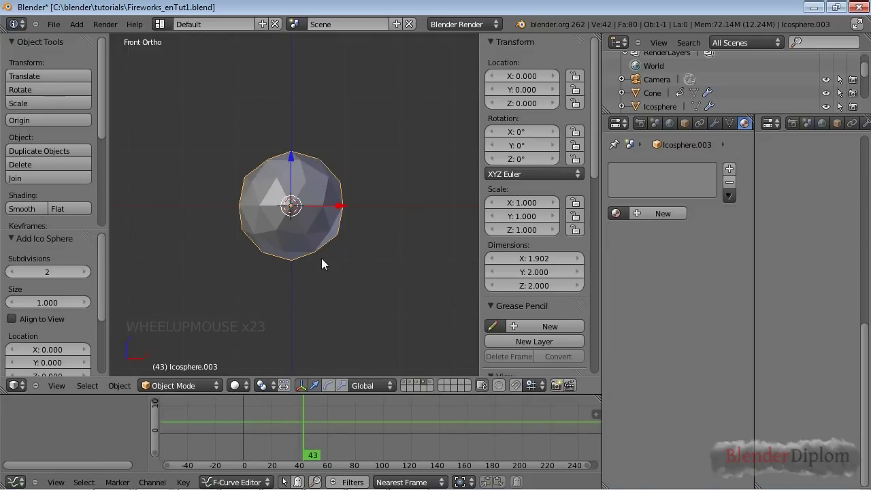
key(F6)
click(511, 282)
click(511, 282)
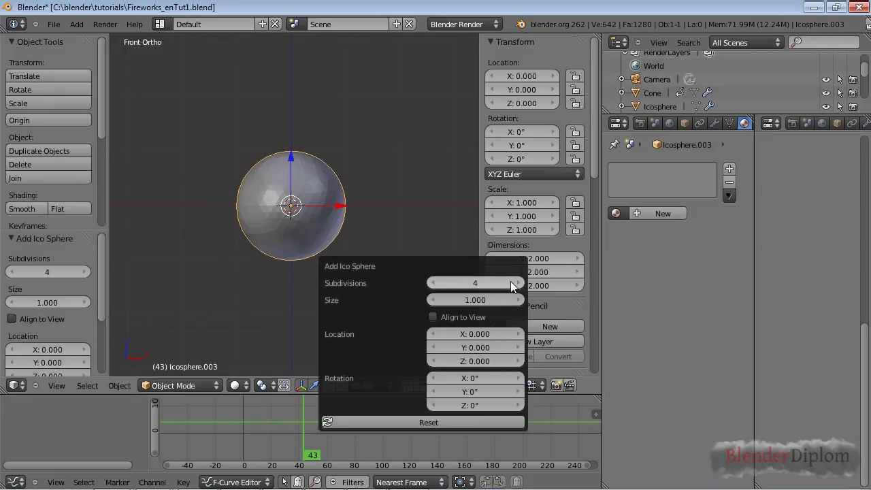
click(511, 282)
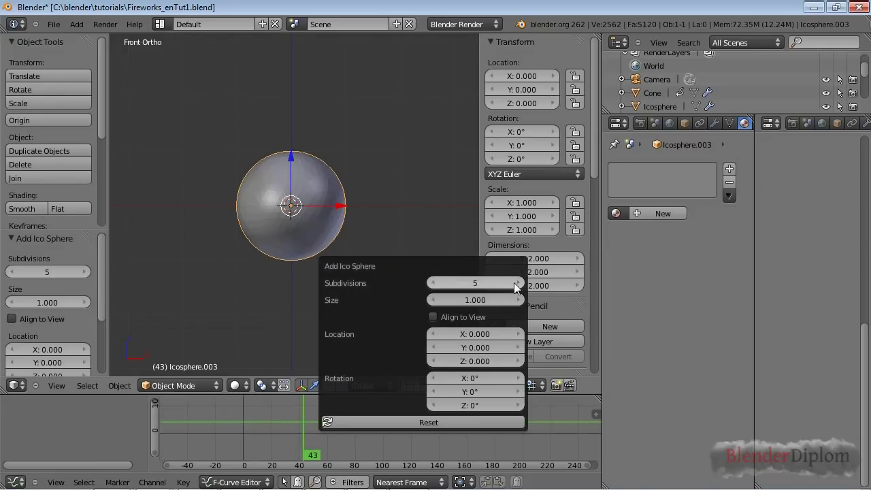
Circle-select two round eyes and a curved smiling mouth on the front of the icosphere's mesh, and delete all the other vertices
key(Tab)
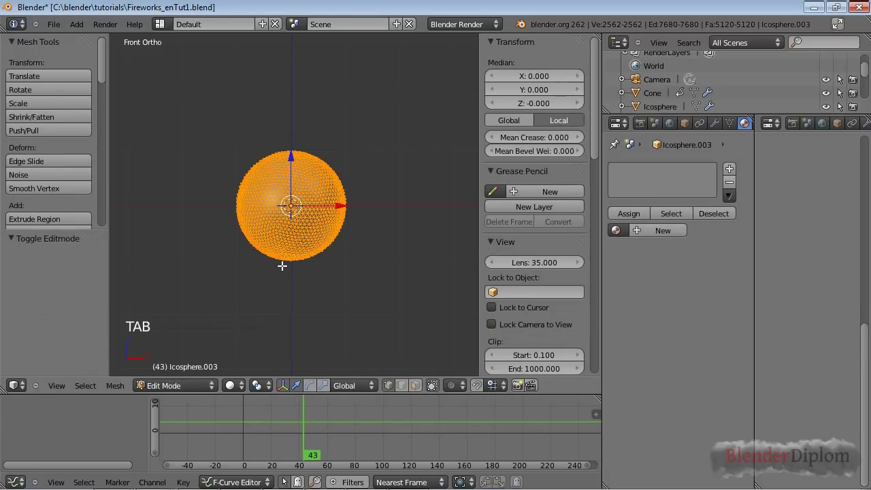
scroll(281, 265, up, 3)
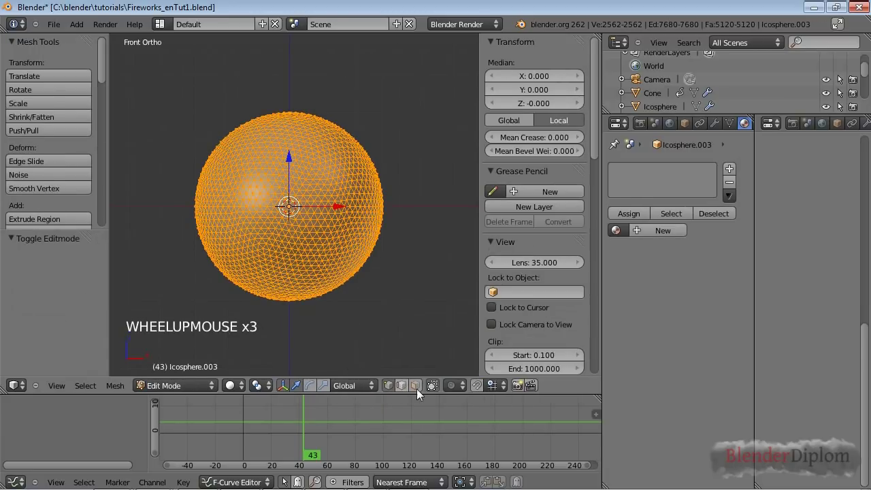
click(437, 387)
click(437, 388)
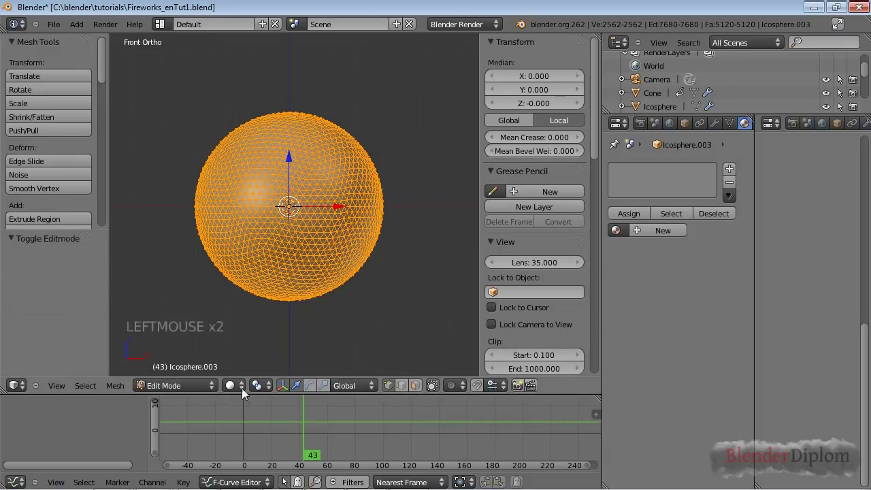
key(a)
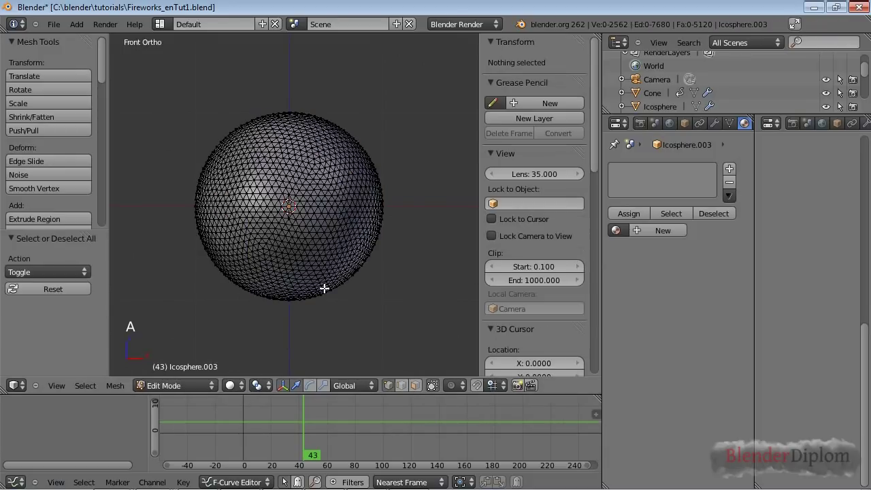
key(c)
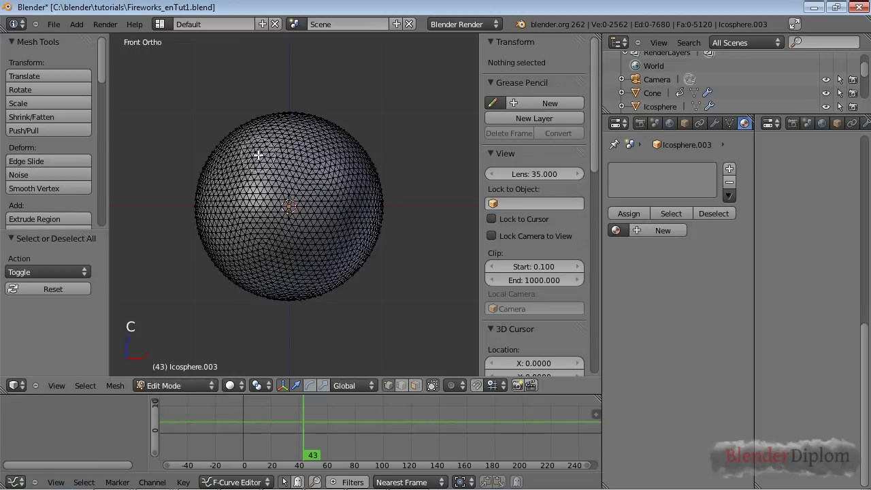
drag(256, 152, 262, 155)
mouse_move(339, 168)
mouse_down()
mouse_move(349, 172)
mouse_move(335, 182)
mouse_up()
mouse_move(241, 219)
mouse_down()
mouse_move(256, 255)
mouse_move(300, 267)
mouse_move(345, 240)
mouse_move(324, 243)
mouse_move(340, 225)
mouse_up()
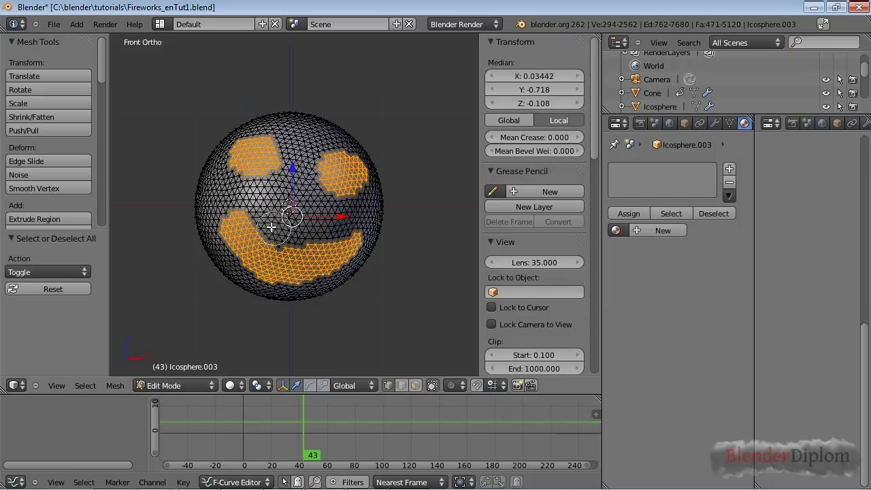
mouse_move(231, 219)
middle_down()
mouse_move(208, 237)
mouse_move(225, 262)
middle_up()
mouse_move(225, 262)
mouse_down()
mouse_move(248, 293)
mouse_move(289, 264)
mouse_move(247, 246)
mouse_move(223, 253)
mouse_up()
mouse_move(222, 254)
middle_down()
mouse_move(233, 249)
mouse_move(223, 260)
mouse_move(220, 247)
mouse_move(238, 278)
middle_up()
right_click(238, 278)
key(ctrl+i)
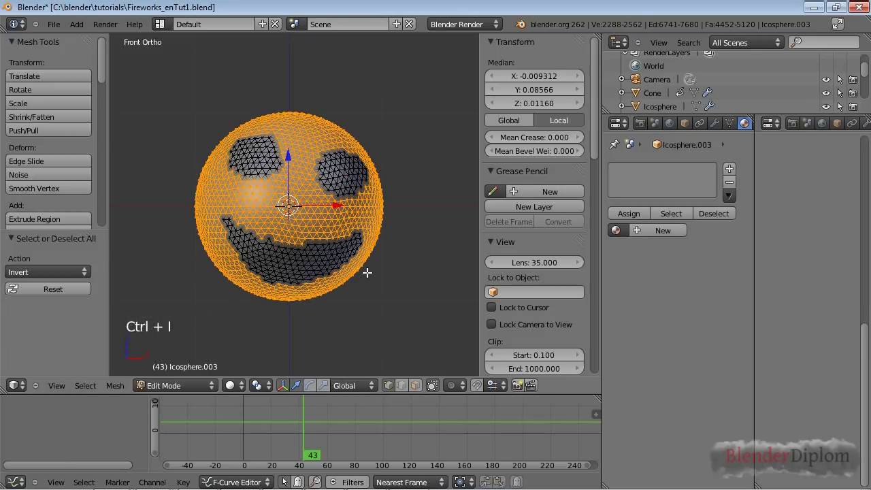
key(x)
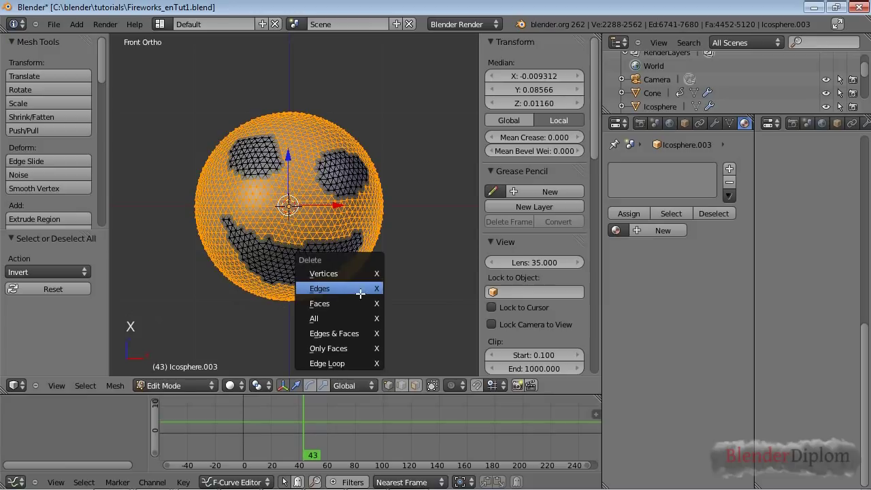
click(358, 274)
key(Tab)
Add a particle system to the smiley mesh and set its normal emission velocity to 3
mouse_move(307, 246)
middle_down()
mouse_move(311, 238)
mouse_move(298, 240)
middle_up()
scroll(729, 140, up, 2)
middle_drag(751, 122, 717, 122)
click(724, 122)
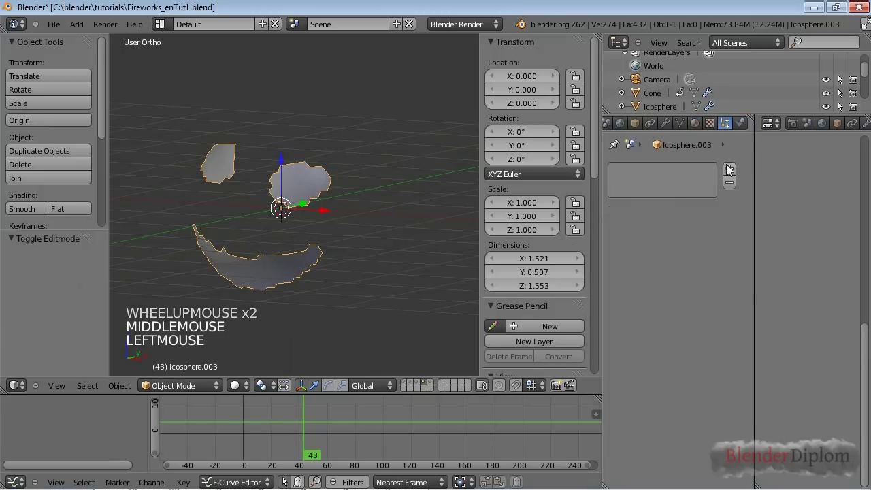
click(729, 168)
scroll(662, 320, down, 2)
scroll(662, 320, down, 2)
drag(648, 360, 687, 359)
Scale the smiley object down to about 0.184 and add an Explode modifier to it
key(s)
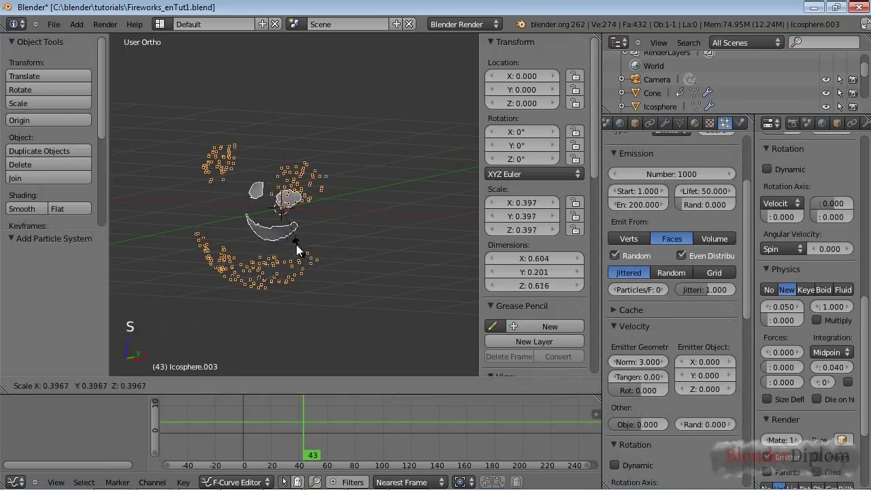
click(289, 226)
scroll(627, 211, up, 4)
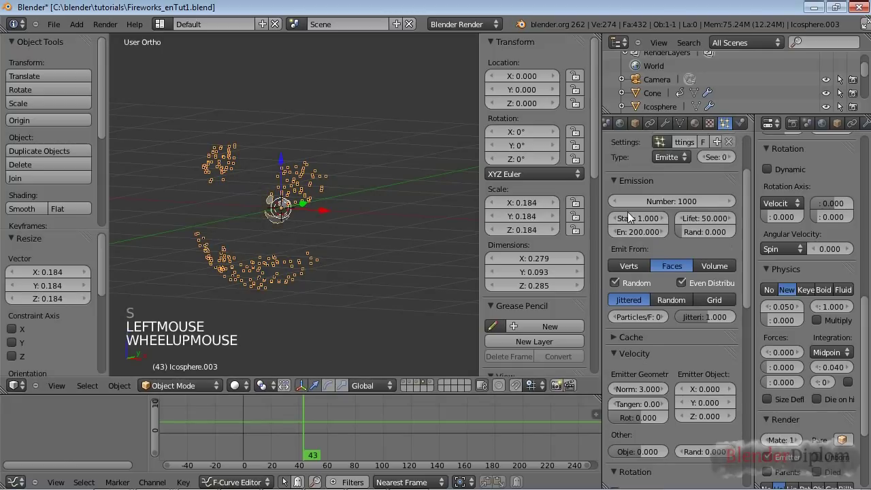
click(665, 123)
click(668, 185)
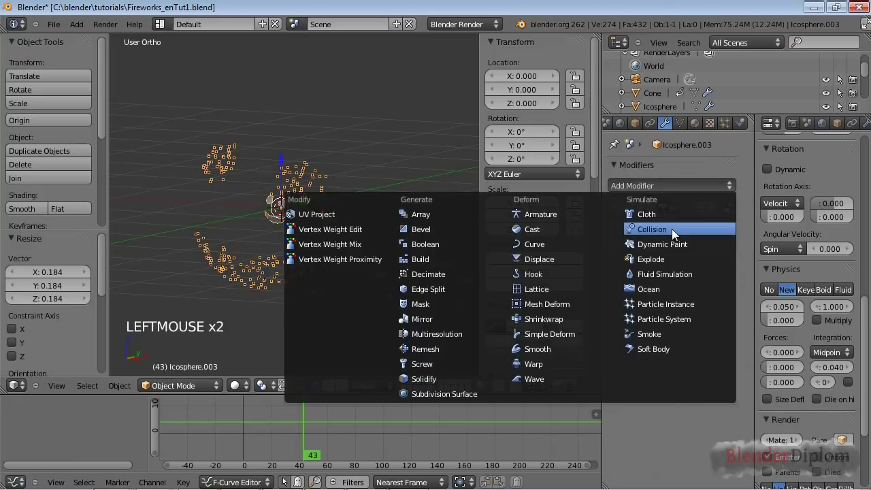
click(665, 258)
Set the emission end frame of the smiley's particle system to 2
click(724, 122)
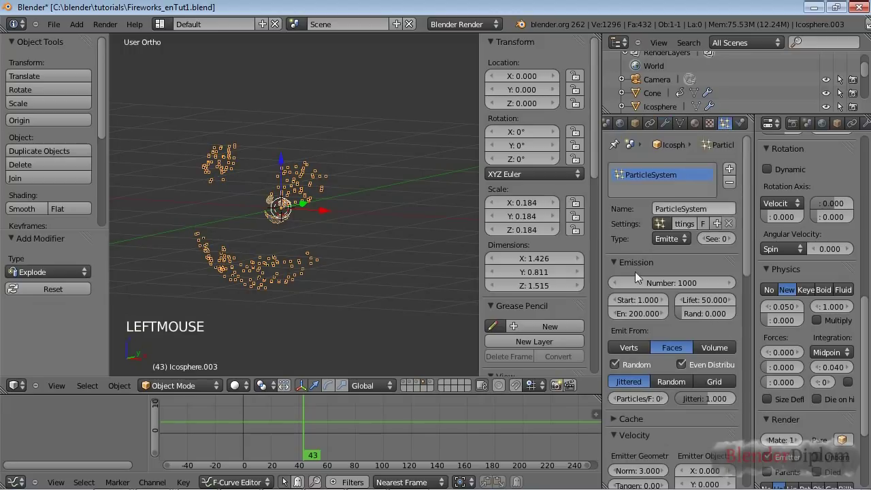
click(638, 310)
text(2)
key(Return)
Play the animation from the start to frame 12 and examine the smiley particle shape from the front and the side
key(shift+Left)
scroll(316, 292, up, 1)
key(alt+a)
key(alt+a)
scroll(317, 293, down, 2)
middle_drag(316, 293, 328, 271)
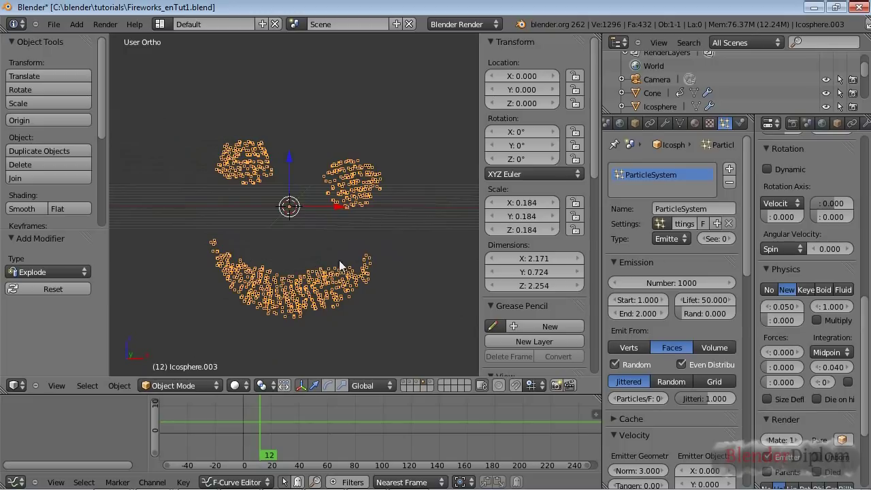
middle_drag(311, 246, 314, 253)
shift+middle_drag(314, 253, 315, 256)
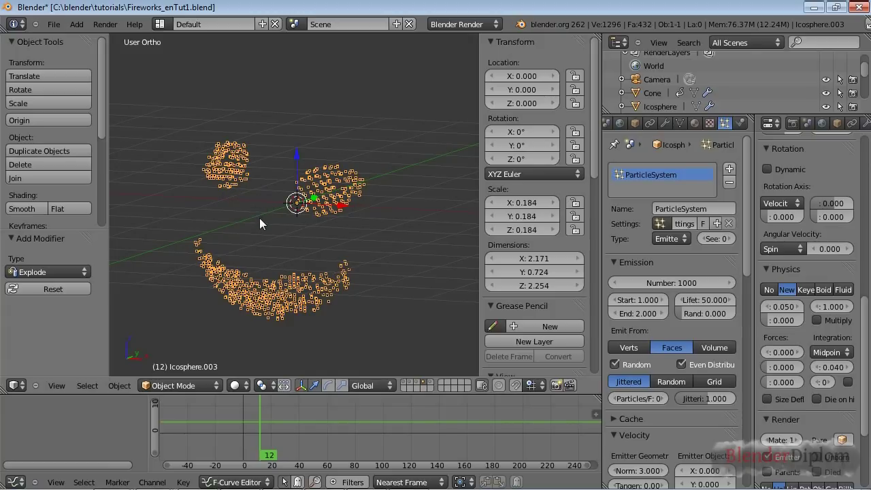
middle_drag(260, 218, 218, 180)
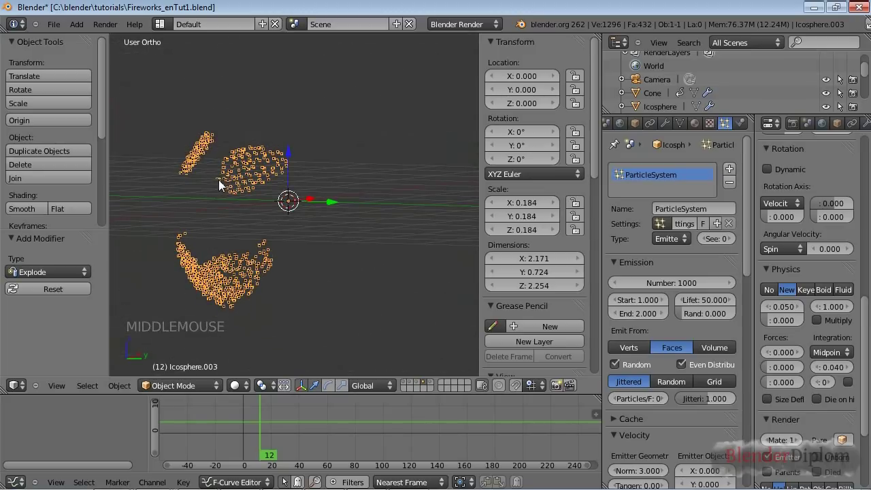